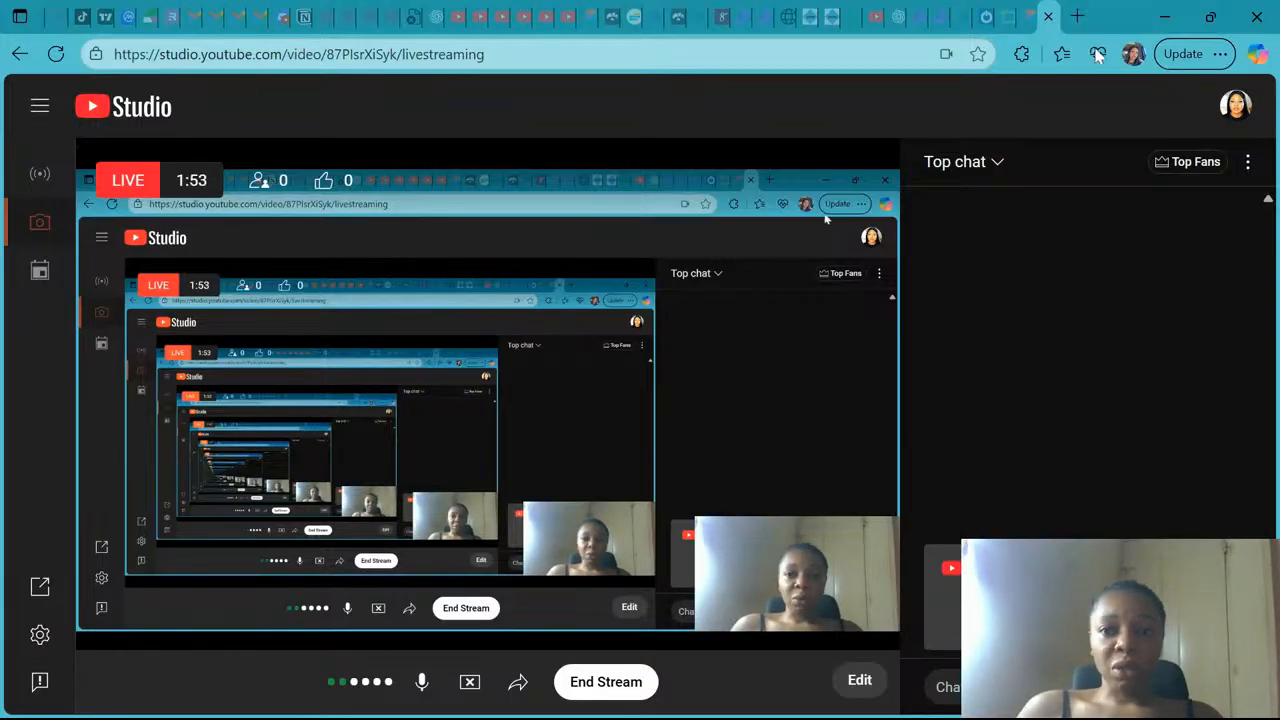
# Switch to the FIGMA ENVIRONMENT file in Figma and find empty canvas space near the card designs on Page 2
pyautogui.click(1031, 19)
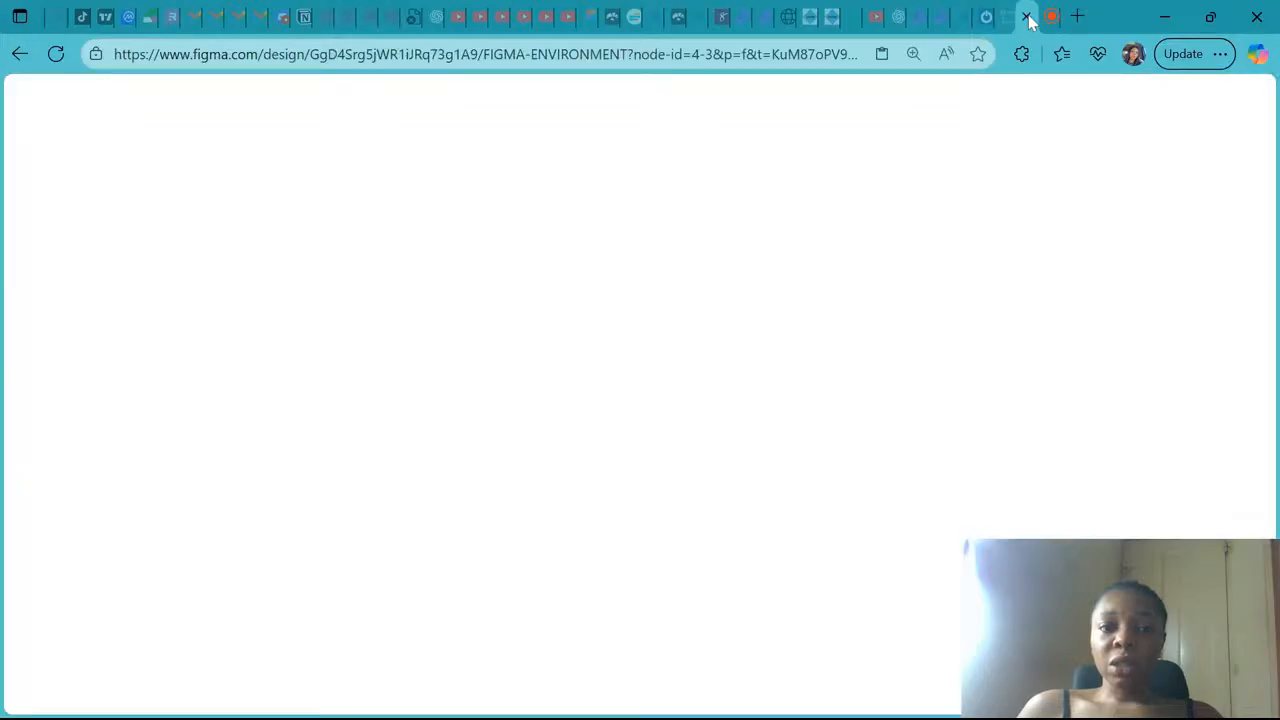
pyautogui.scroll(3, 541, 362)
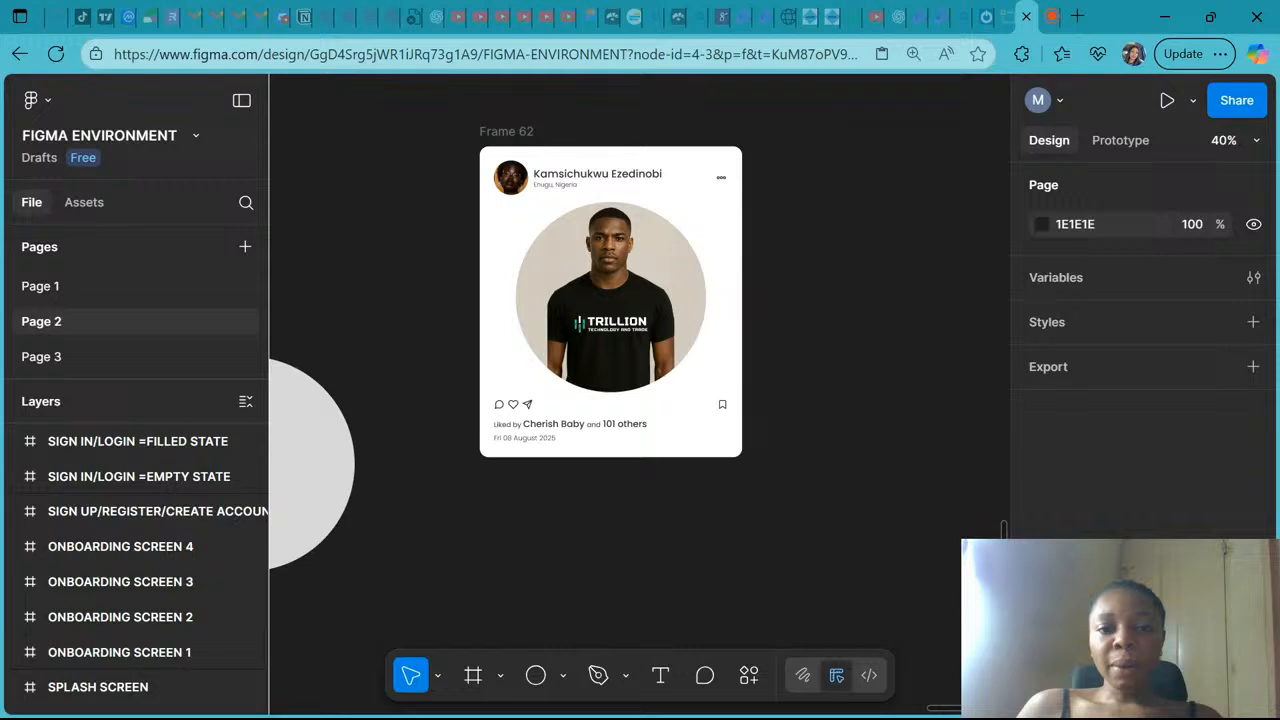
pyautogui.scroll(-5, 537, 358)
pyautogui.scroll(-3, 542, 359)
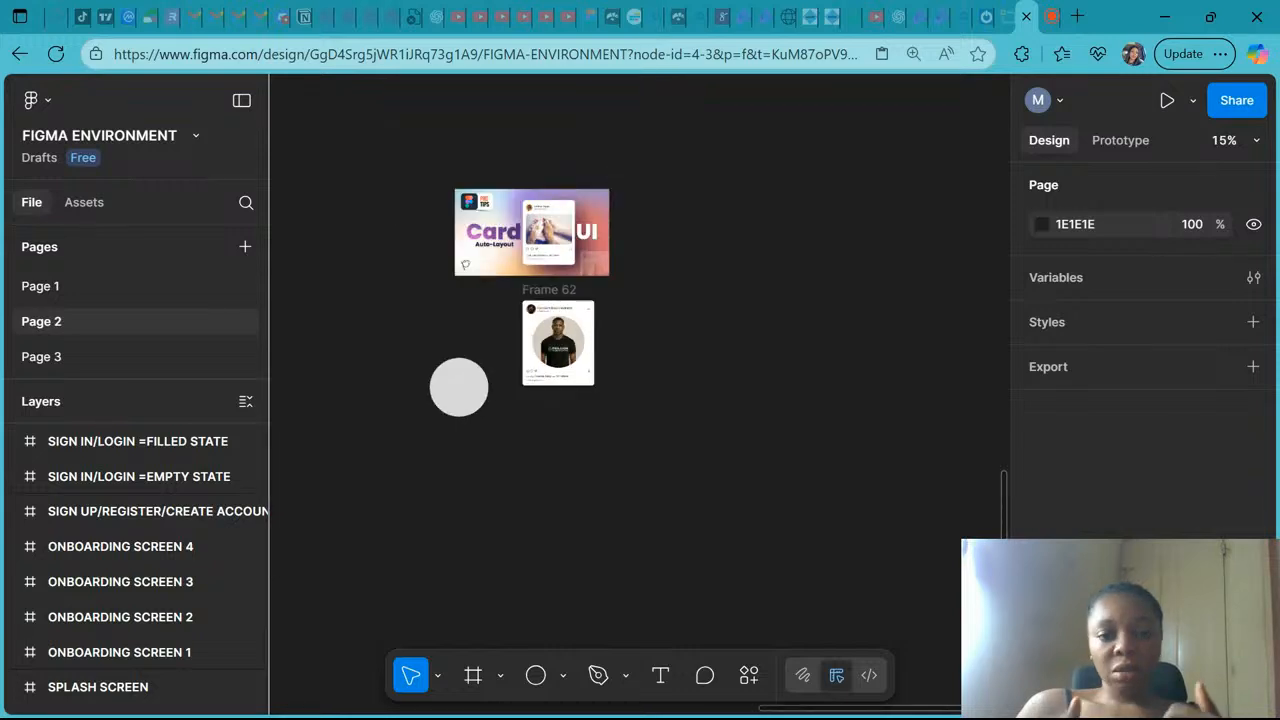
pyautogui.scroll(-2, 535, 355)
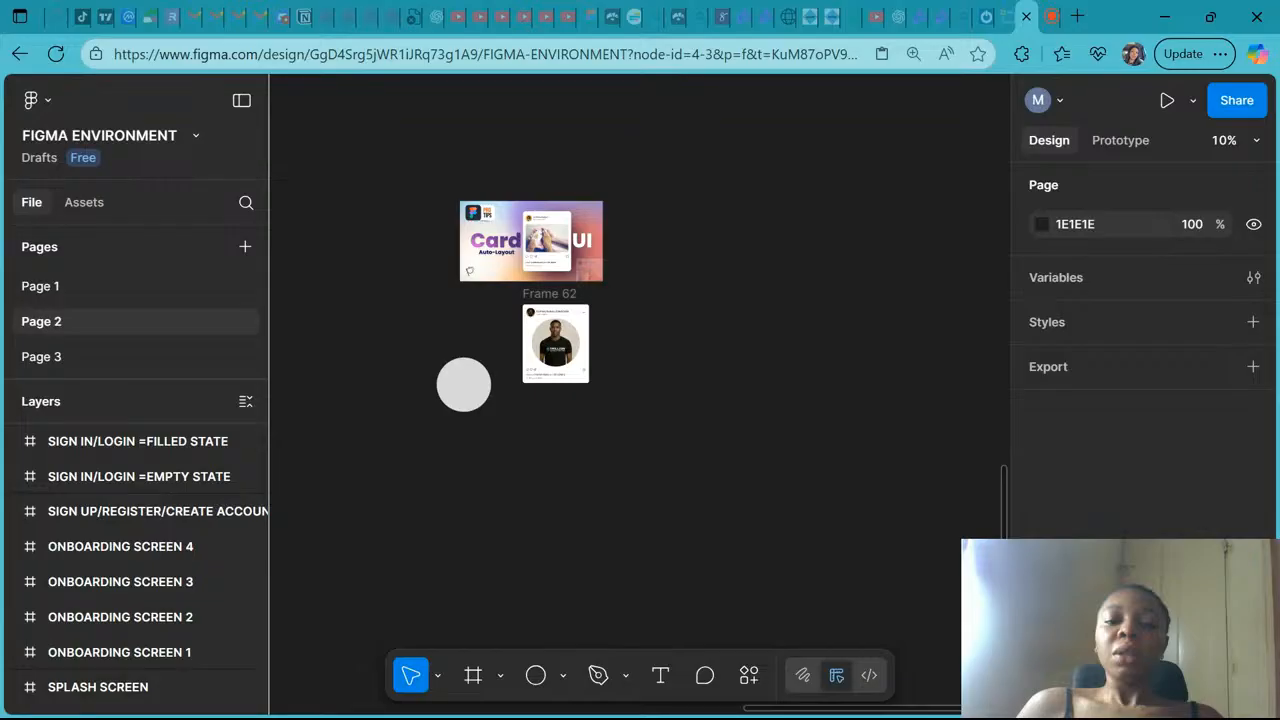
pyautogui.scroll(-2, 642, 301)
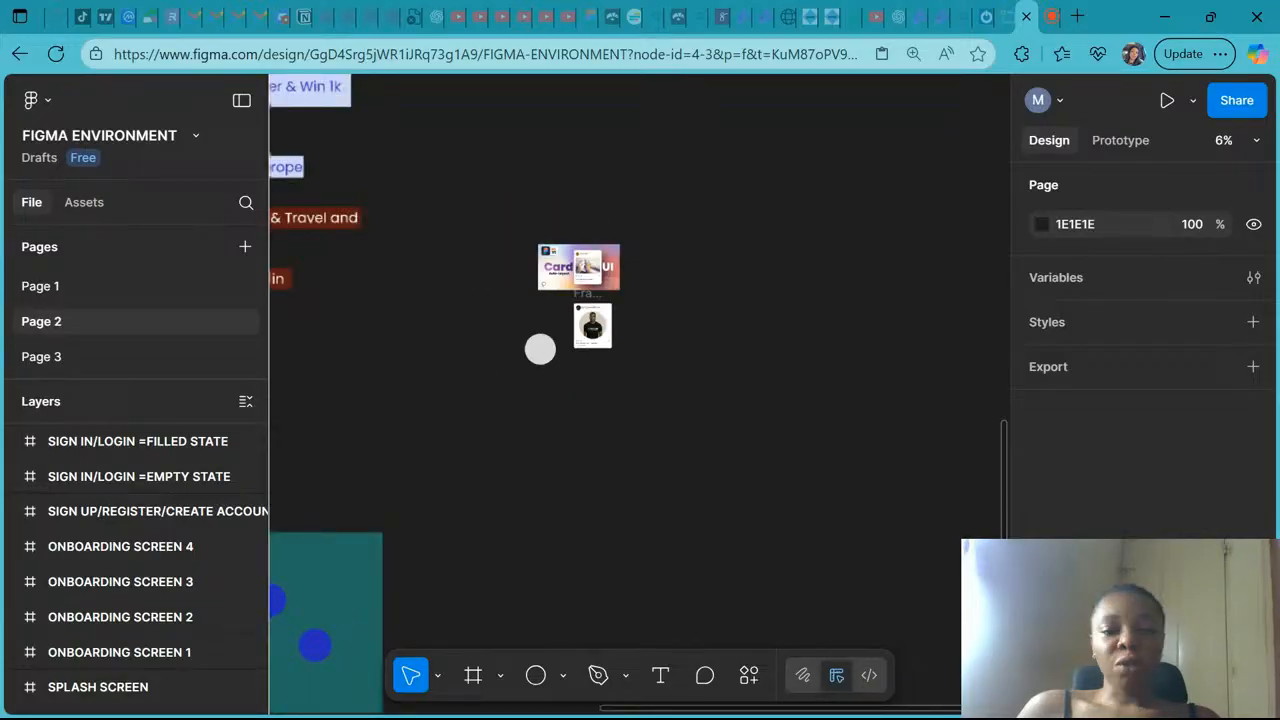
pyautogui.hscroll(-1, 642, 340)
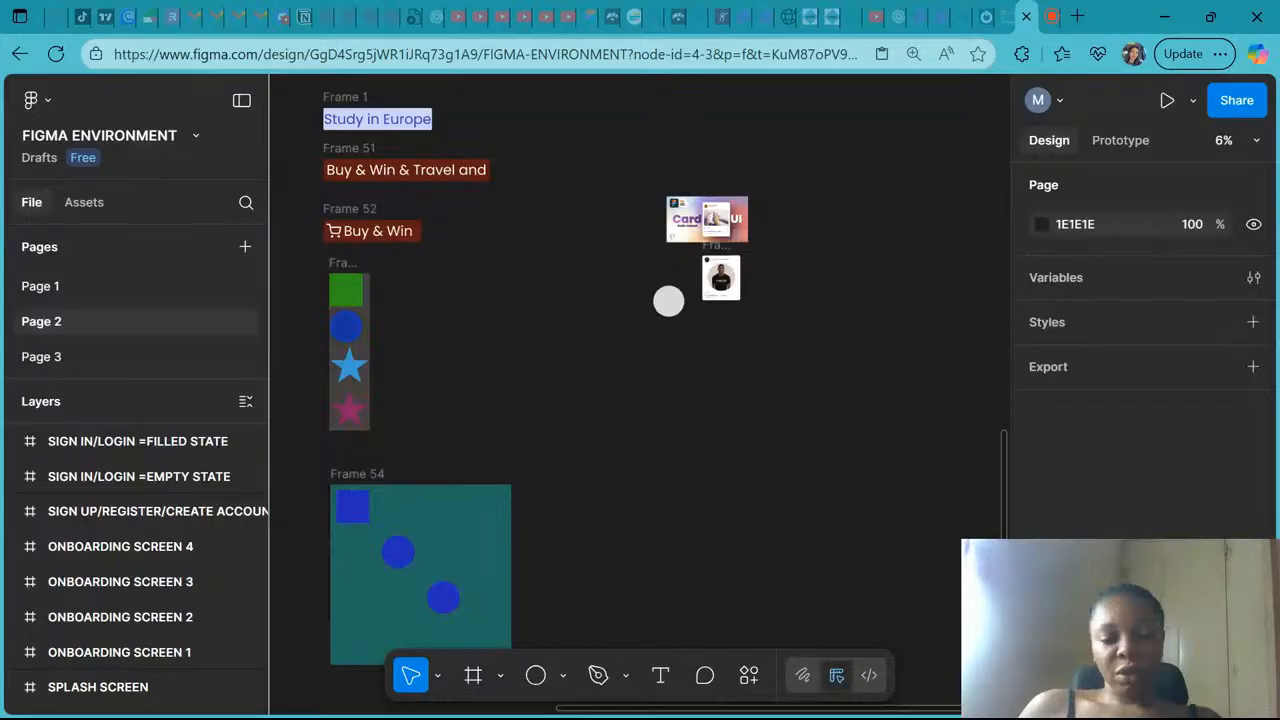
pyautogui.scroll(2, 758, 404)
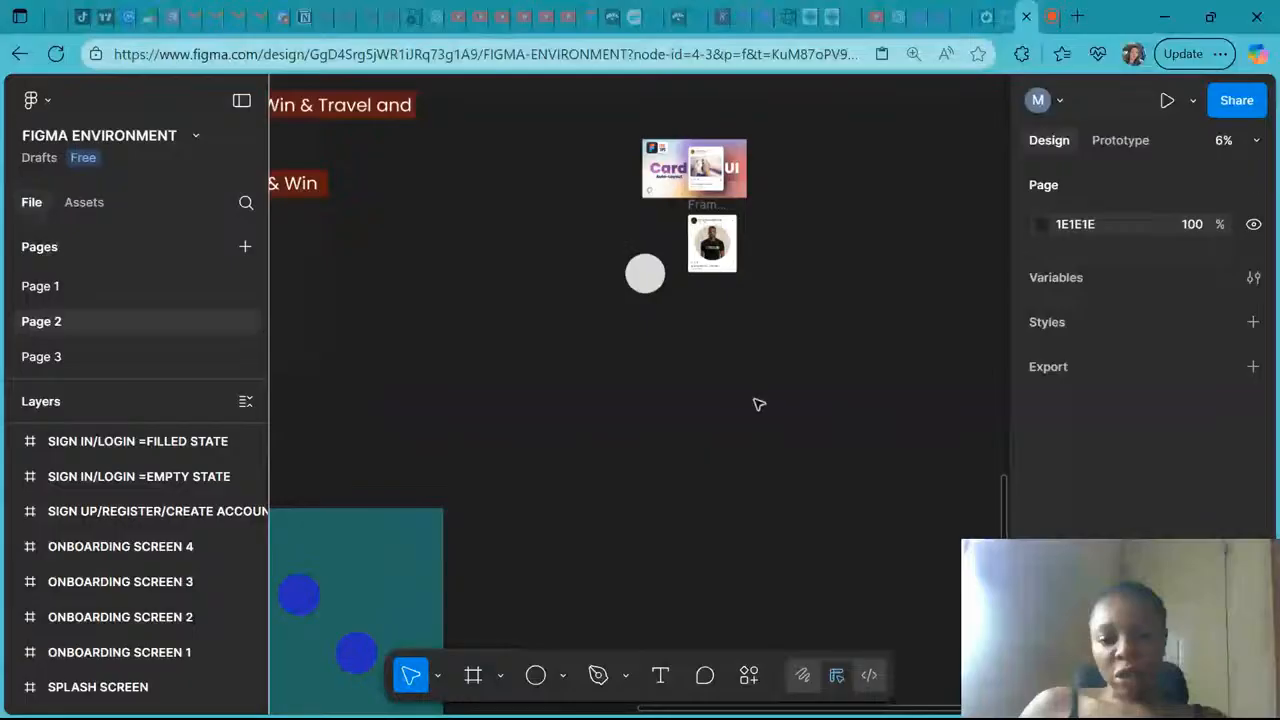
pyautogui.click(1052, 16)
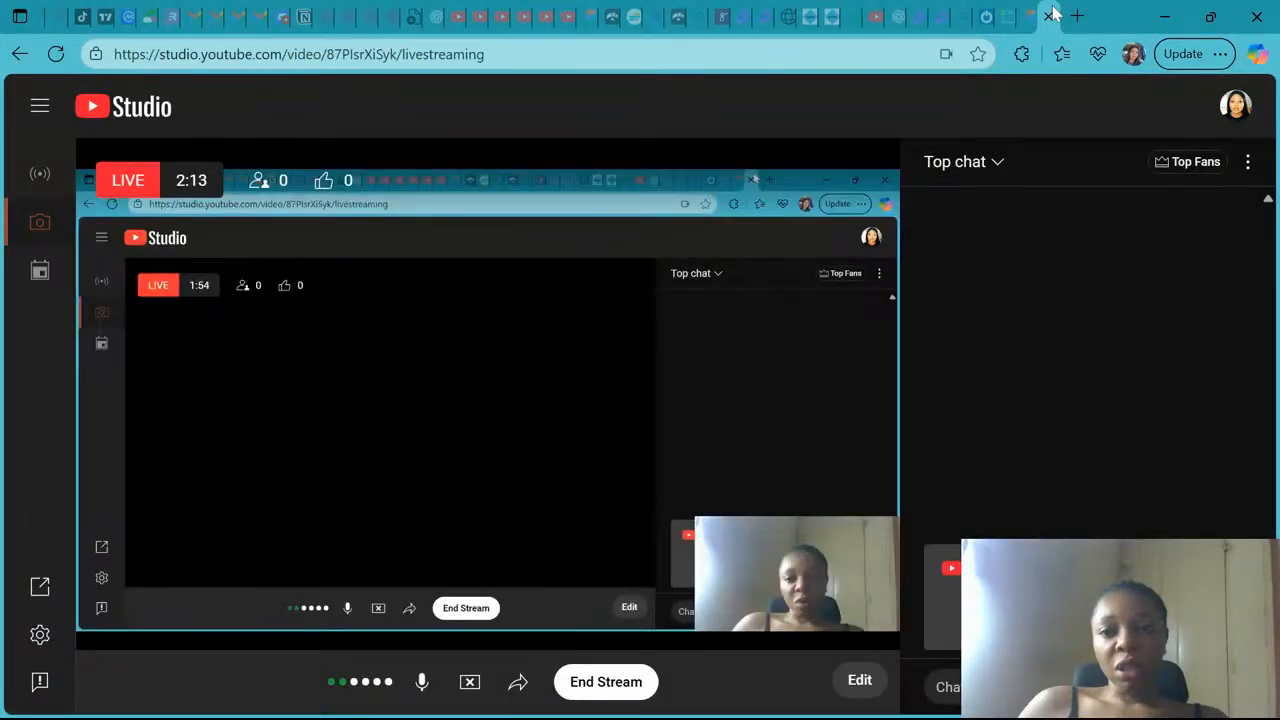
pyautogui.click(1008, 16)
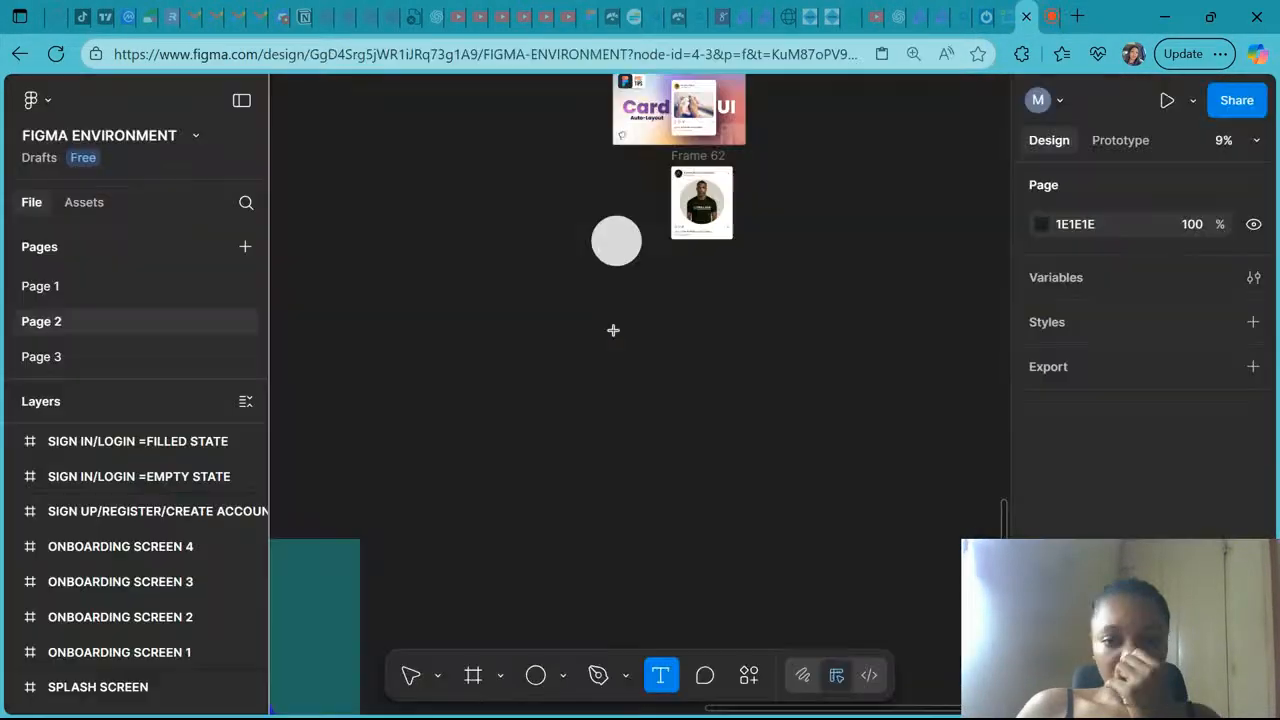
# Add a text layer reading "Home" on the empty canvas below the grey circle
pyautogui.click(613, 330)
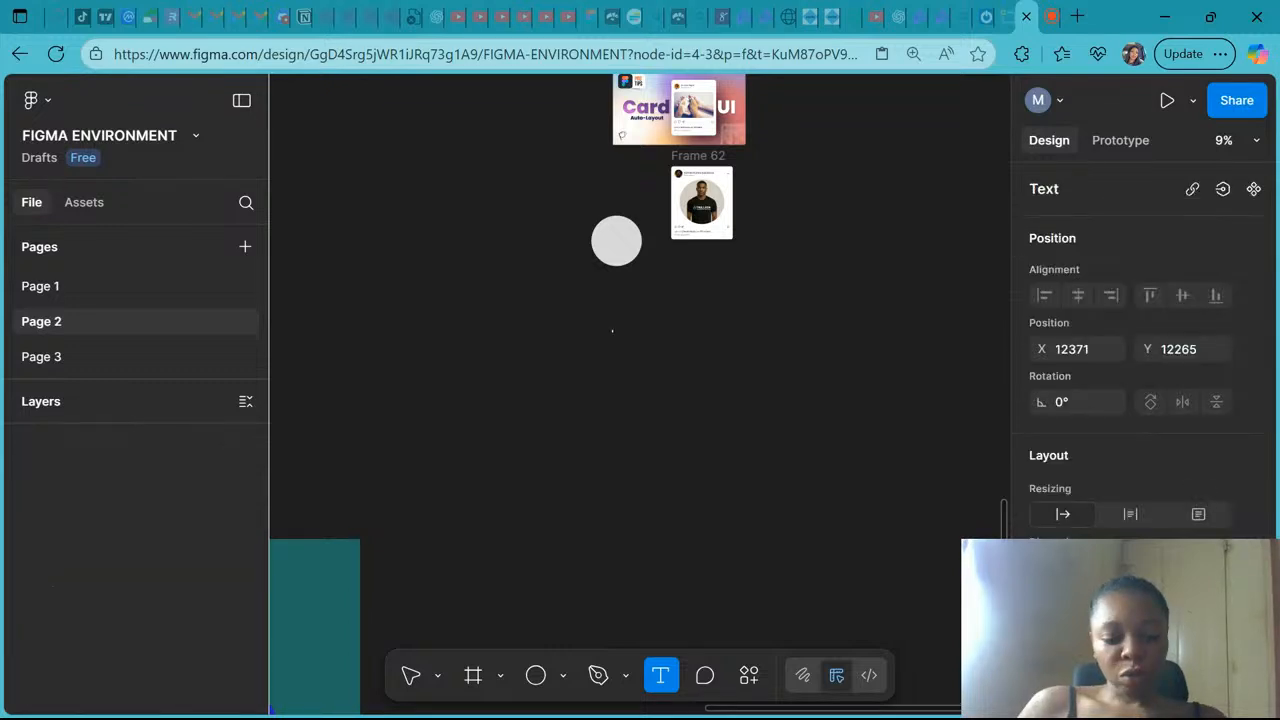
pyautogui.write('Home')
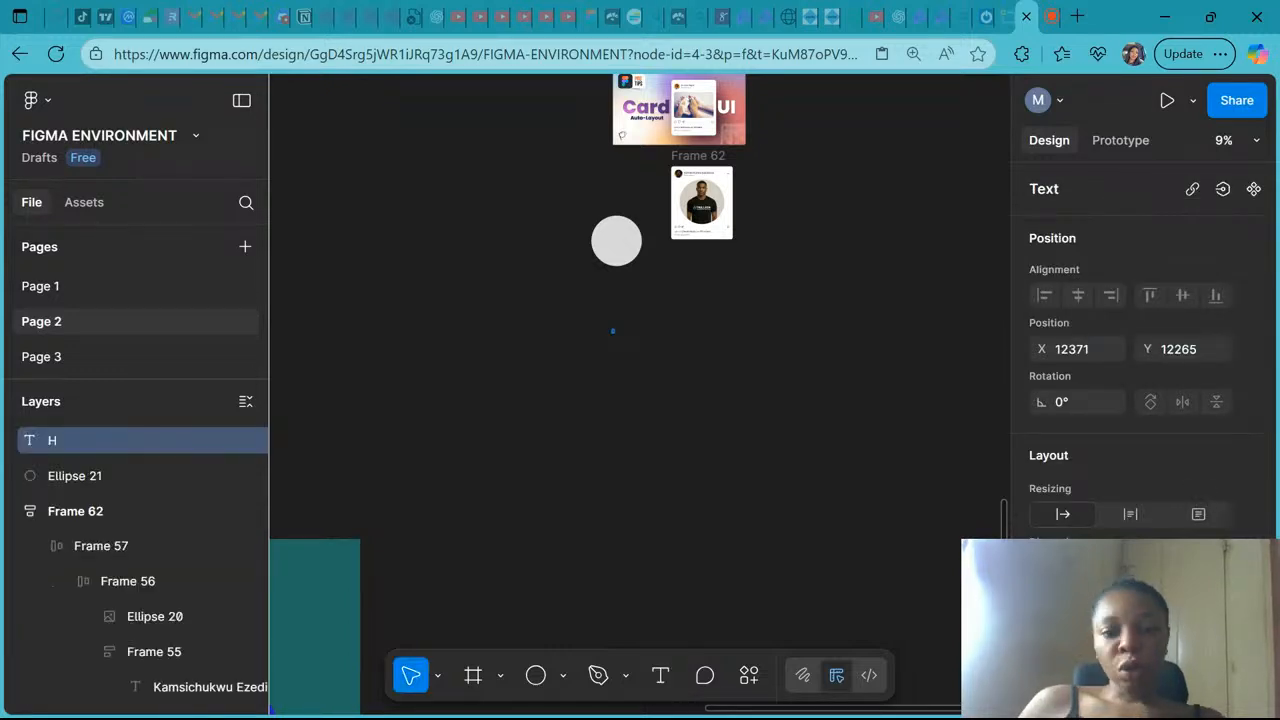
pyautogui.press('Escape')
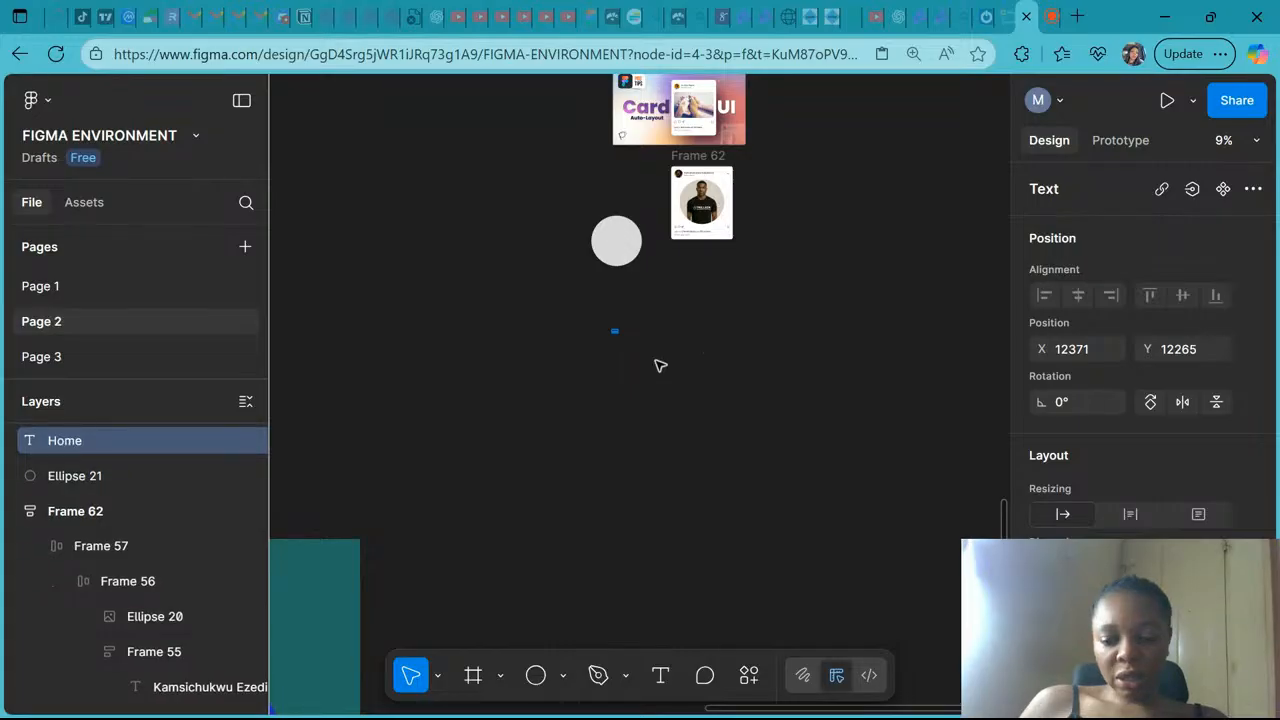
# Scale the "Home" text up proportionally to about 468 × 235
pyautogui.scroll(2, 632, 360)
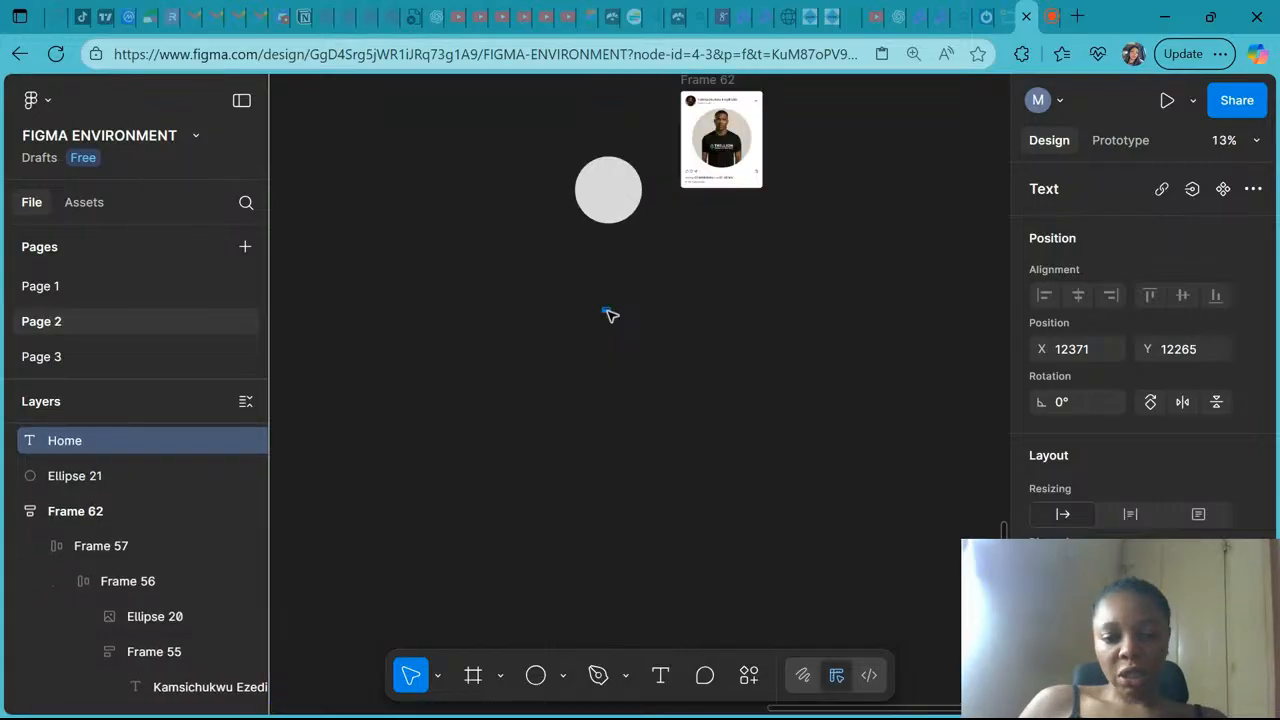
pyautogui.press('k')
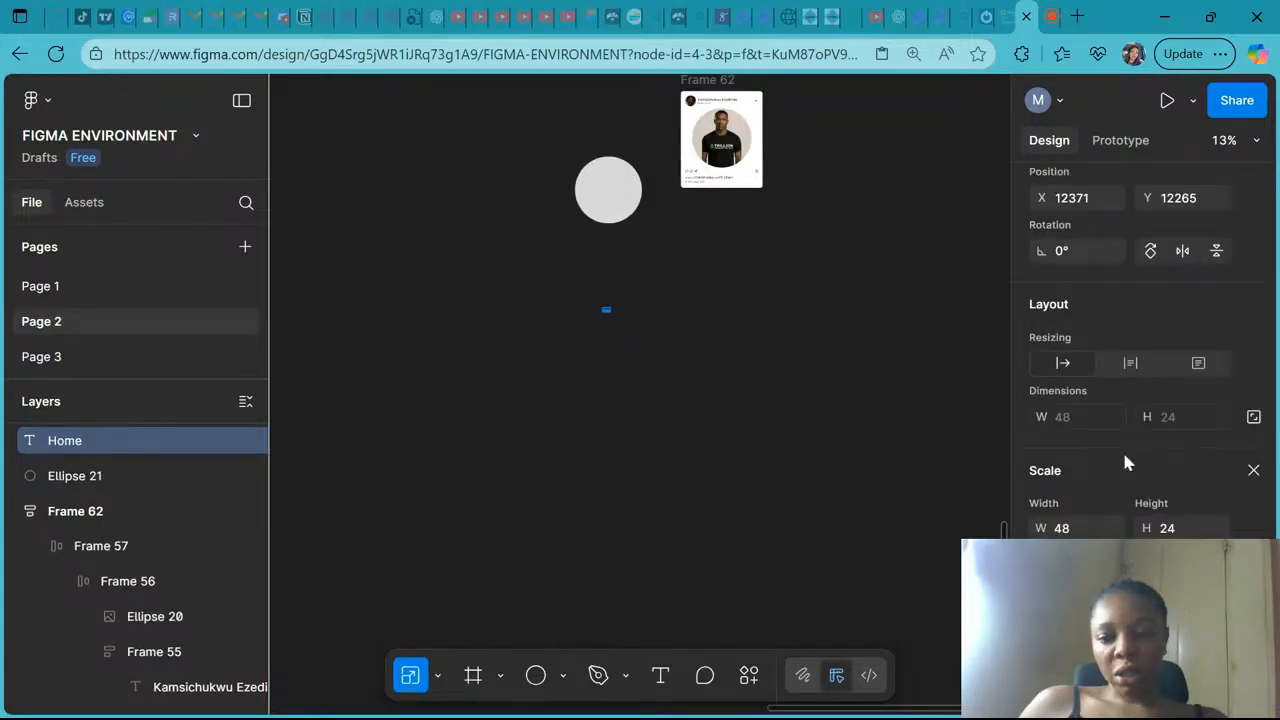
pyautogui.scroll(3, 634, 322)
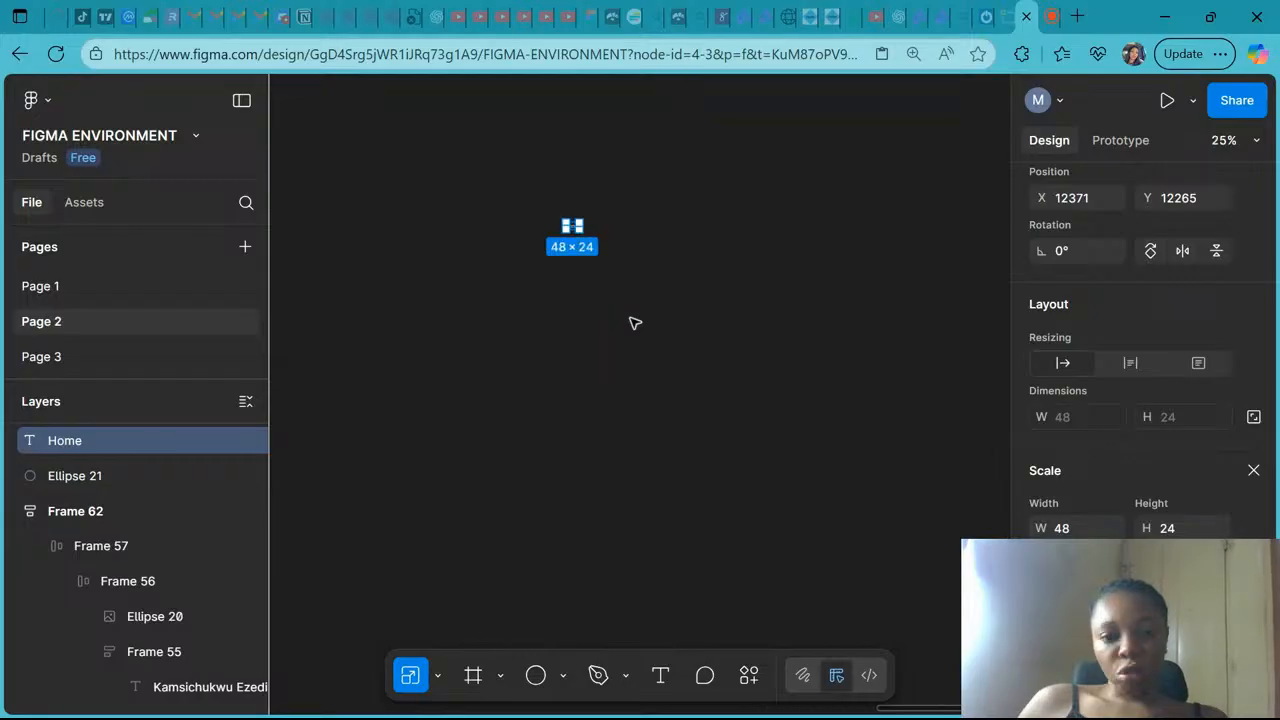
pyautogui.moveTo(666, 283); pyautogui.dragTo(670, 288)
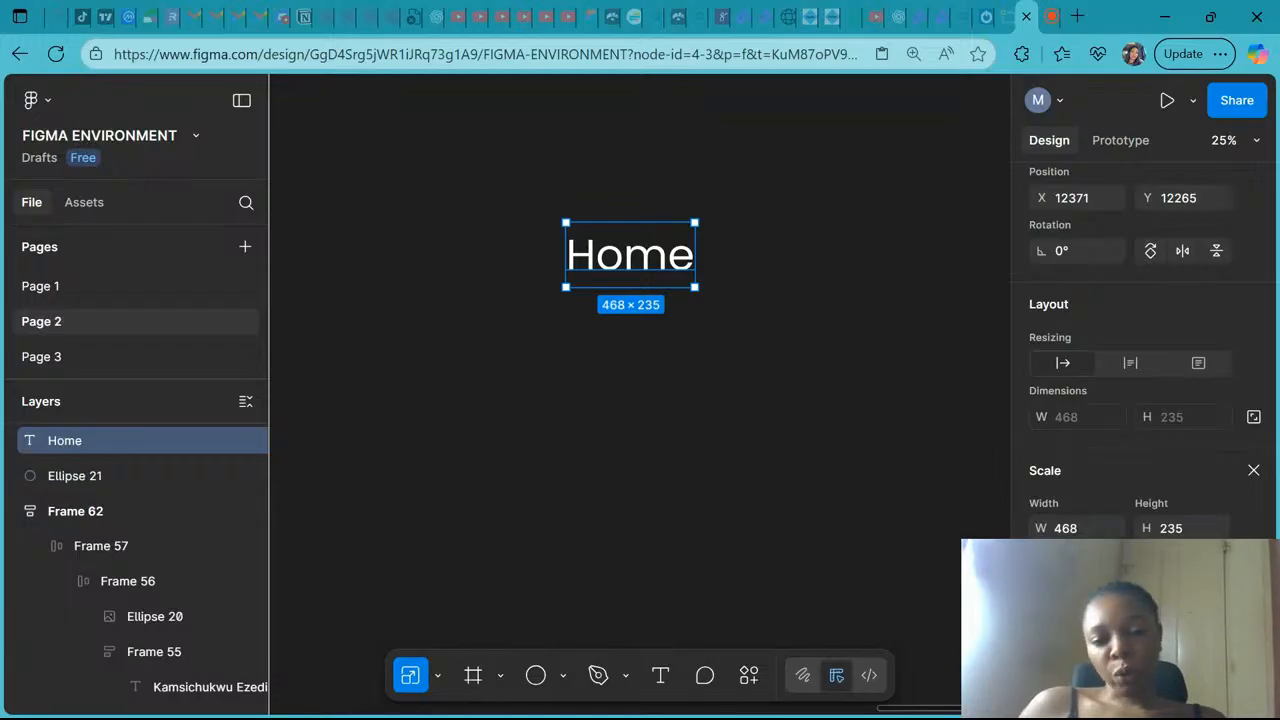
pyautogui.press('v')
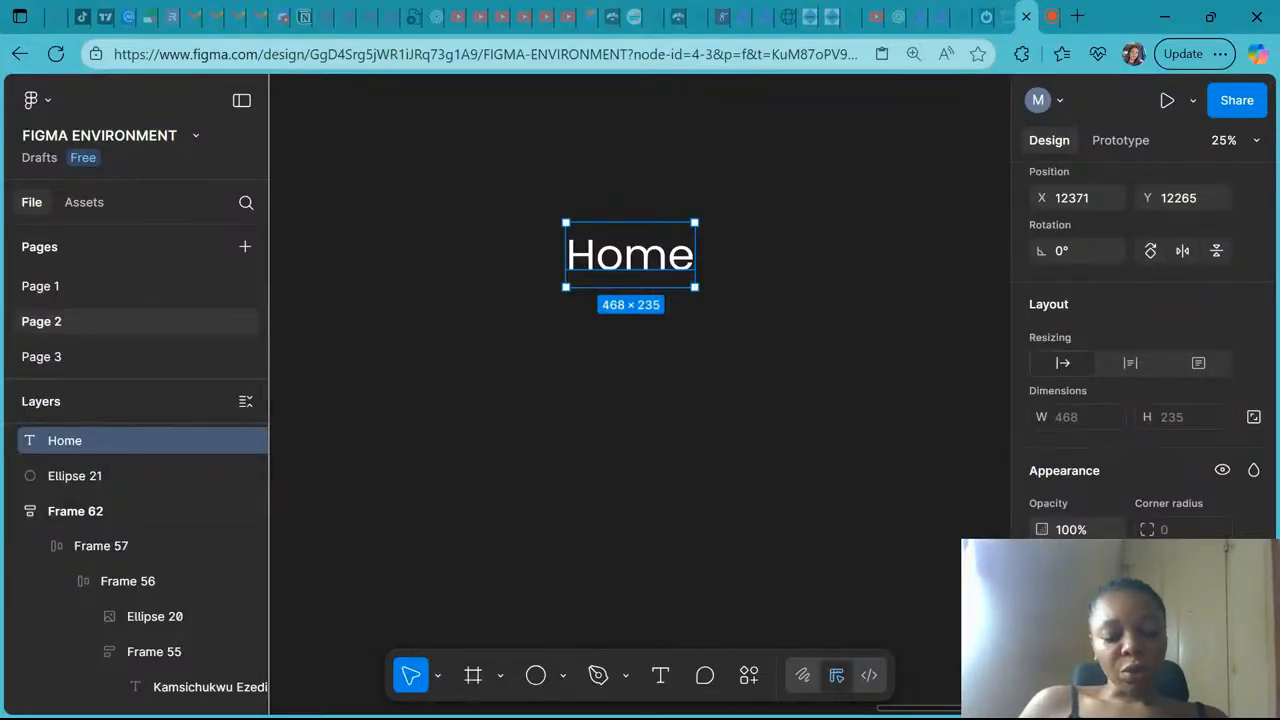
# Wrap the "Home" text in an auto layout frame and give the frame a grey-green 6C8C7C fill
pyautogui.hotkey('shift', 'a')
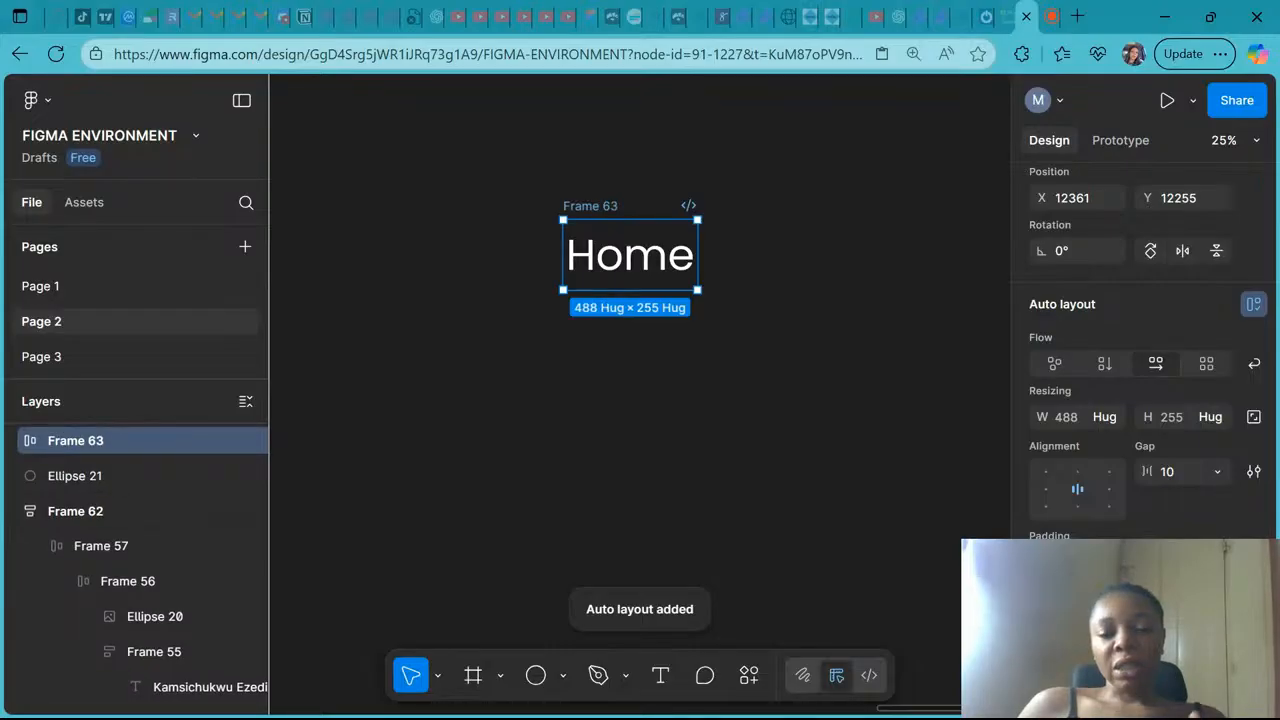
pyautogui.scroll(-3, 1106, 495)
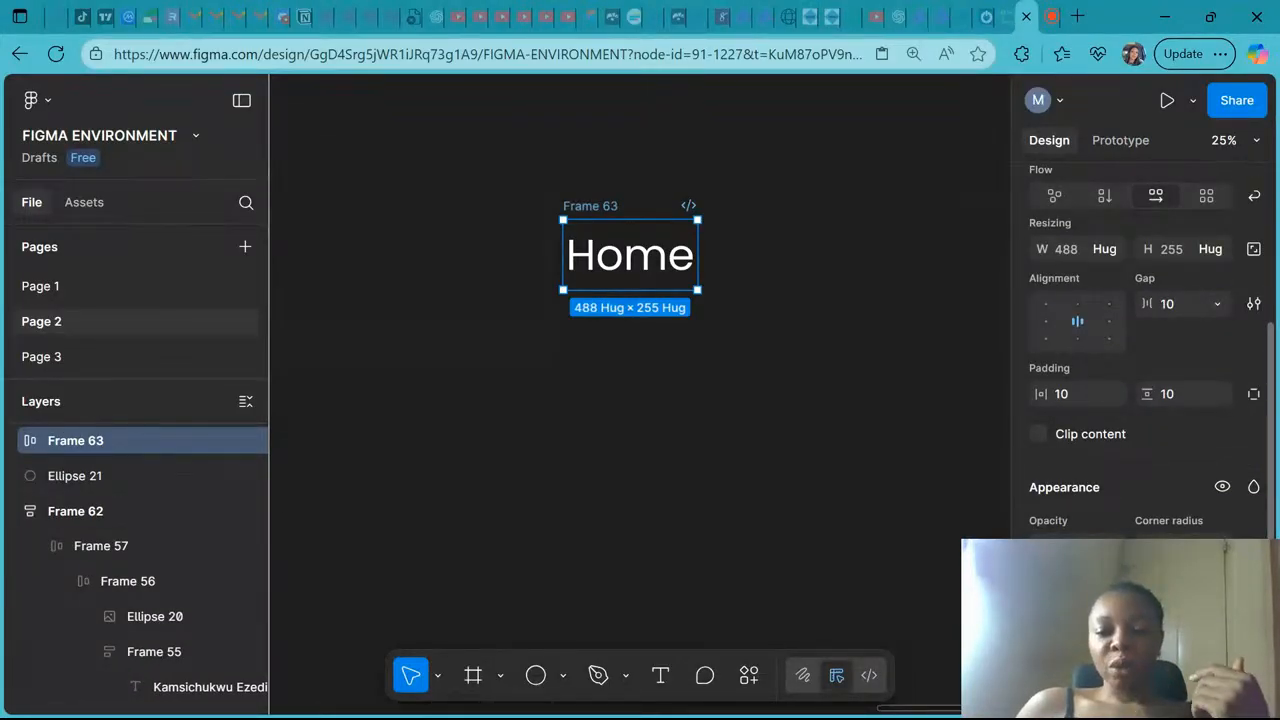
pyautogui.click(1253, 600)
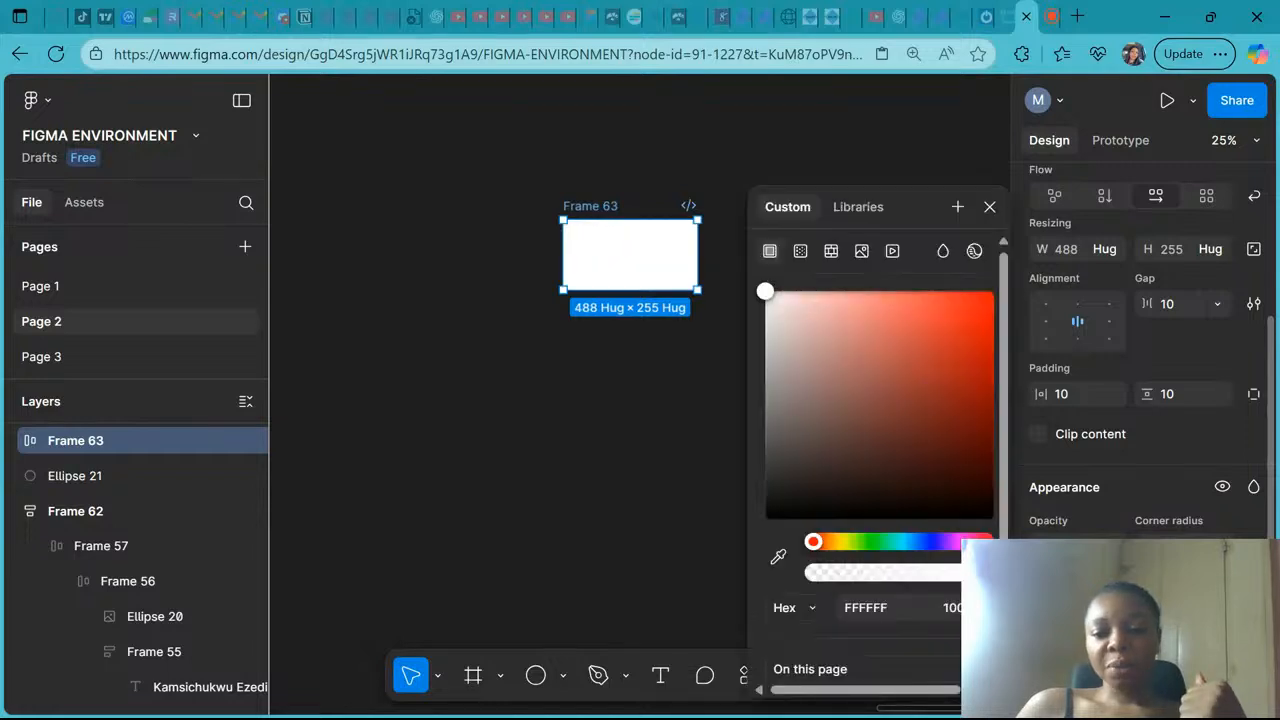
pyautogui.click(782, 468)
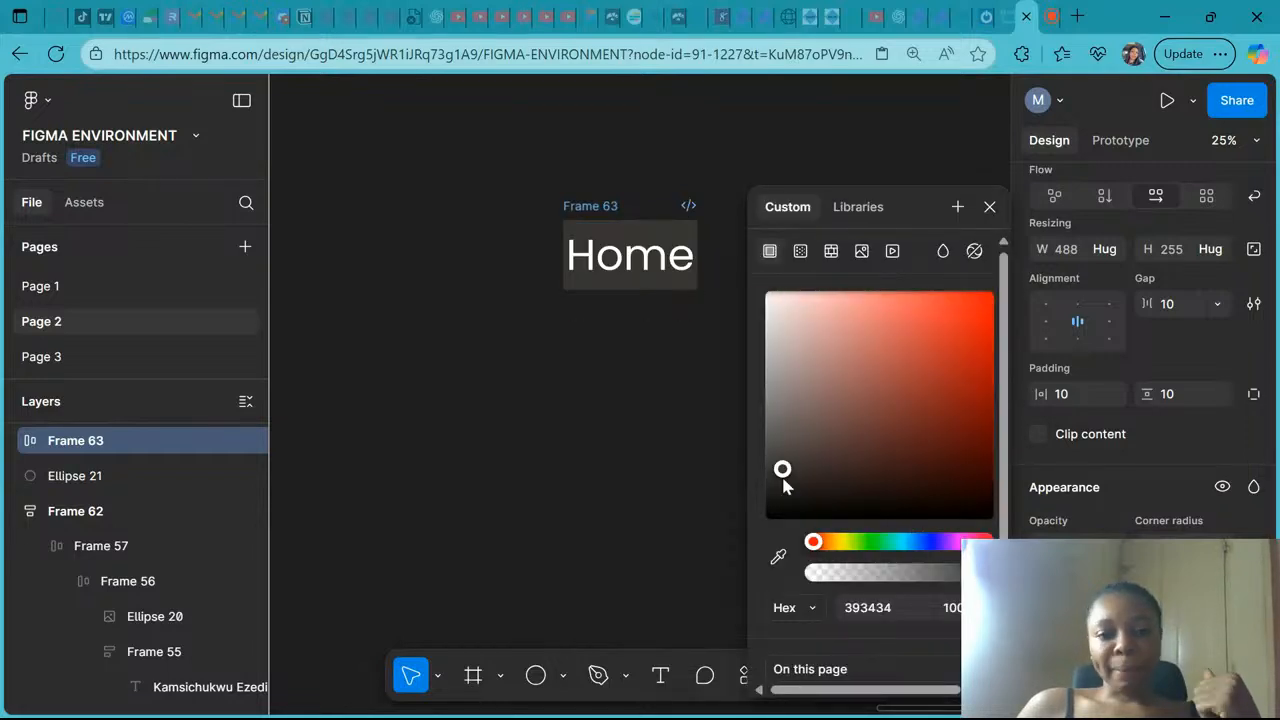
pyautogui.moveTo(781, 452); pyautogui.dragTo(779, 435)
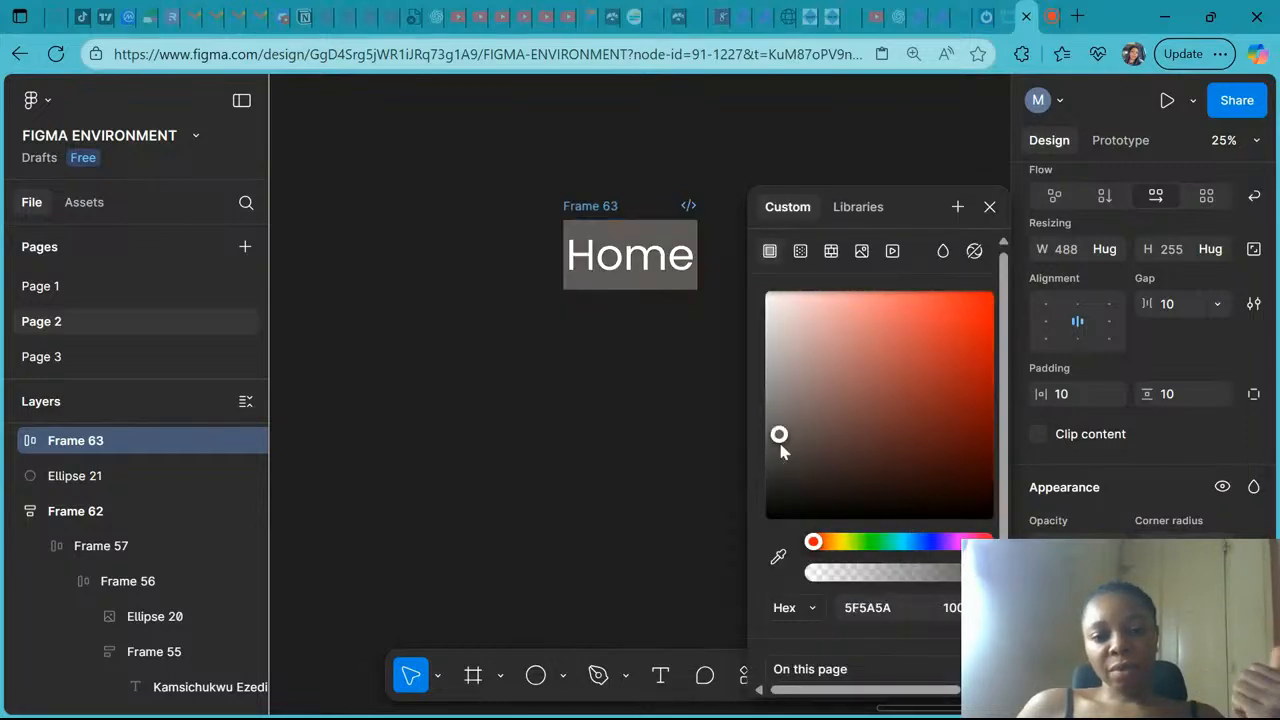
pyautogui.click(887, 543)
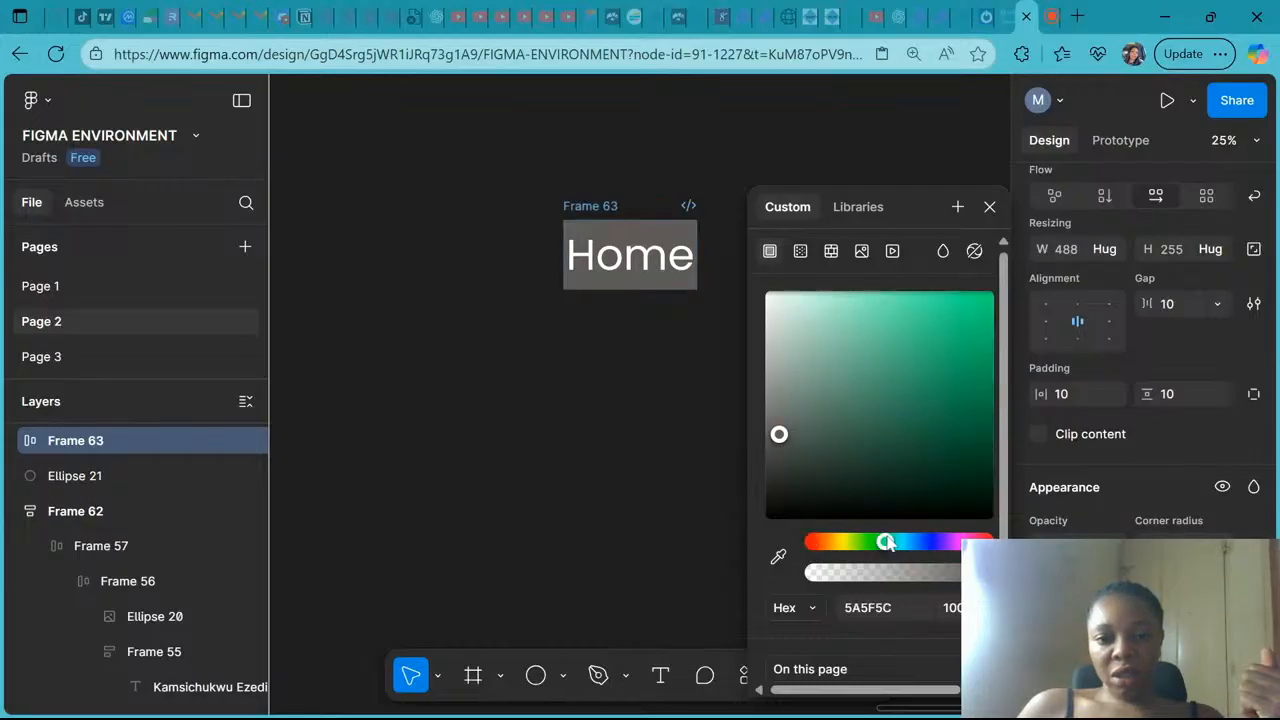
pyautogui.click(817, 394)
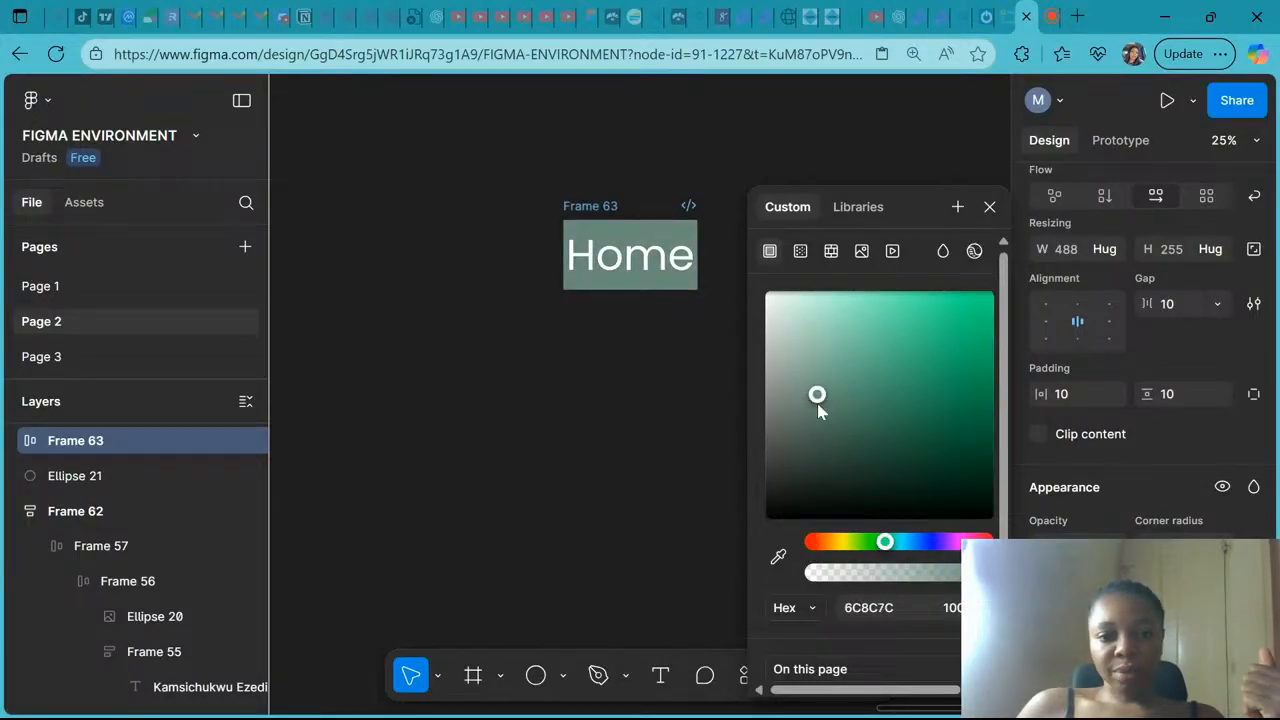
pyautogui.click(989, 206)
# Change the "Home" text colour from the frame's selection colours to 333333
pyautogui.scroll(-3, 1143, 530)
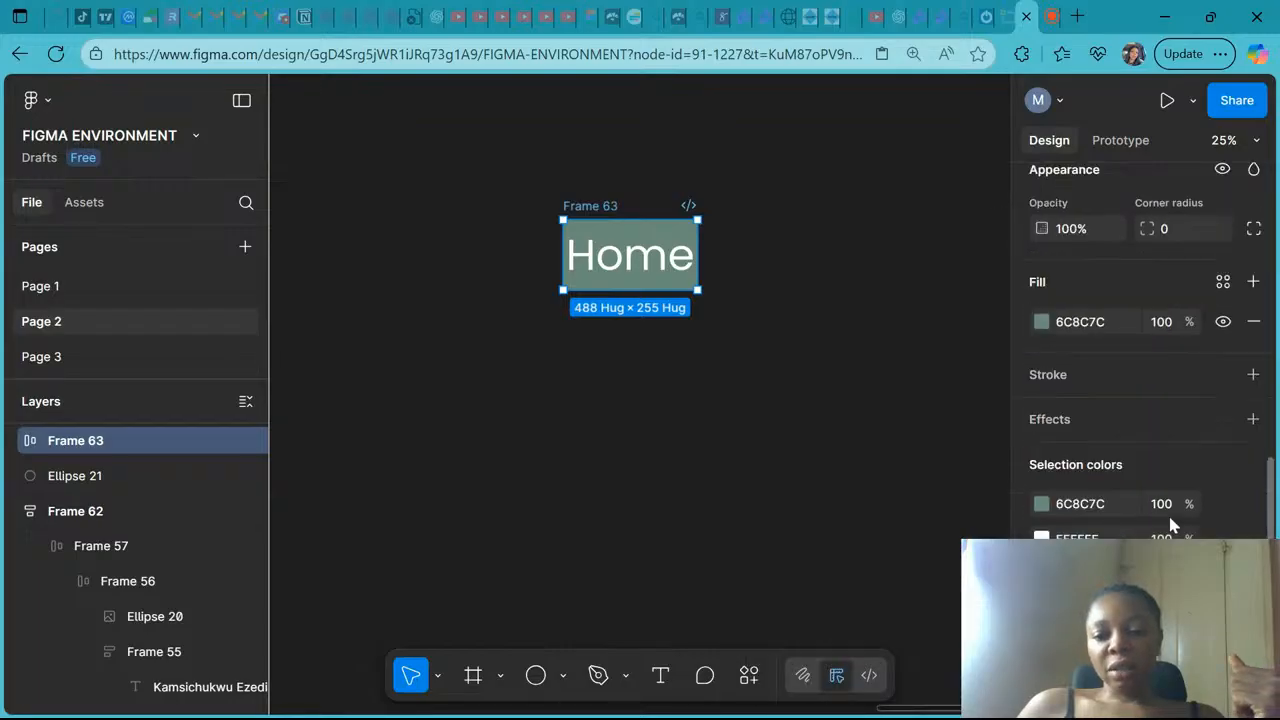
pyautogui.click(1083, 537)
pyautogui.write('3')
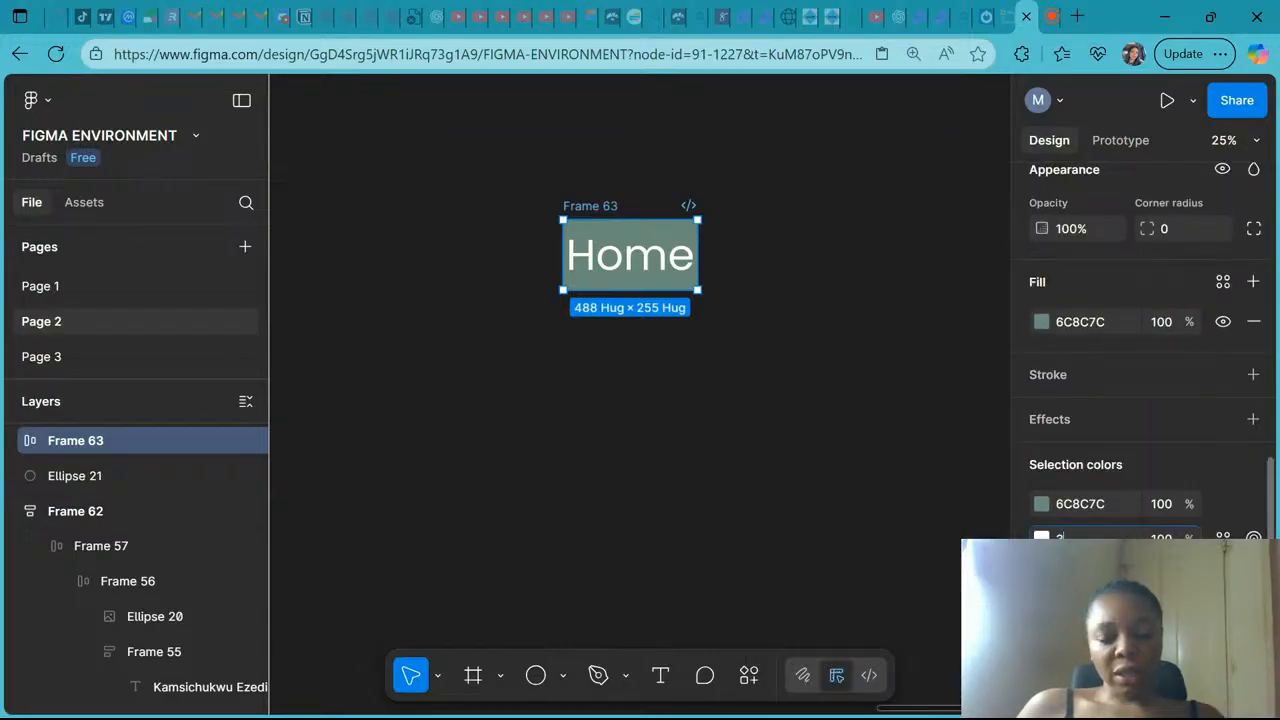
pyautogui.write('3333')
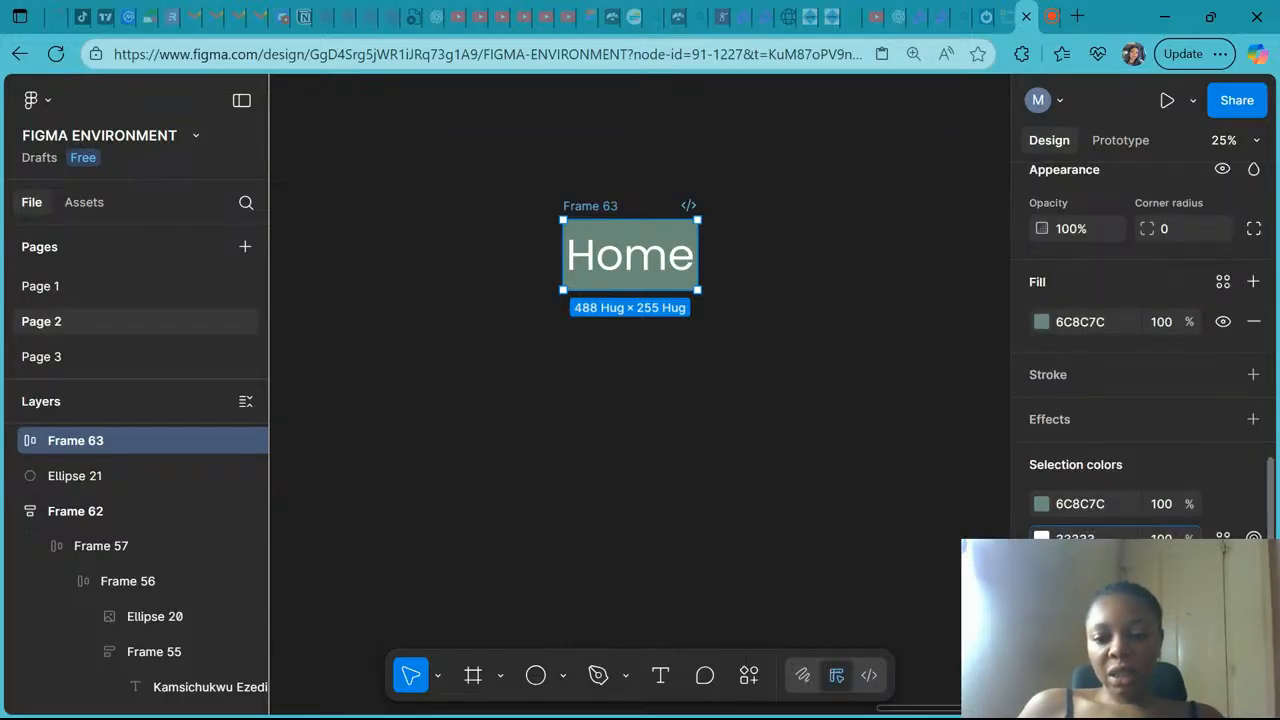
pyautogui.write('3')
pyautogui.press('Return')
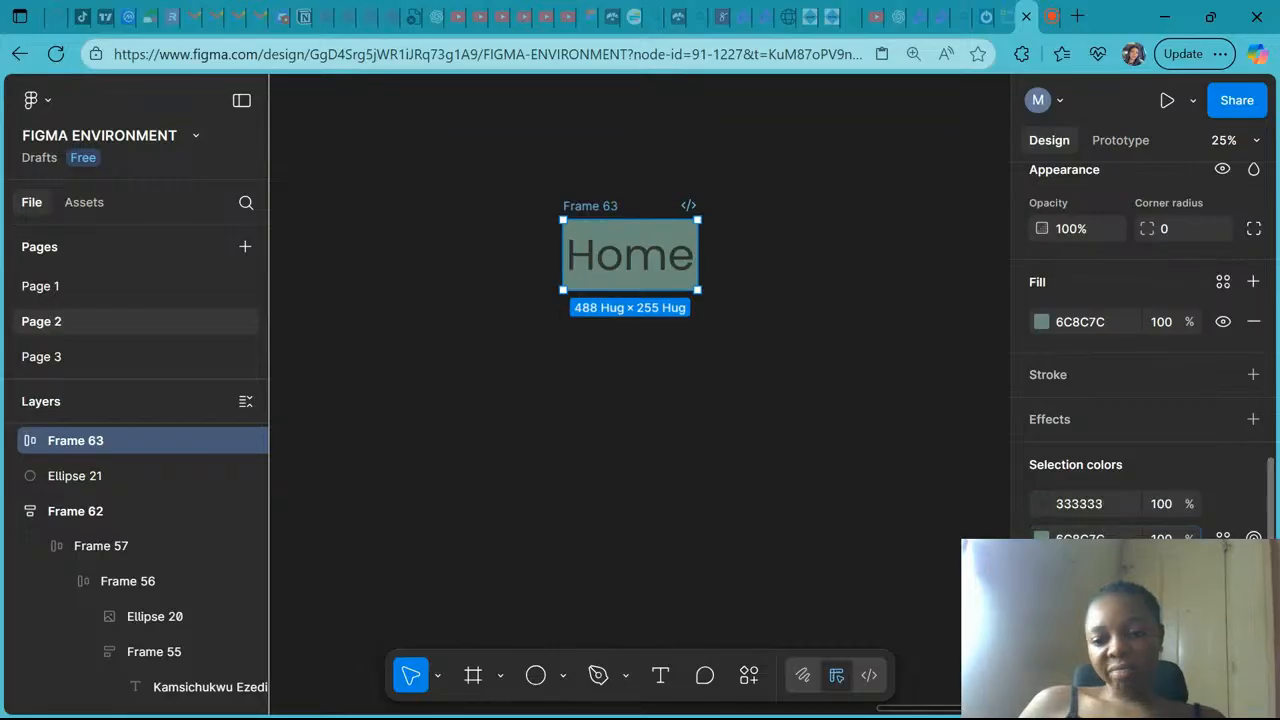
# Change the "Home" frame's fill colour to white, FFFFFF
pyautogui.click(1042, 539)
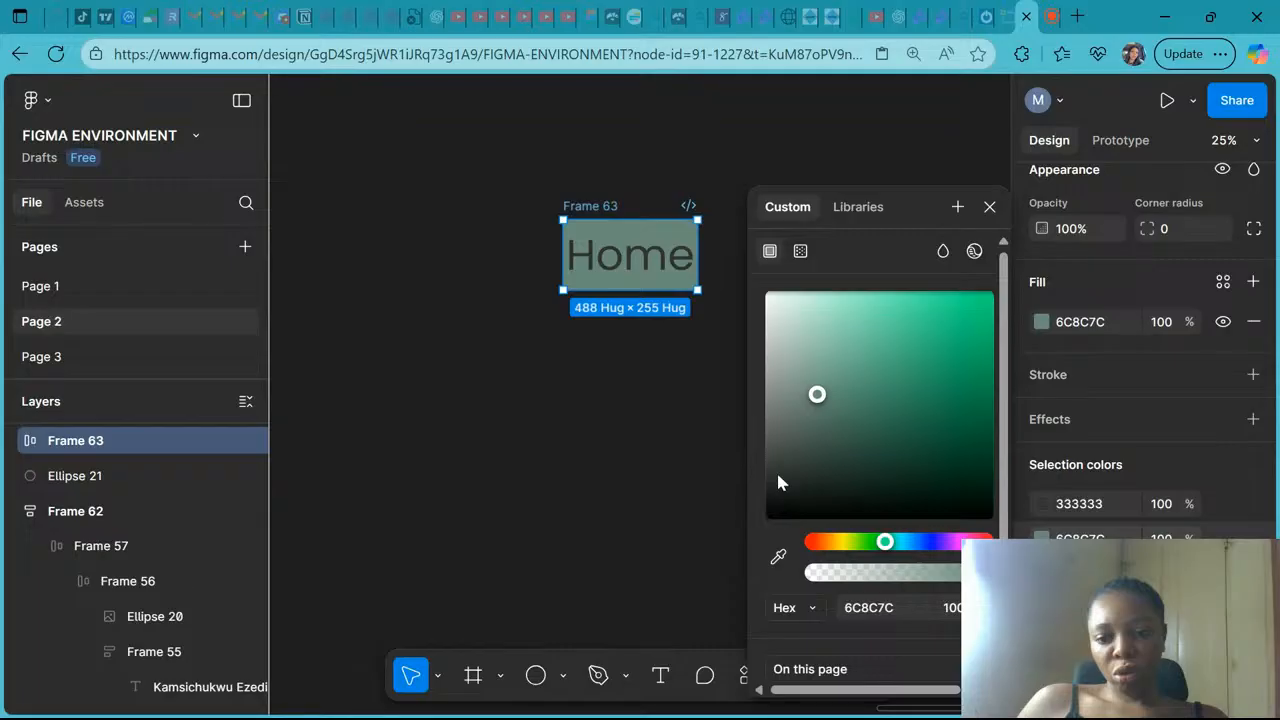
pyautogui.moveTo(778, 478); pyautogui.dragTo(752, 268)
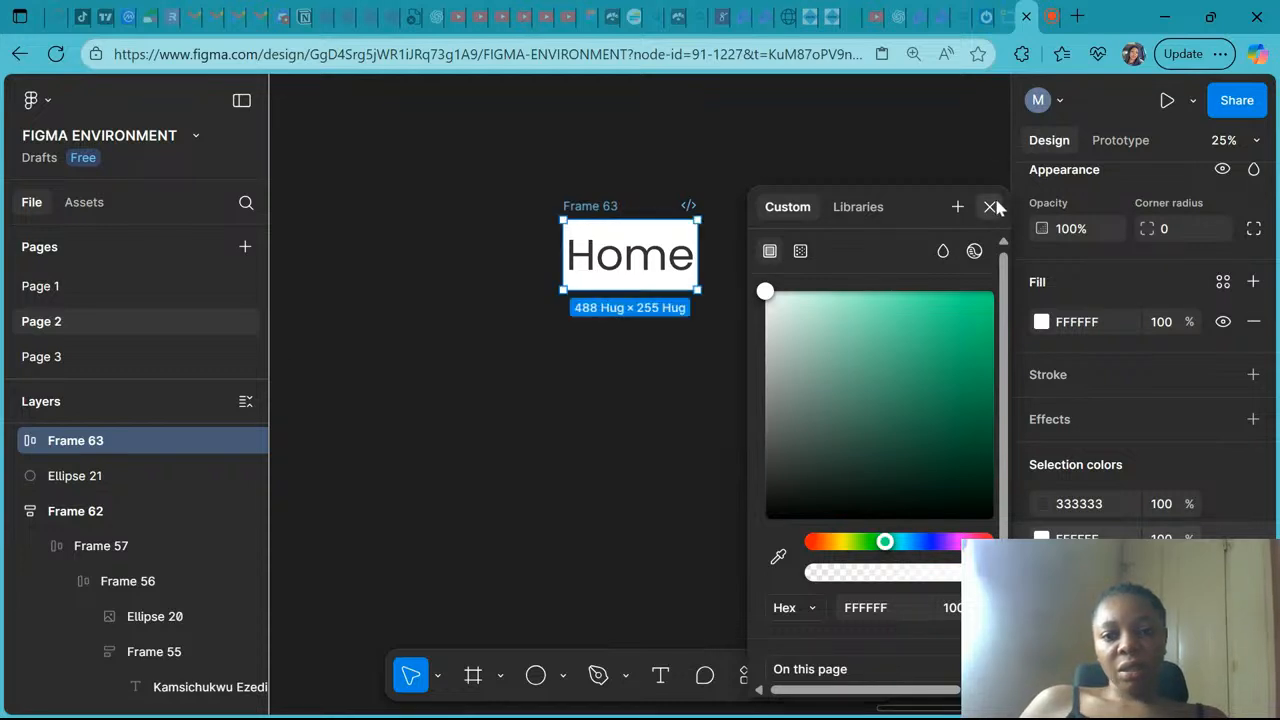
pyautogui.click(989, 206)
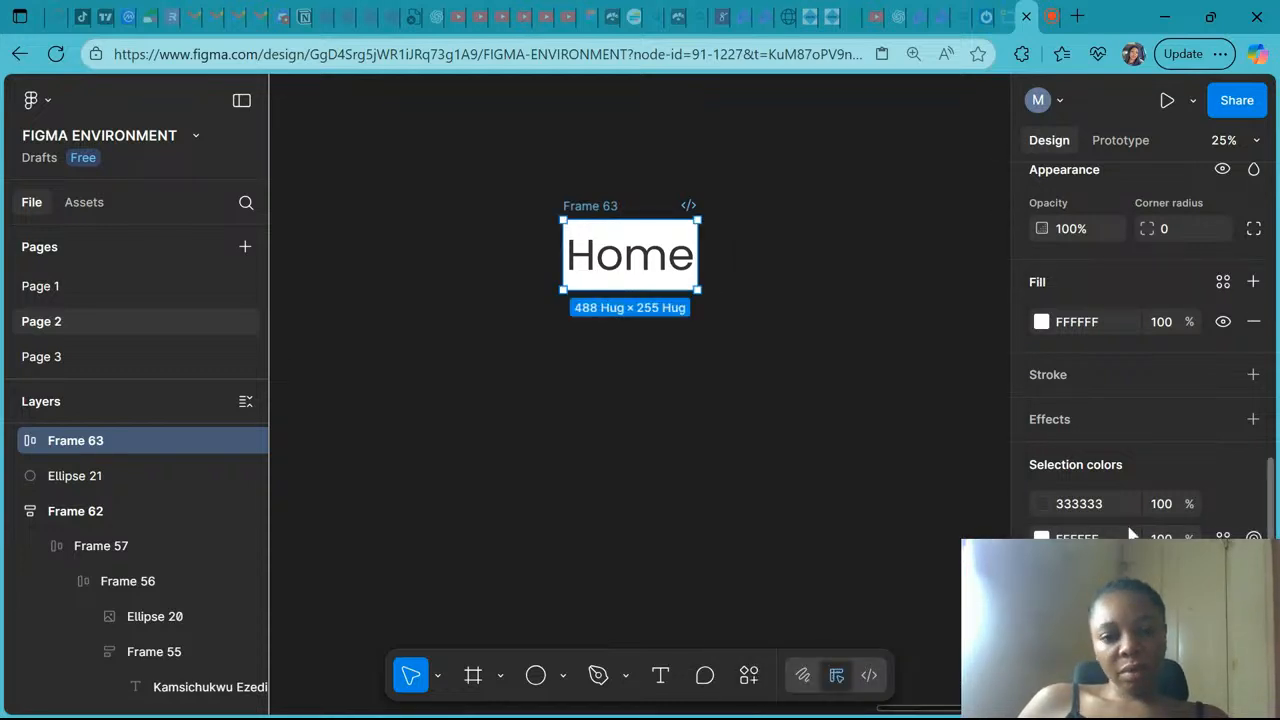
pyautogui.scroll(5, 1178, 330)
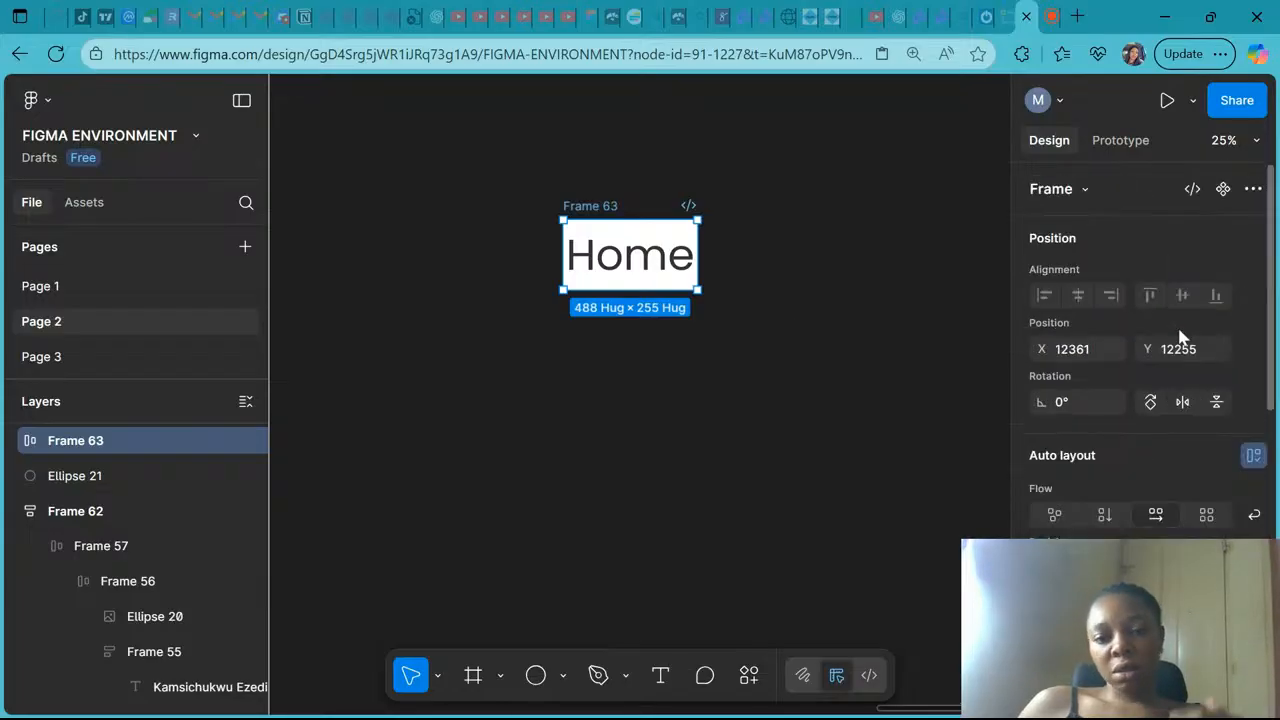
# Increase the "Home" frame's horizontal padding in stages, through 24 up to 32
pyautogui.scroll(-2, 1183, 338)
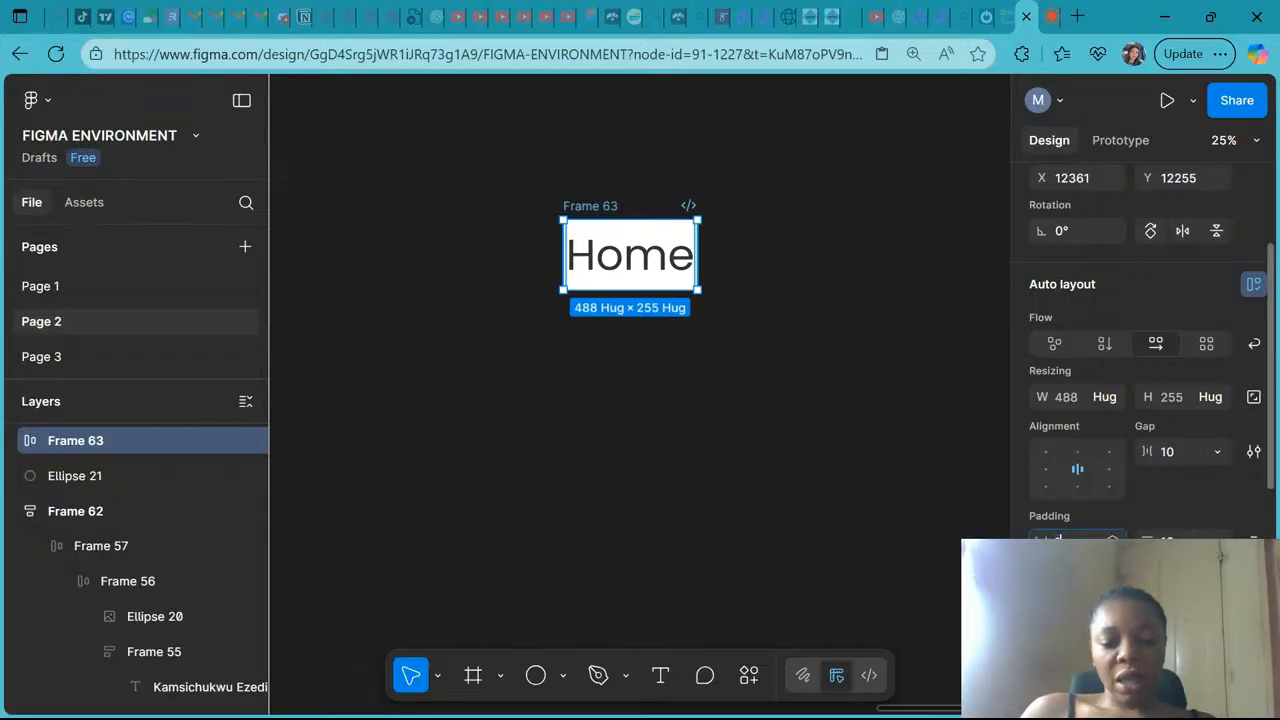
pyautogui.press('Return')
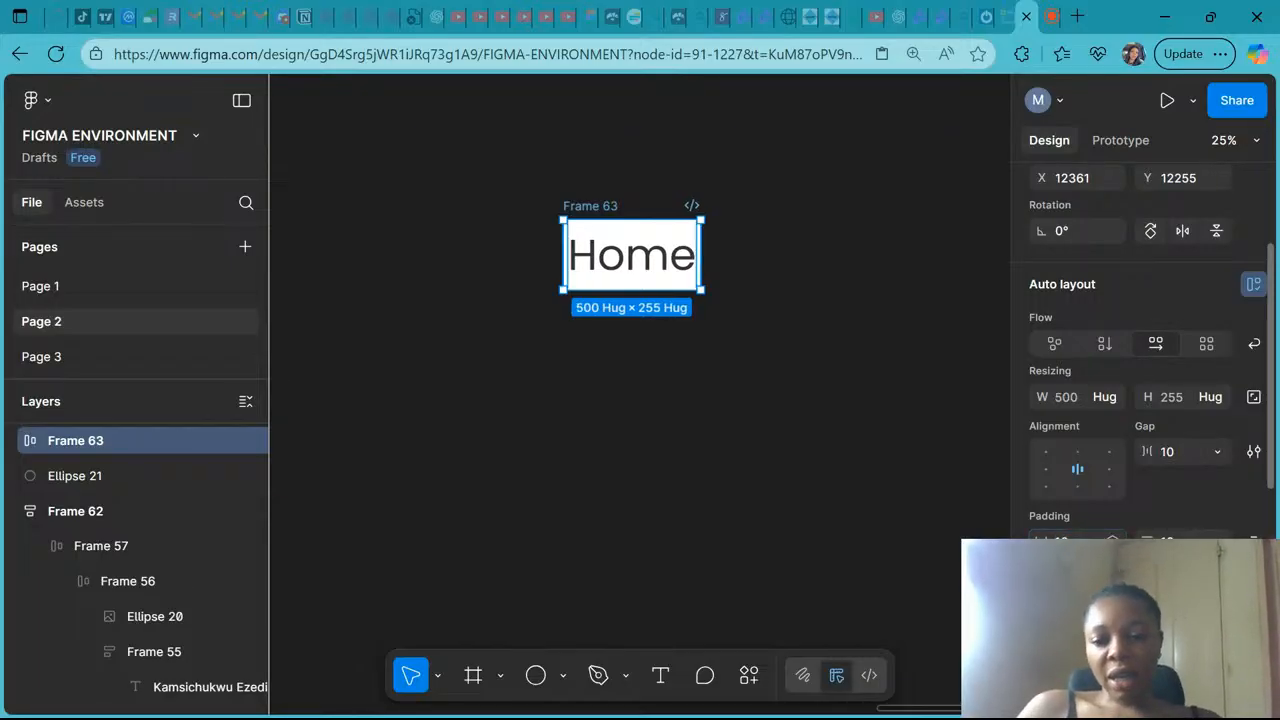
pyautogui.click(1064, 542)
pyautogui.write('24')
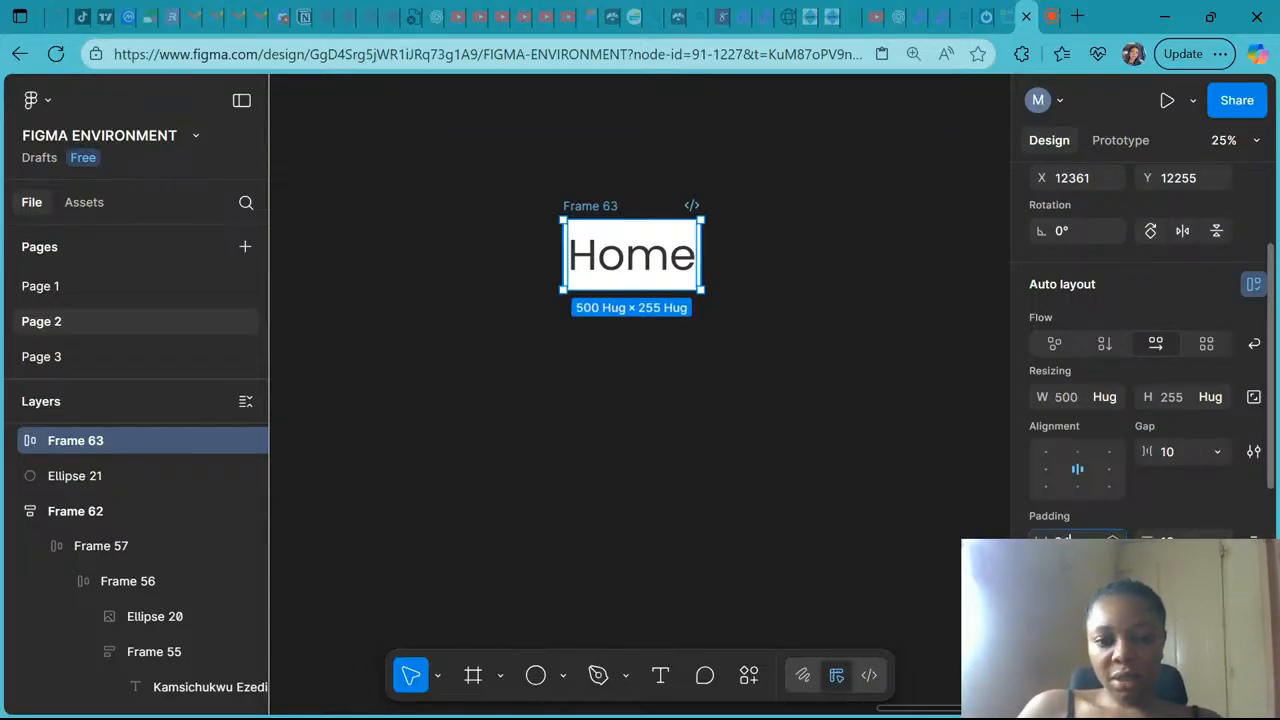
pyautogui.press('Return')
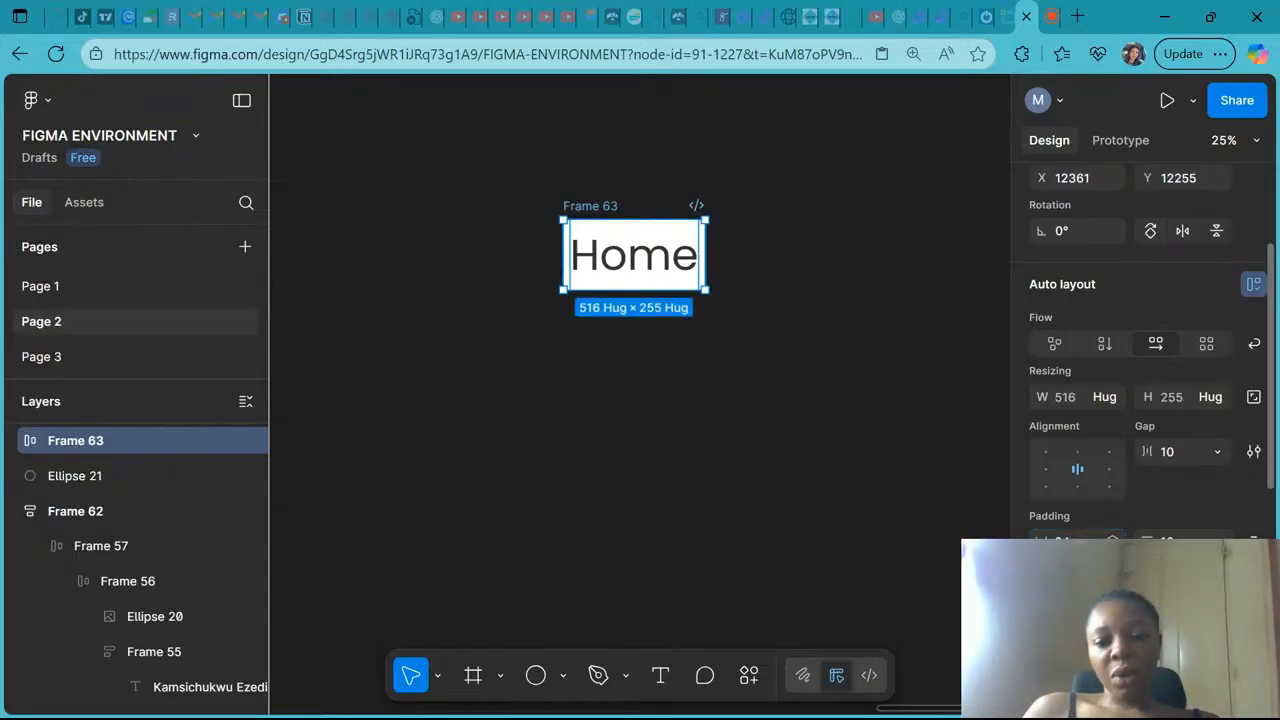
pyautogui.click(1064, 542)
pyautogui.write('32')
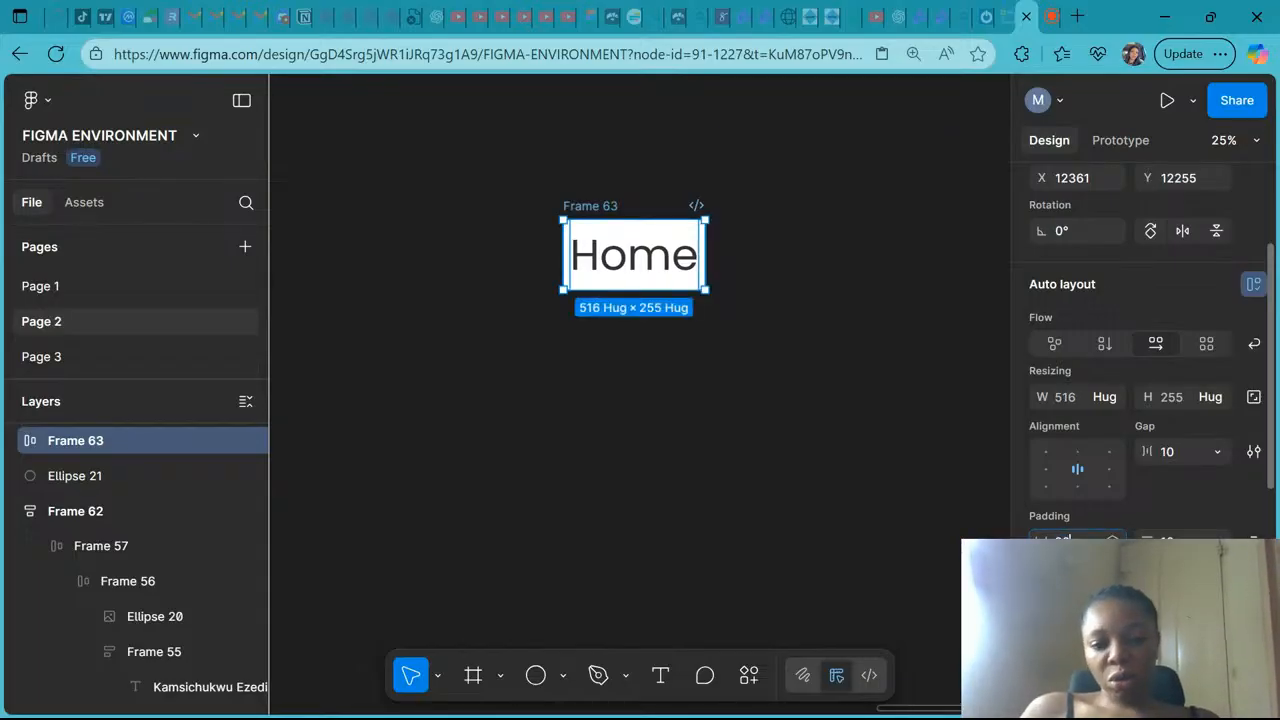
pyautogui.press('Return')
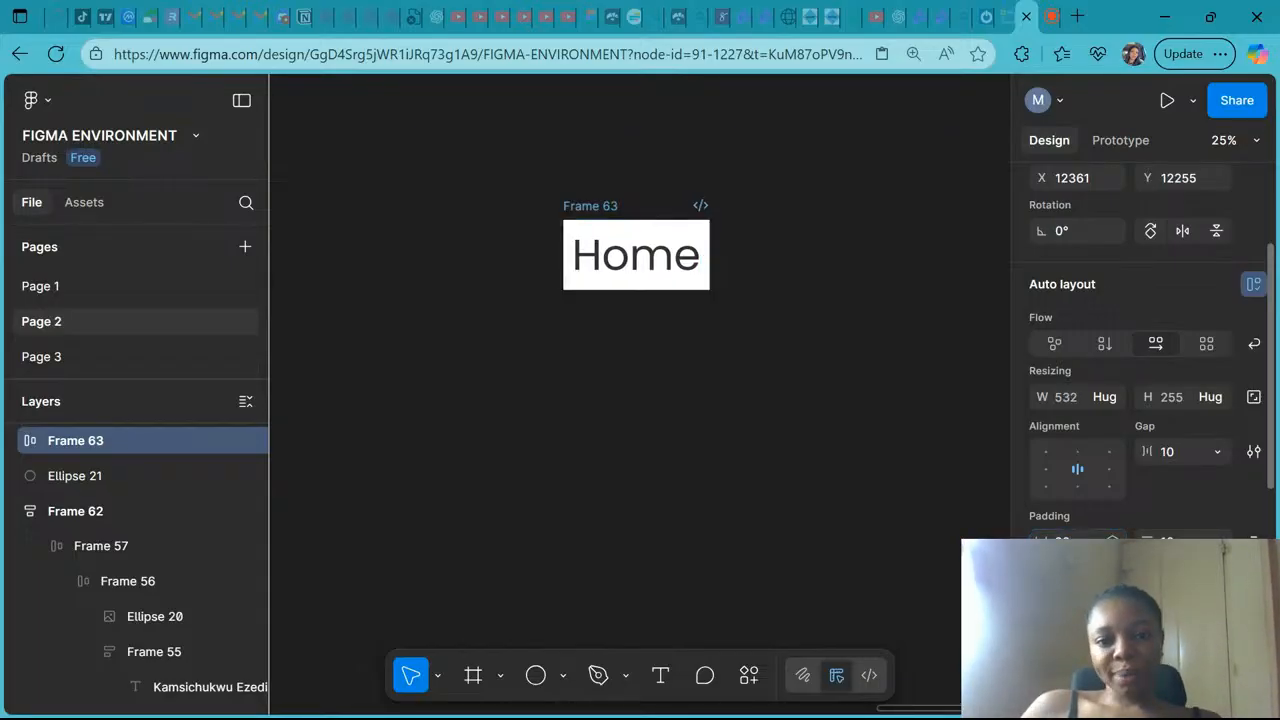
# Round the "Home" frame's corners with a radius of 8, and raise the radius to 12
pyautogui.scroll(-2, 1140, 400)
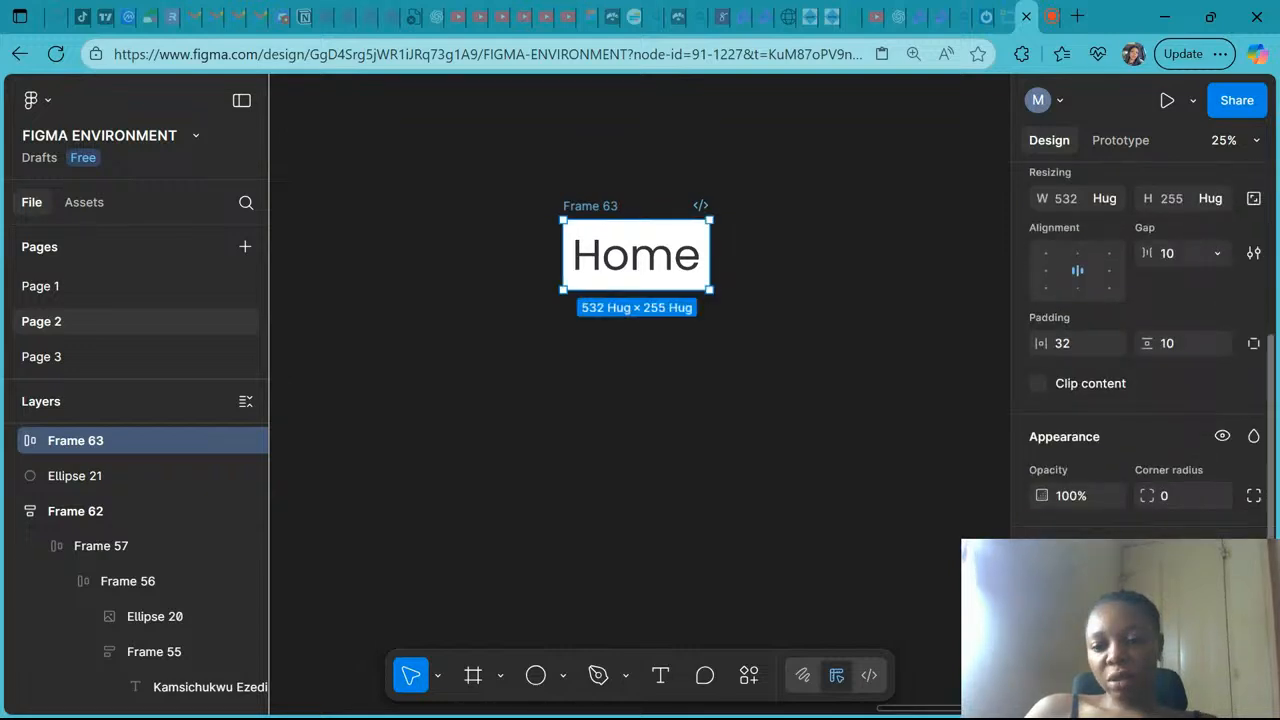
pyautogui.click(1177, 503)
pyautogui.write('8')
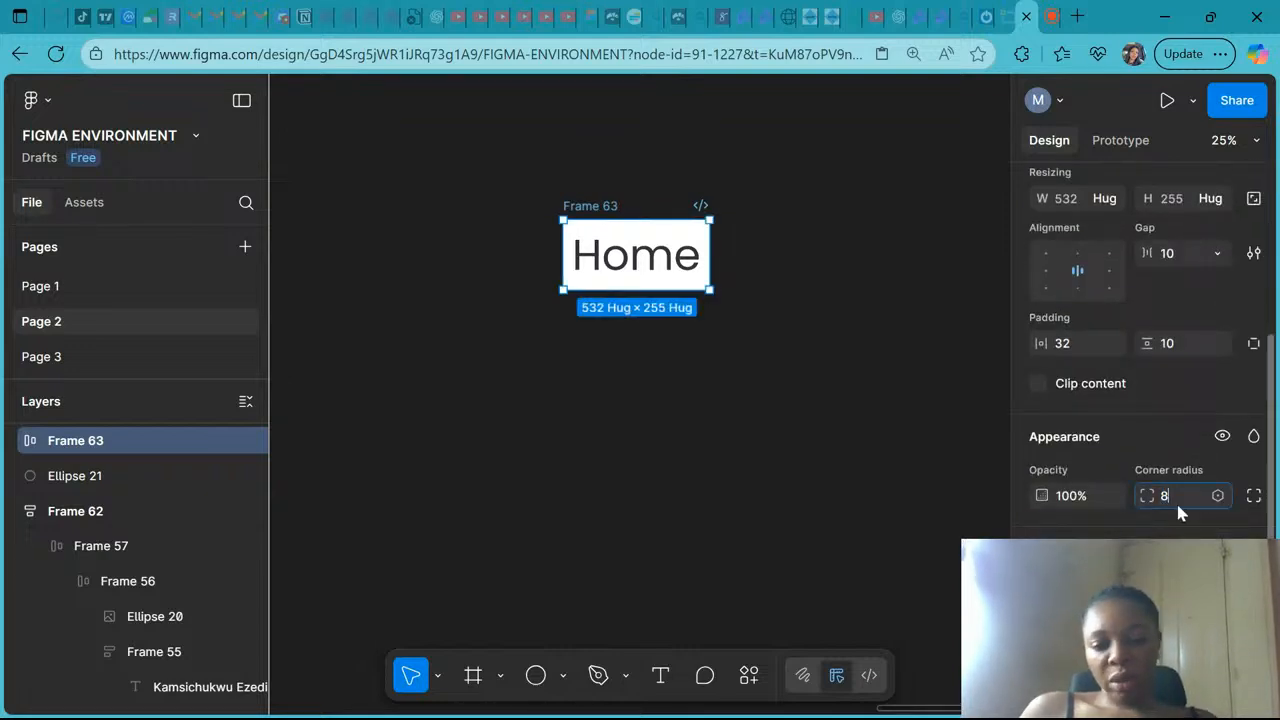
pyautogui.press('Return')
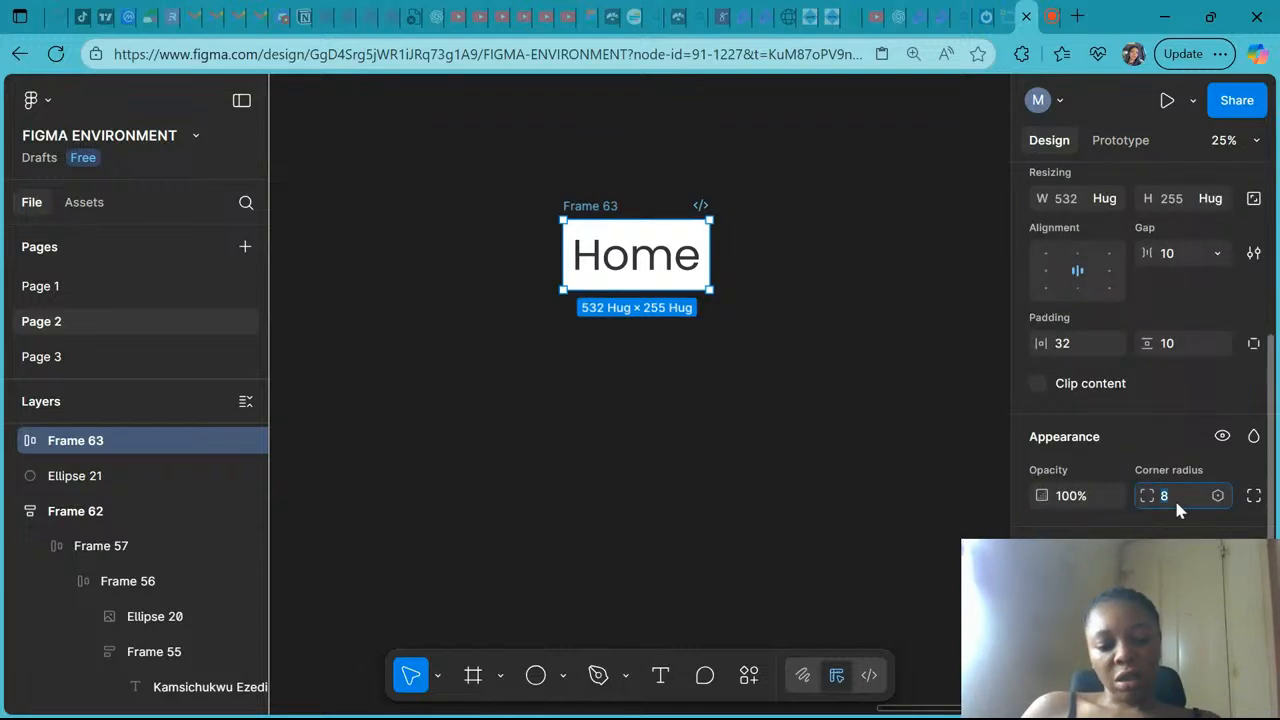
pyautogui.write('12')
pyautogui.press('Return')
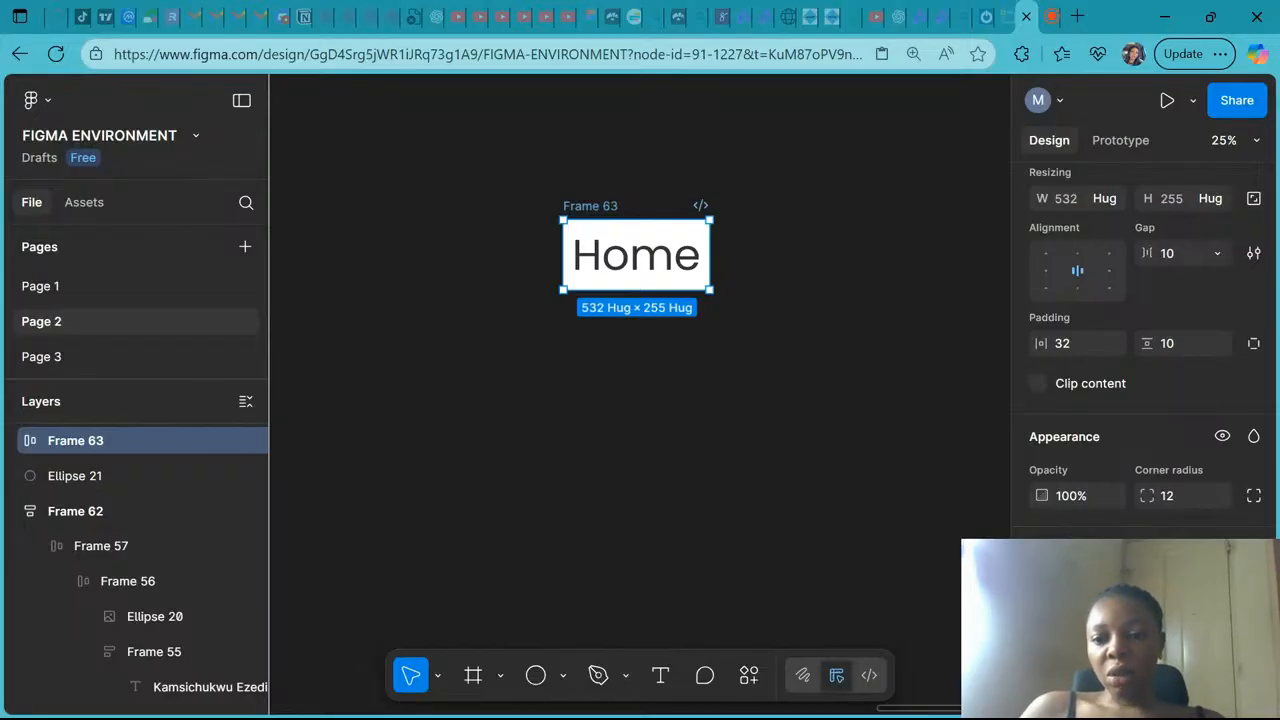
# Add an iPhone 16 Pro Max frame and place it just right of the "Home" frame, at about X 13435, Y 12126
pyautogui.scroll(3, 826, 450)
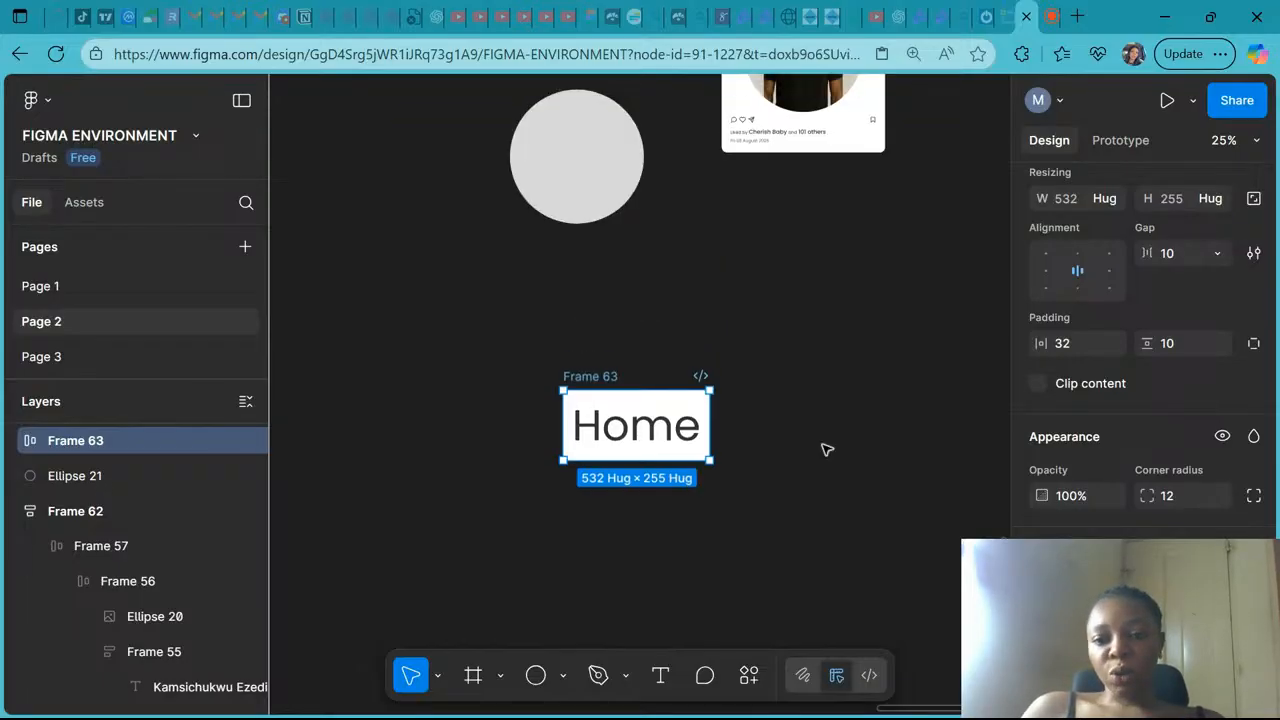
pyautogui.scroll(-2, 826, 450)
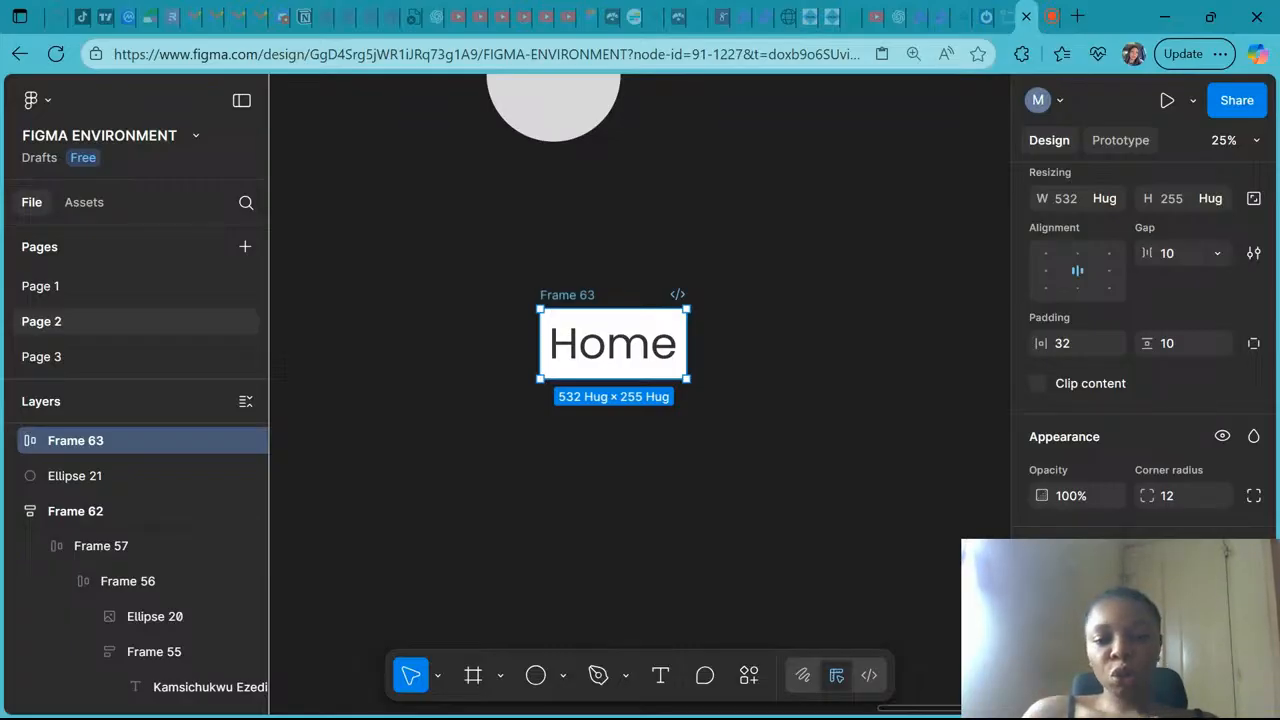
pyautogui.scroll(-1, 628, 496)
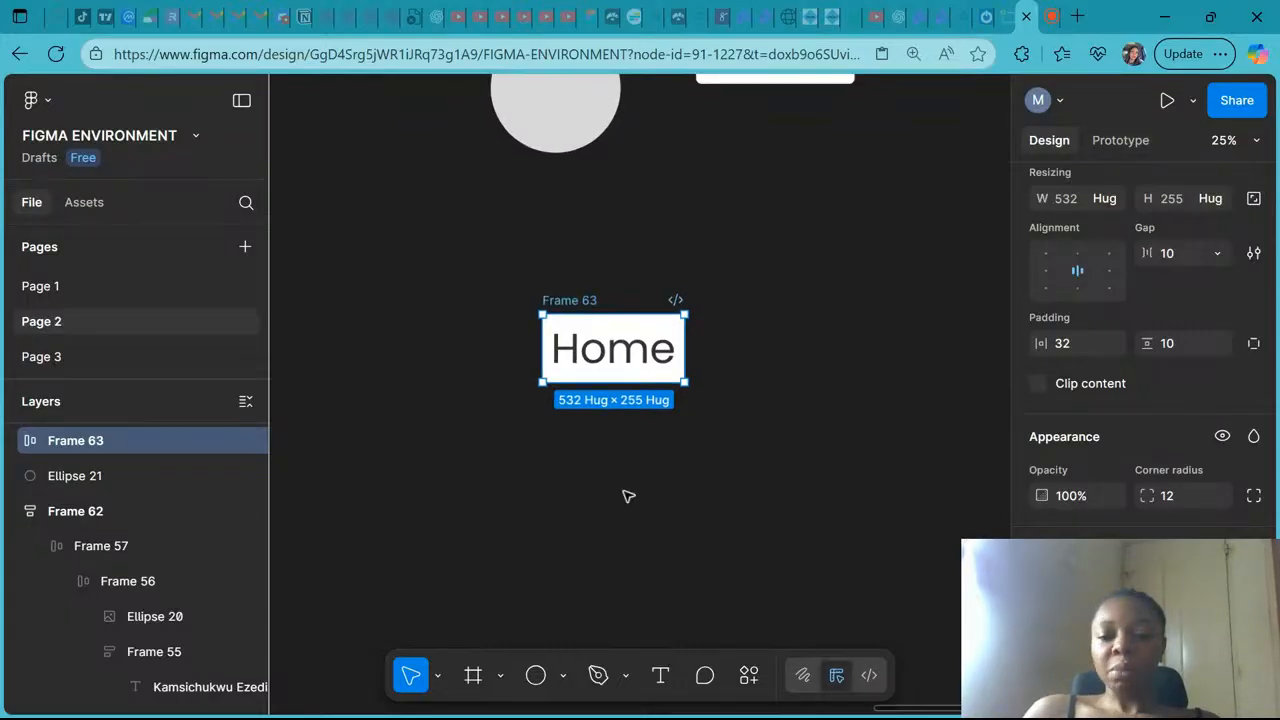
pyautogui.scroll(-5, 628, 496)
pyautogui.click(740, 374)
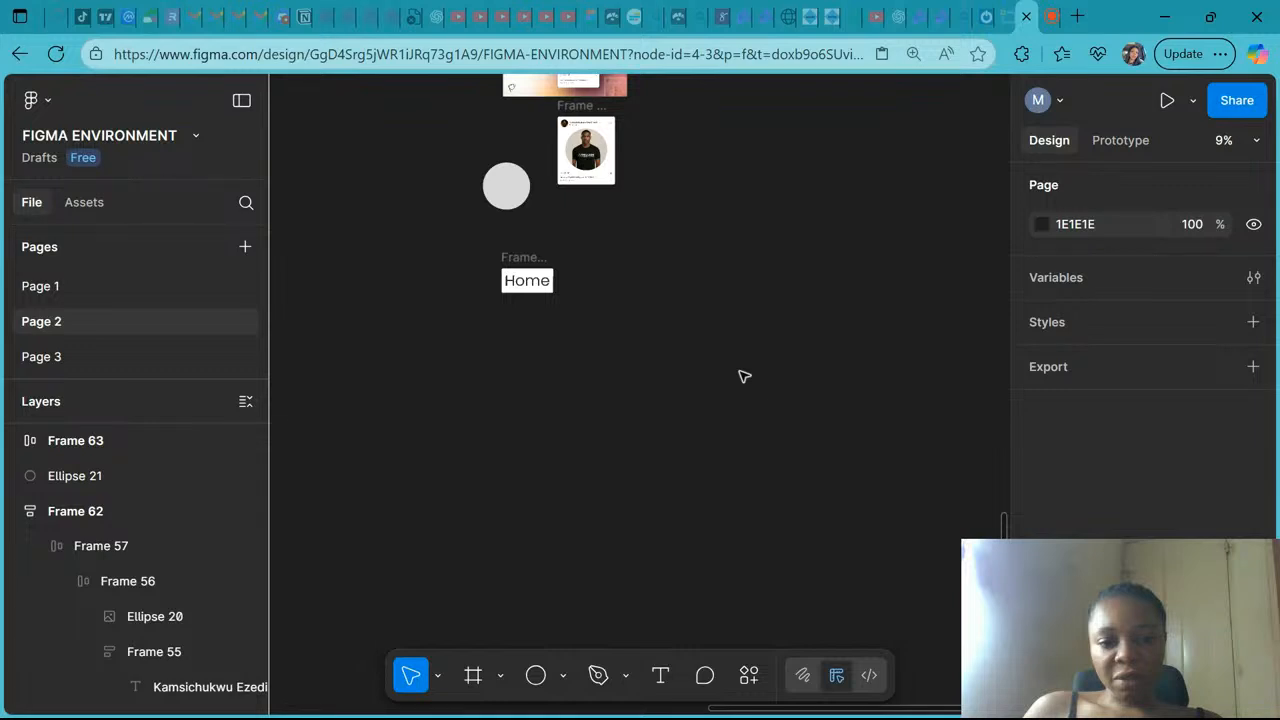
pyautogui.press('f')
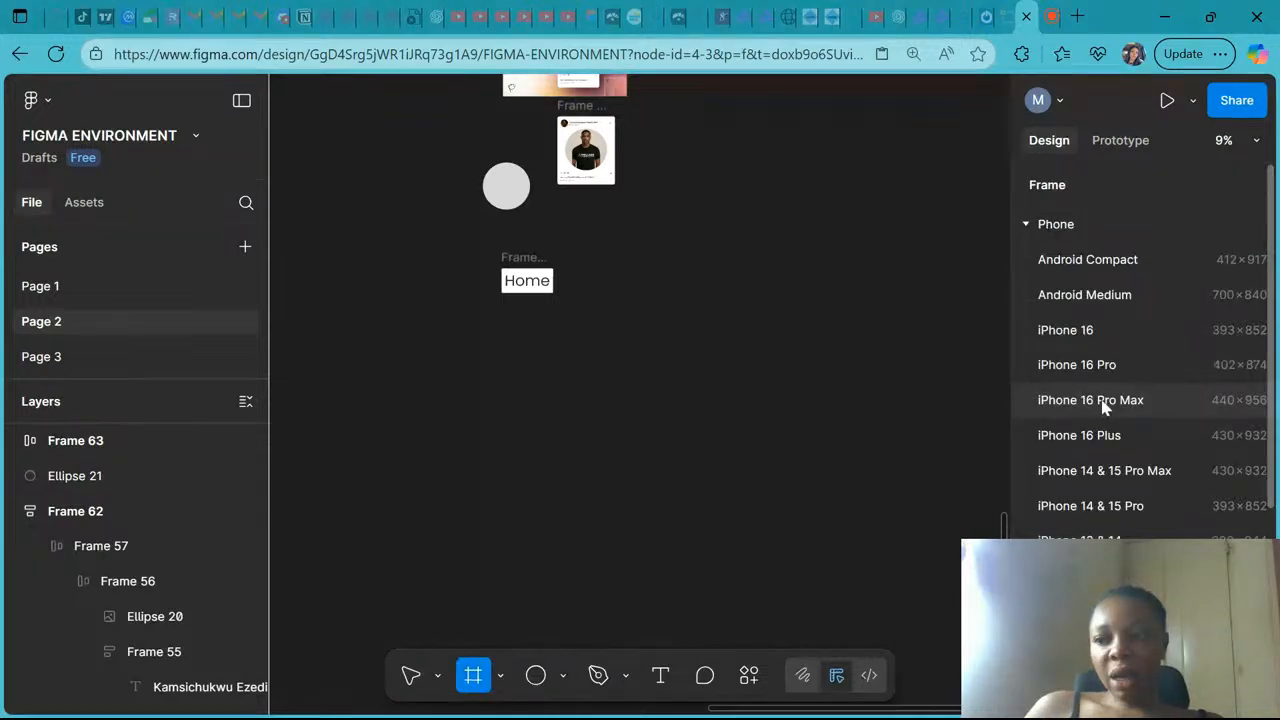
pyautogui.click(1104, 400)
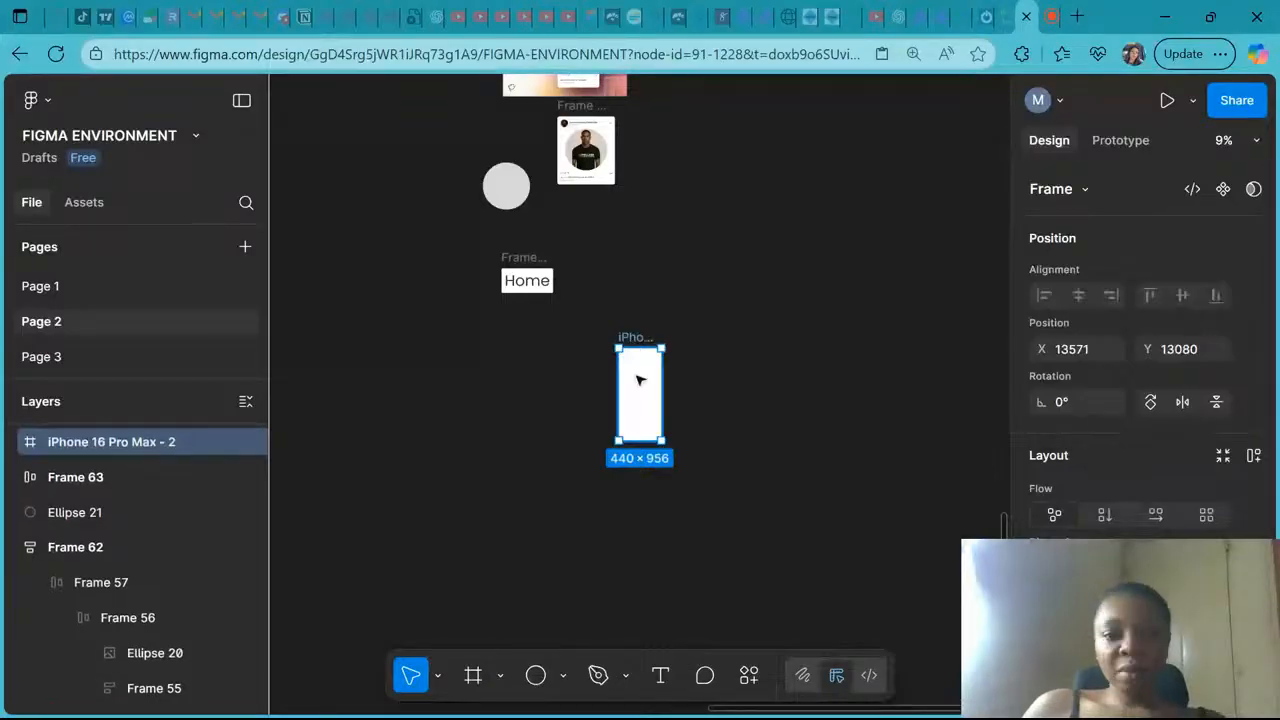
pyautogui.moveTo(640, 379); pyautogui.dragTo(632, 294)
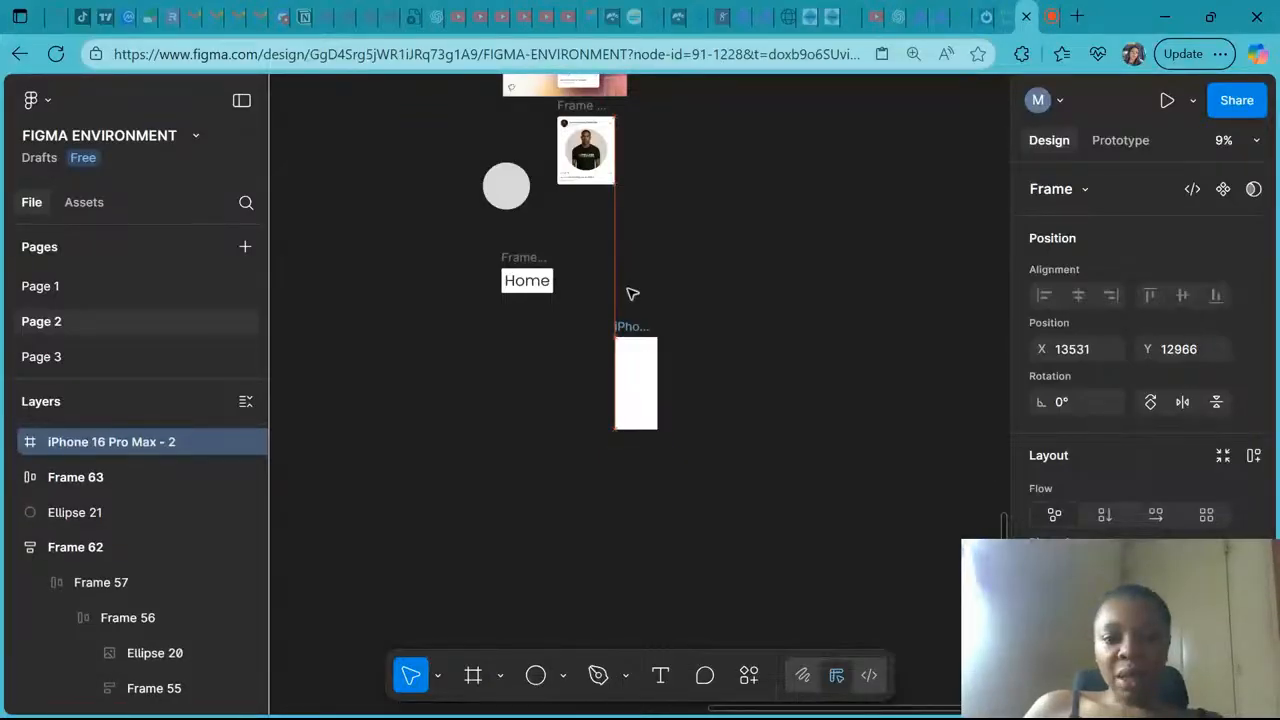
pyautogui.scroll(-3, 631, 290)
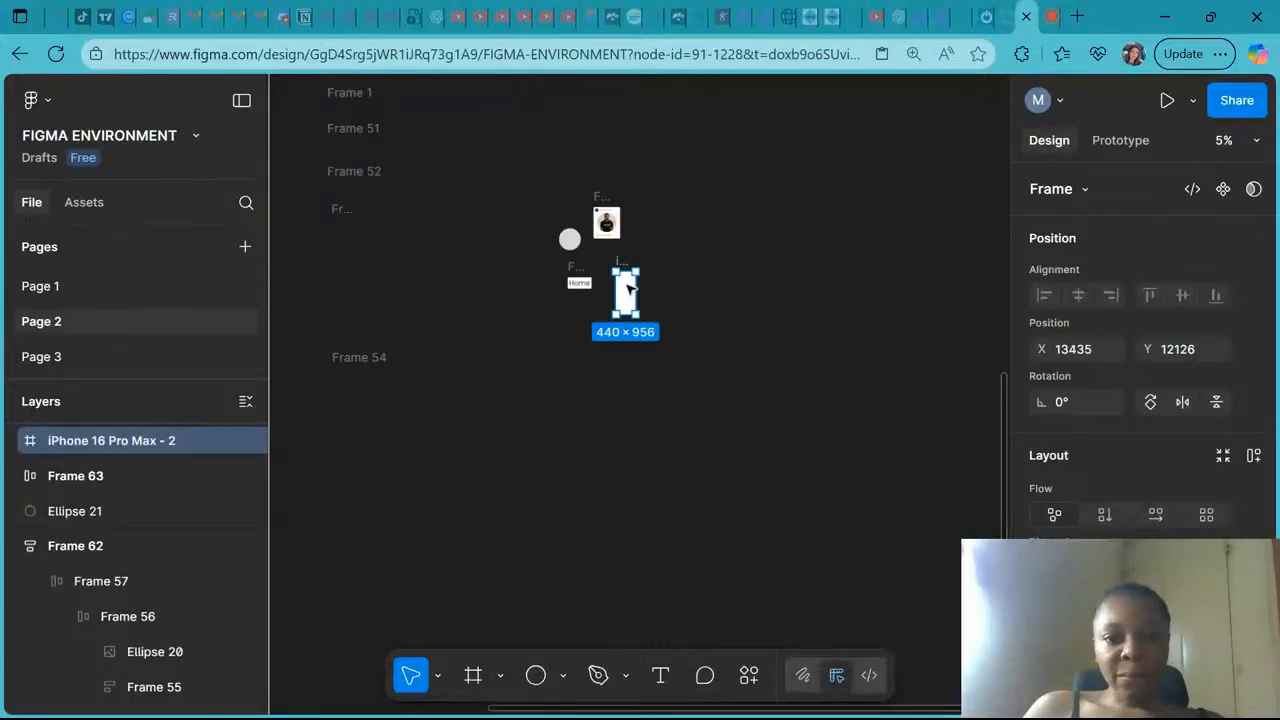
# Draw a square of about 384 × 384 just right of the iPhone frame, aligned with its top edge
pyautogui.scroll(-1, 630, 289)
pyautogui.scroll(1, 630, 289)
pyautogui.scroll(1, 630, 289)
pyautogui.hscroll(1, 630, 289)
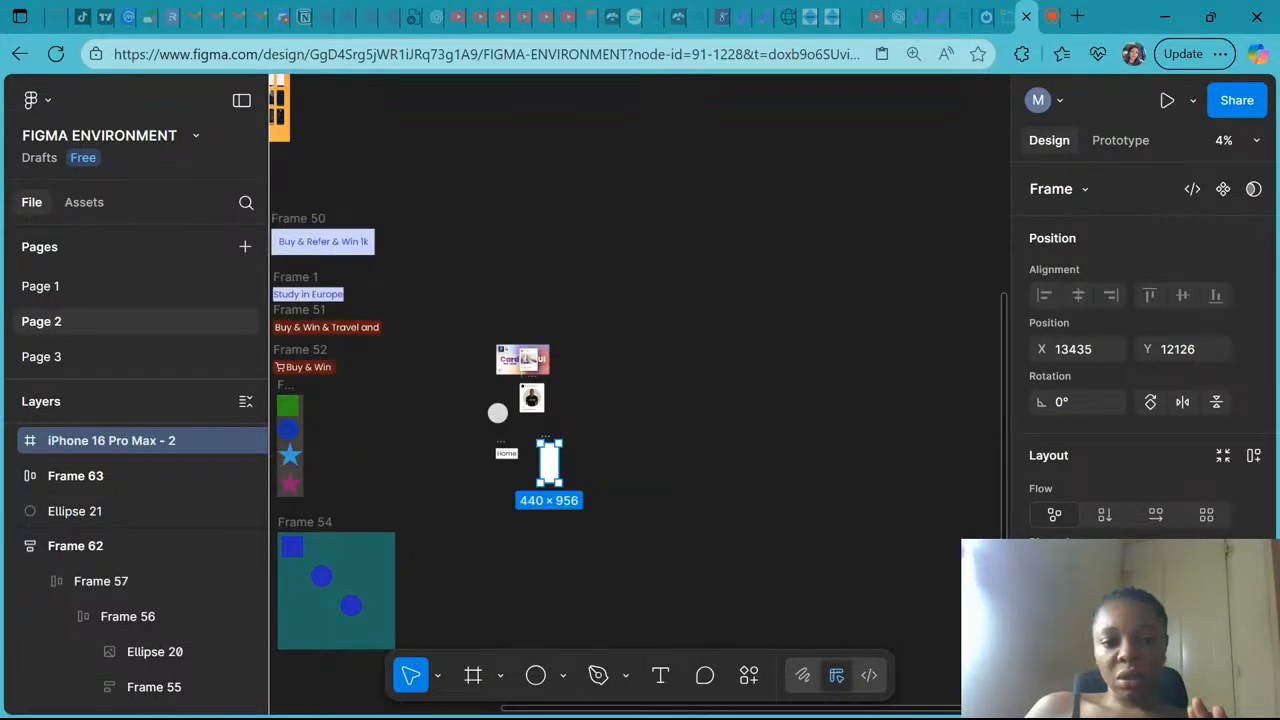
pyautogui.scroll(3, 651, 329)
pyautogui.click(651, 329)
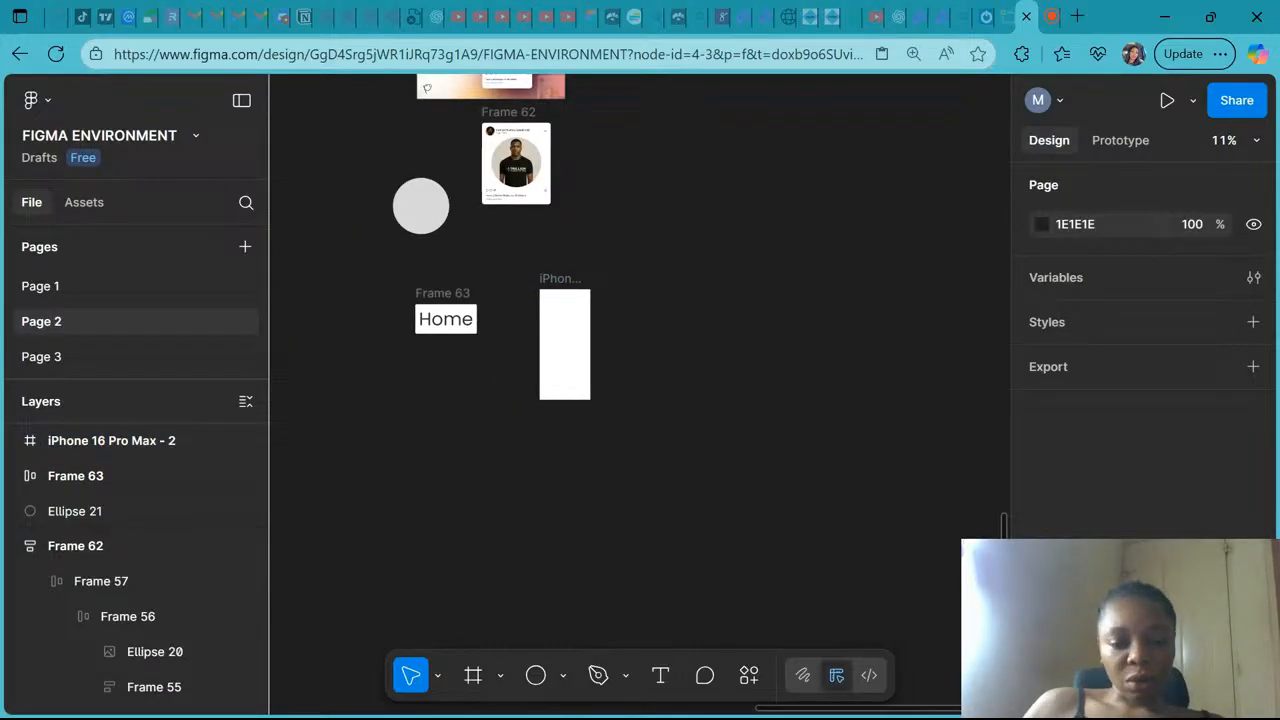
pyautogui.press('r')
pyautogui.moveTo(600, 290); pyautogui.dragTo(627, 338)
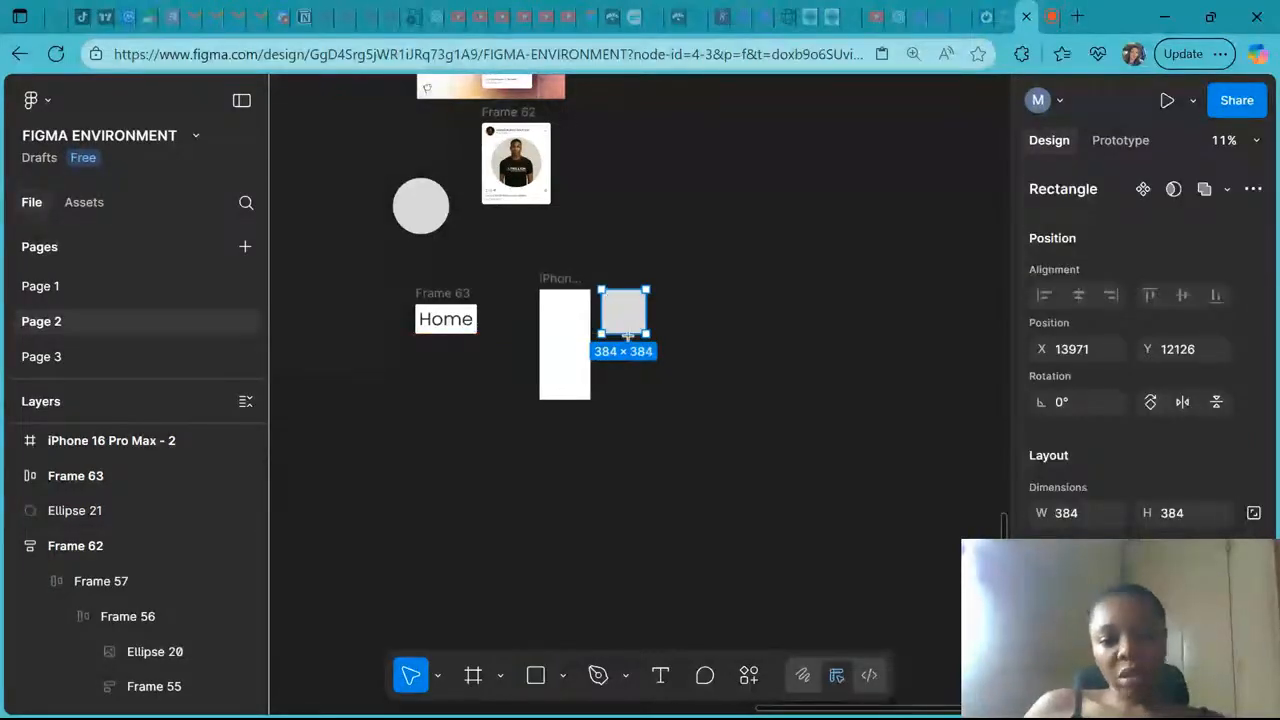
pyautogui.rightClick(628, 313)
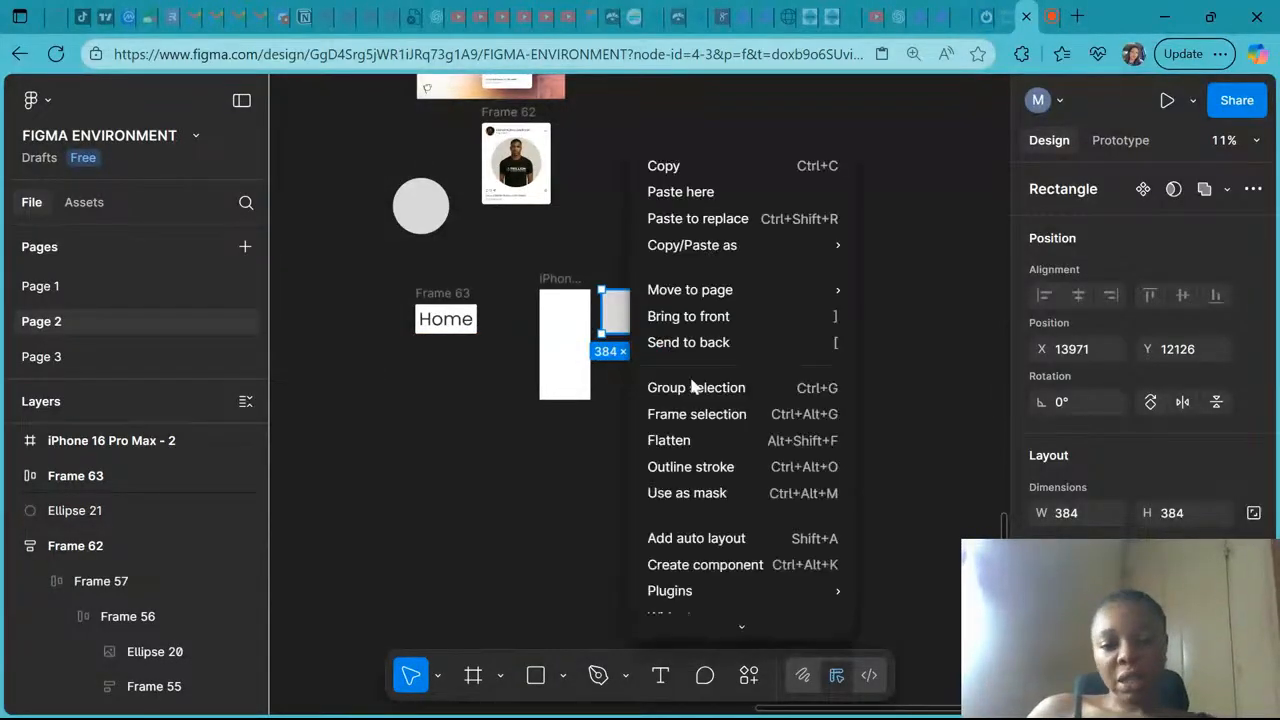
pyautogui.moveTo(748, 590)
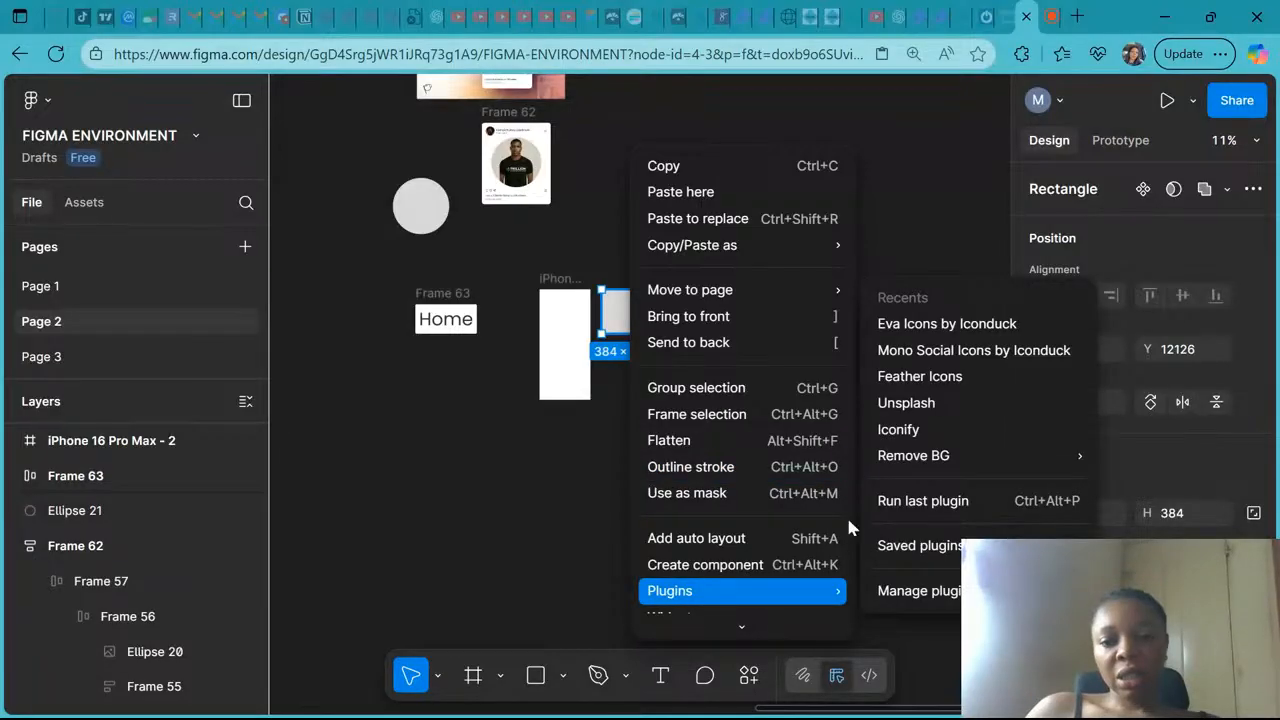
pyautogui.click(502, 474)
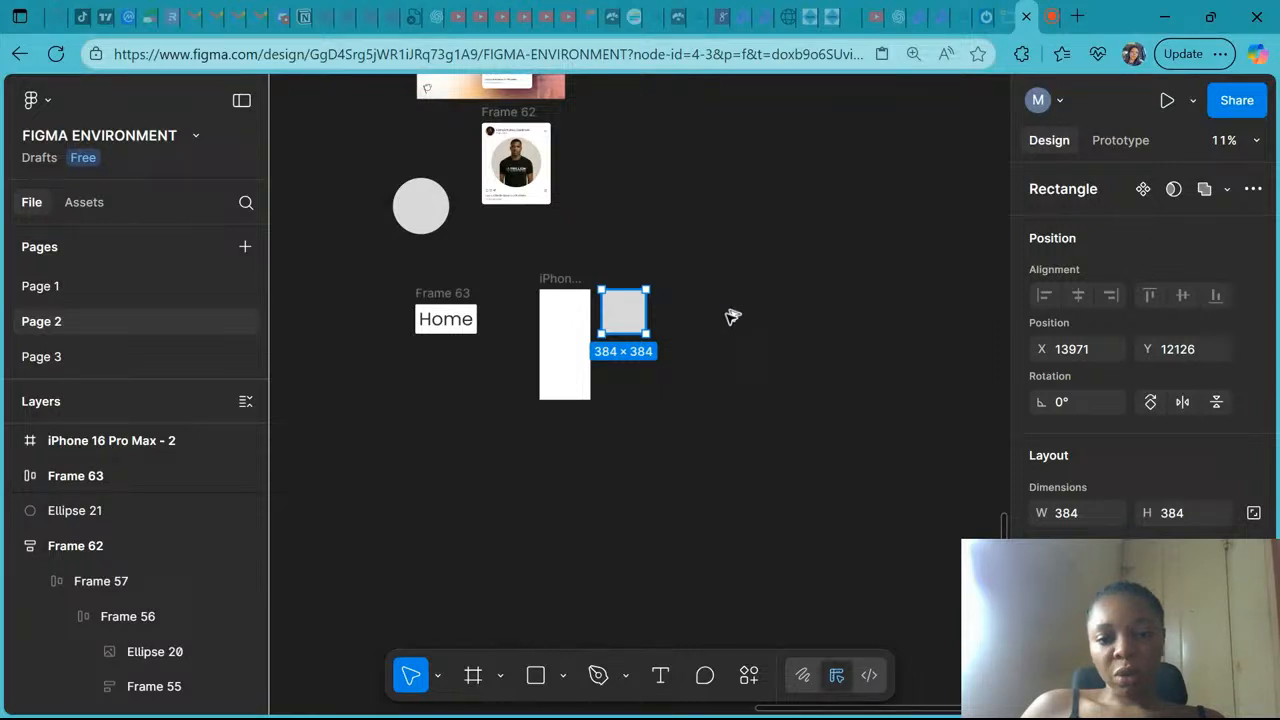
# Duplicate the square rightwards into a row of five, nudging the third one right to X 14774, and select all five
pyautogui.keyDown('alt'); pyautogui.moveTo(634, 317); pyautogui.dragTo(740, 318); pyautogui.keyUp('alt')
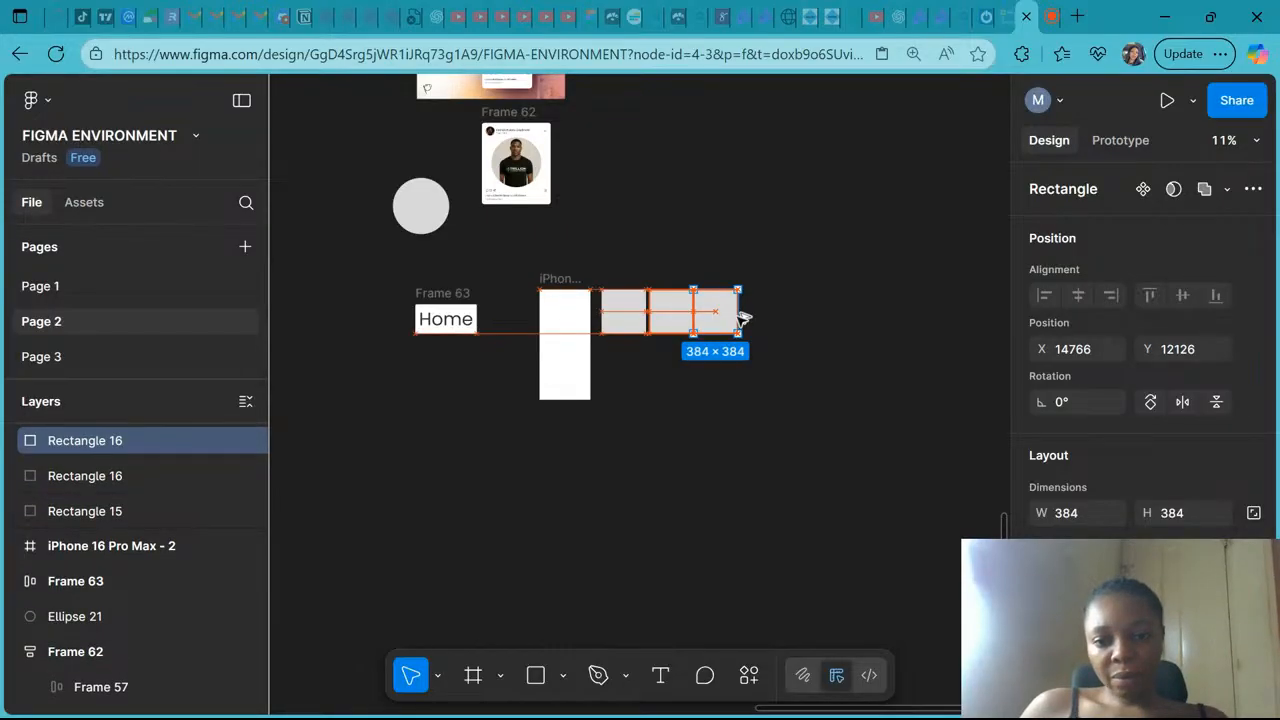
pyautogui.press('Right')
pyautogui.press('Right')
pyautogui.press('Right')
pyautogui.press('Right')
pyautogui.press('Right')
pyautogui.press('Right')
pyautogui.press('Right')
pyautogui.press('Right')
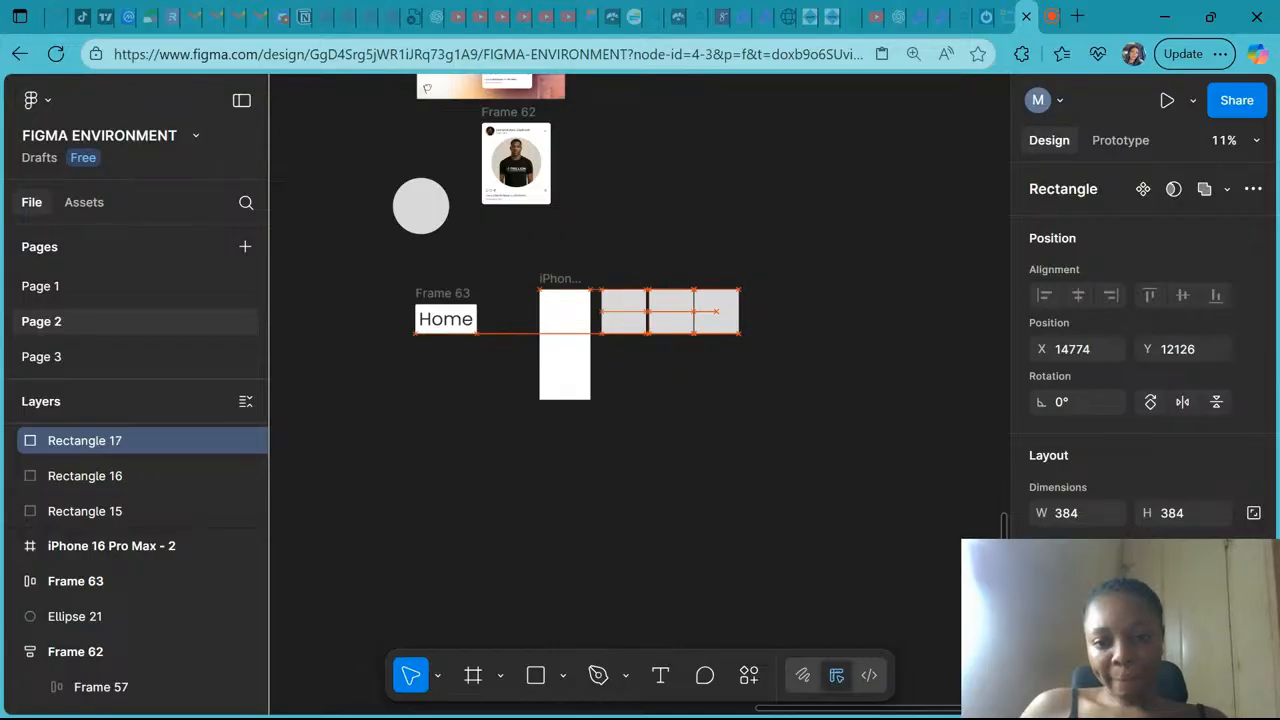
pyautogui.moveTo(737, 317); pyautogui.dragTo(789, 316)
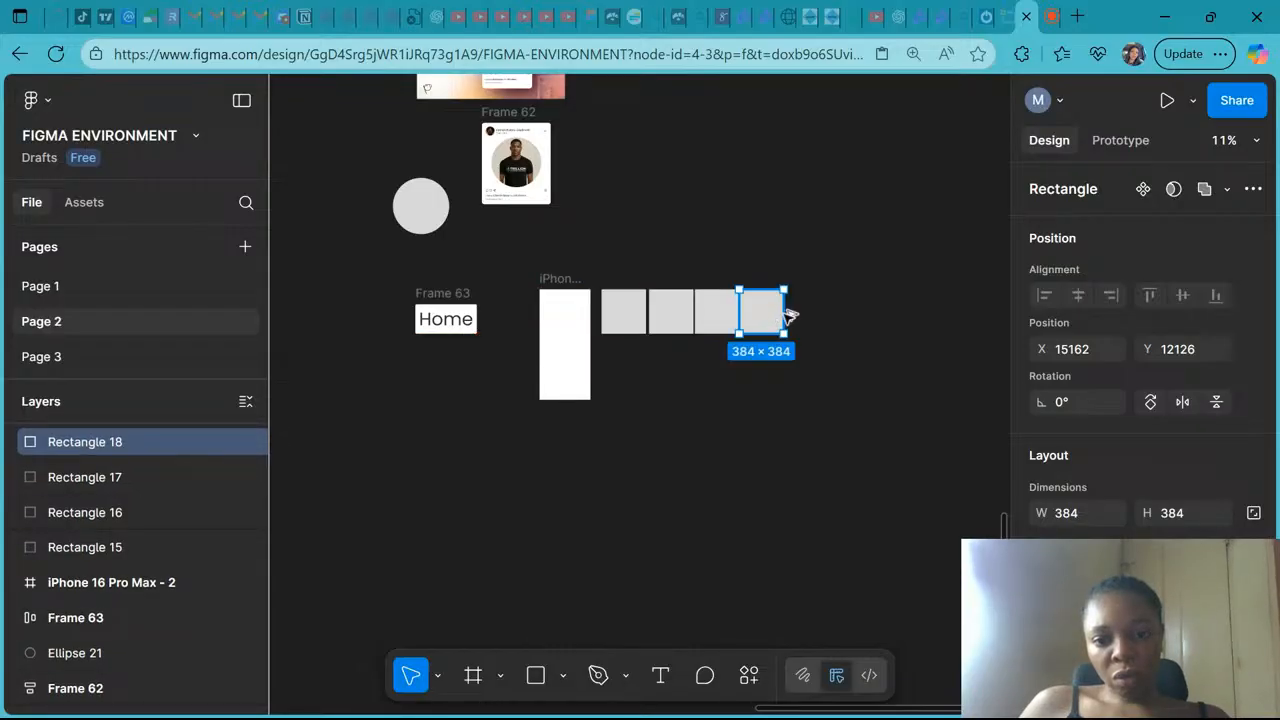
pyautogui.hotkey('ctrl', 'd')
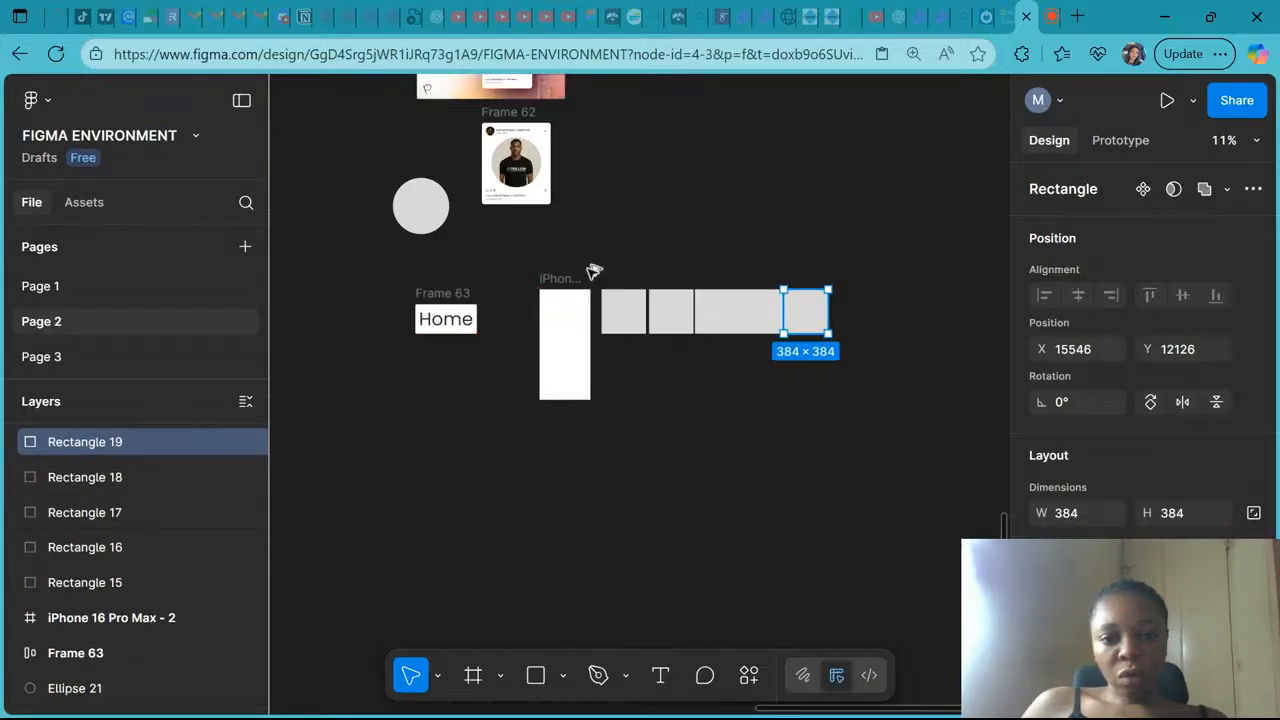
pyautogui.moveTo(594, 271); pyautogui.dragTo(843, 363)
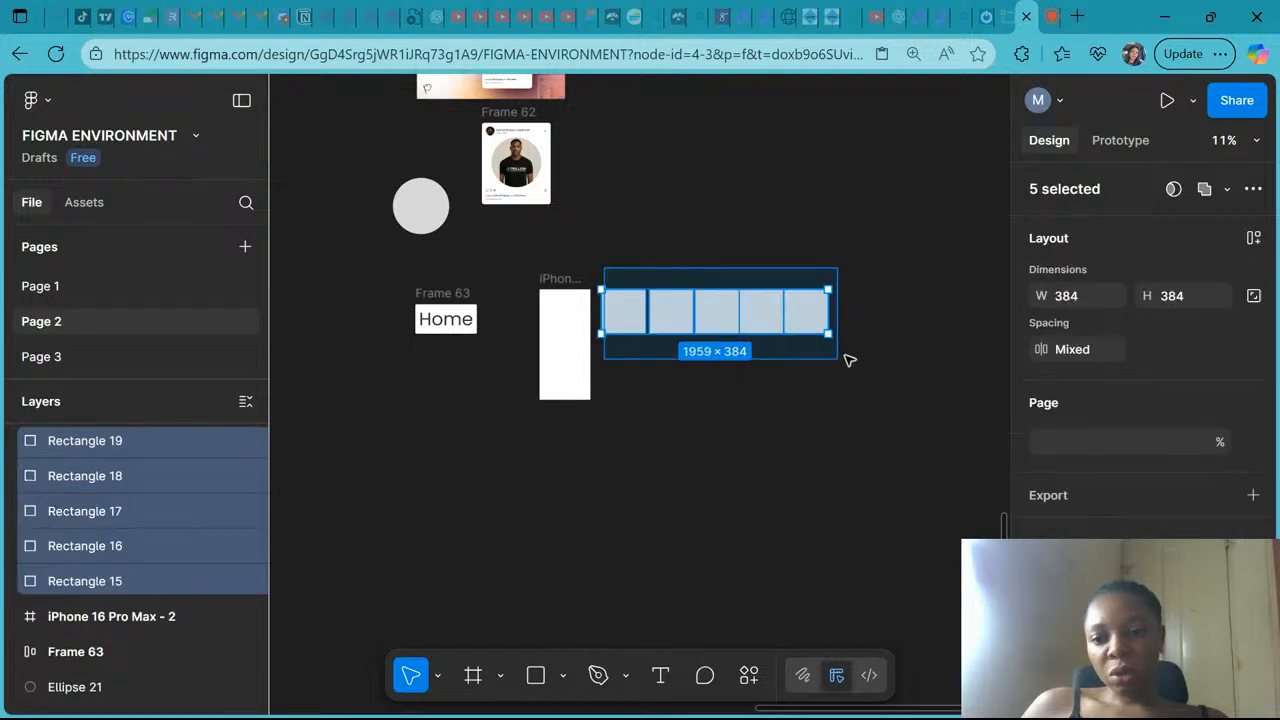
pyautogui.click(1070, 349)
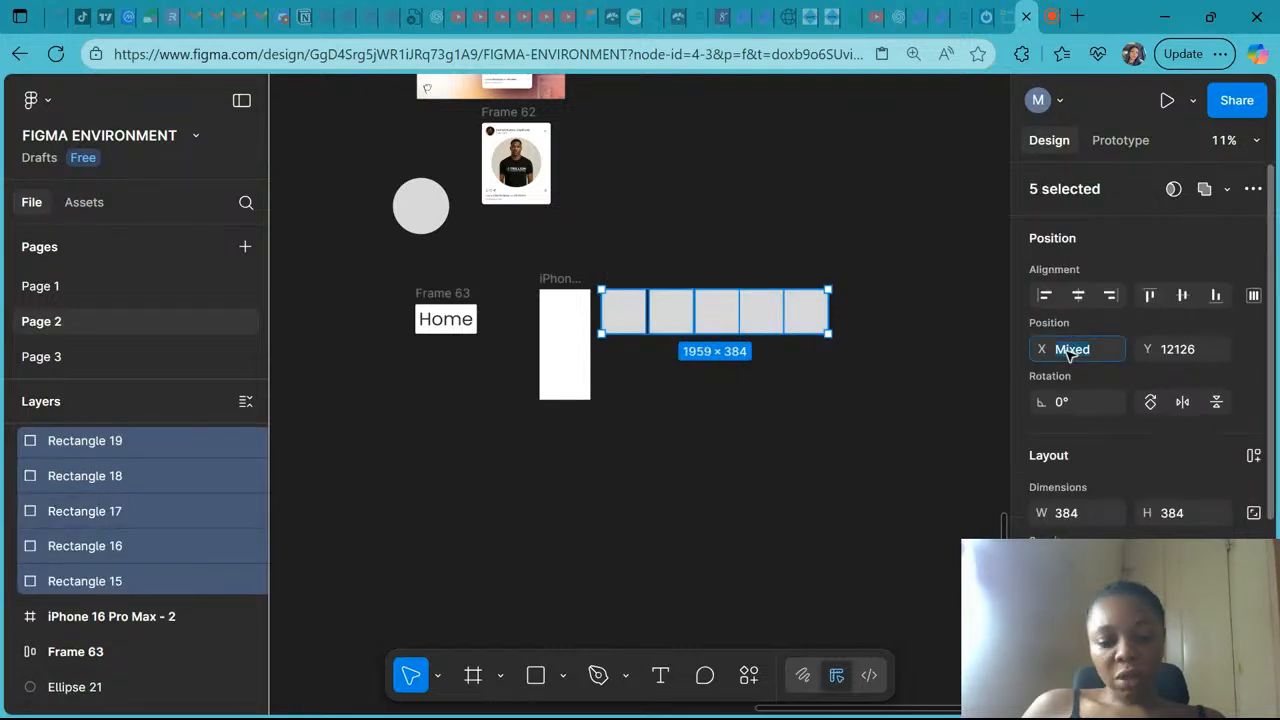
pyautogui.write('8')
pyautogui.press('Return')
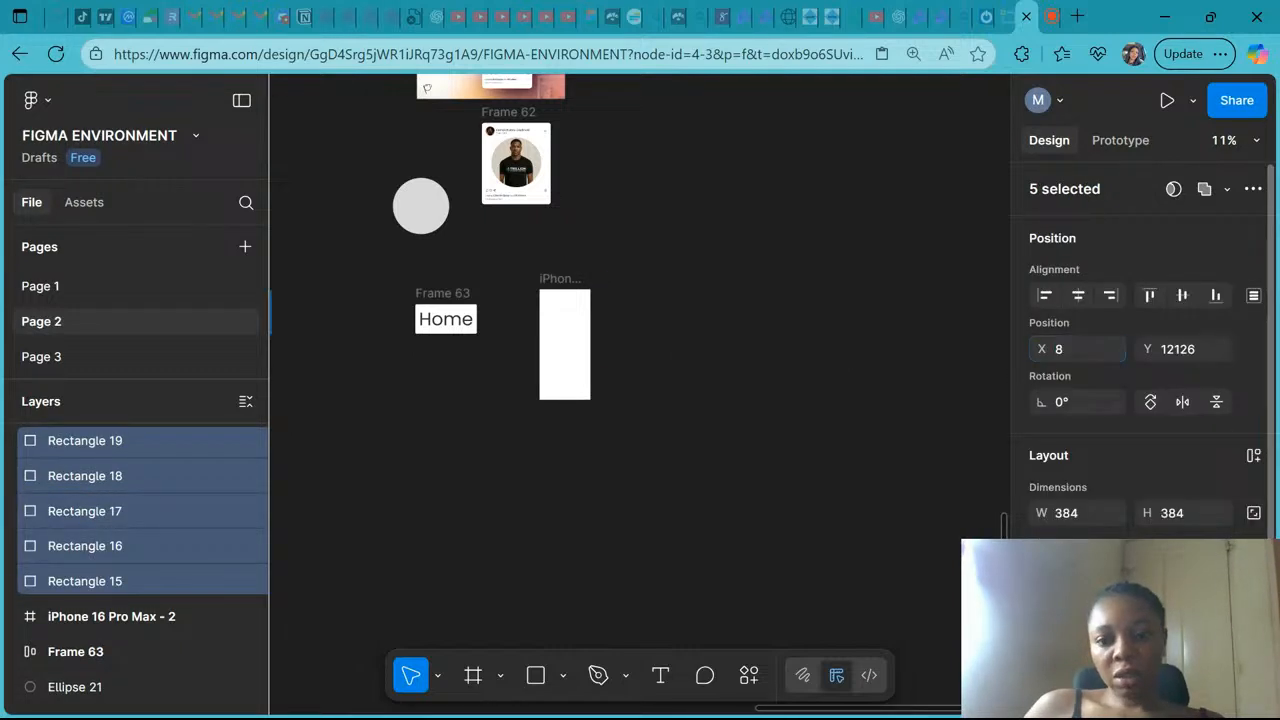
pyautogui.hotkey('ctrl', 'z')
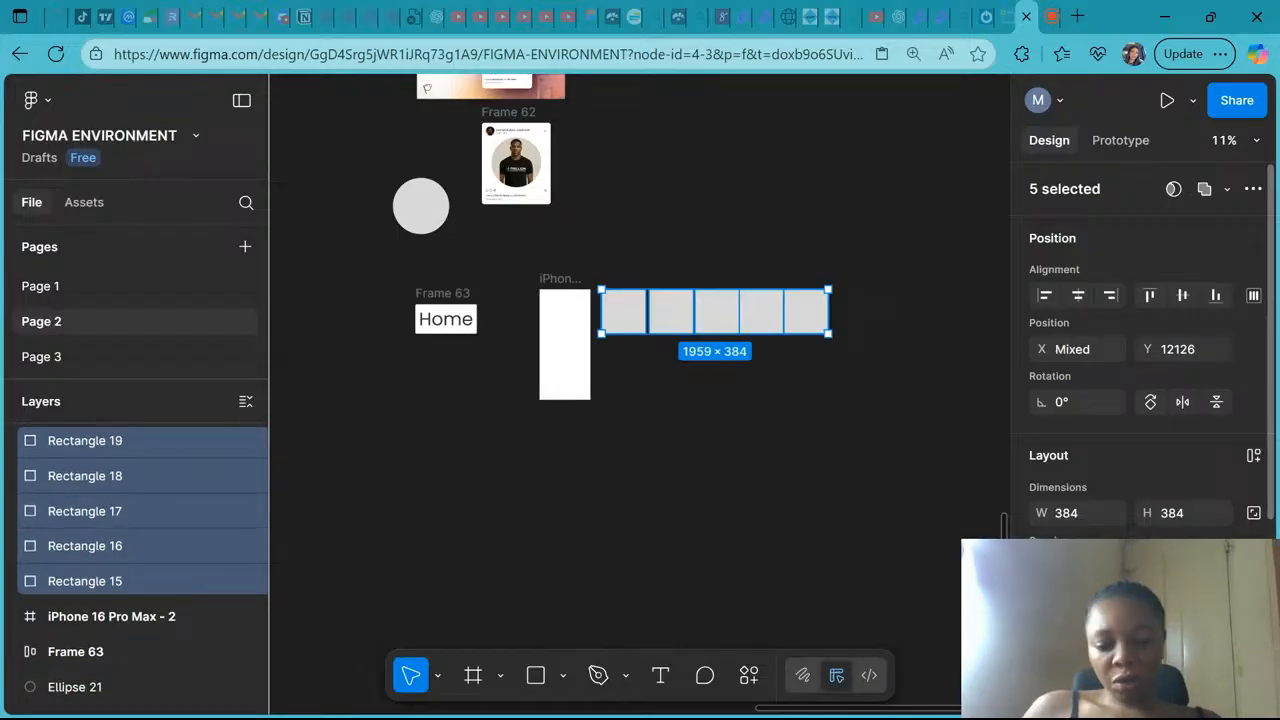
# Distribute the five selected squares horizontally with equal gaps, widening the spacing until the row measures 2016 × 384
pyautogui.hotkey('alt', 'shift', 'h')
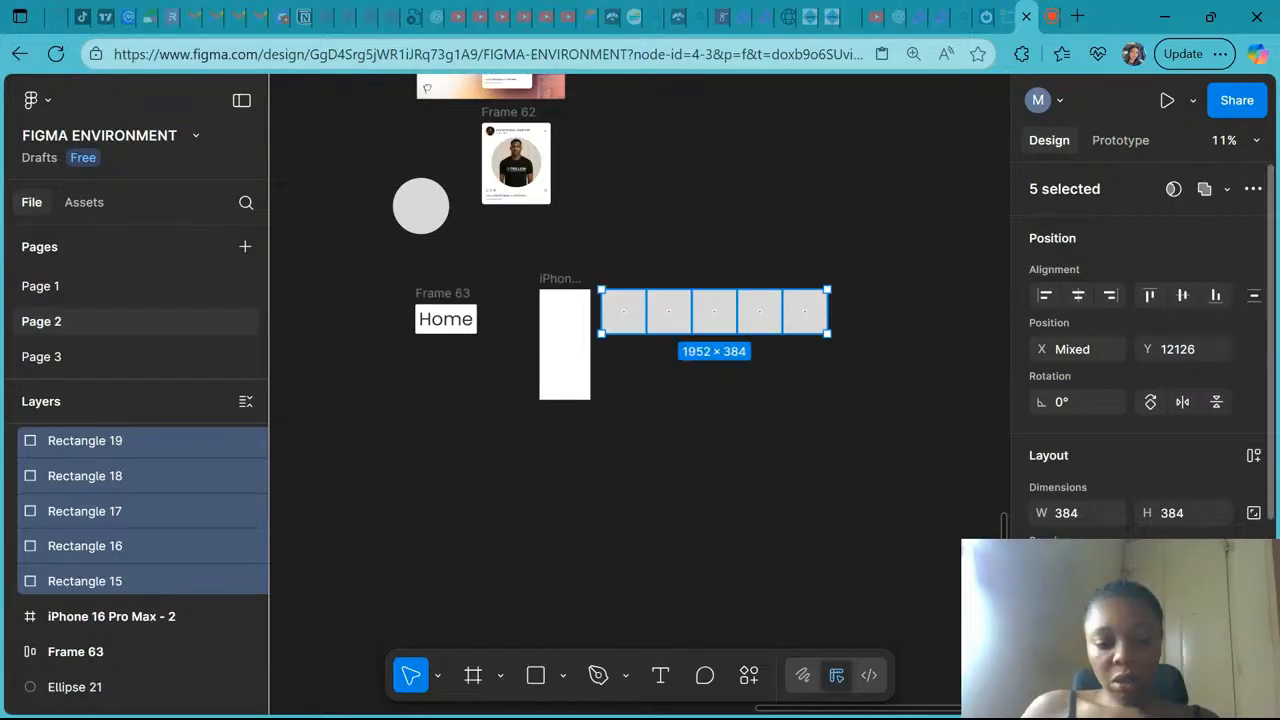
pyautogui.press('Return')
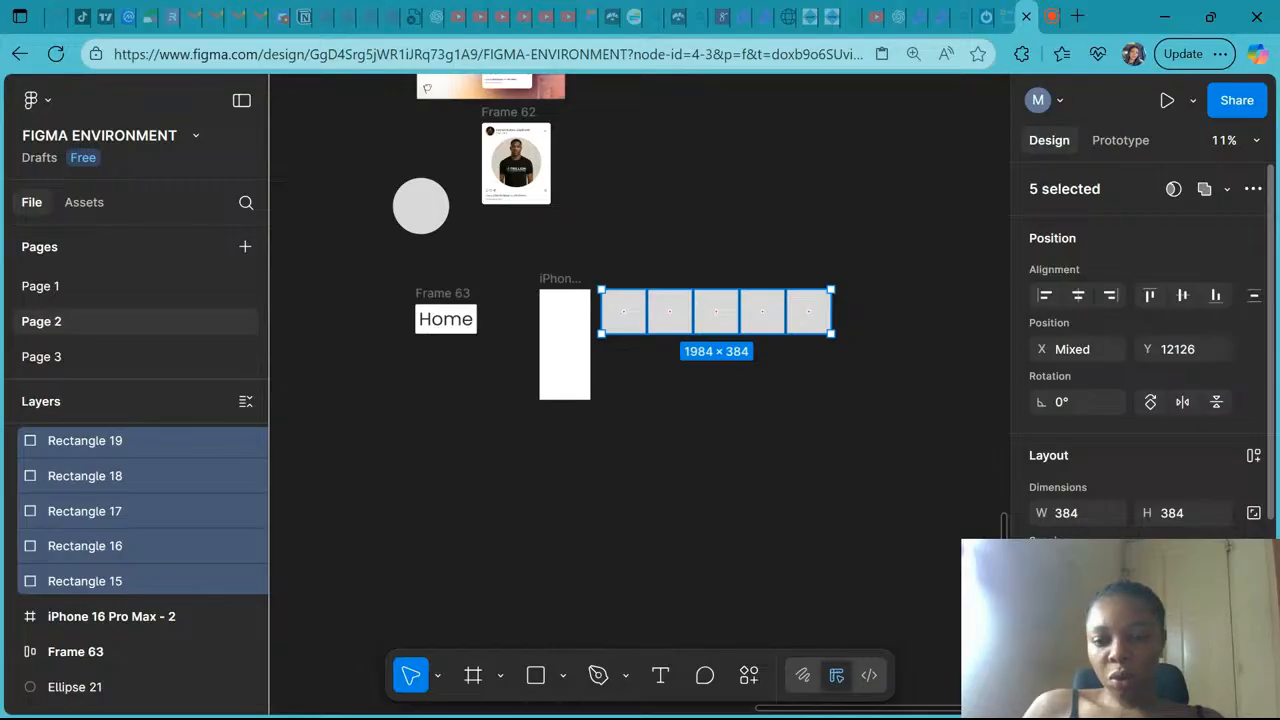
pyautogui.scroll(2, 691, 289)
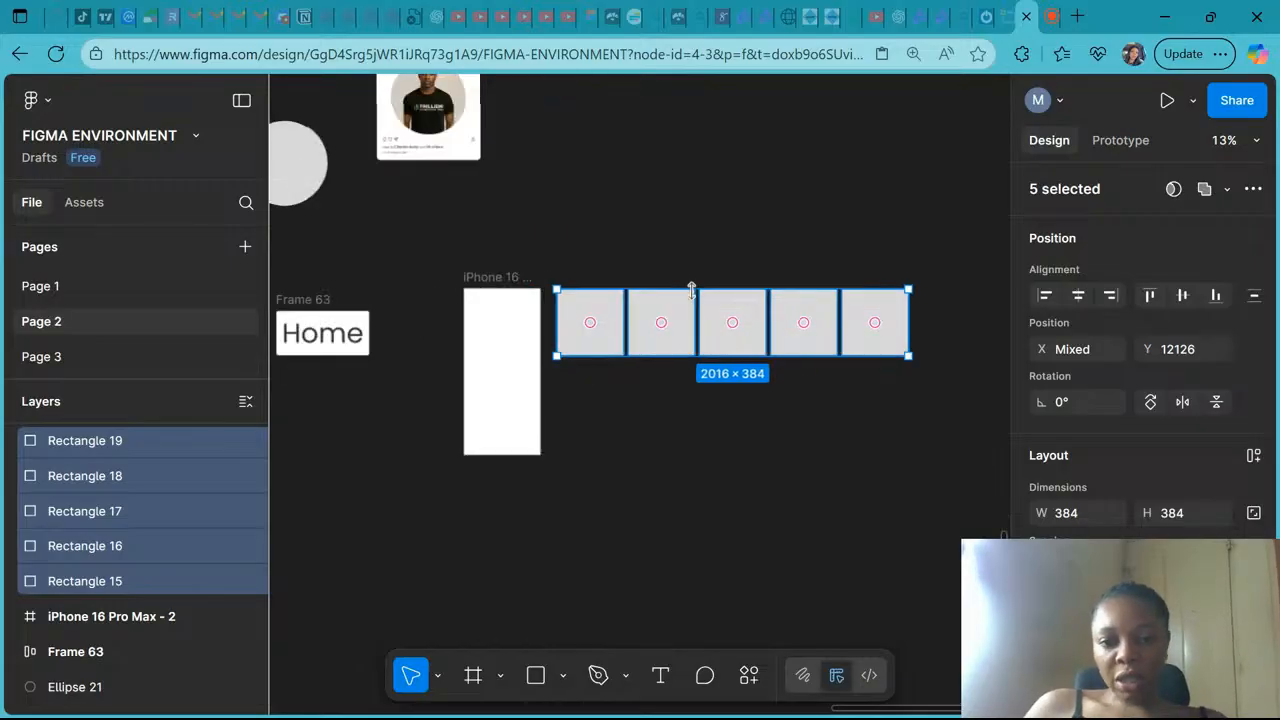
# Select the first square beside the iPhone frame, open the Unsplash plugin and search its photos for food
pyautogui.scroll(2, 691, 289)
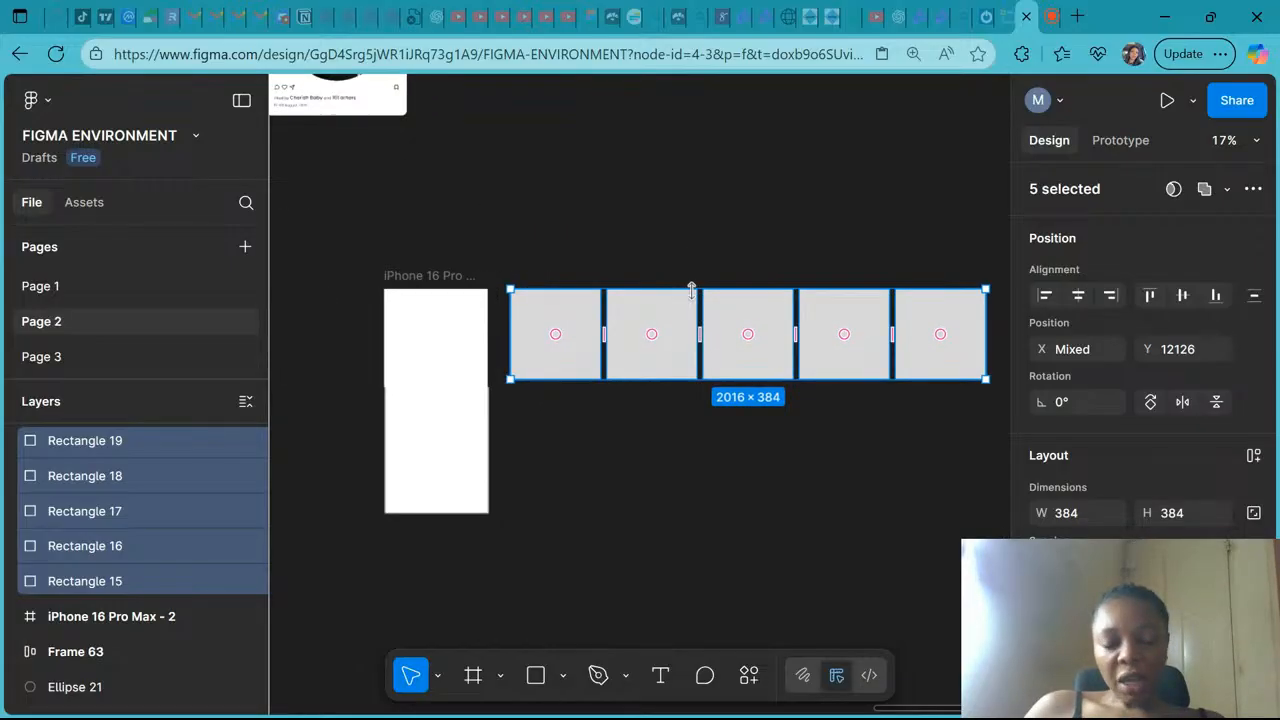
pyautogui.scroll(3, 588, 290)
pyautogui.click(537, 342)
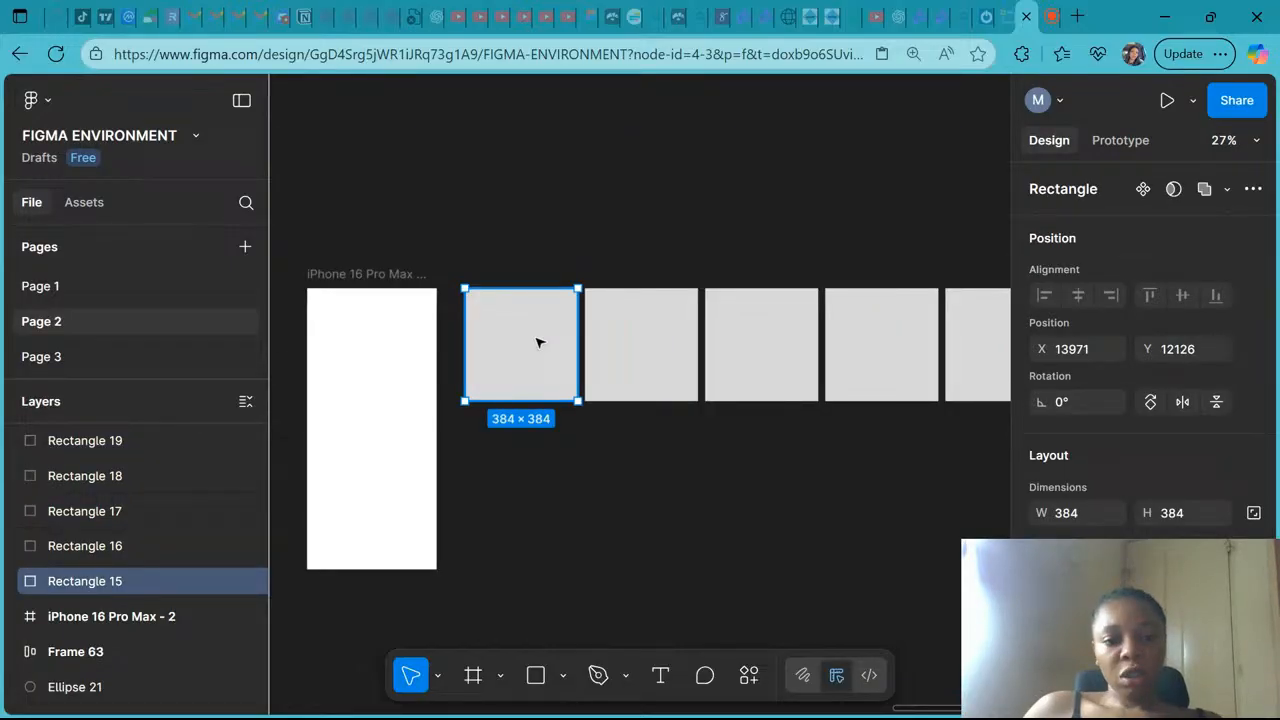
pyautogui.rightClick(537, 342)
pyautogui.moveTo(674, 594)
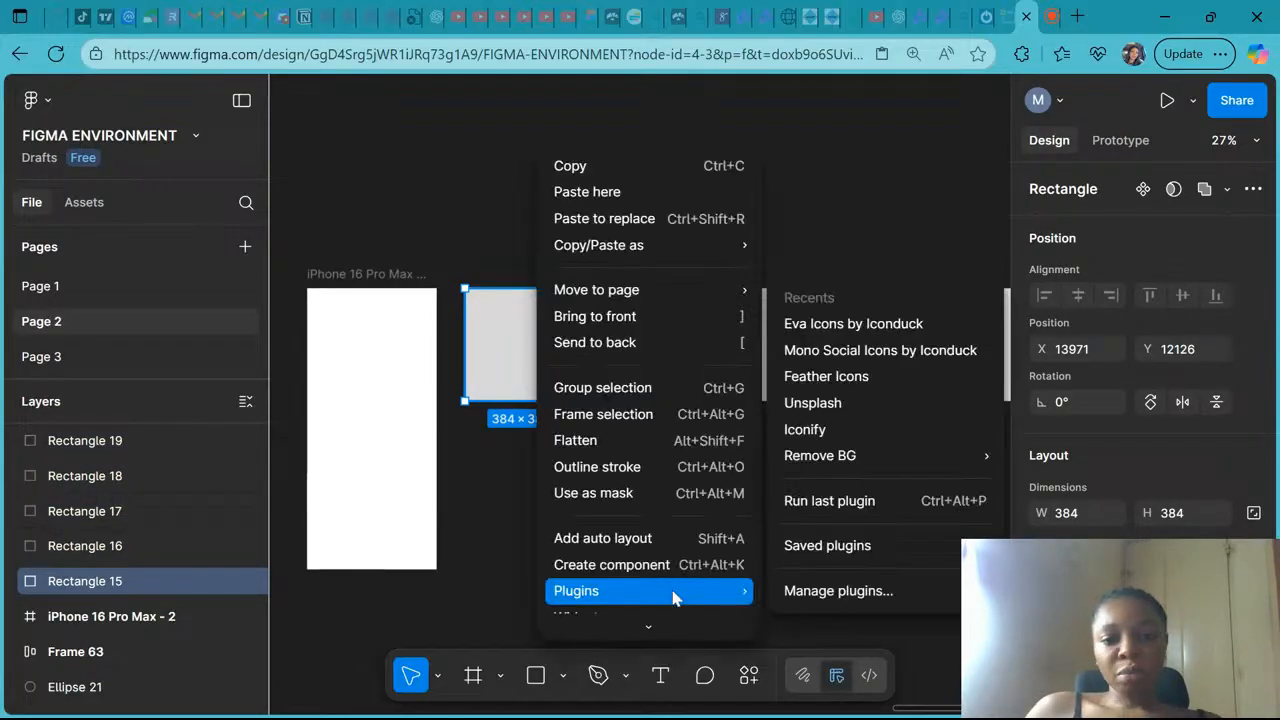
pyautogui.click(838, 413)
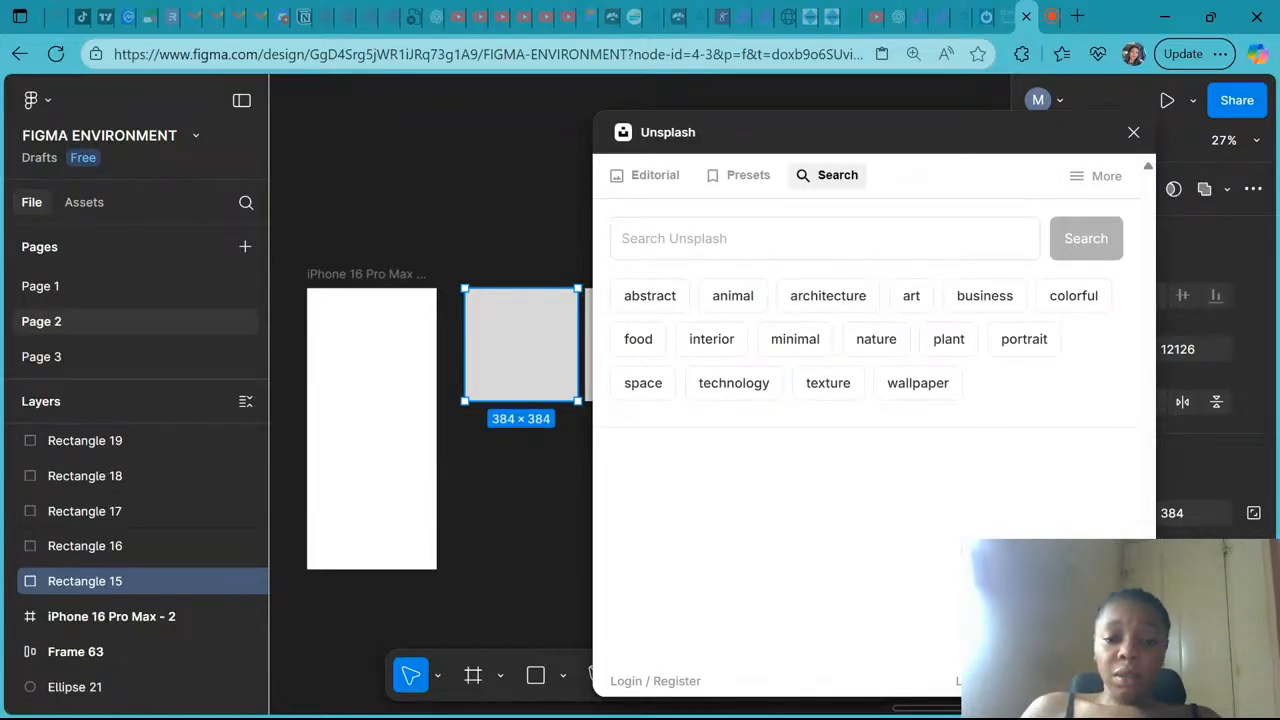
pyautogui.click(658, 342)
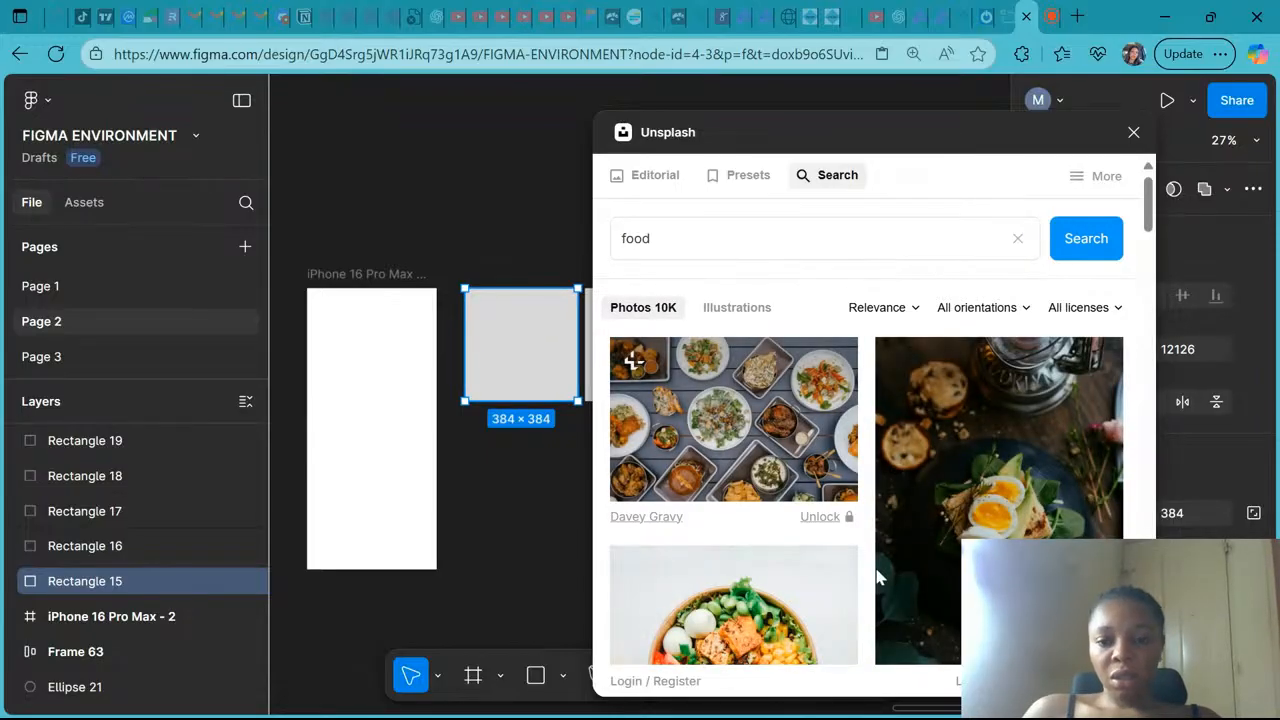
# Fill the first square with the burger photo that shows tomatoes on a wooden board
pyautogui.scroll(-2, 870, 574)
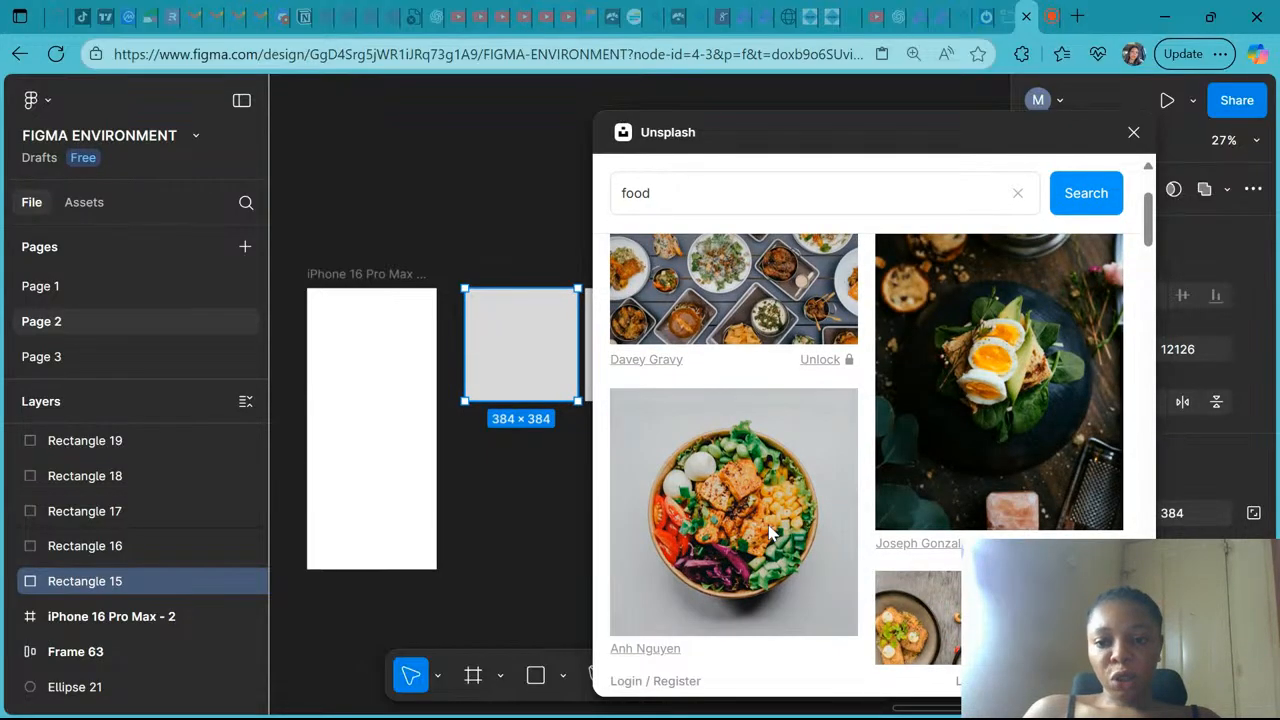
pyautogui.scroll(-2, 770, 533)
pyautogui.scroll(-5, 770, 533)
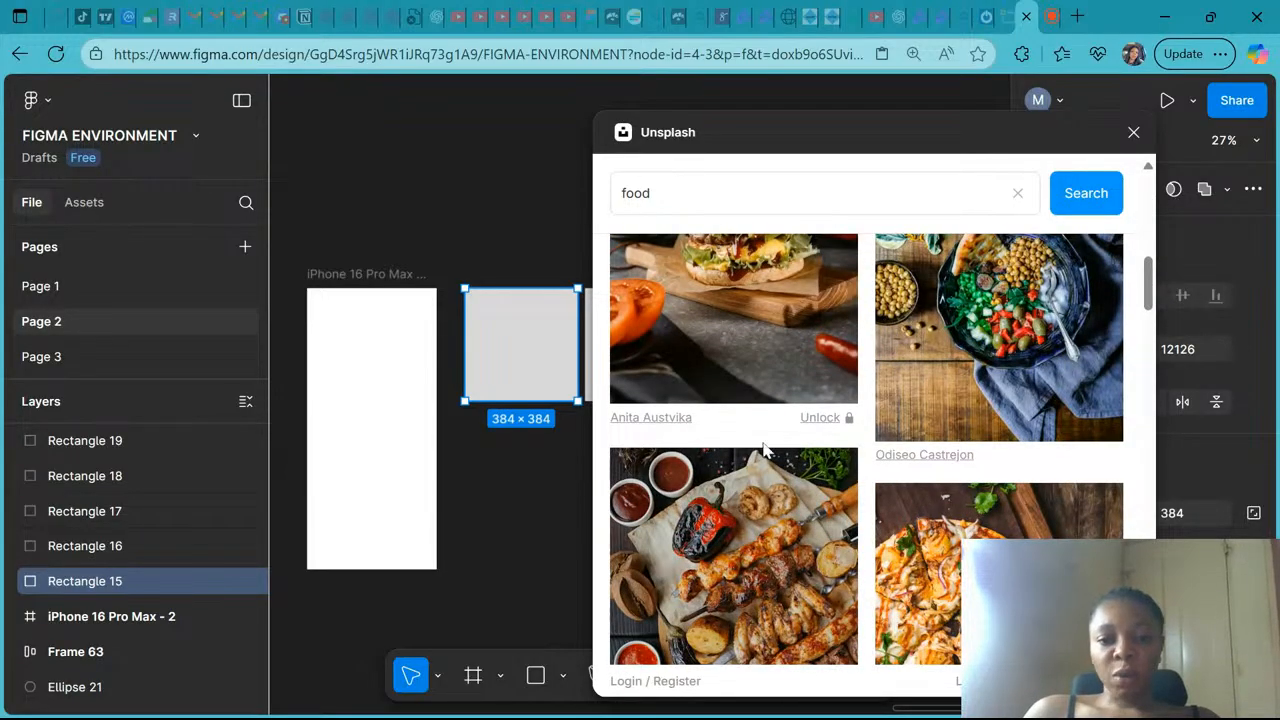
pyautogui.click(737, 288)
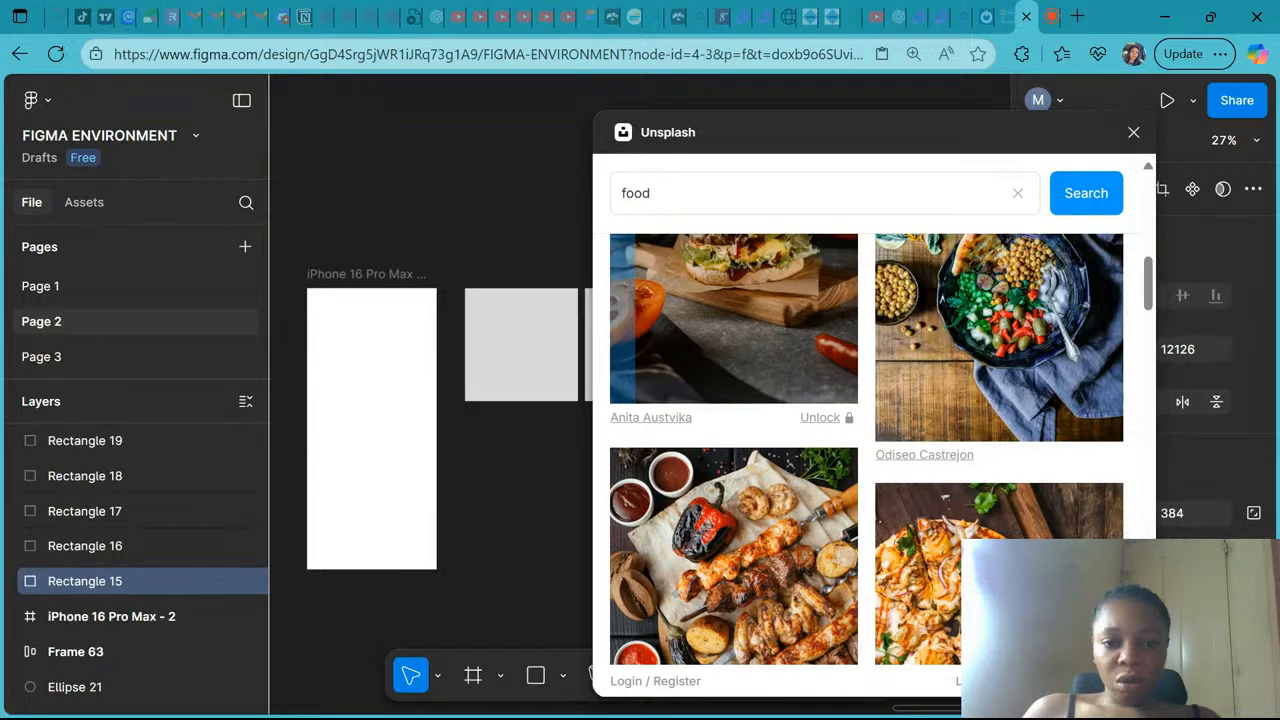
# Filter the food photos to Square orientation and fill the first square with the noodle bowl photo with eggs, shrimp and chopsticks
pyautogui.scroll(6, 857, 455)
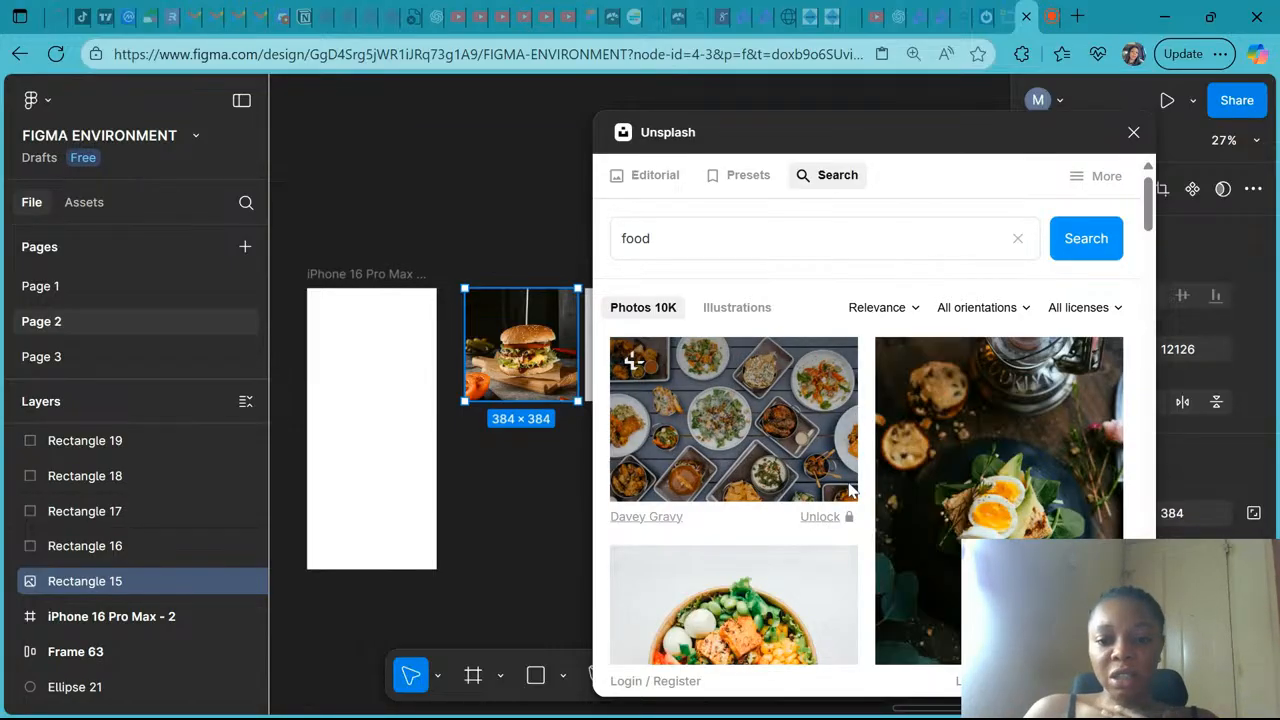
pyautogui.scroll(-1, 936, 438)
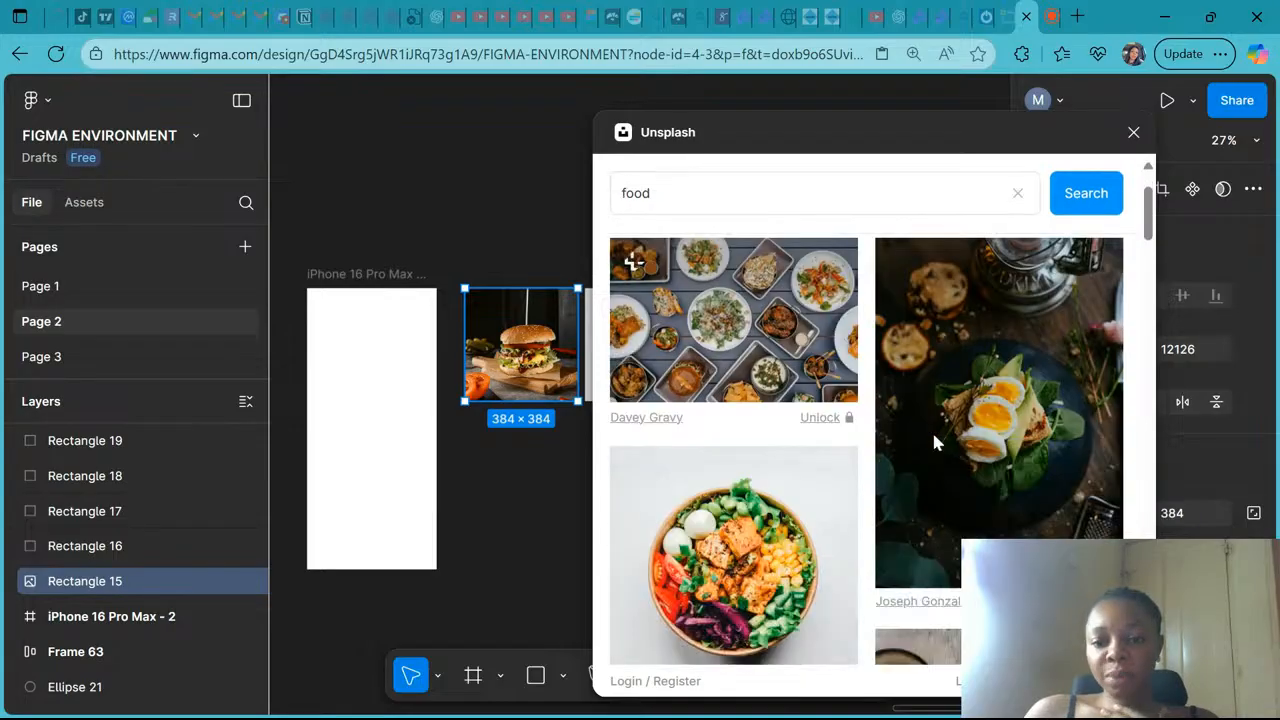
pyautogui.scroll(-1, 960, 505)
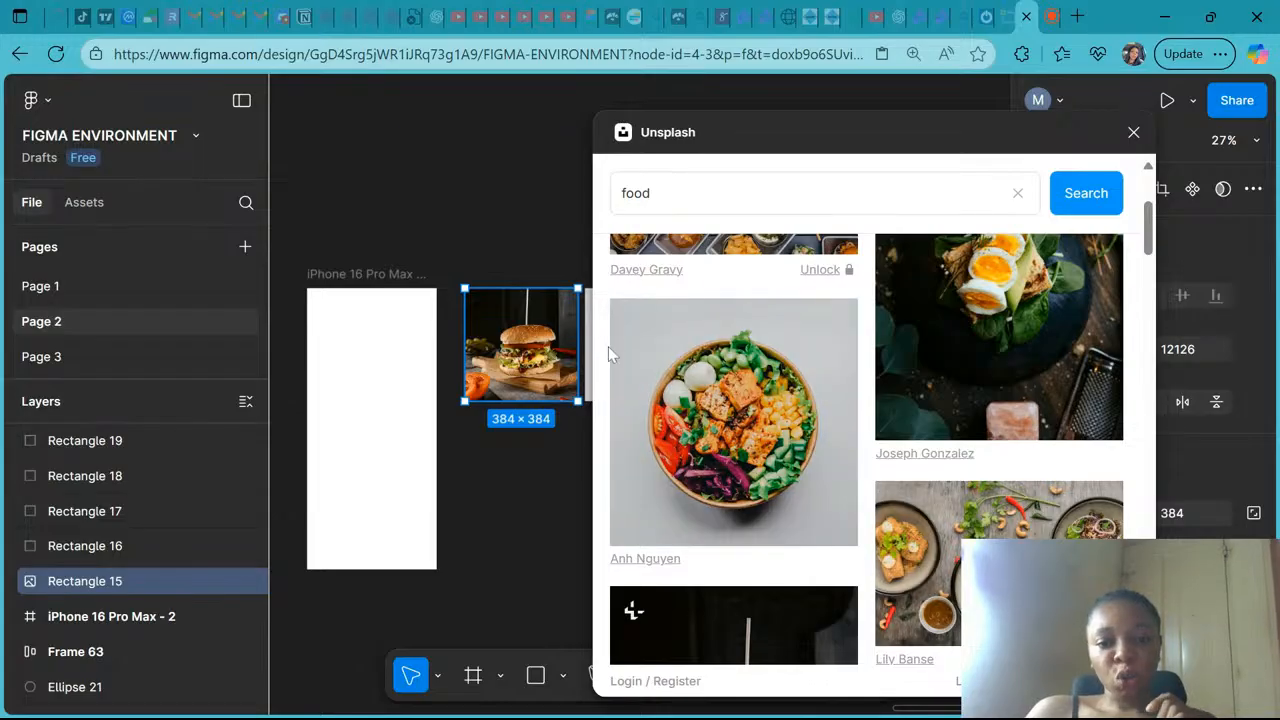
pyautogui.scroll(2, 988, 370)
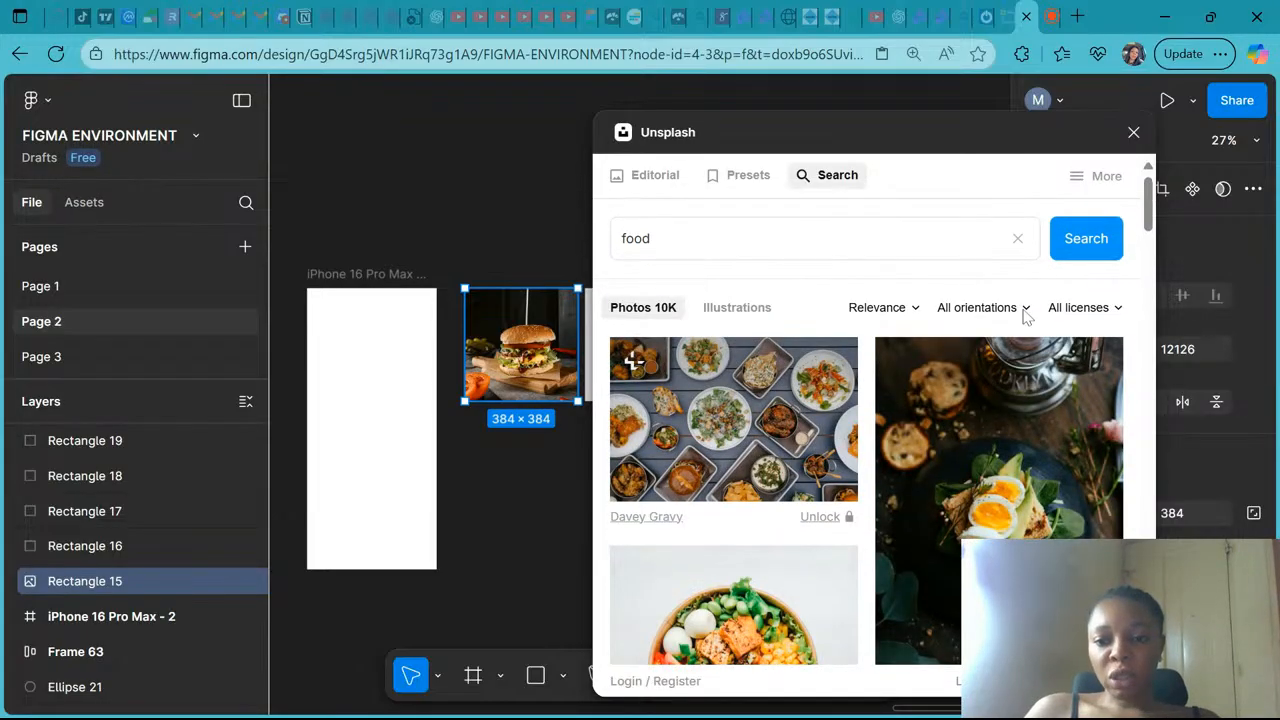
pyautogui.click(1024, 309)
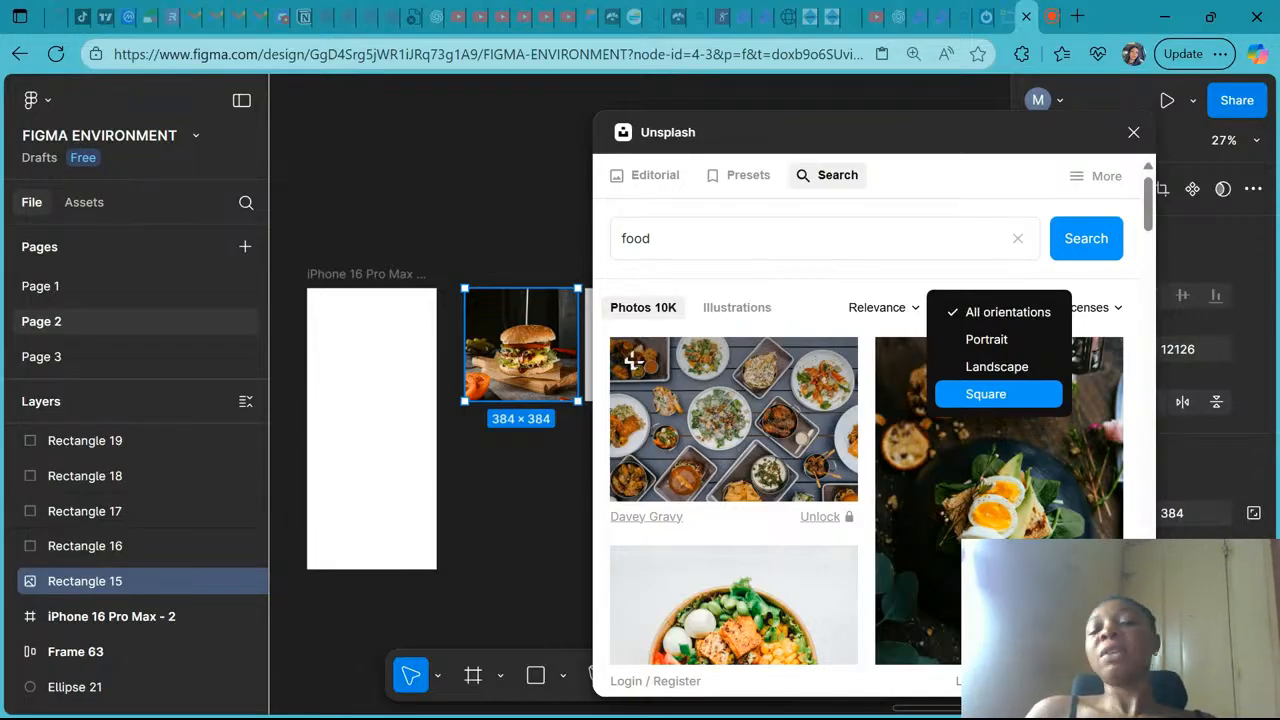
pyautogui.click(1008, 395)
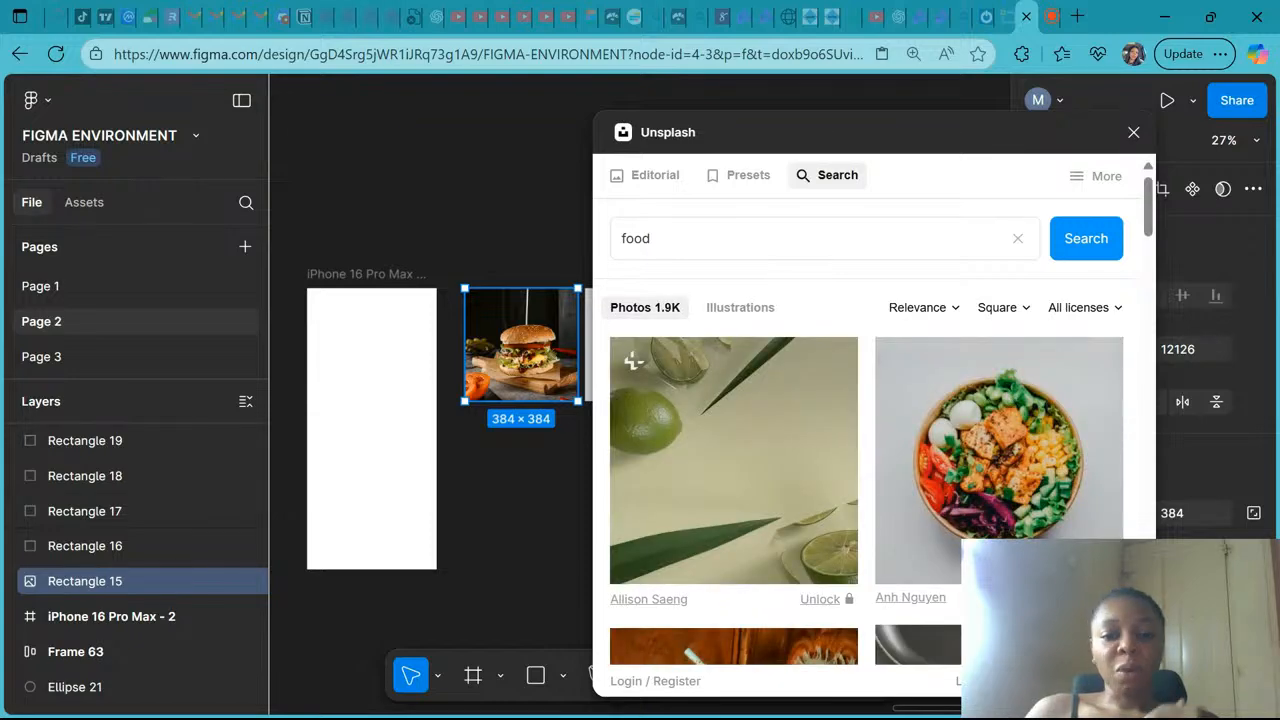
pyautogui.scroll(-3, 778, 516)
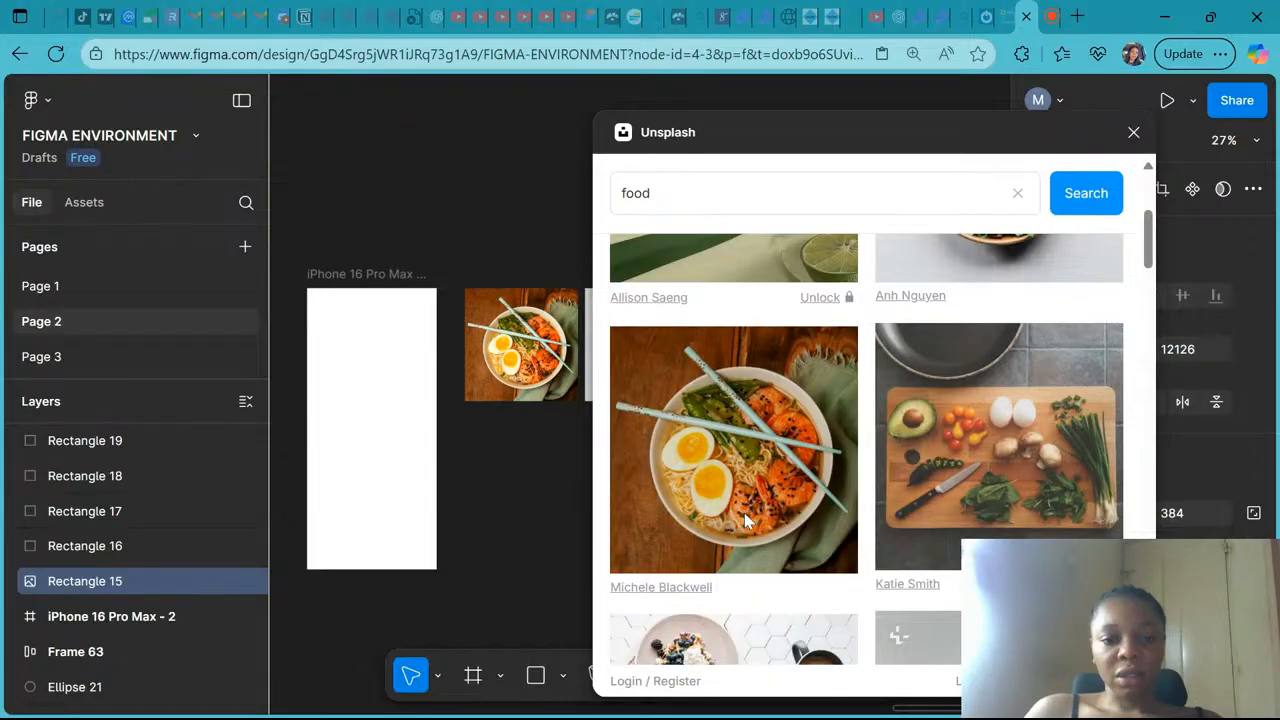
# Fill the second square with the photo of two blueberry waffle plates, a coffee cup and red berries
pyautogui.hscroll(3, 430, 430)
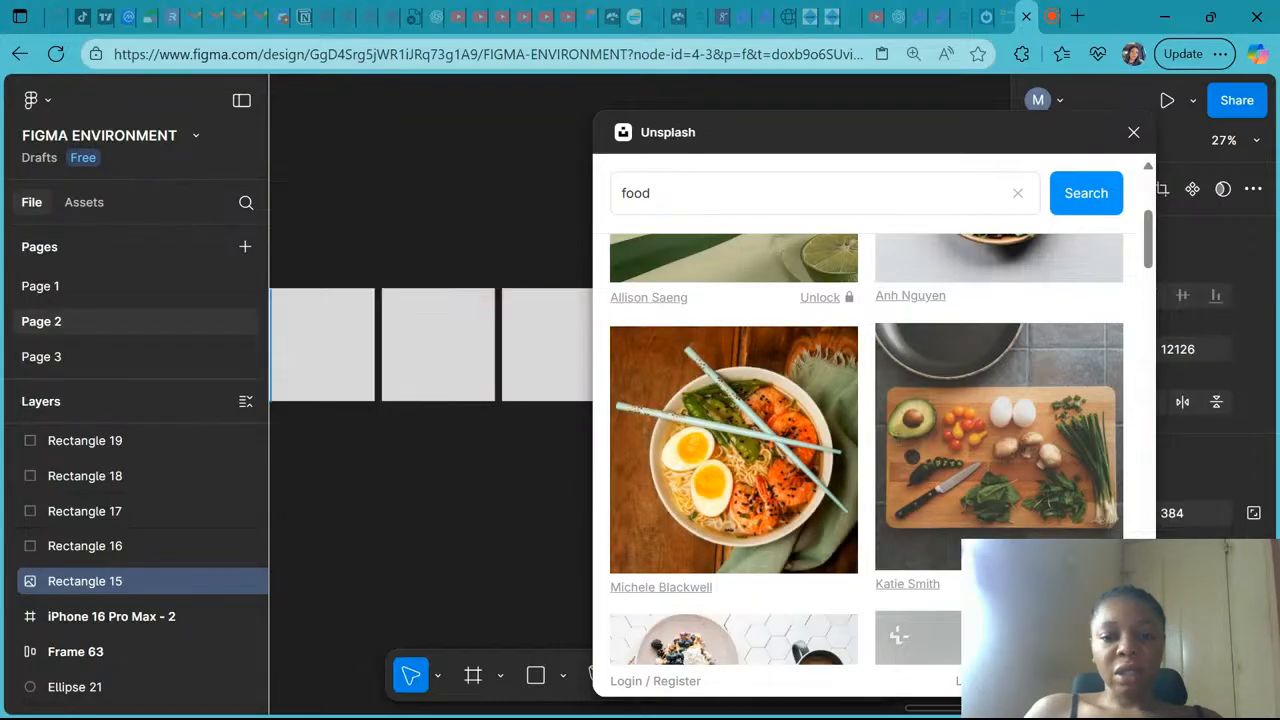
pyautogui.hscroll(-2, 428, 400)
pyautogui.click(423, 385)
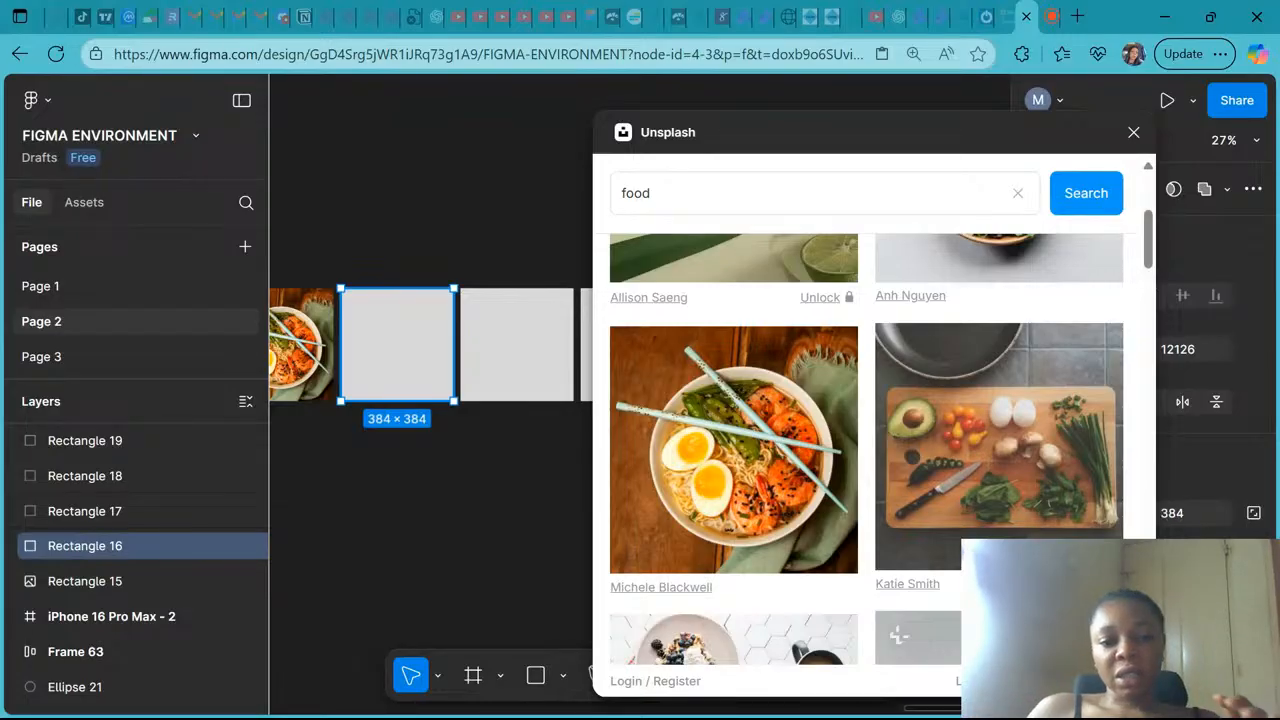
pyautogui.scroll(-5, 866, 450)
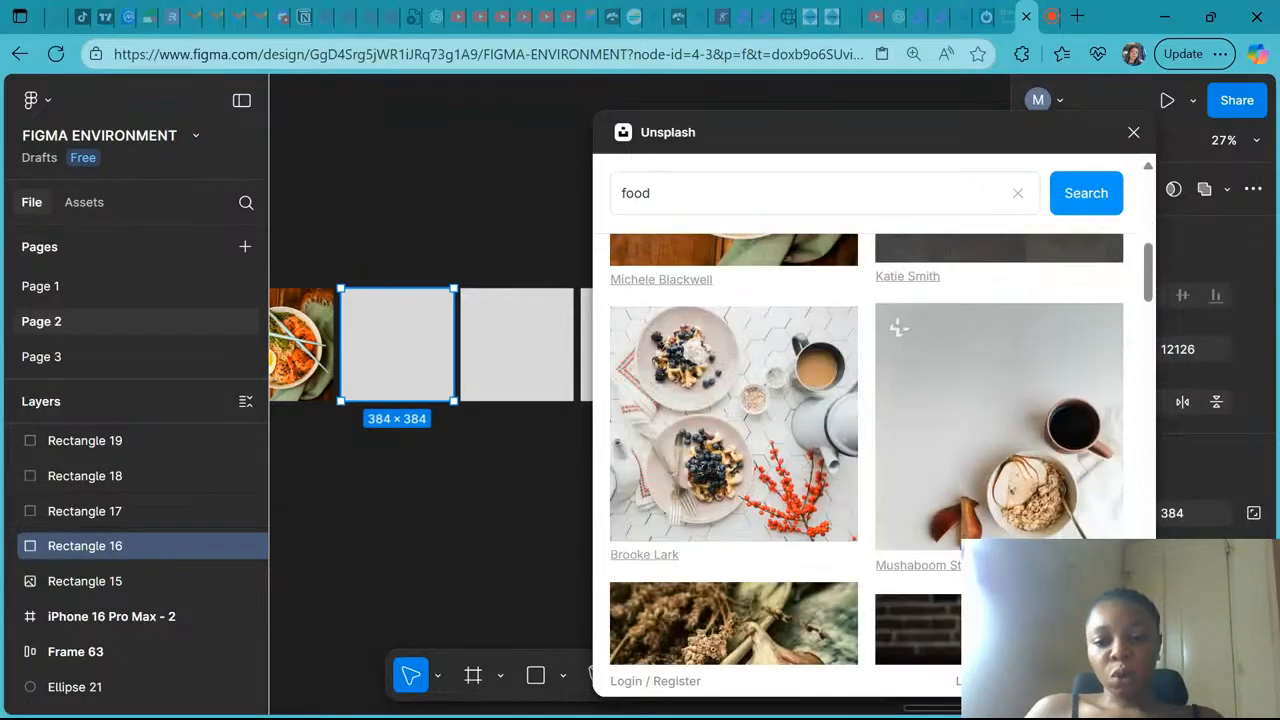
pyautogui.click(715, 482)
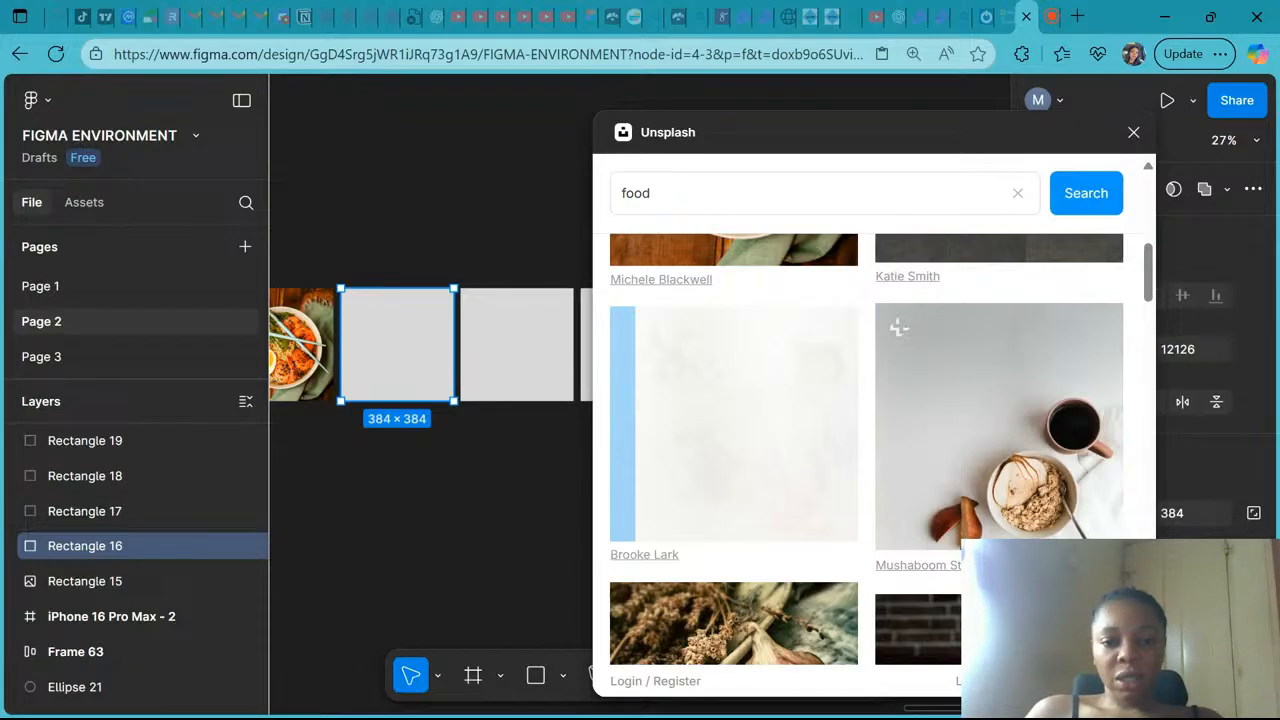
# Fill the third square with the green vegetable bowl photo with avocado, broccoli and spinach
pyautogui.click(517, 343)
pyautogui.scroll(-3, 865, 477)
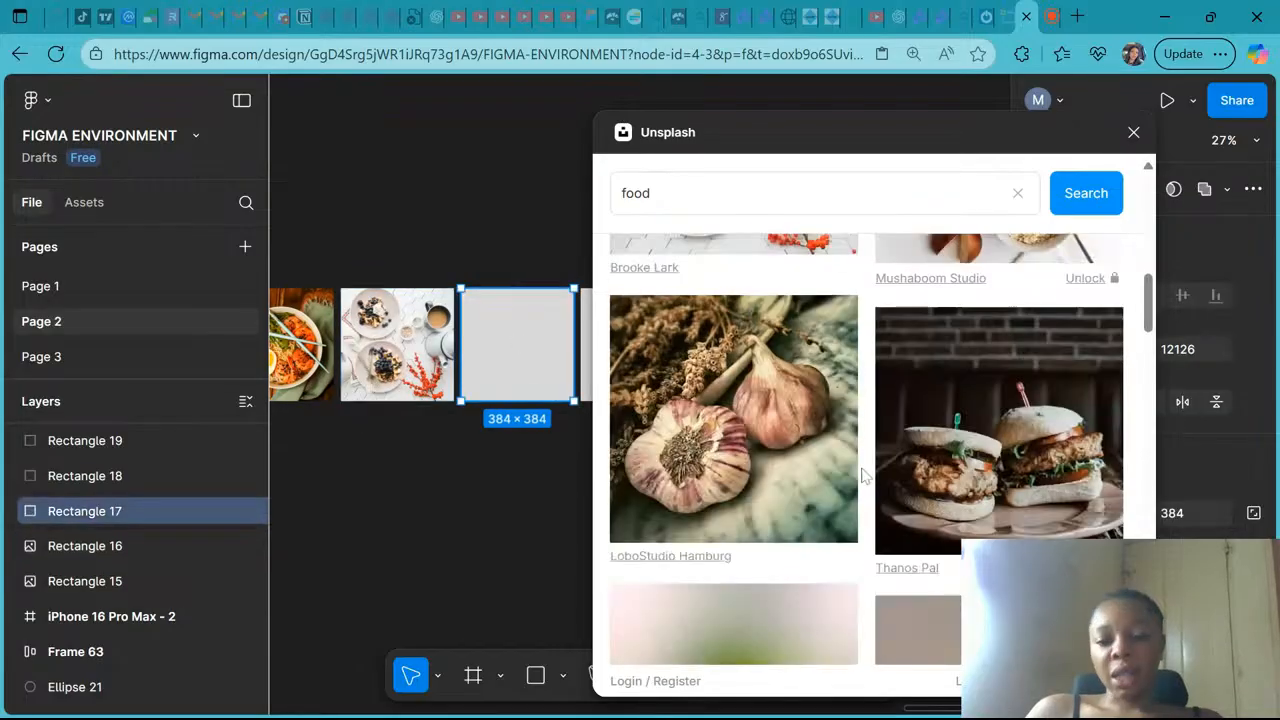
pyautogui.scroll(-1, 865, 477)
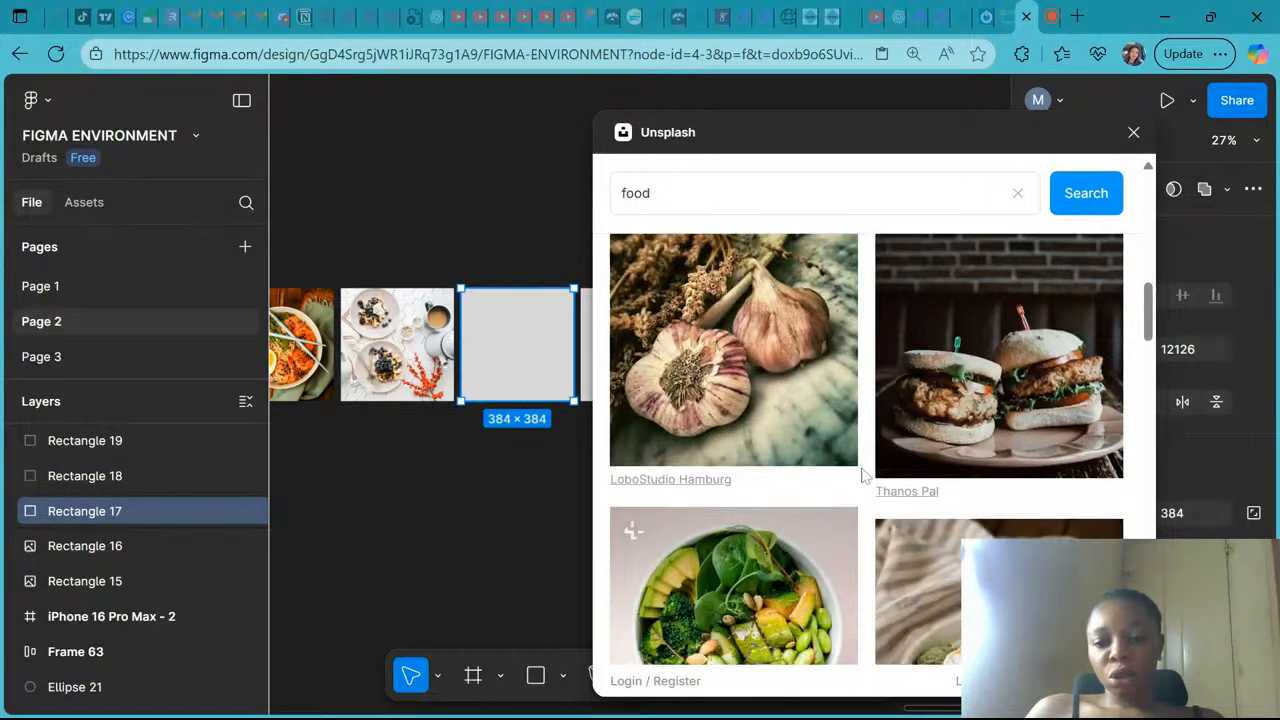
pyautogui.scroll(-1, 865, 477)
pyautogui.click(781, 552)
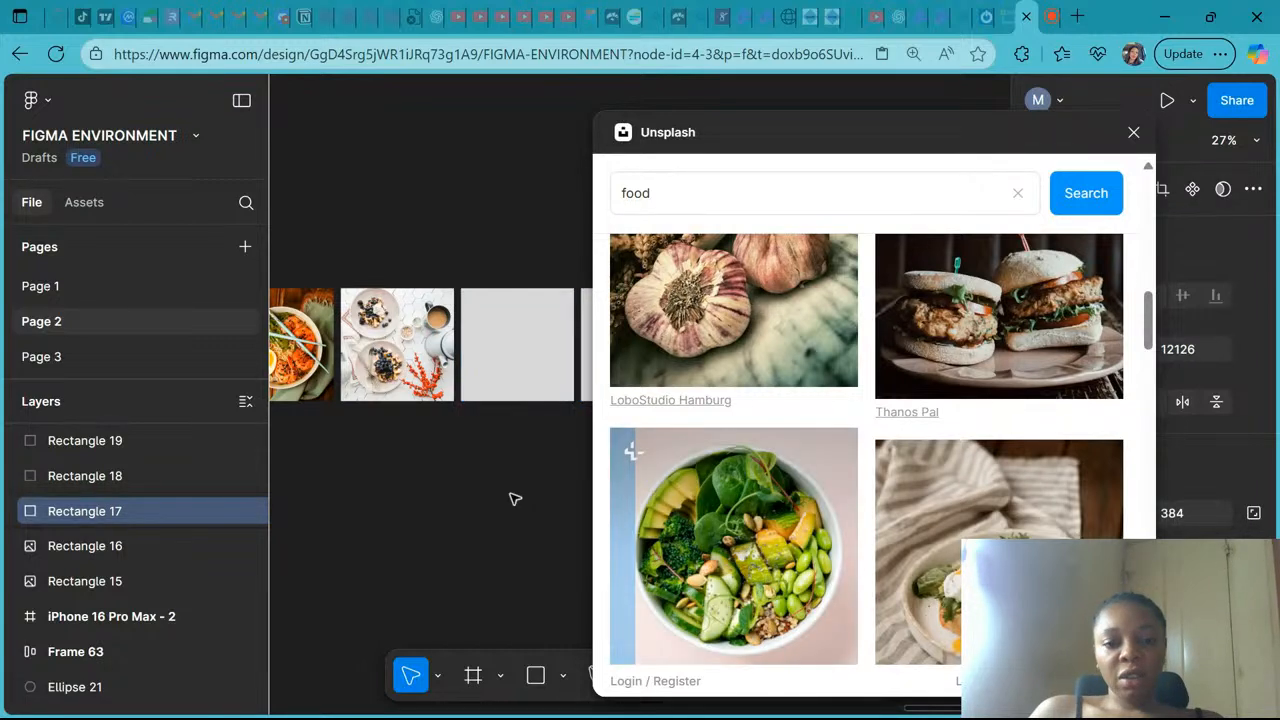
# Fill the fourth square with the photo of raspberries, blueberries and blackberries in a grid of baskets
pyautogui.hscroll(3, 513, 497)
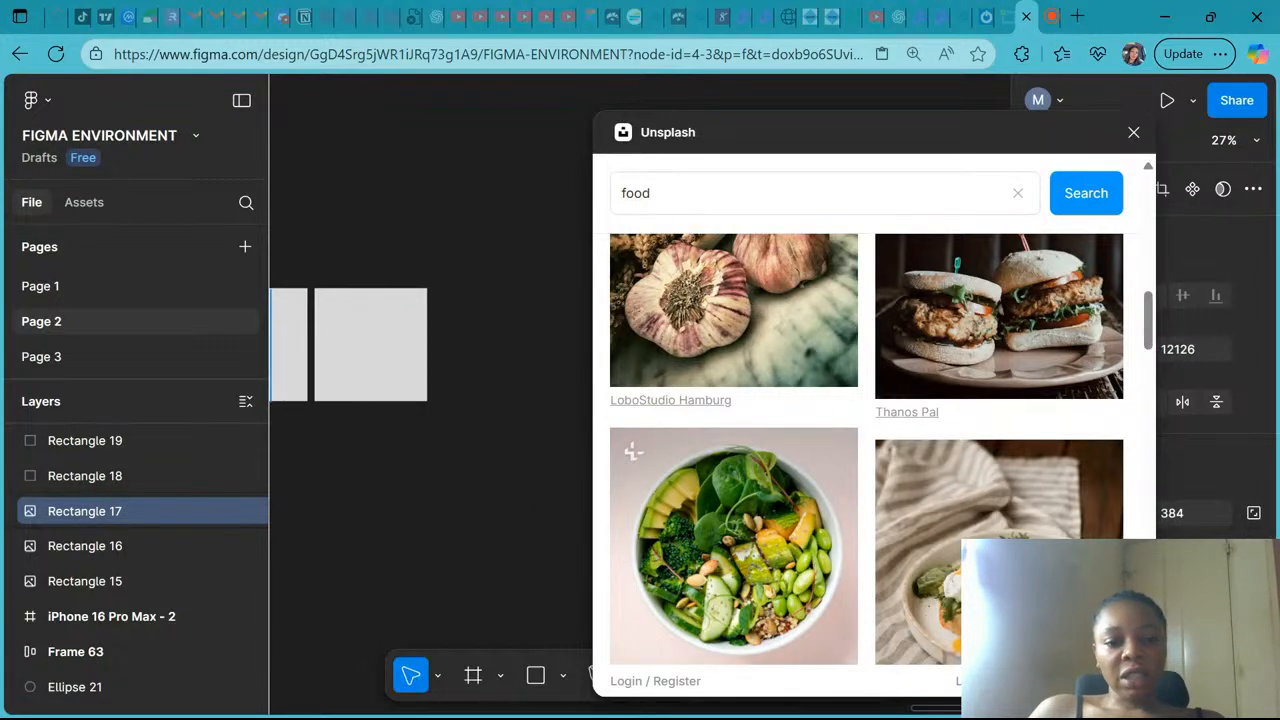
pyautogui.hscroll(-1, 347, 384)
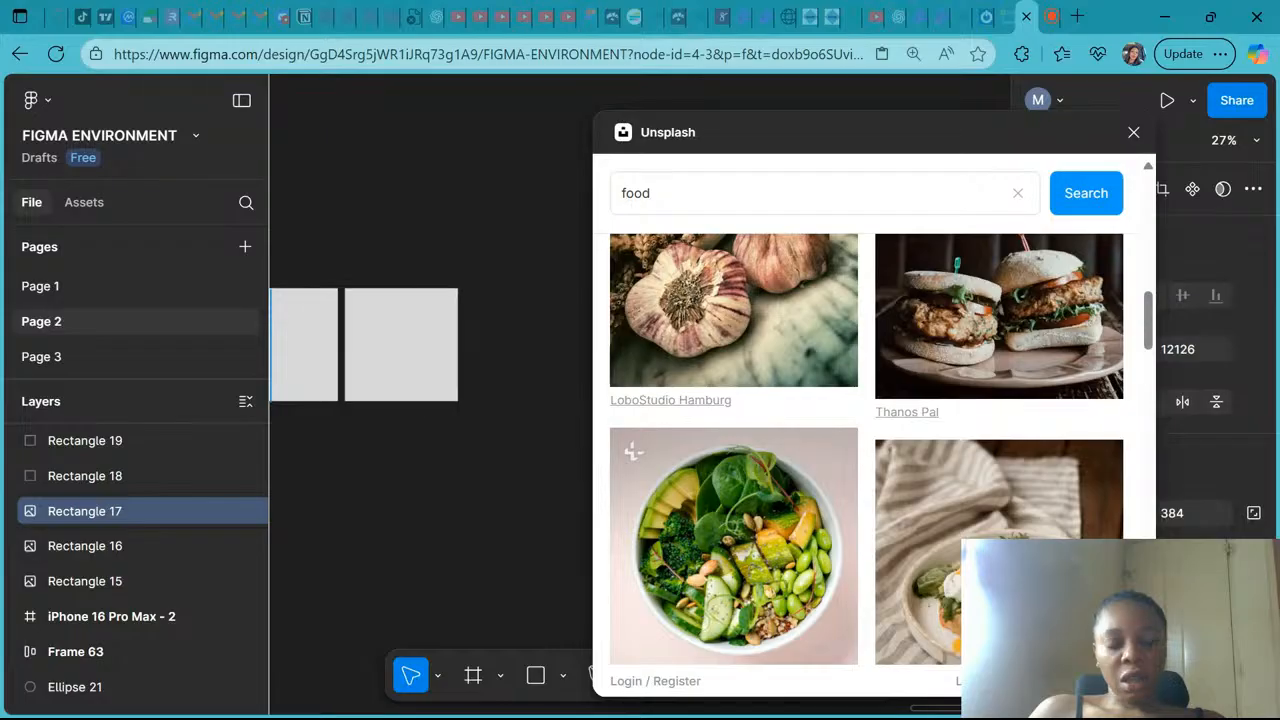
pyautogui.click(329, 360)
pyautogui.scroll(-3, 835, 528)
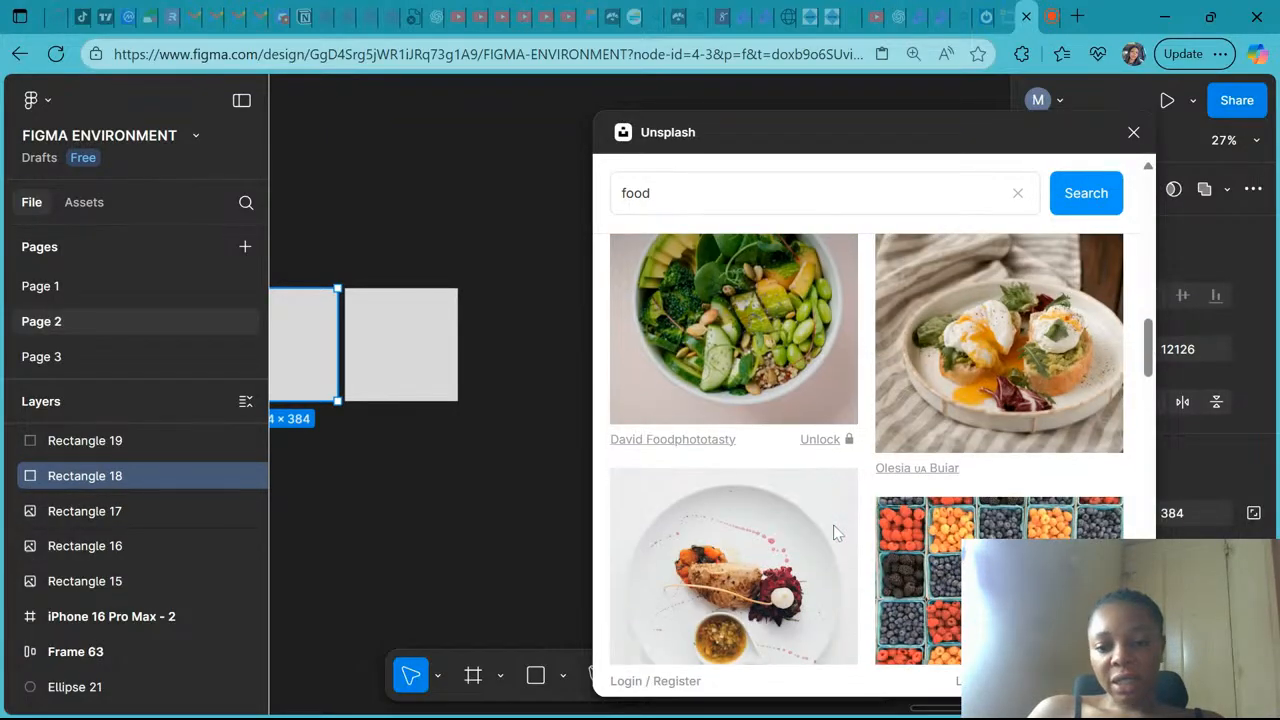
pyautogui.scroll(-3, 835, 533)
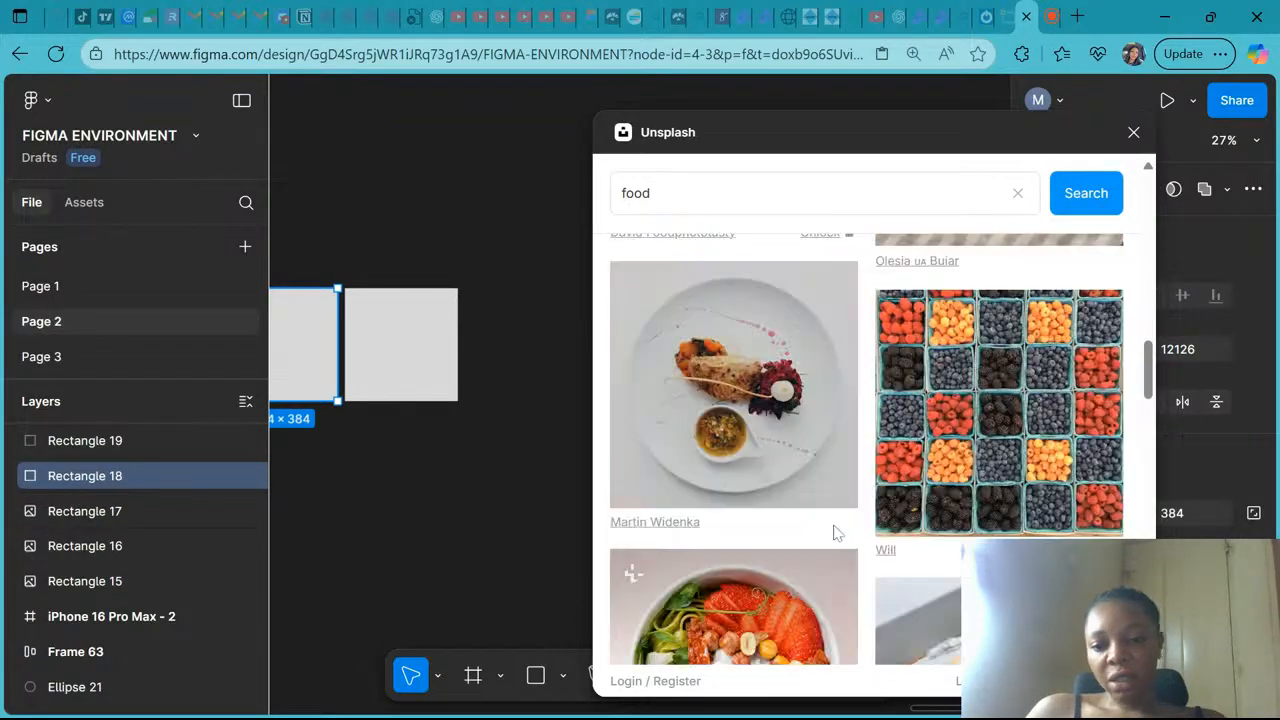
pyautogui.click(988, 476)
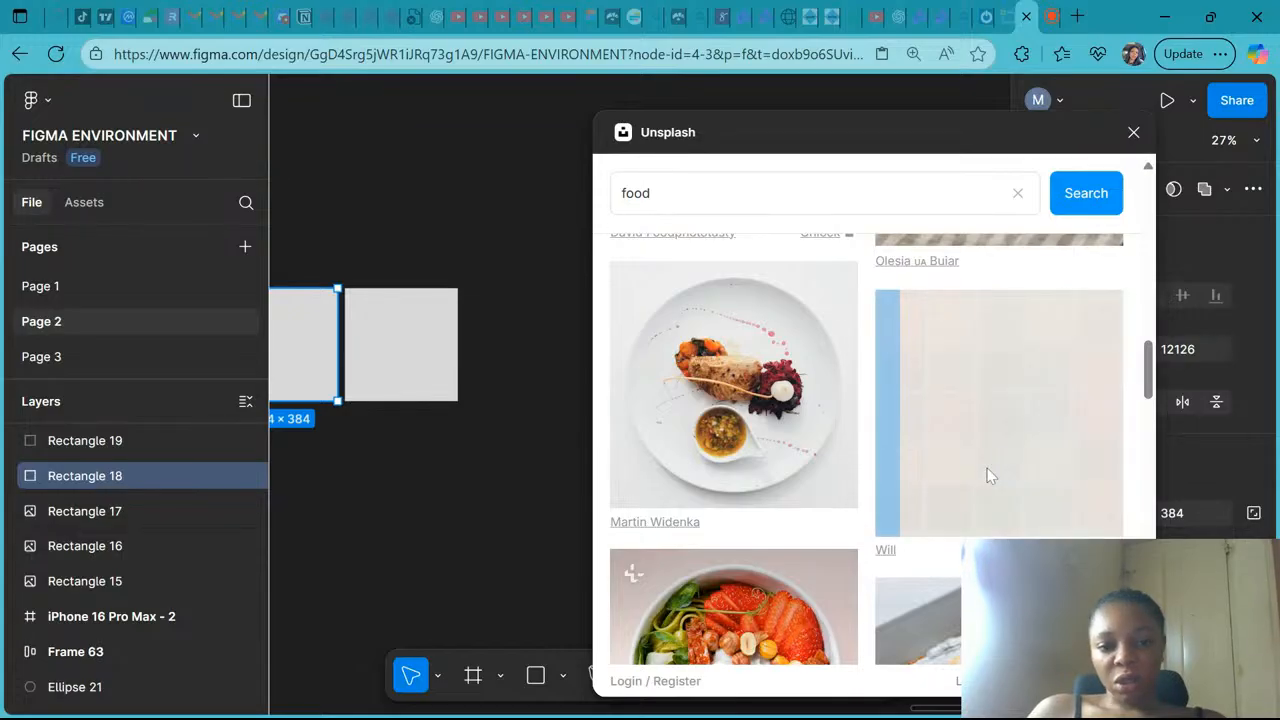
# Replace the fourth square's fill with the photo of a berry waffle on a blue patterned plate
pyautogui.scroll(-1, 988, 476)
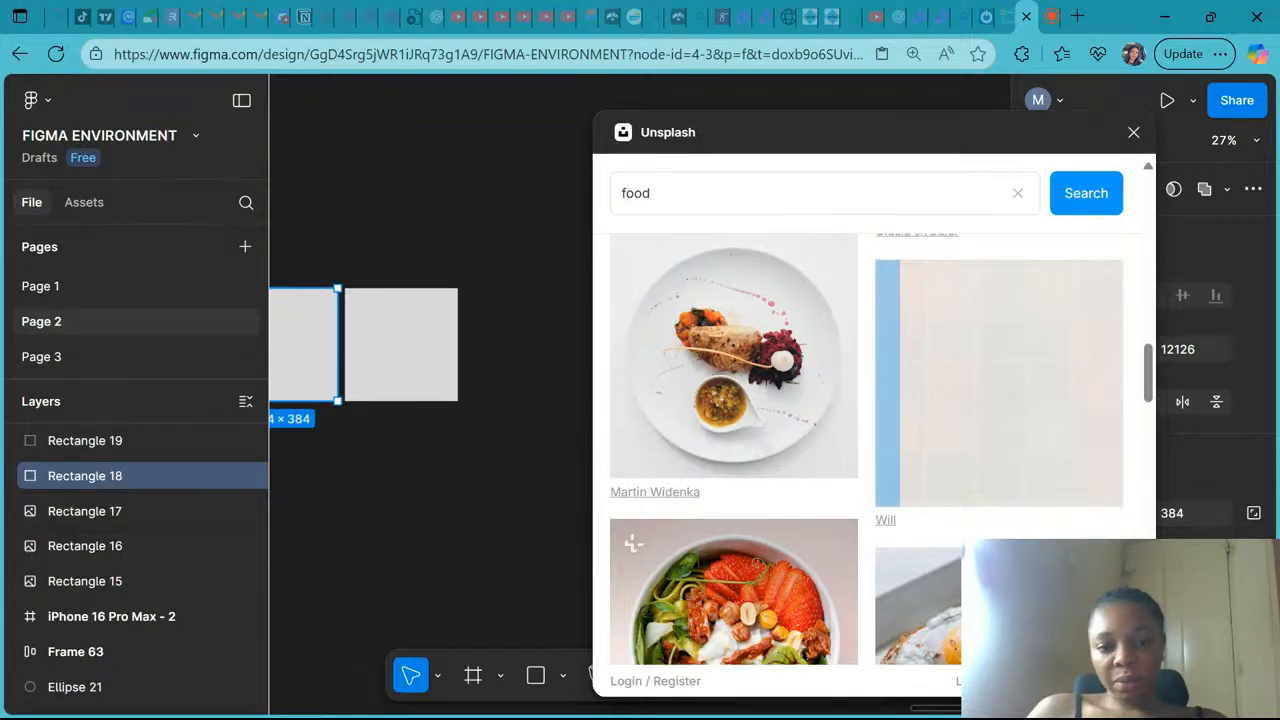
pyautogui.scroll(-3, 633, 543)
pyautogui.scroll(-2, 633, 543)
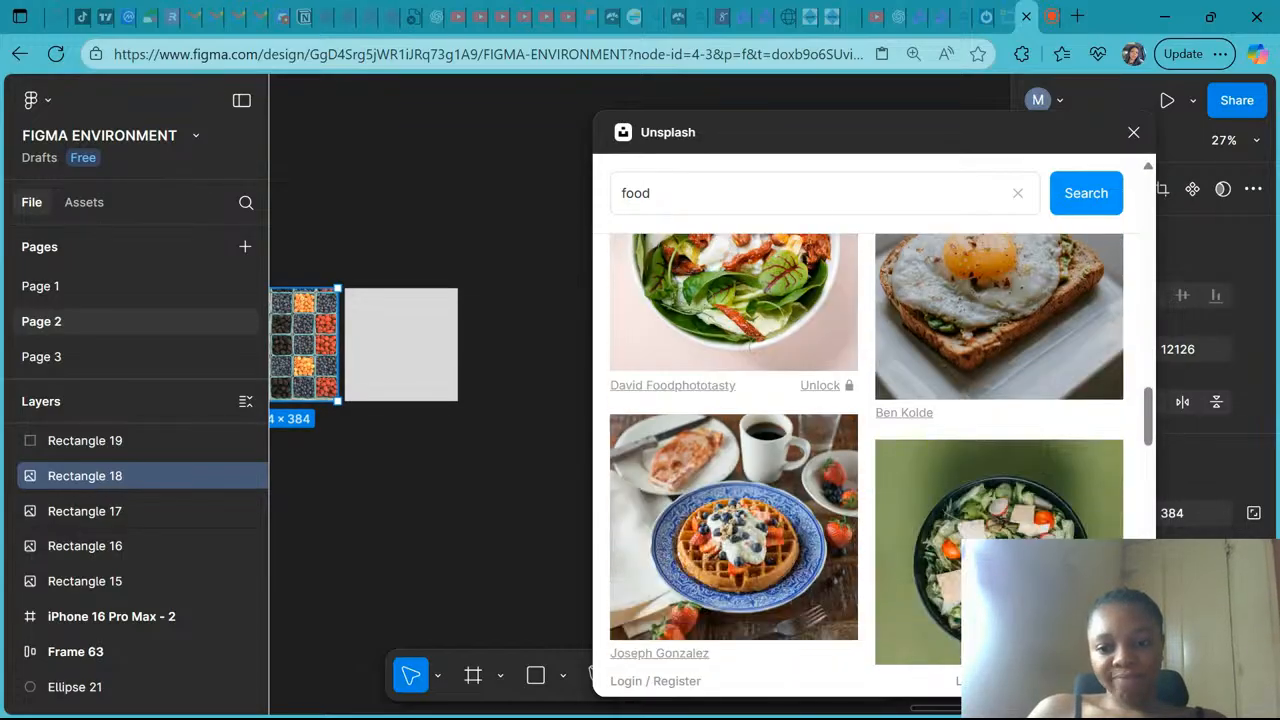
pyautogui.click(762, 508)
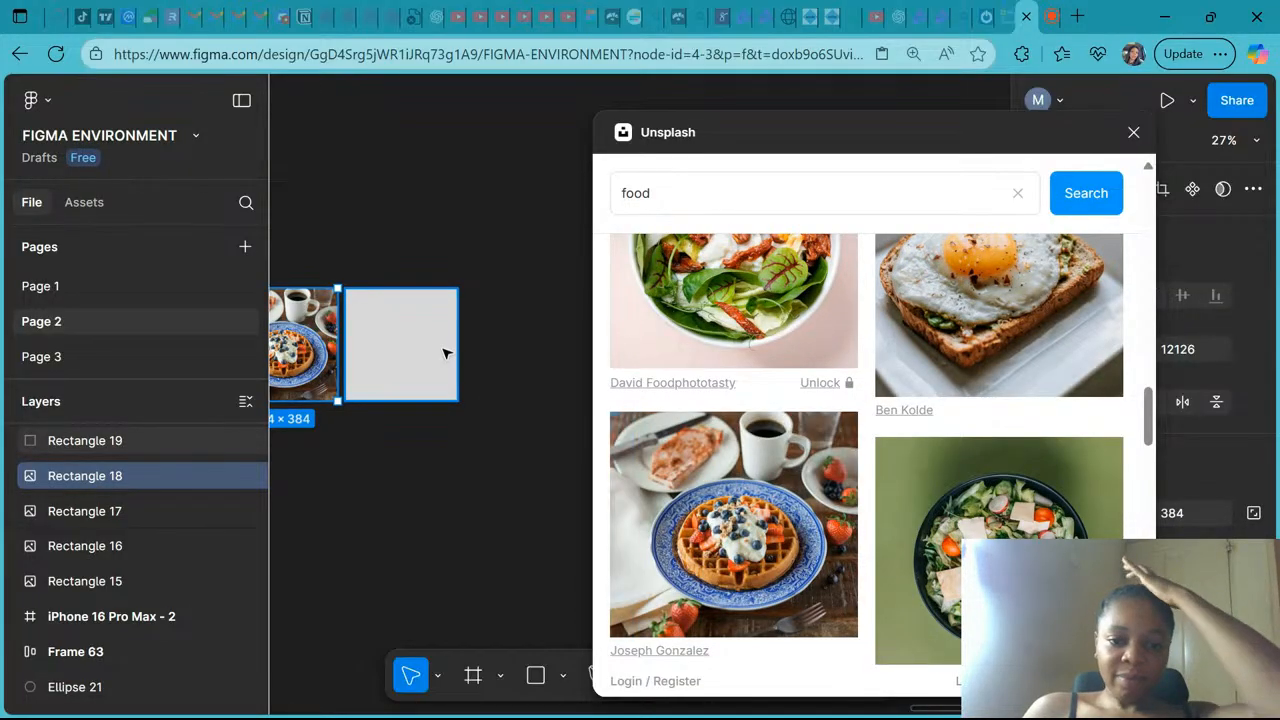
# Fill the fifth square with the Unsplash photo of a sprinkle-covered layer cake on a blue stand
pyautogui.click(445, 352)
pyautogui.scroll(-4, 932, 535)
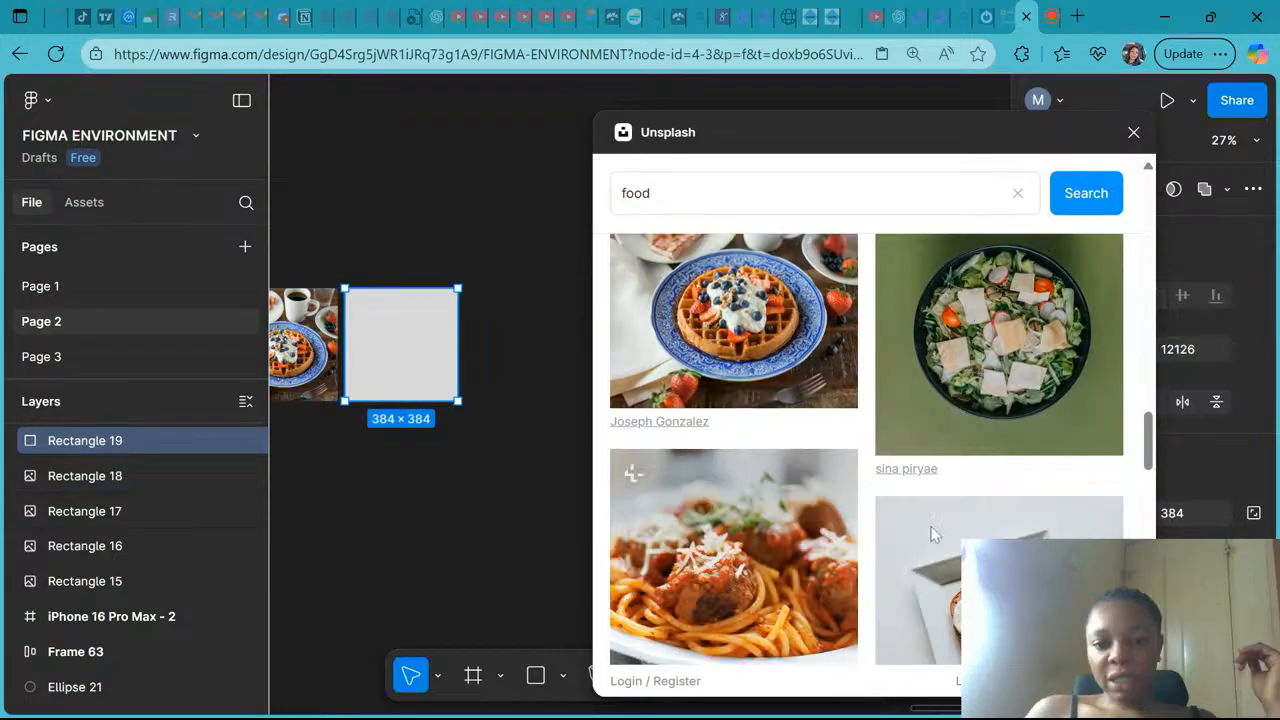
pyautogui.scroll(-3, 932, 535)
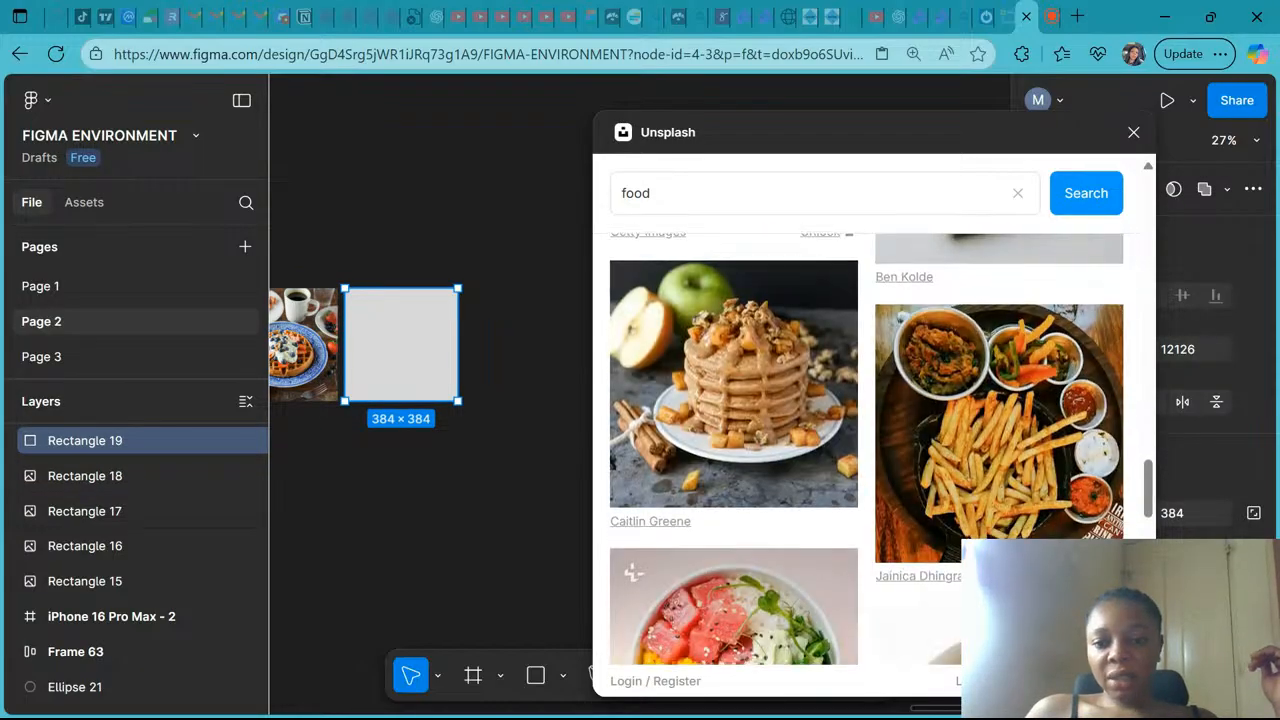
pyautogui.scroll(-2, 897, 487)
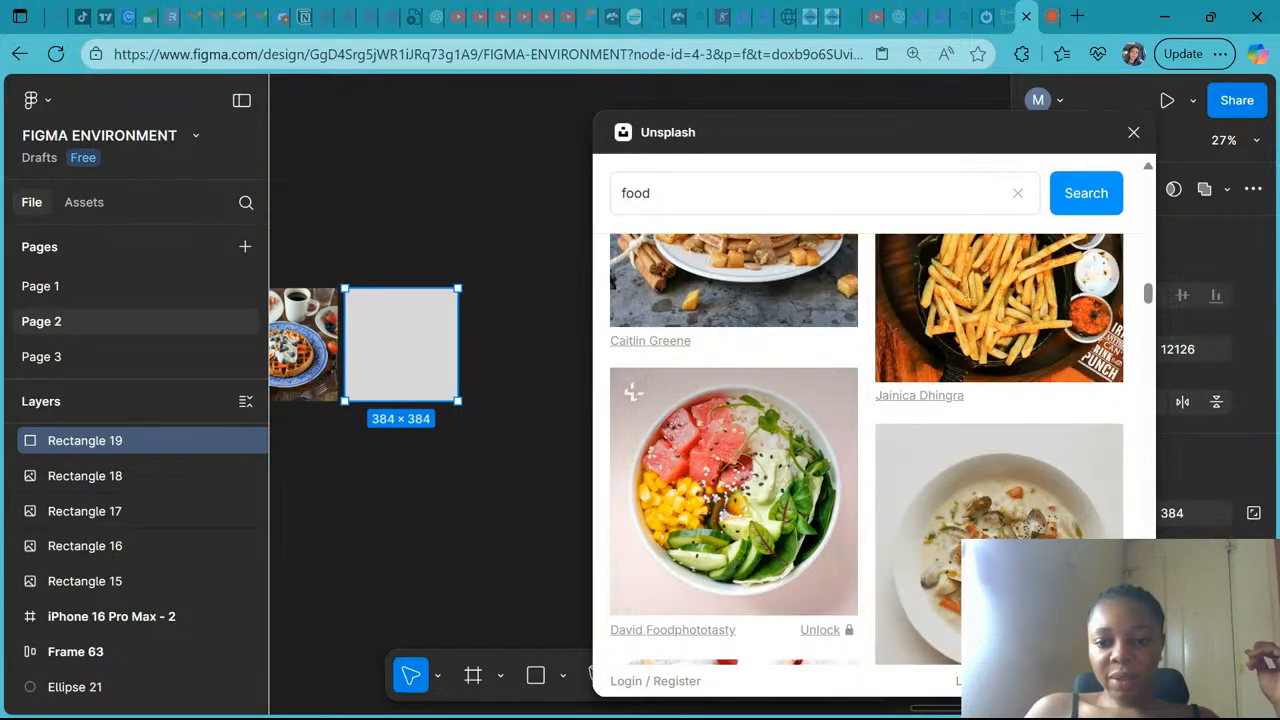
pyautogui.scroll(-3, 897, 487)
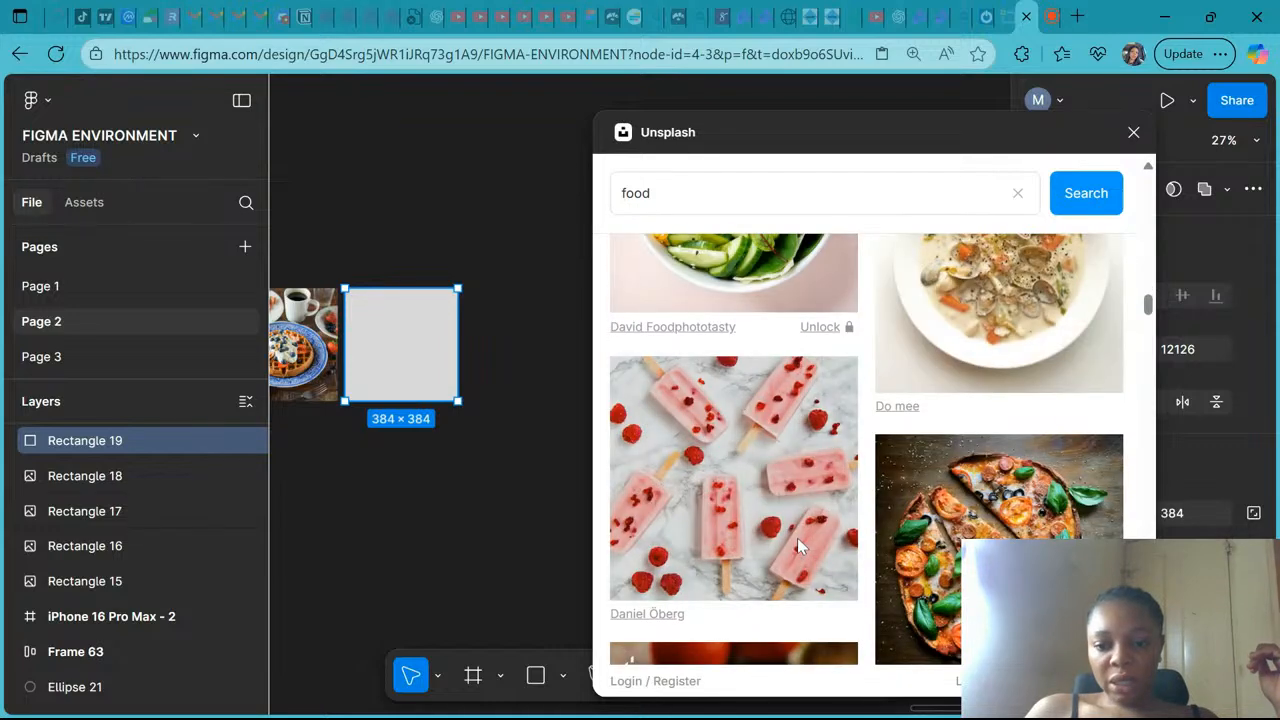
pyautogui.scroll(-2, 797, 538)
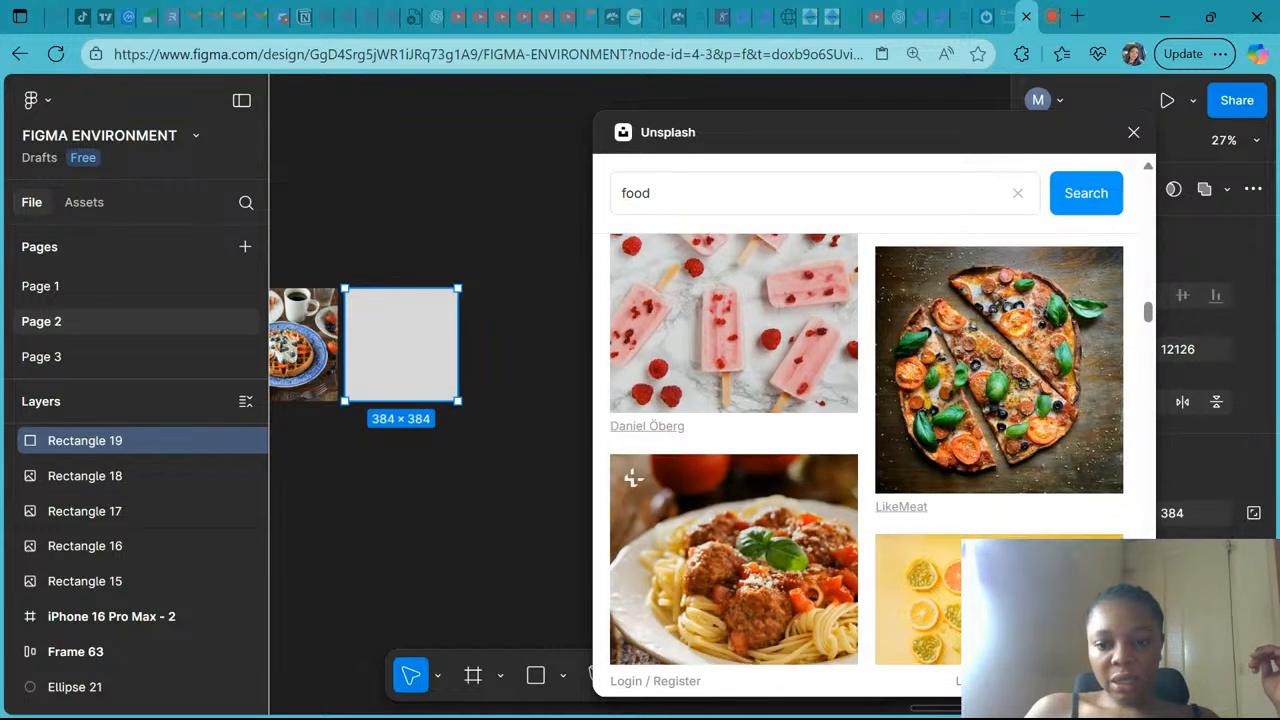
pyautogui.scroll(-4, 734, 560)
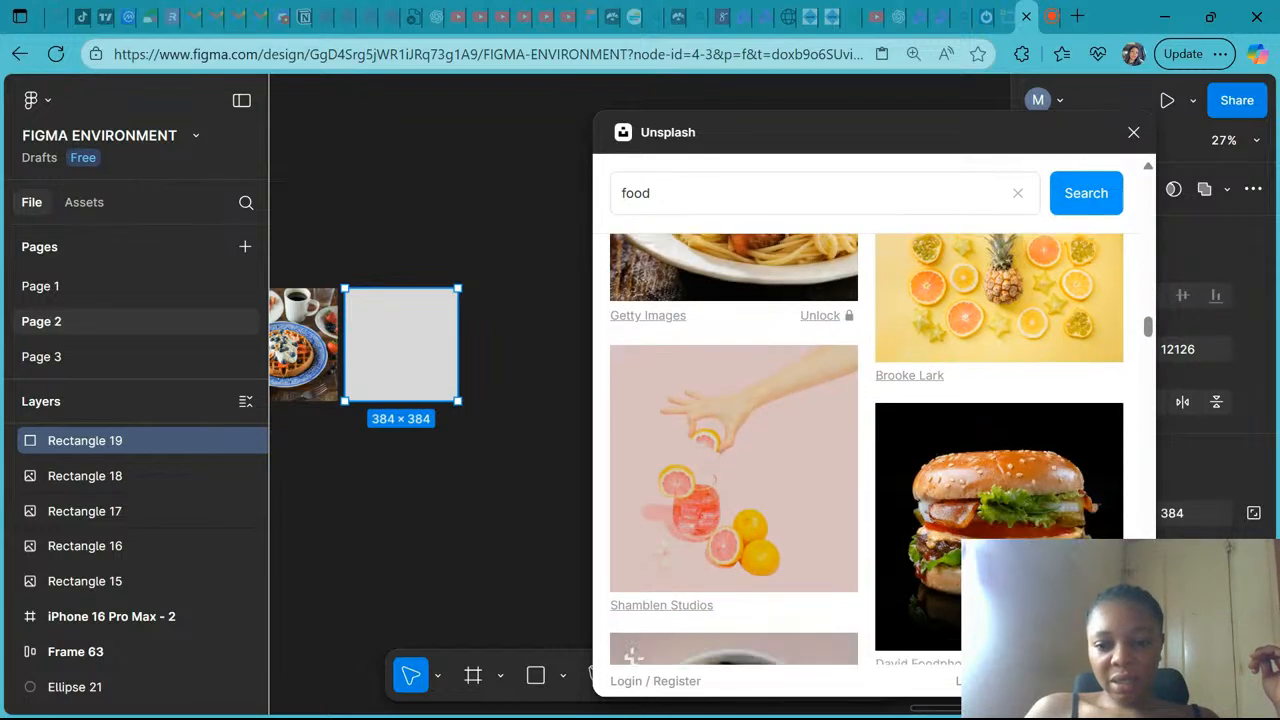
pyautogui.scroll(-4, 866, 450)
pyautogui.scroll(-5, 734, 450)
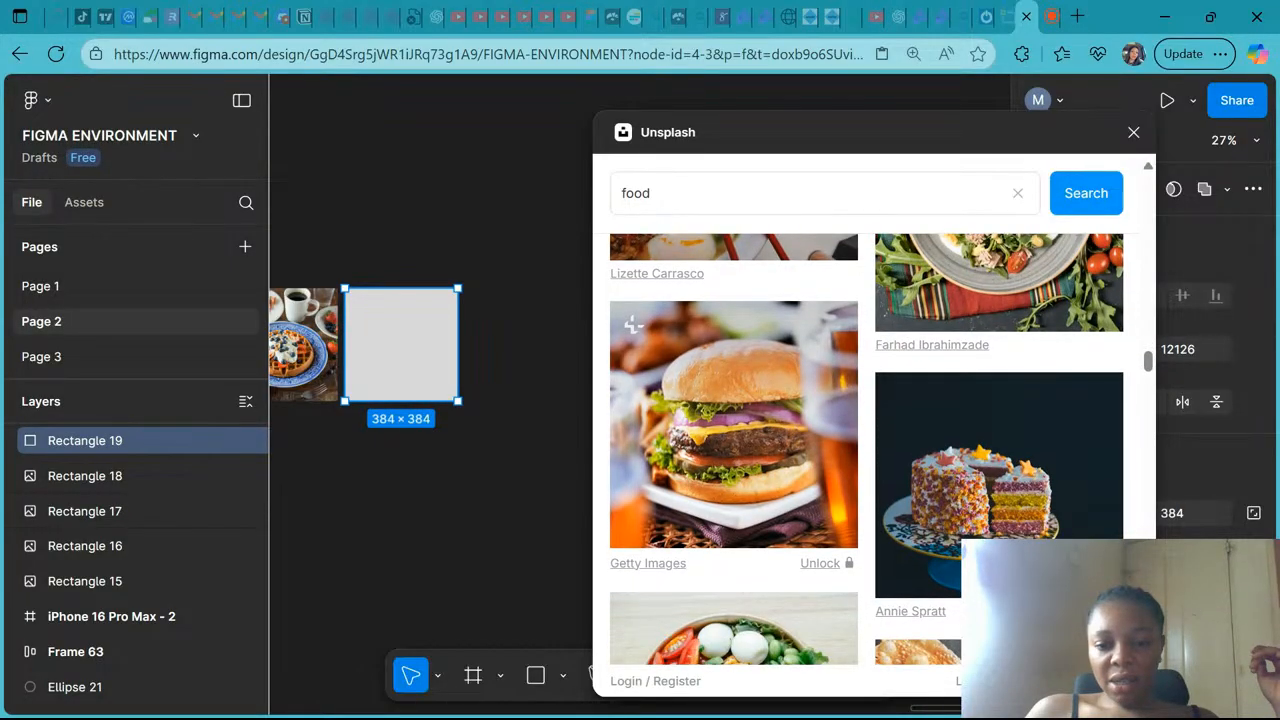
pyautogui.scroll(-1, 1102, 373)
pyautogui.click(1102, 373)
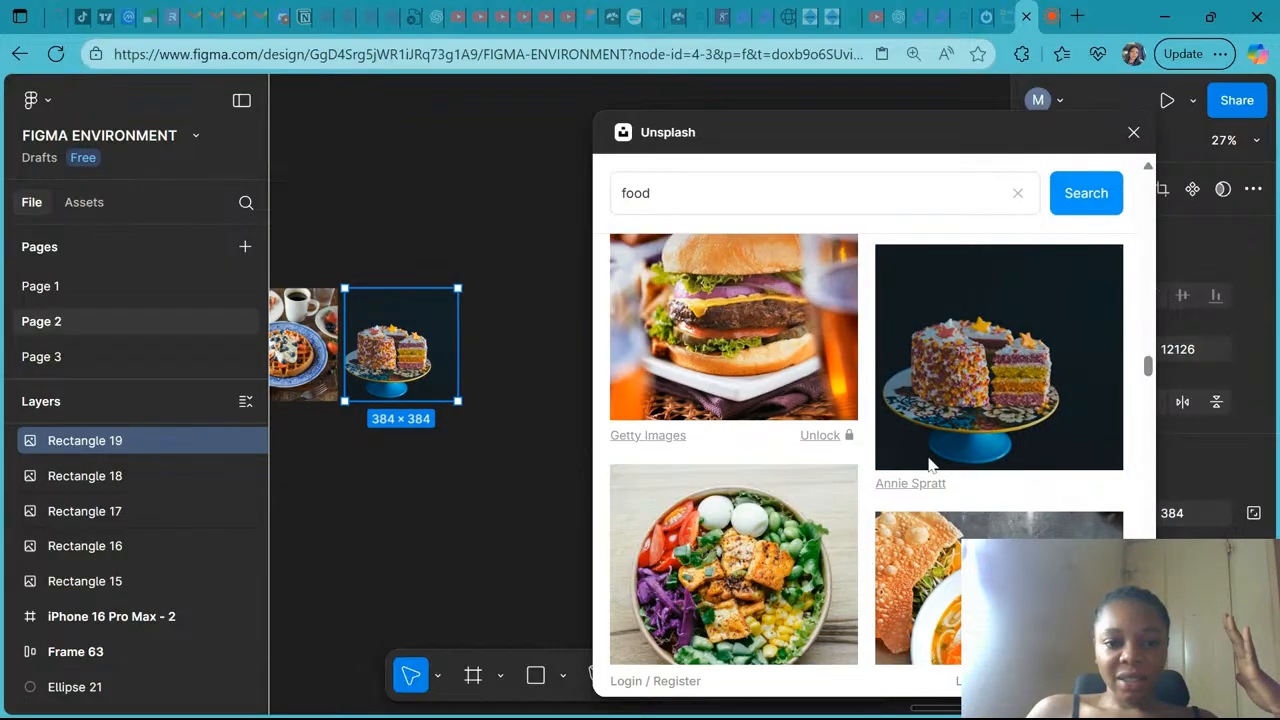
# Replace the fifth square's fill with the noodle soup bowl photo and close the Unsplash plugin
pyautogui.scroll(-1, 930, 463)
pyautogui.scroll(-1, 930, 463)
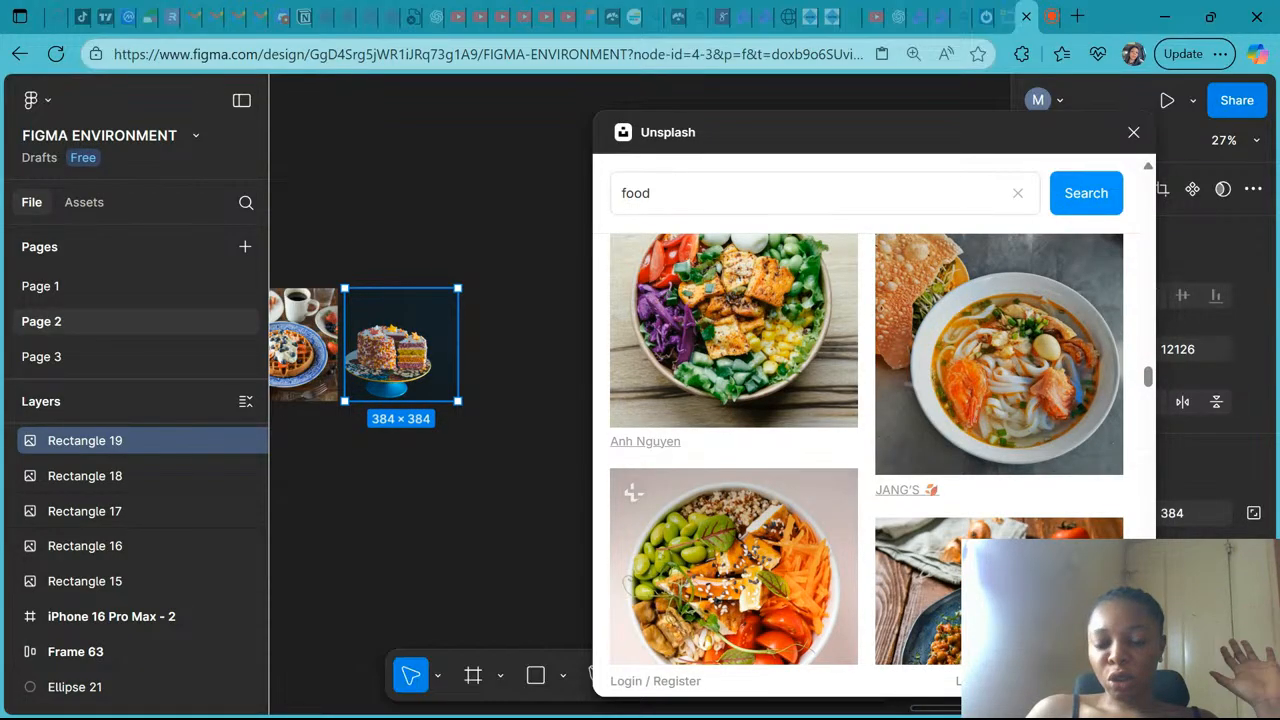
pyautogui.click(973, 375)
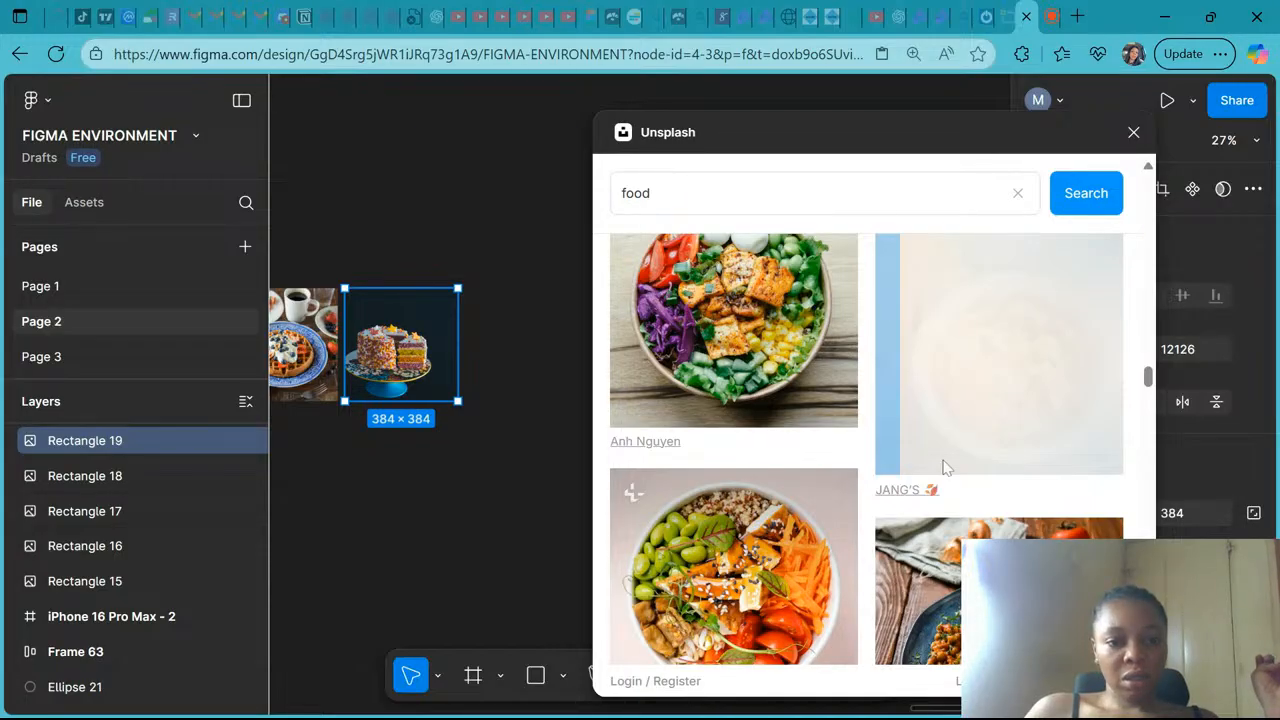
pyautogui.scroll(-5, 808, 515)
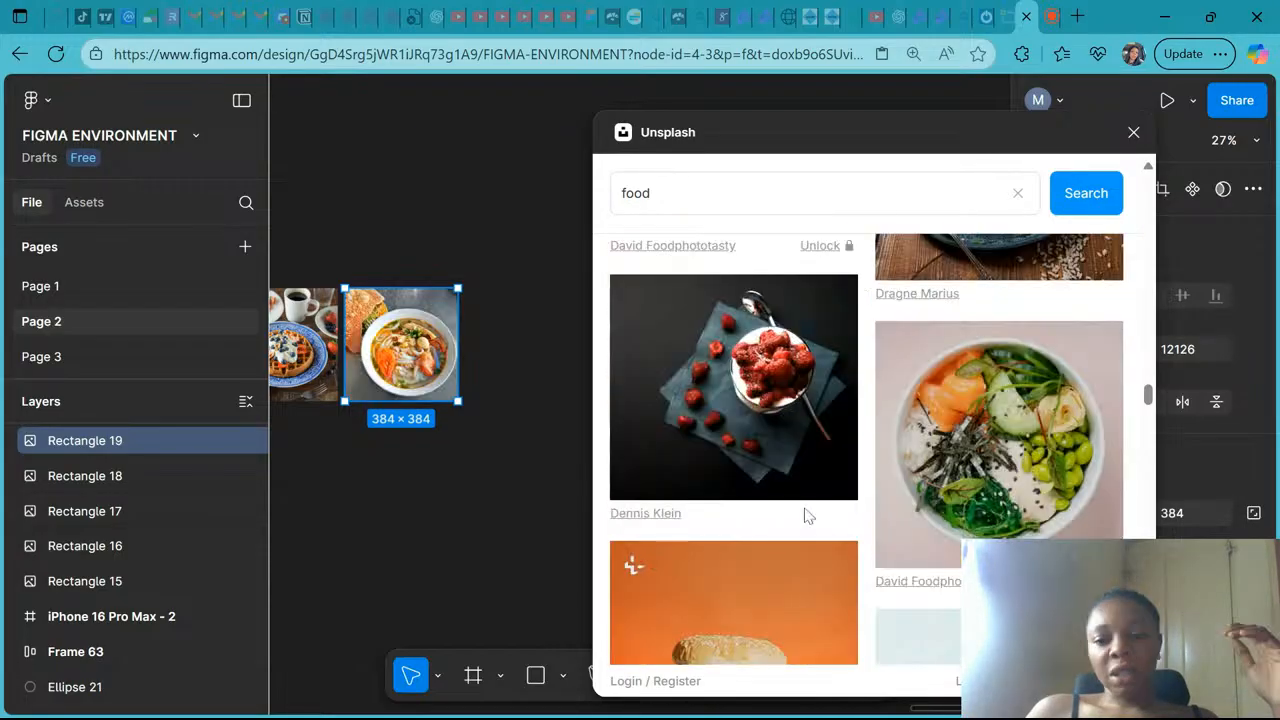
pyautogui.scroll(-6, 808, 515)
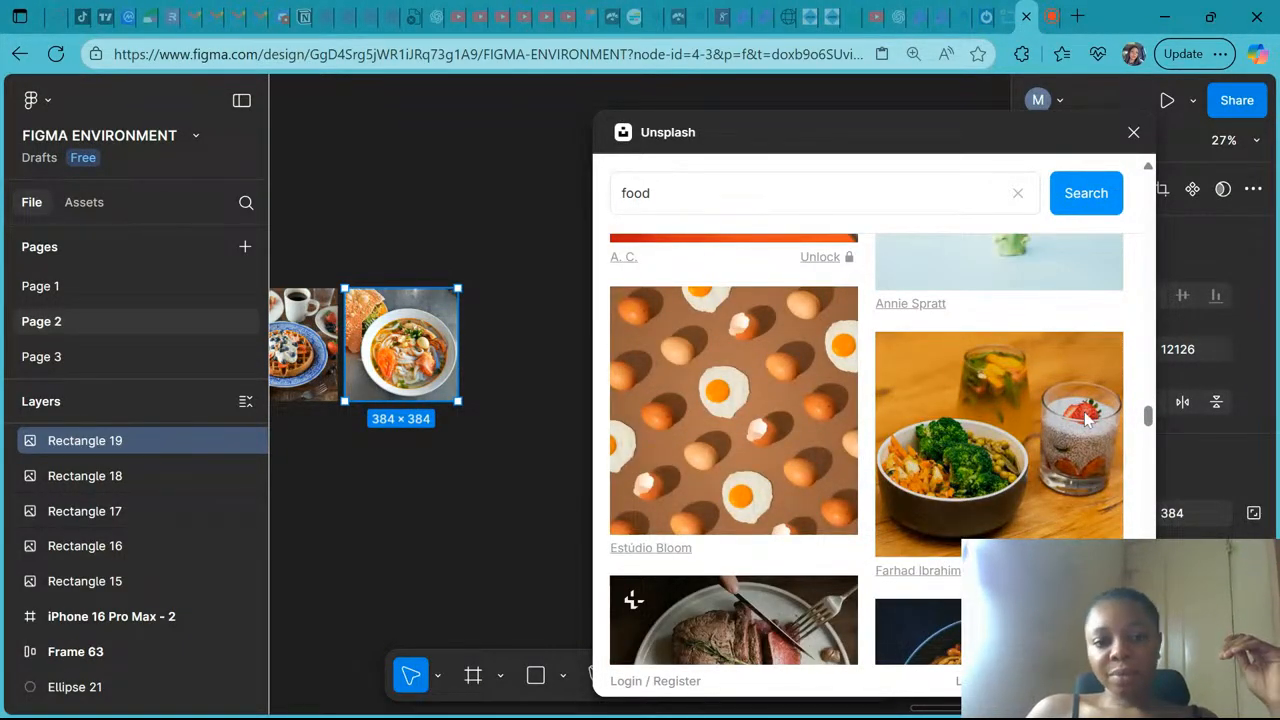
pyautogui.click(1134, 133)
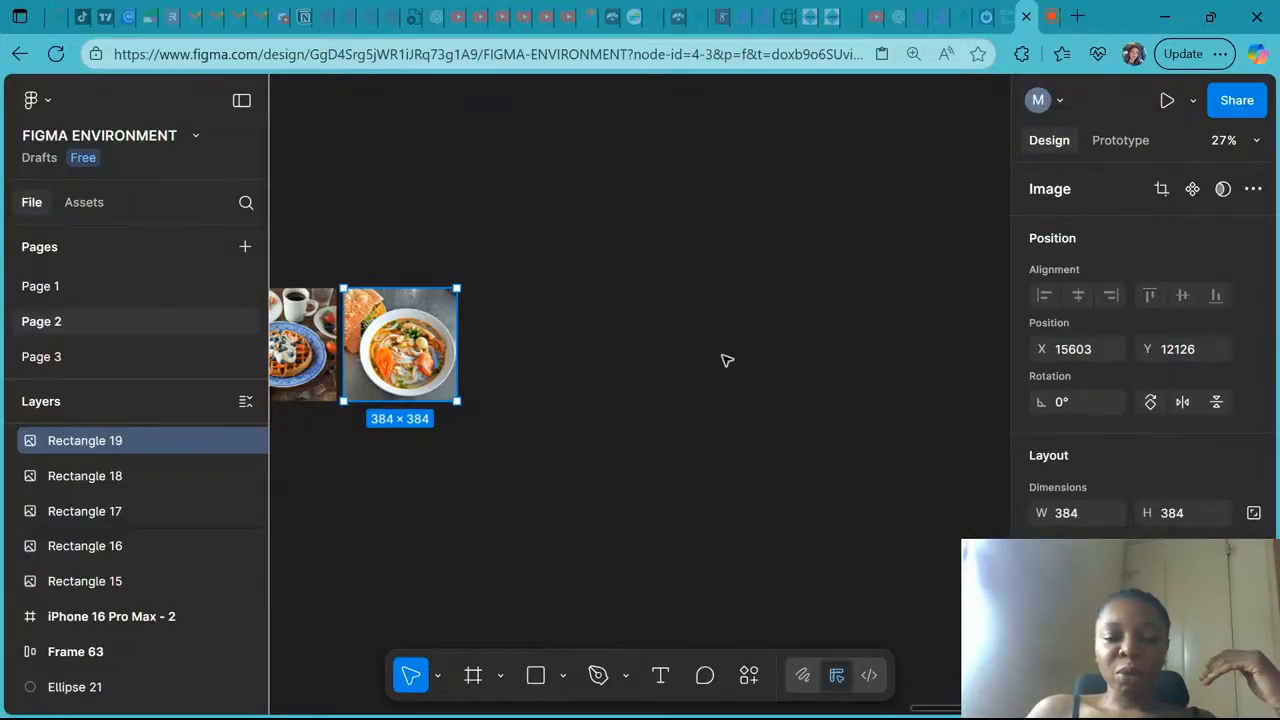
# Copy the status bar group from the sign-up screen among the coffee app designs
pyautogui.hscroll(-5, 727, 360)
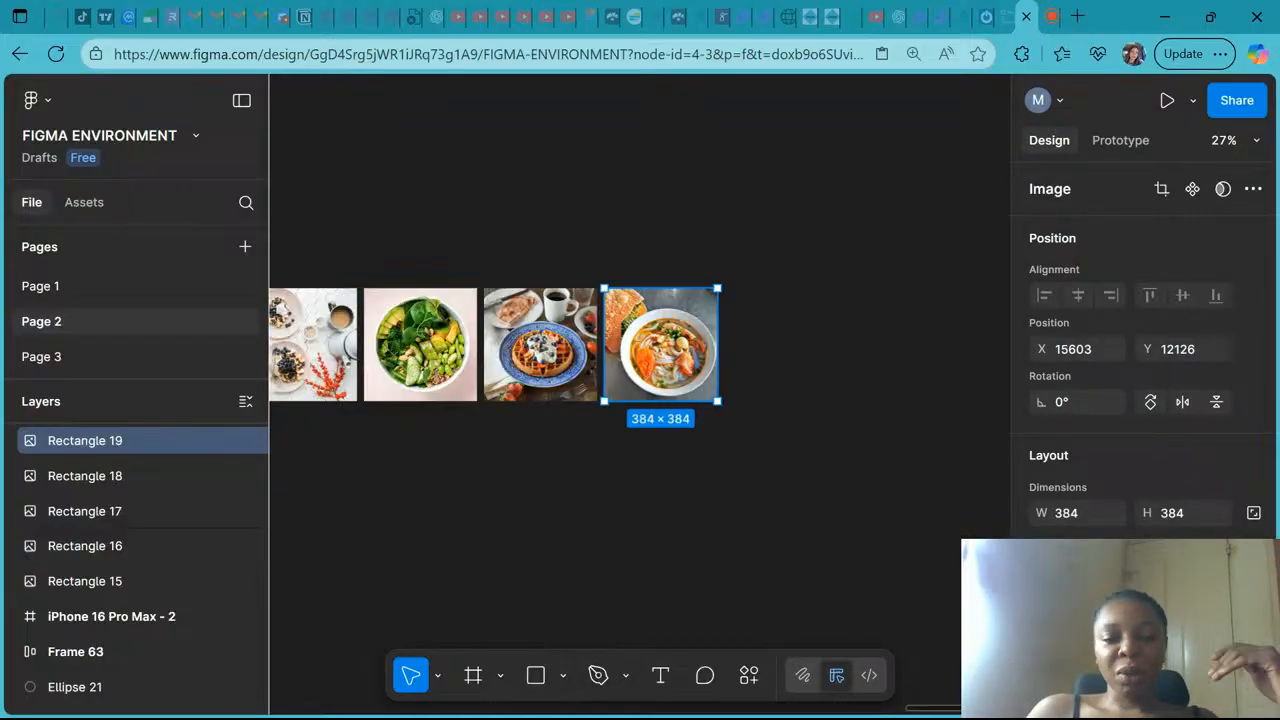
pyautogui.hscroll(-4, 988, 640)
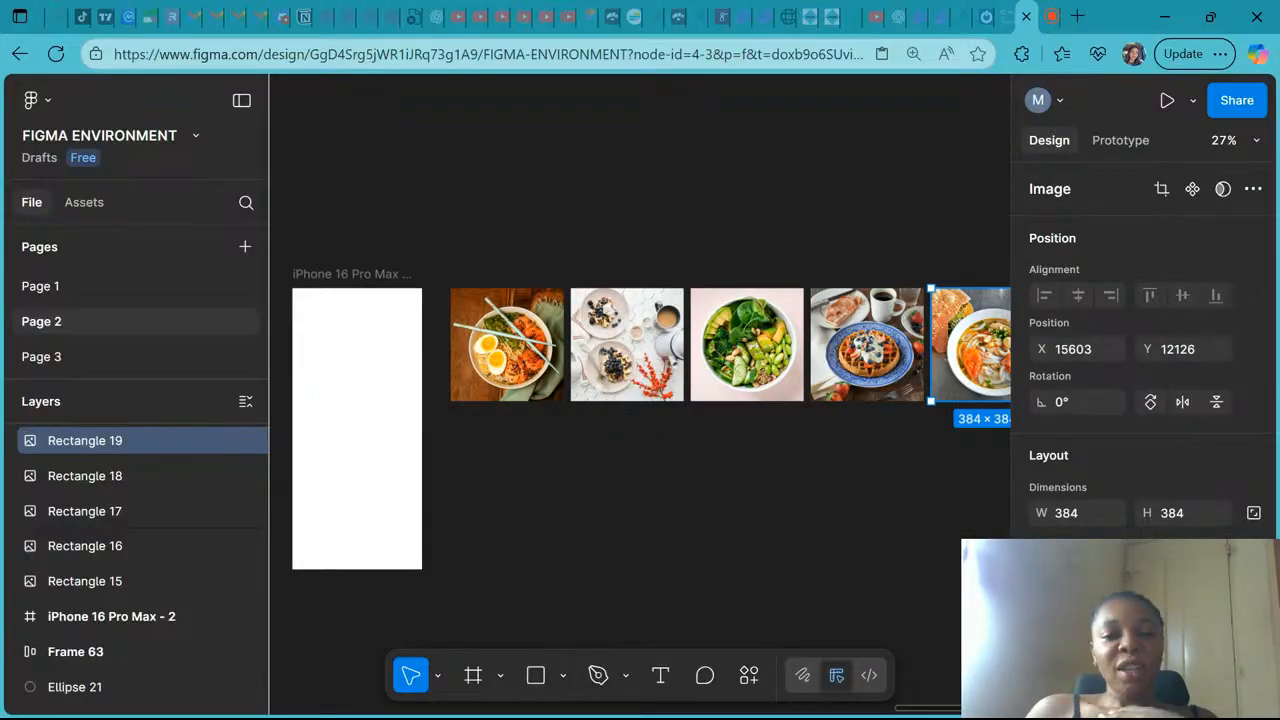
pyautogui.scroll(-4, 990, 686)
pyautogui.scroll(-1, 990, 686)
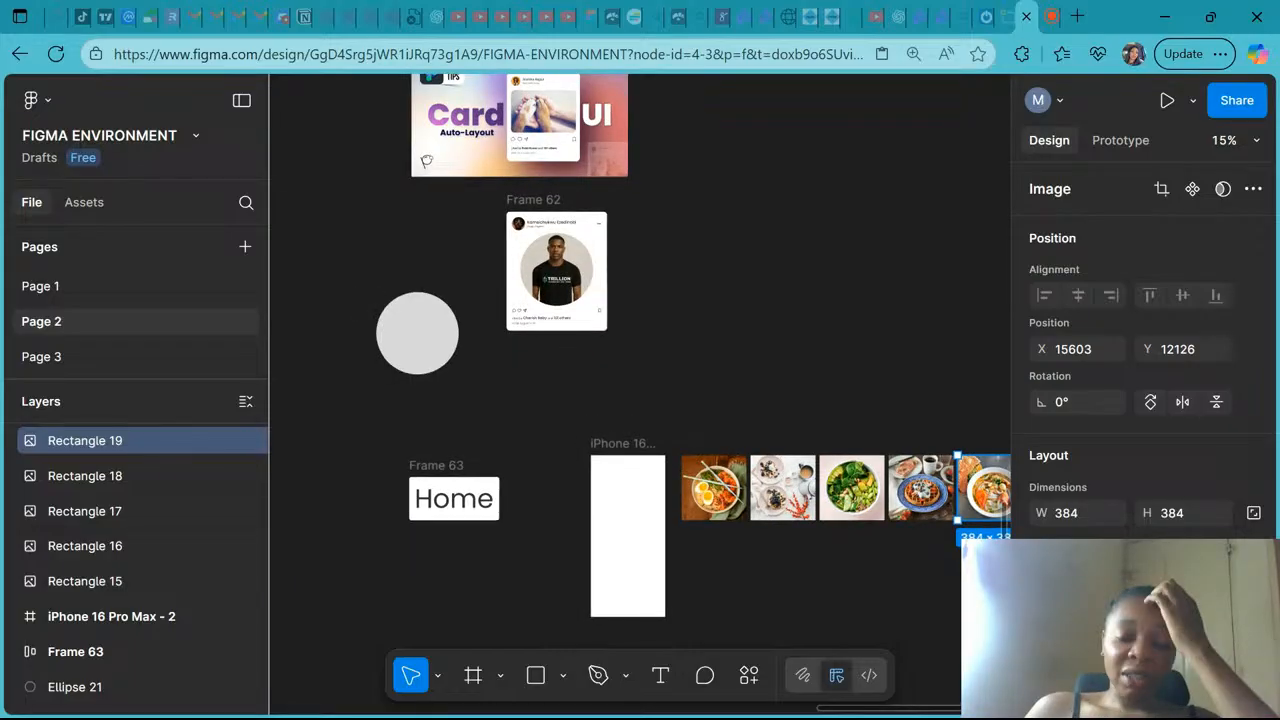
pyautogui.scroll(-5, 717, 705)
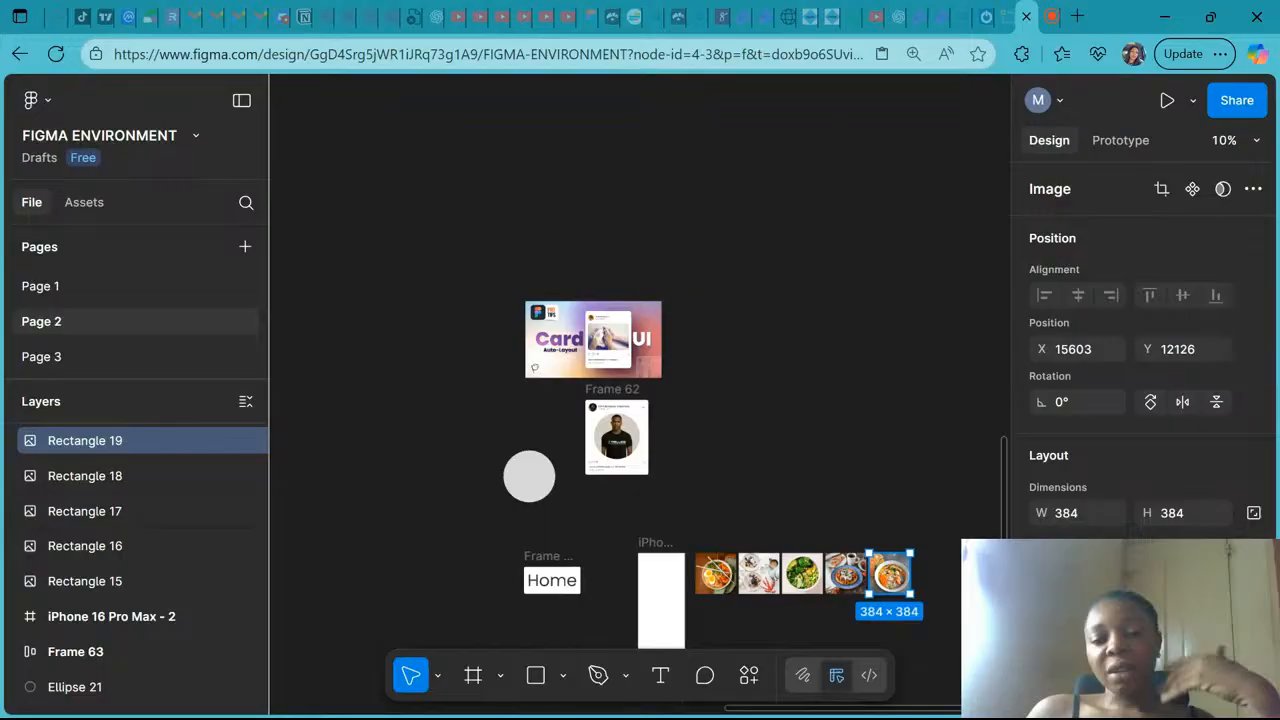
pyautogui.scroll(-3, 466, 291)
pyautogui.scroll(3, 466, 291)
pyautogui.hscroll(-5, 406, 403)
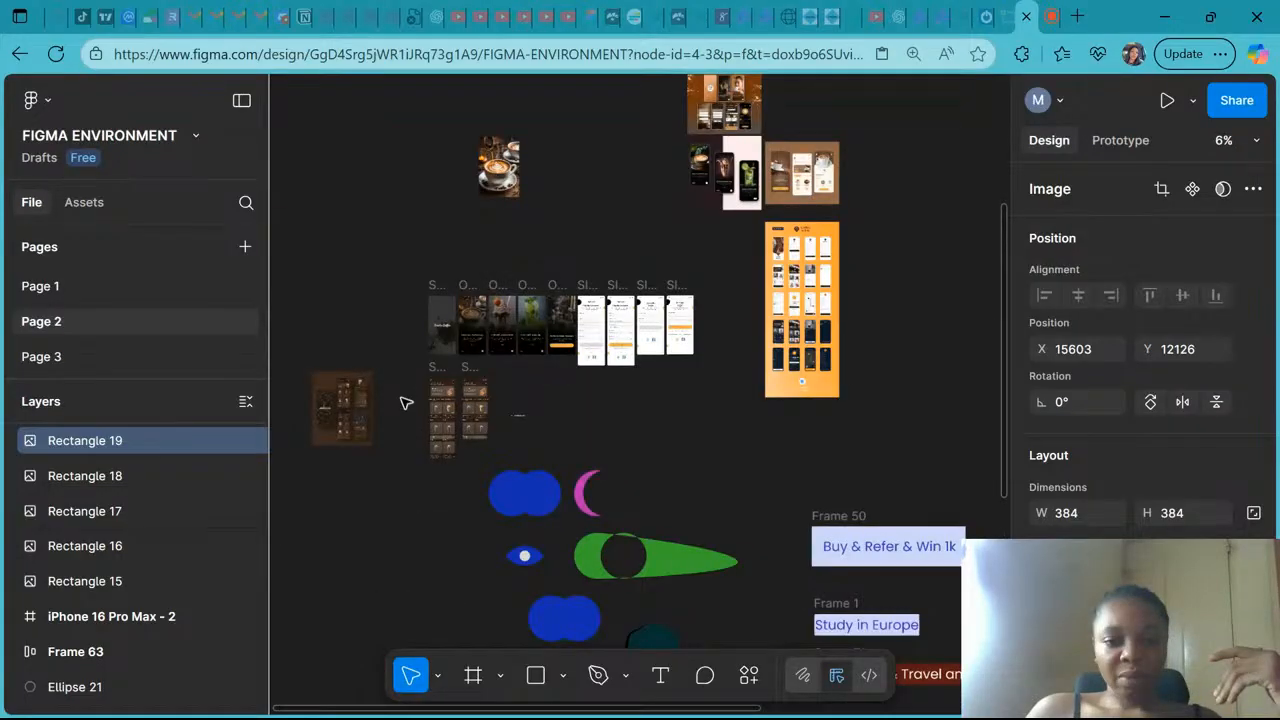
pyautogui.scroll(1, 485, 387)
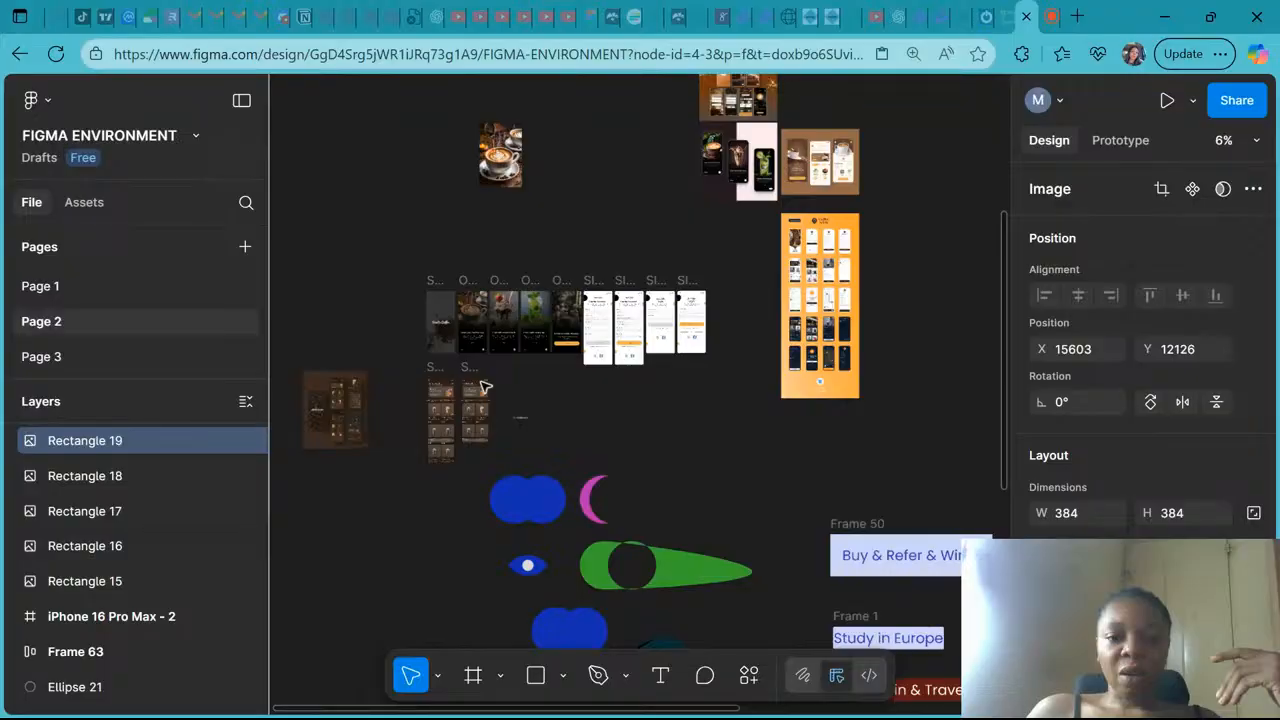
pyautogui.scroll(5, 484, 387)
pyautogui.click(815, 153)
# Paste the copied status bar group into the iPhone 16 Pro Max - 2 frame
pyautogui.hscroll(3, 815, 153)
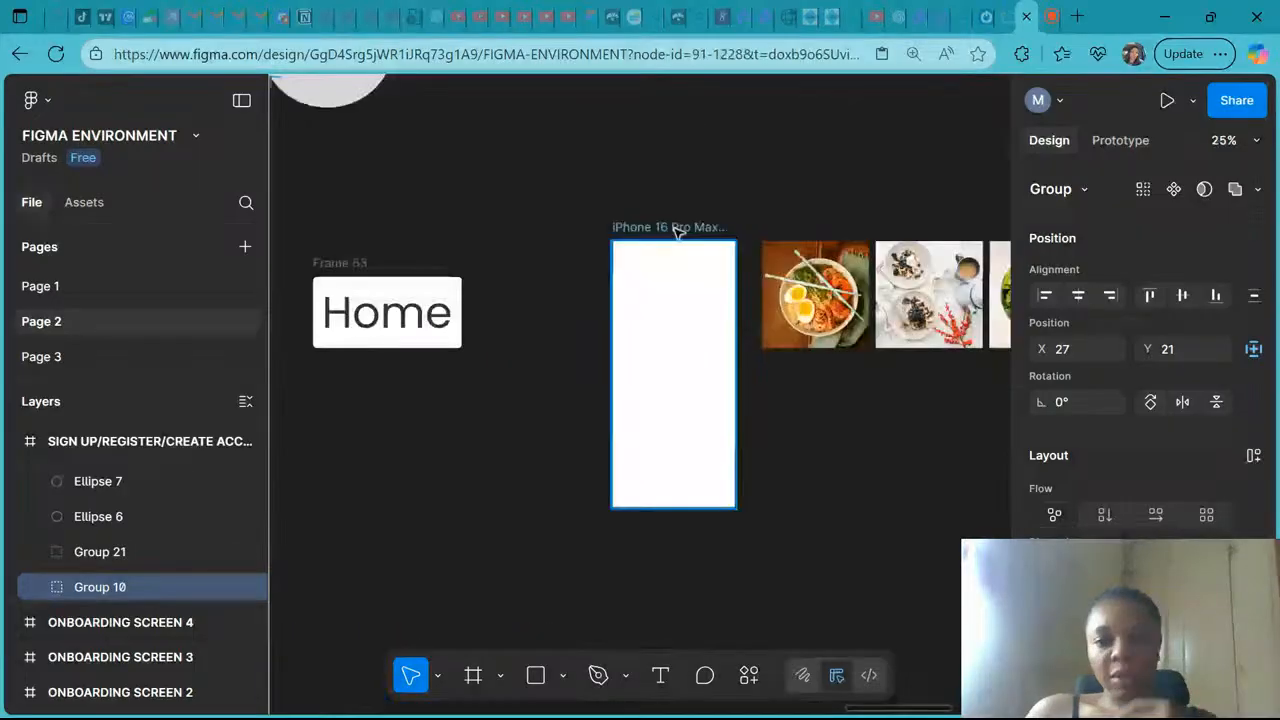
pyautogui.click(672, 227)
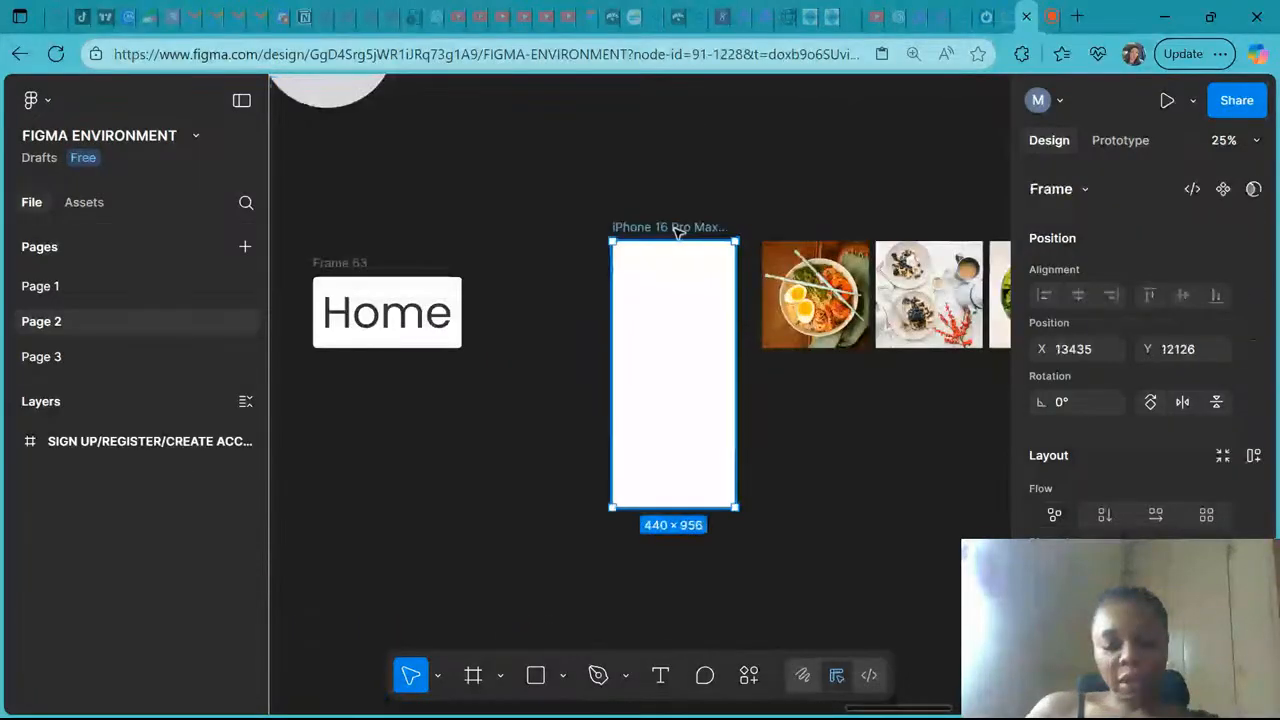
pyautogui.hotkey('ctrl', 'v')
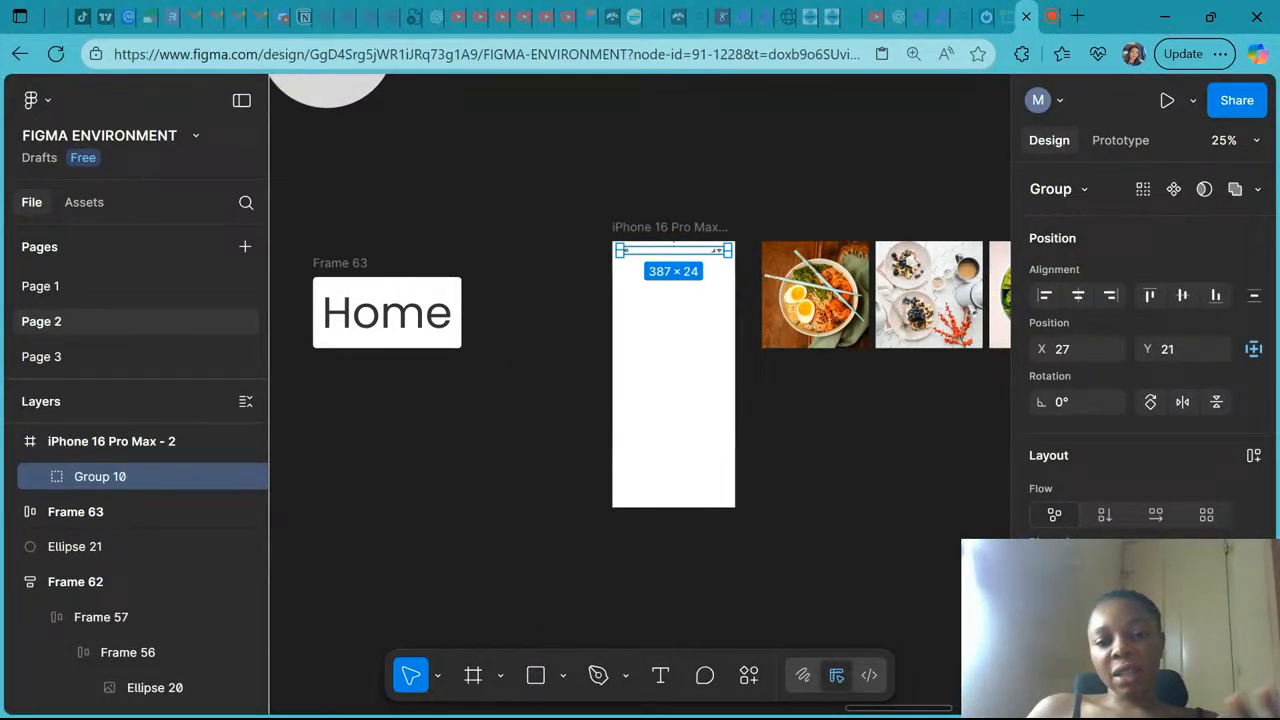
# Set the iPhone 16 Pro Max - 2 frame's corner radius to 20
pyautogui.press('Escape')
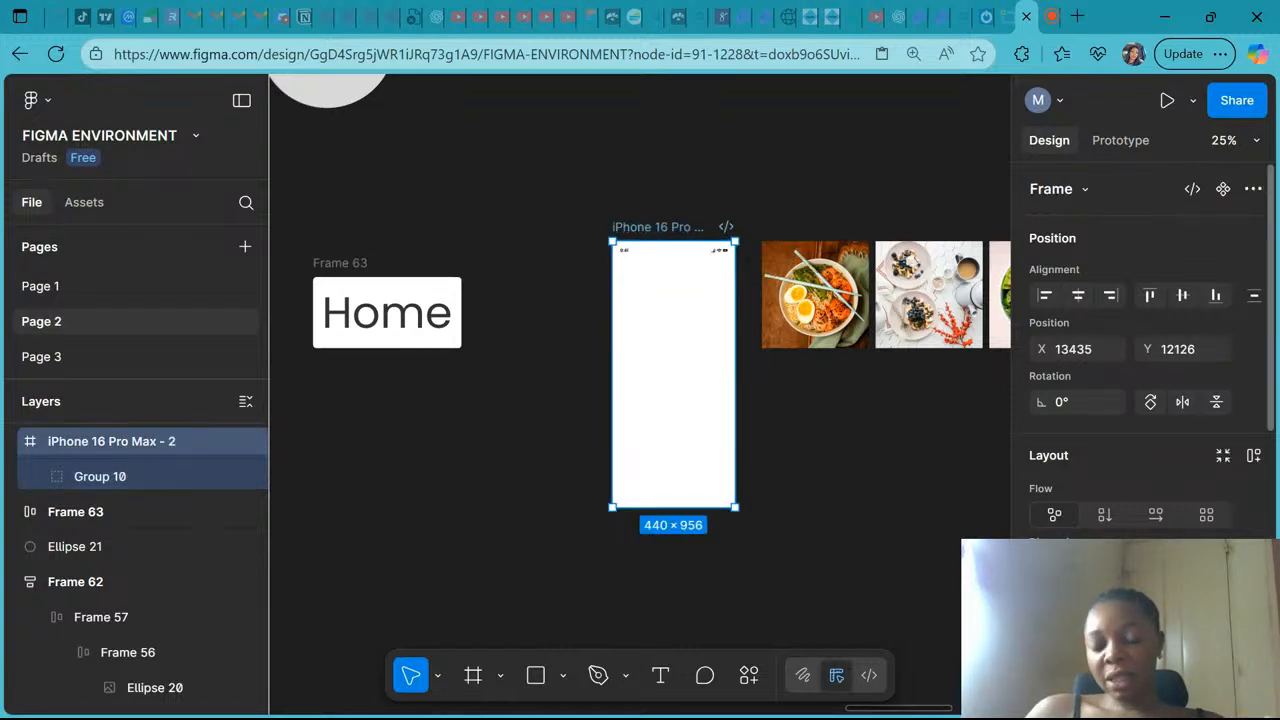
pyautogui.scroll(-3, 1193, 508)
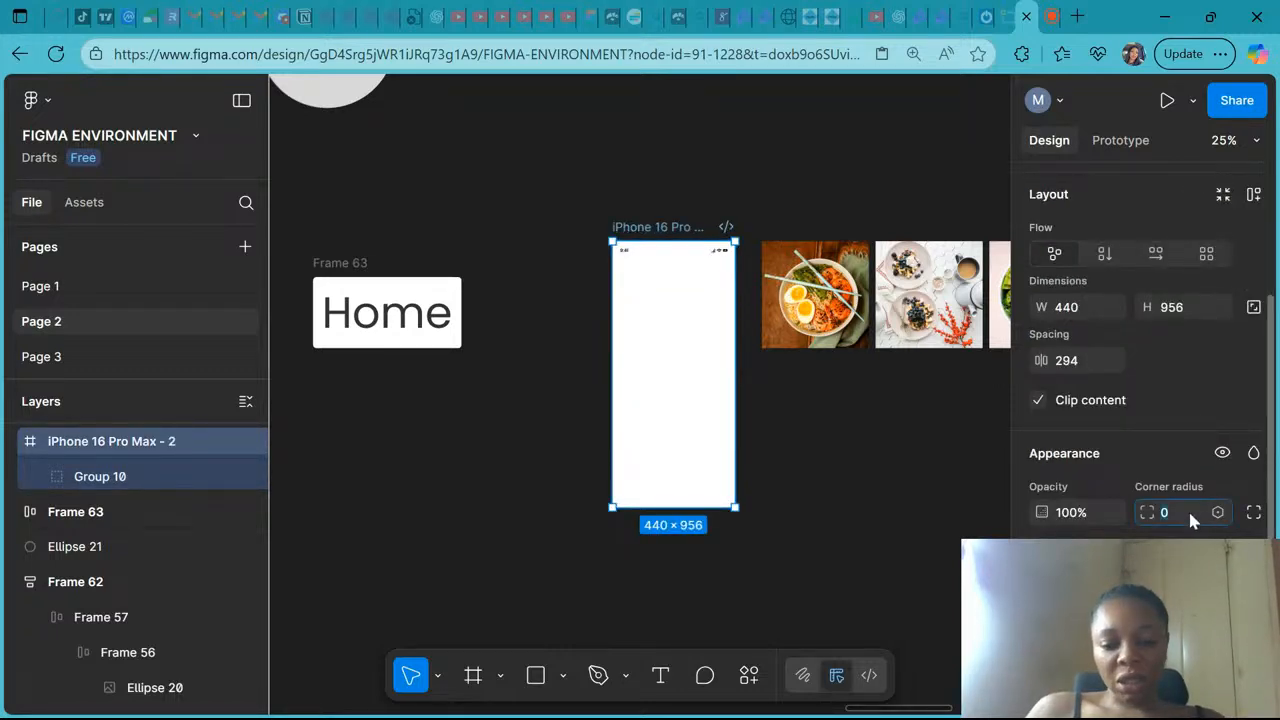
pyautogui.write('28')
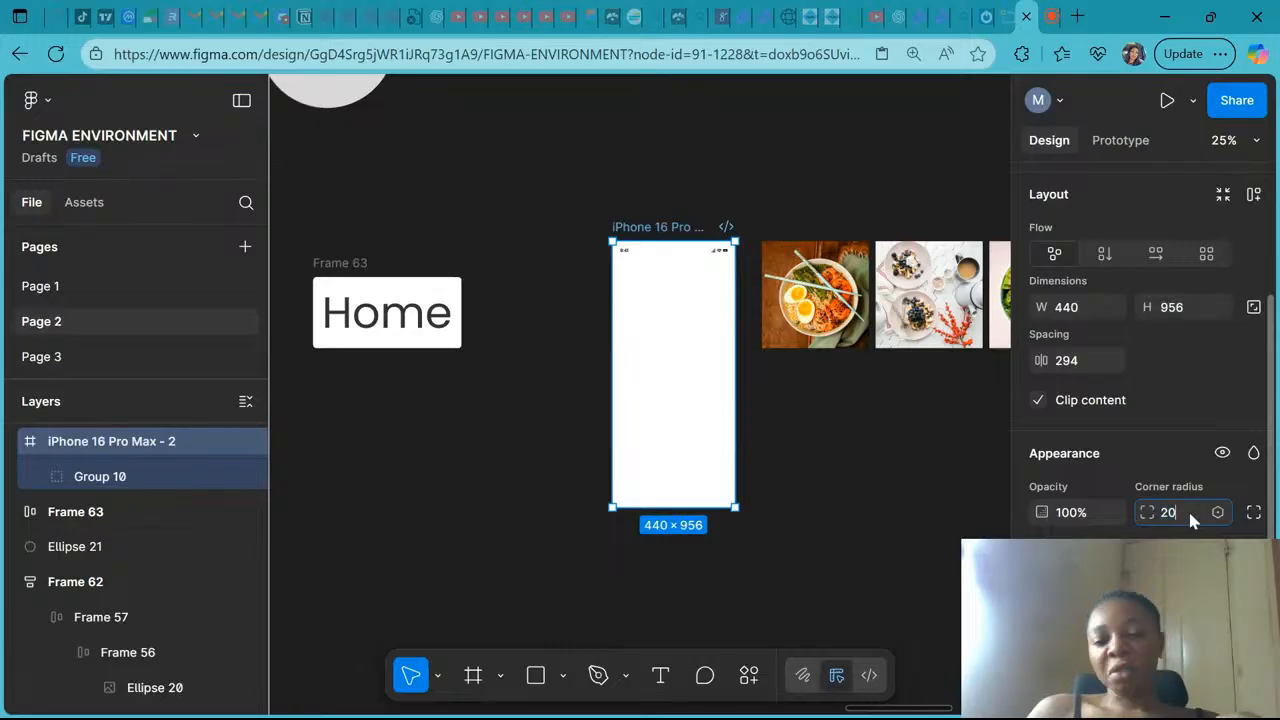
pyautogui.click(857, 480)
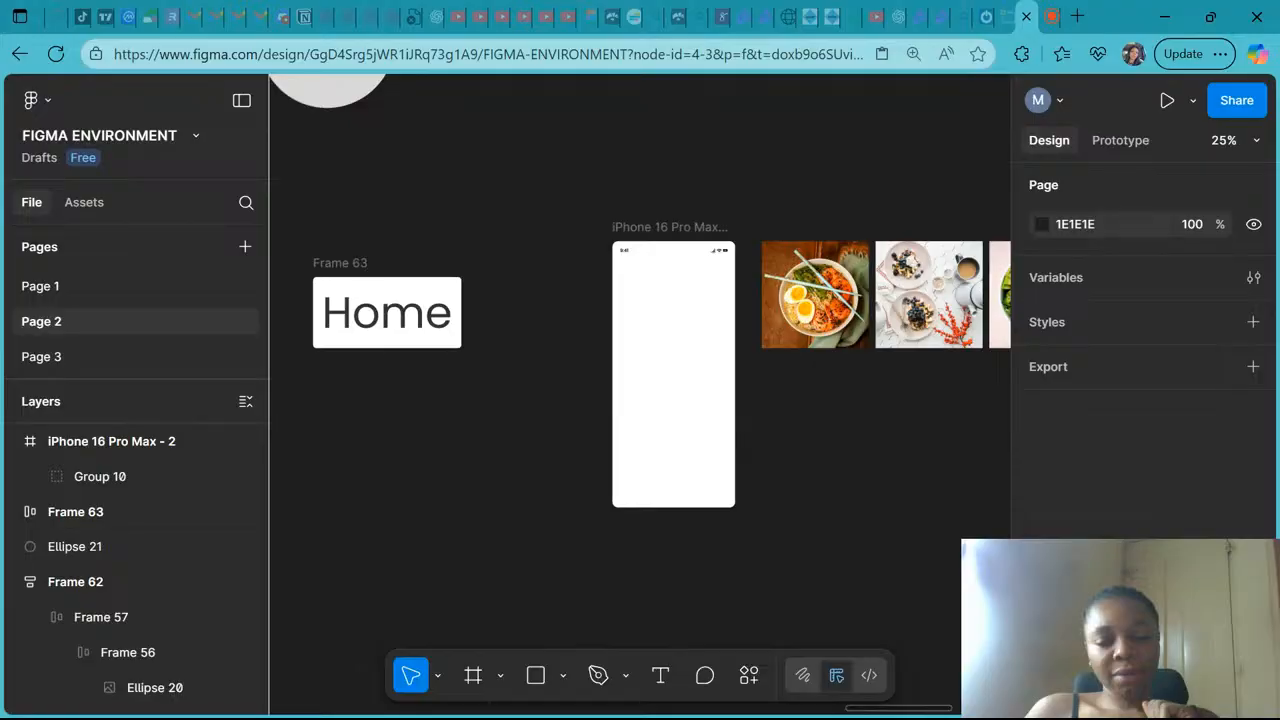
# Locate the two Scinta coffee app home screens on the page and examine their banner, category row and product grid
pyautogui.hscroll(5, 851, 398)
pyautogui.hscroll(-1, 853, 398)
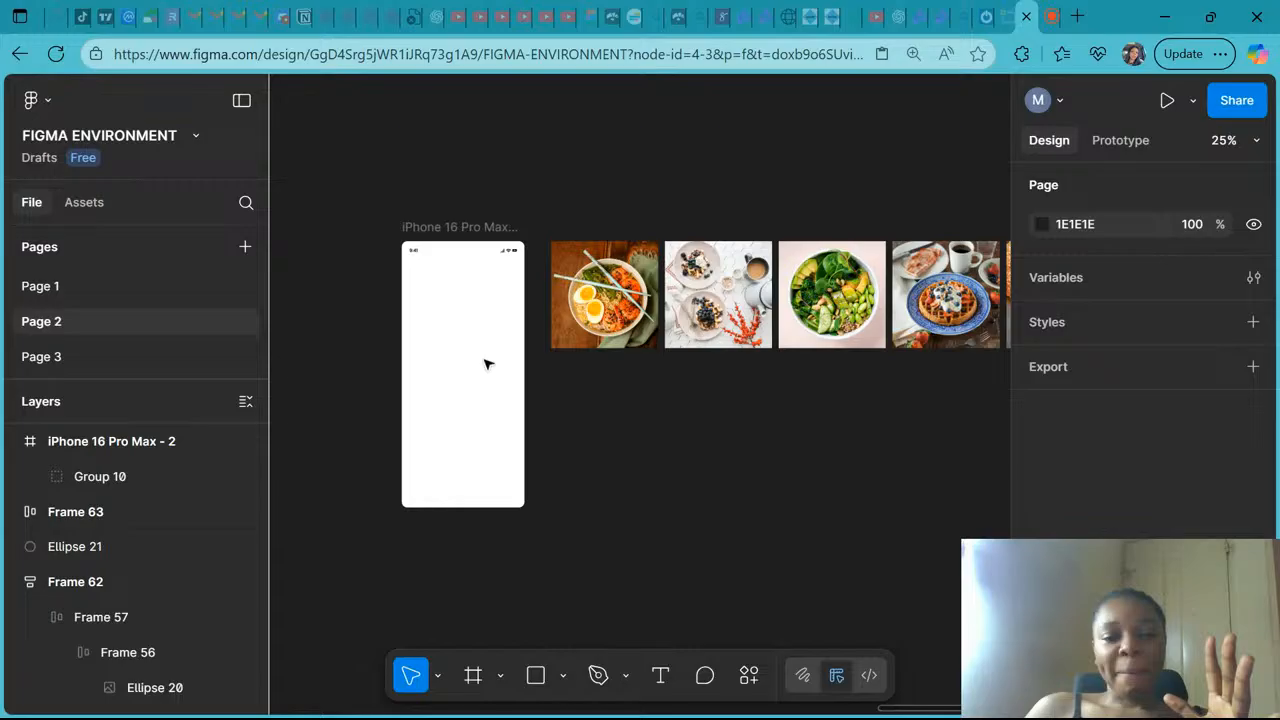
pyautogui.scroll(-3, 770, 505)
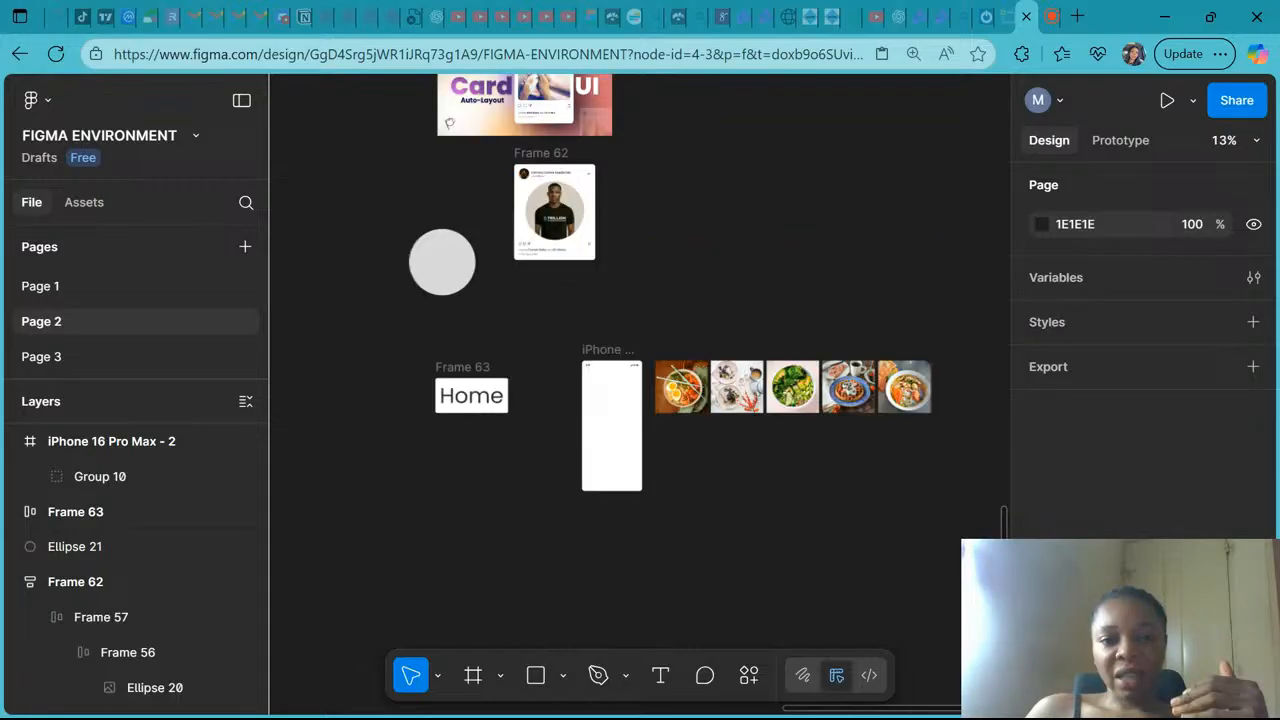
pyautogui.hscroll(-1, 770, 505)
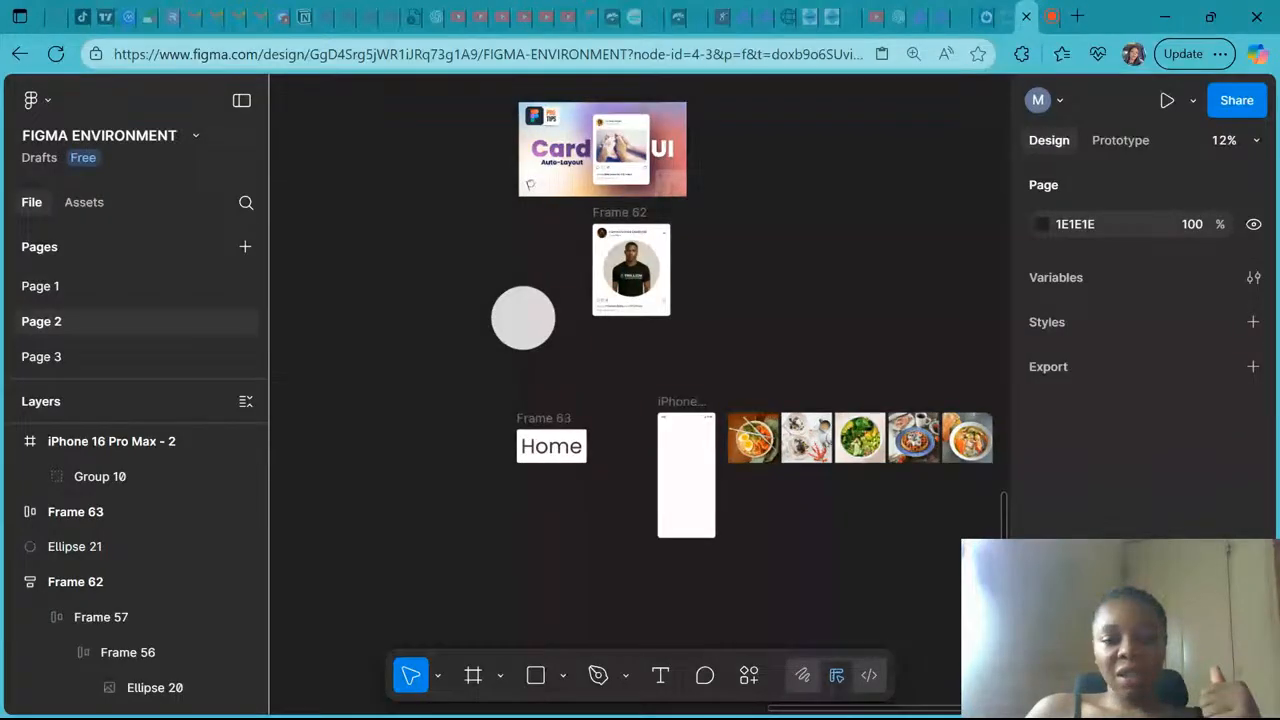
pyautogui.hscroll(-1, 640, 395)
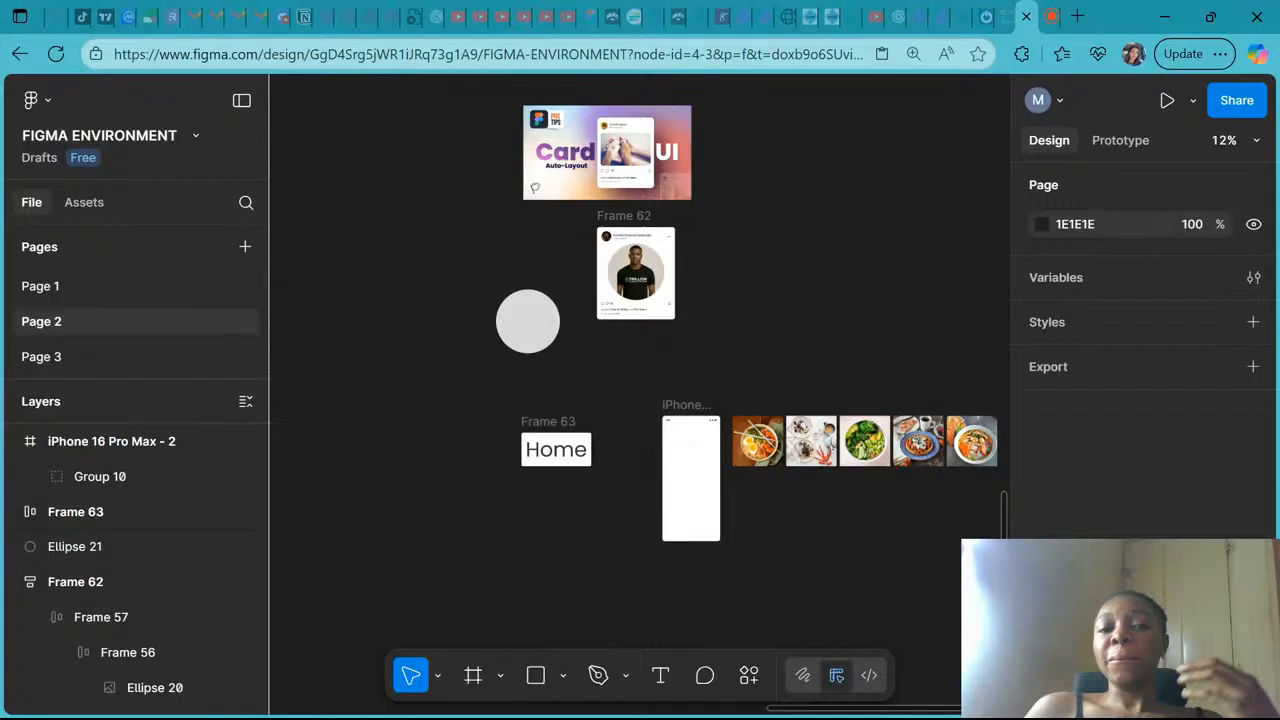
pyautogui.scroll(-2, 481, 360)
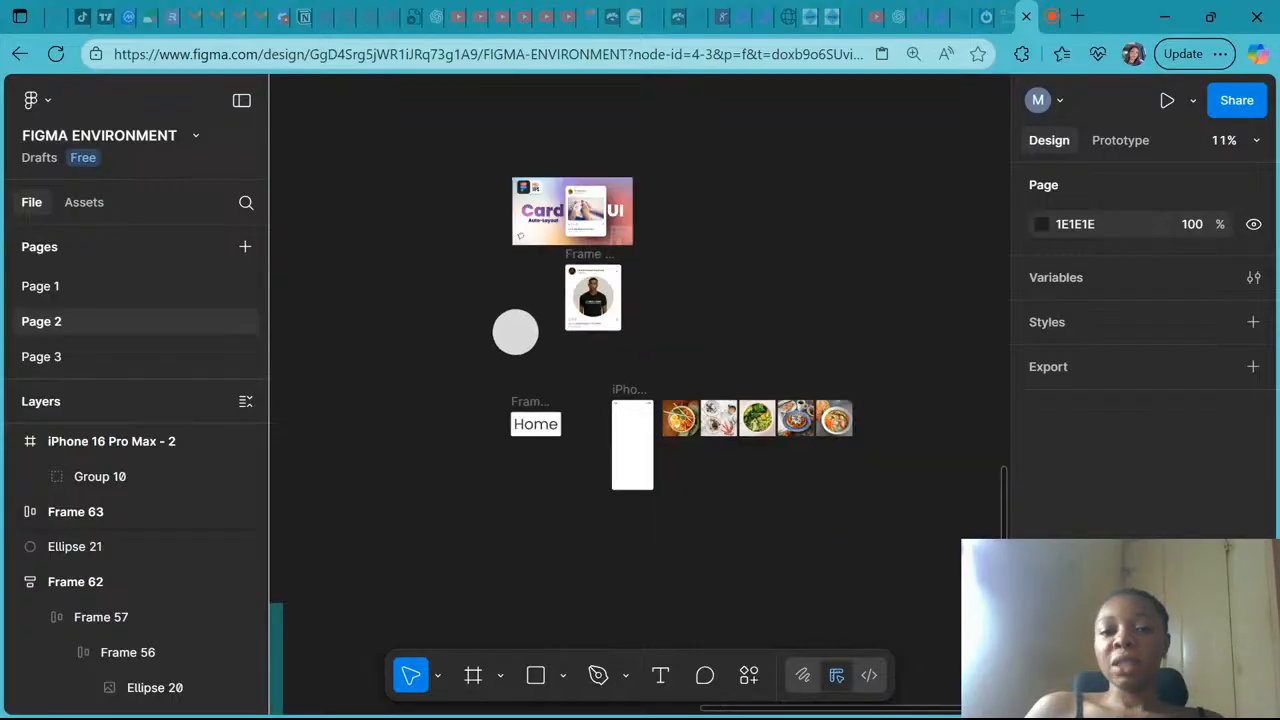
pyautogui.scroll(-3, 481, 360)
pyautogui.scroll(3, 481, 360)
pyautogui.hscroll(-4, 481, 360)
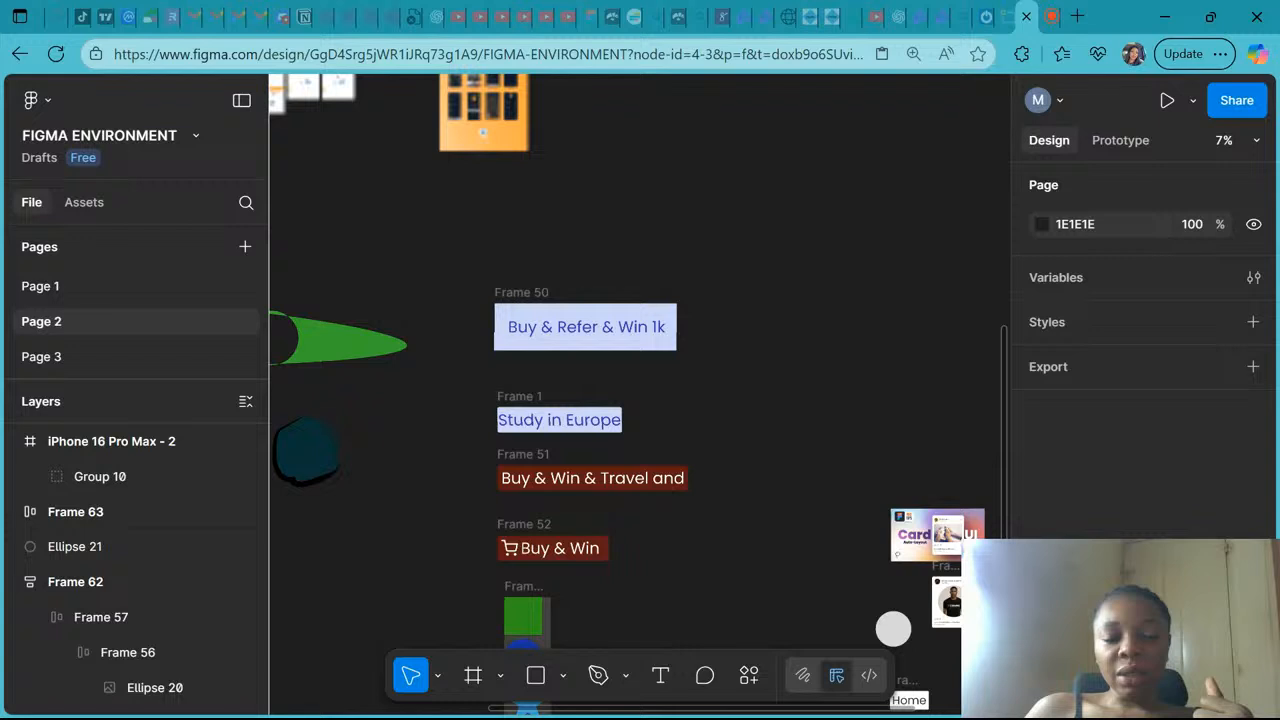
pyautogui.hscroll(-6, 893, 628)
pyautogui.scroll(3, 893, 628)
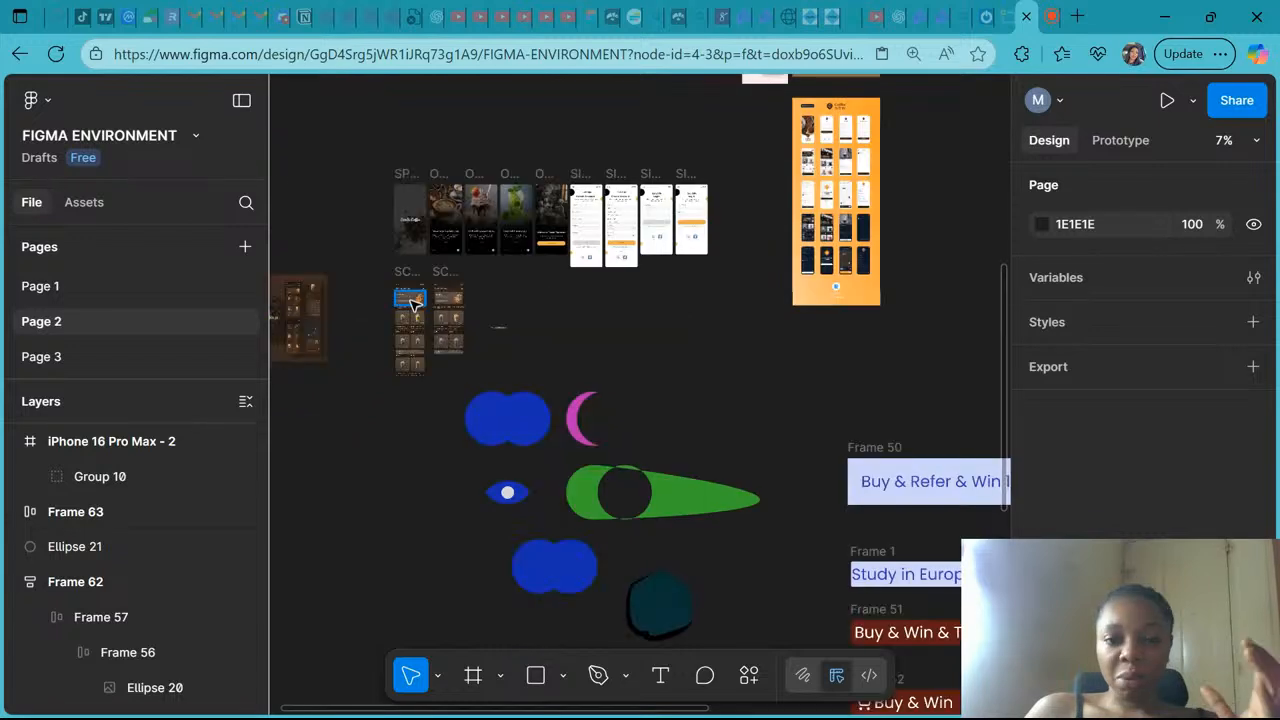
pyautogui.scroll(3, 386, 409)
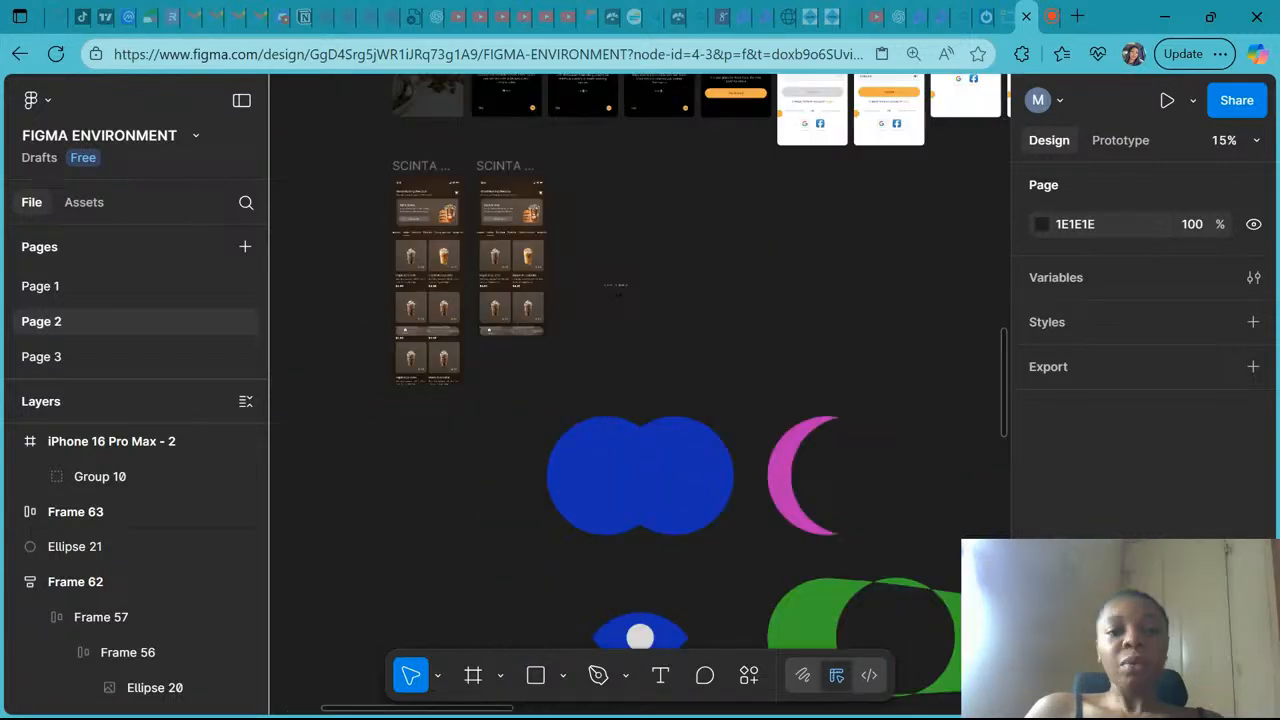
pyautogui.scroll(3, 407, 158)
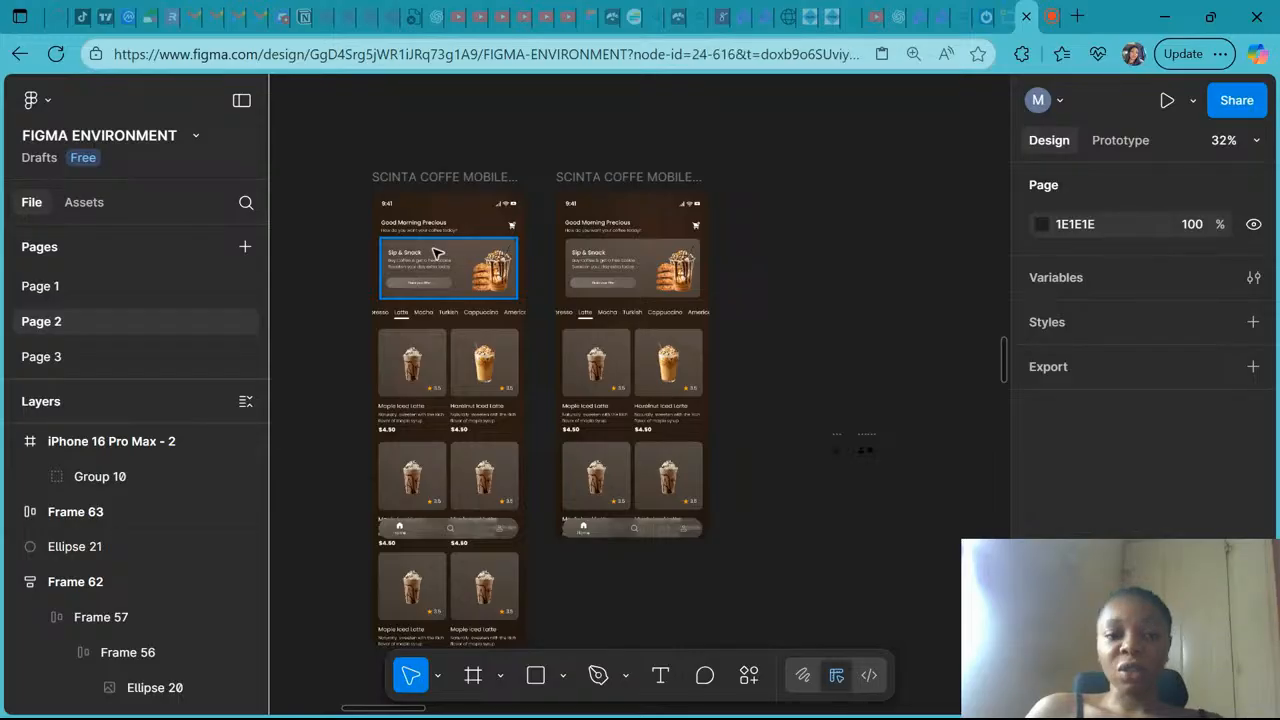
# Copy the greeting header and Sip & Snack banner groups from the first coffee home screen into the iPhone 16 Pro Max - 2 frame
pyautogui.click(436, 253)
pyautogui.keyDown('shift'); pyautogui.click(436, 253); pyautogui.keyUp('shift')
pyautogui.scroll(-3, 434, 245)
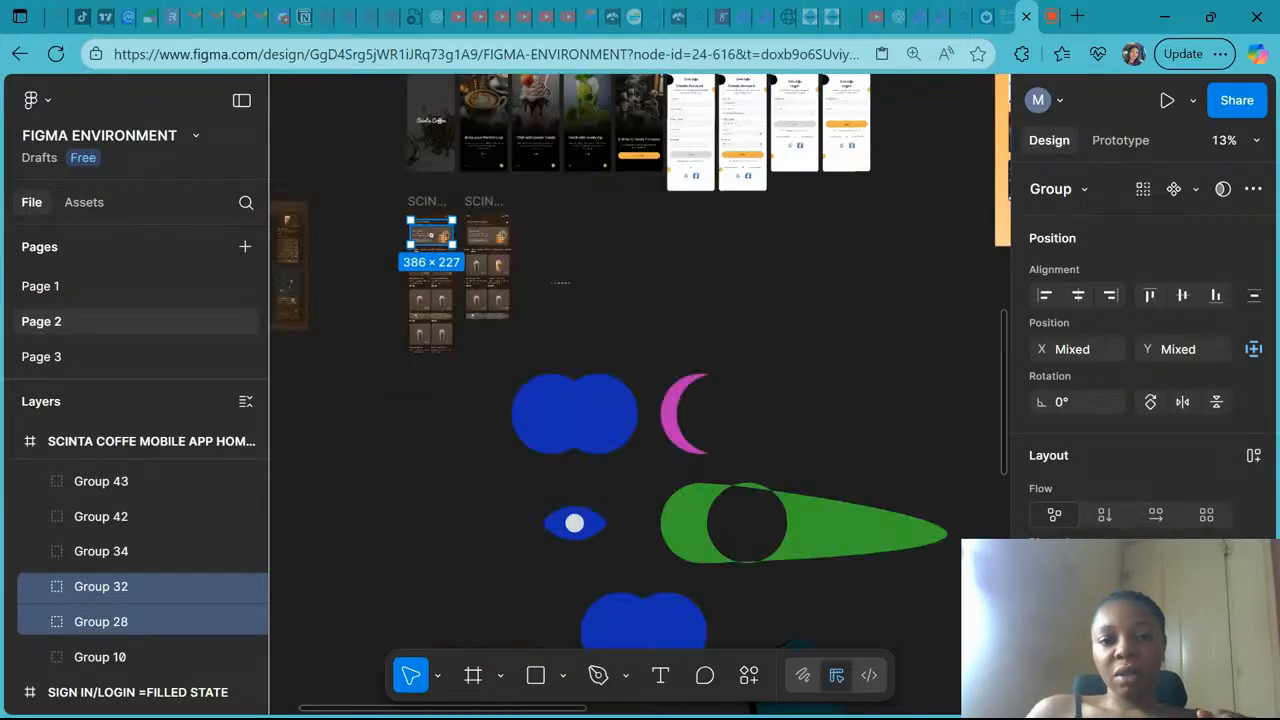
pyautogui.scroll(-3, 430, 240)
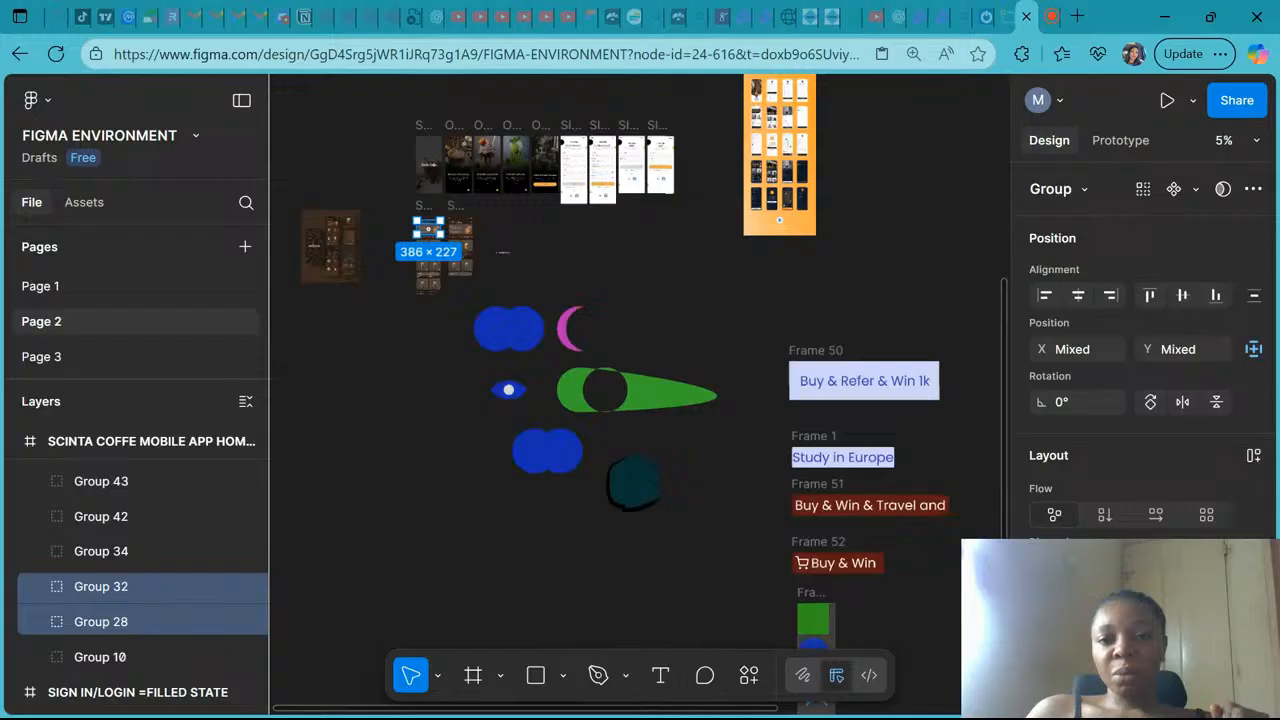
pyautogui.hscroll(4, 763, 306)
pyautogui.scroll(-4, 763, 306)
pyautogui.scroll(4, 763, 306)
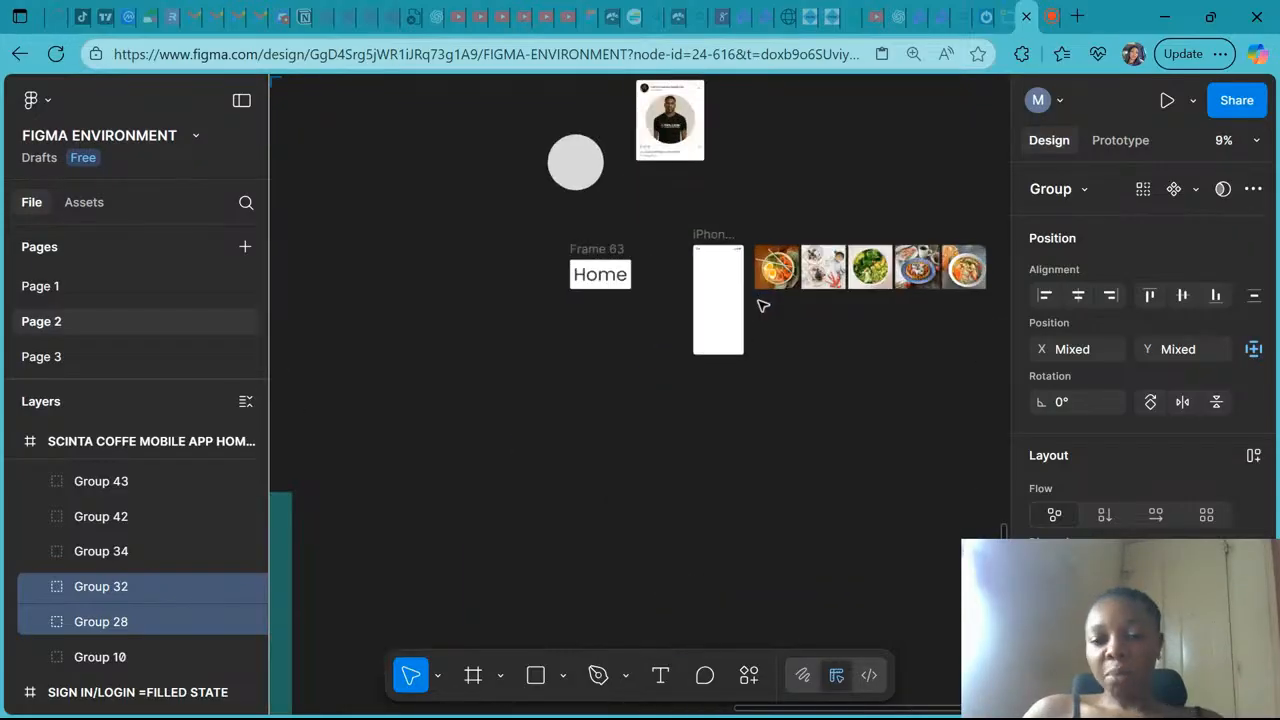
pyautogui.scroll(2, 744, 298)
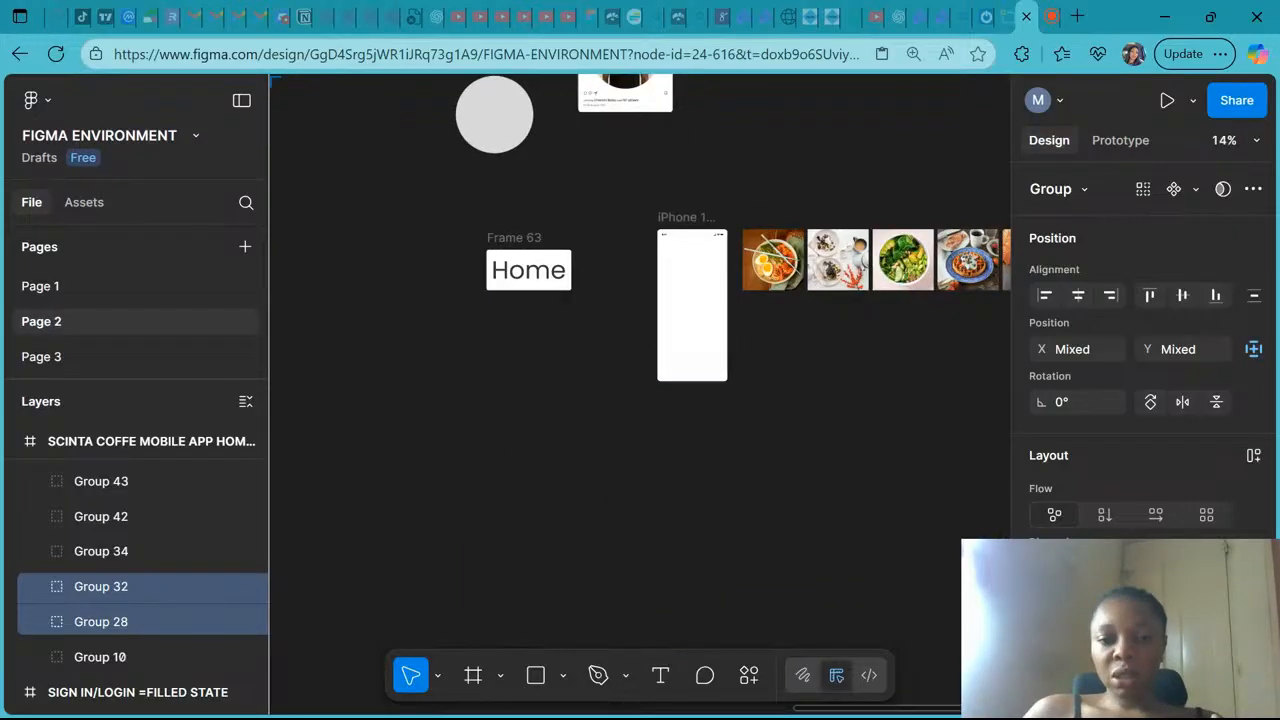
pyautogui.scroll(2, 751, 303)
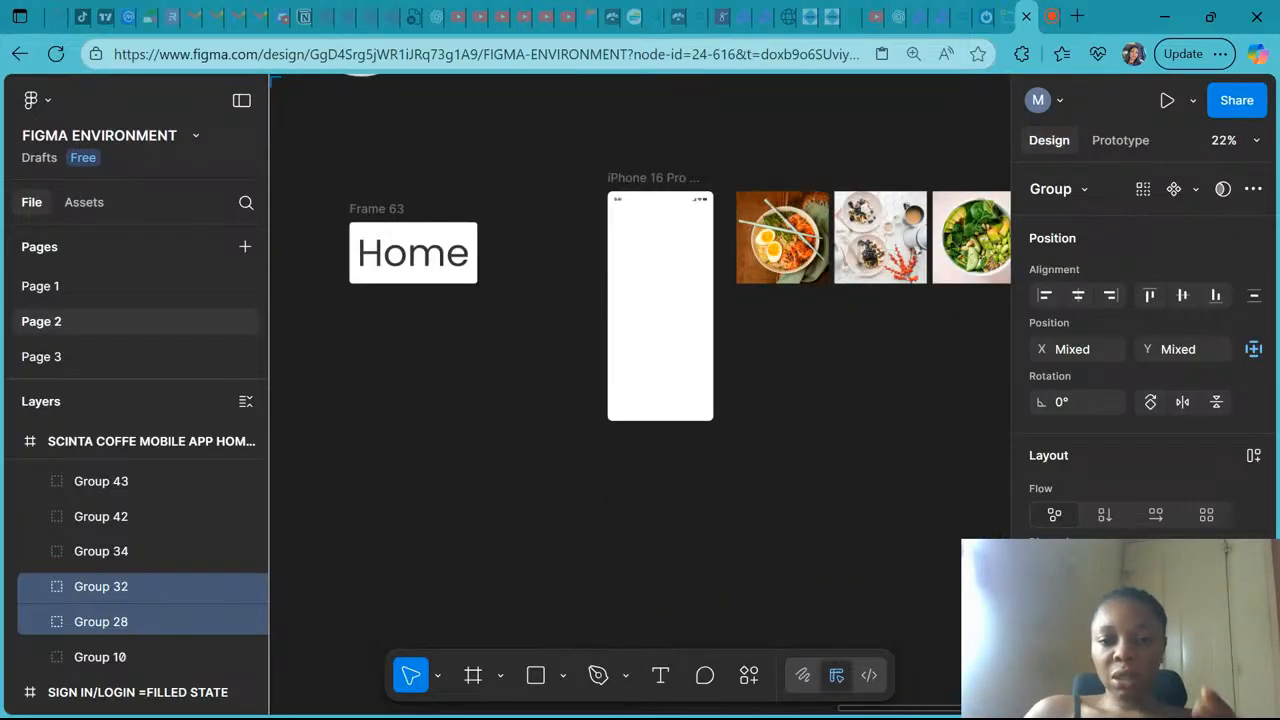
pyautogui.click(678, 185)
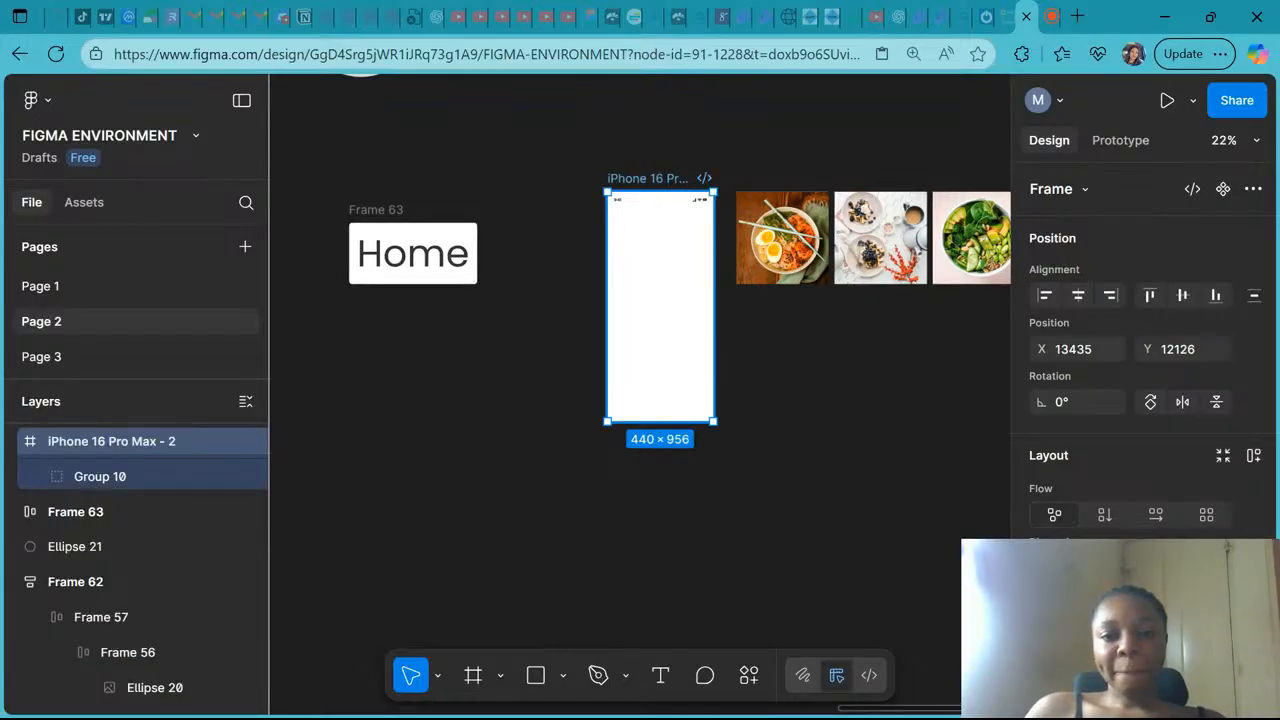
pyautogui.hotkey('ctrl', 'v')
pyautogui.scroll(2, 692, 246)
pyautogui.scroll(2, 695, 245)
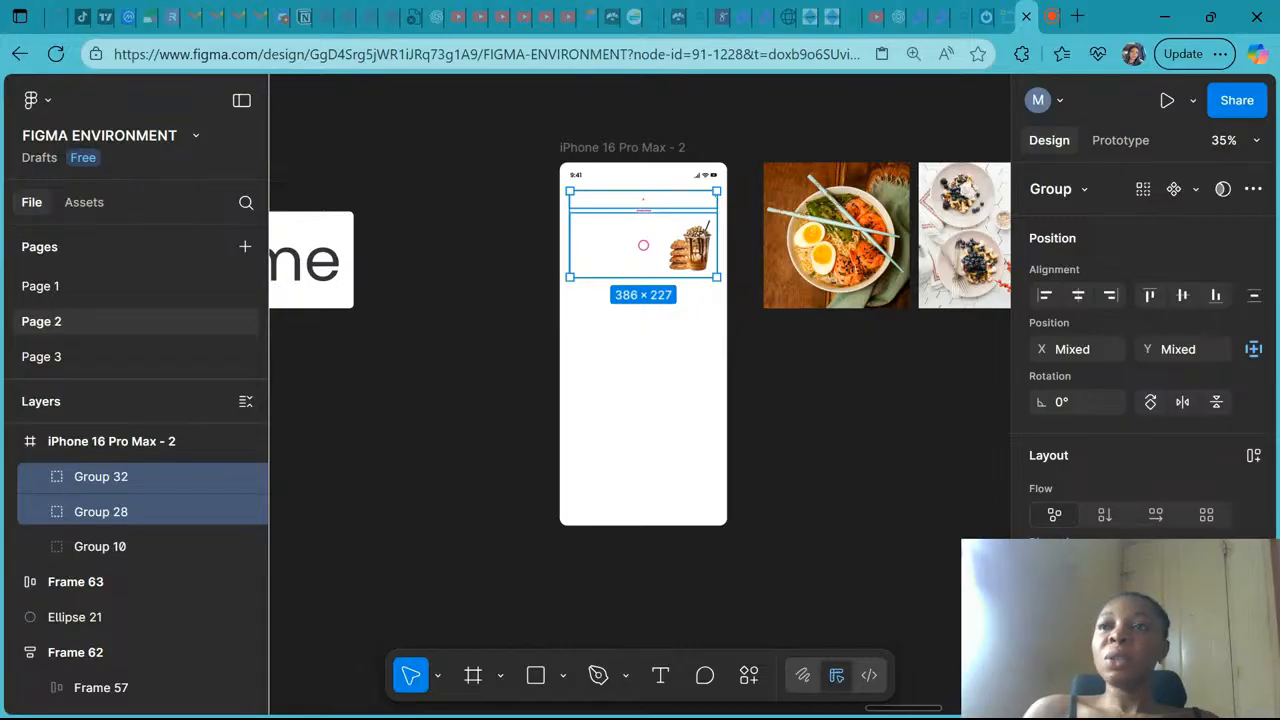
# Fill the iPhone 16 Pro Max - 2 frame with dark colour 161515 and place a duplicate of it 24 px to its left
pyautogui.click(643, 150)
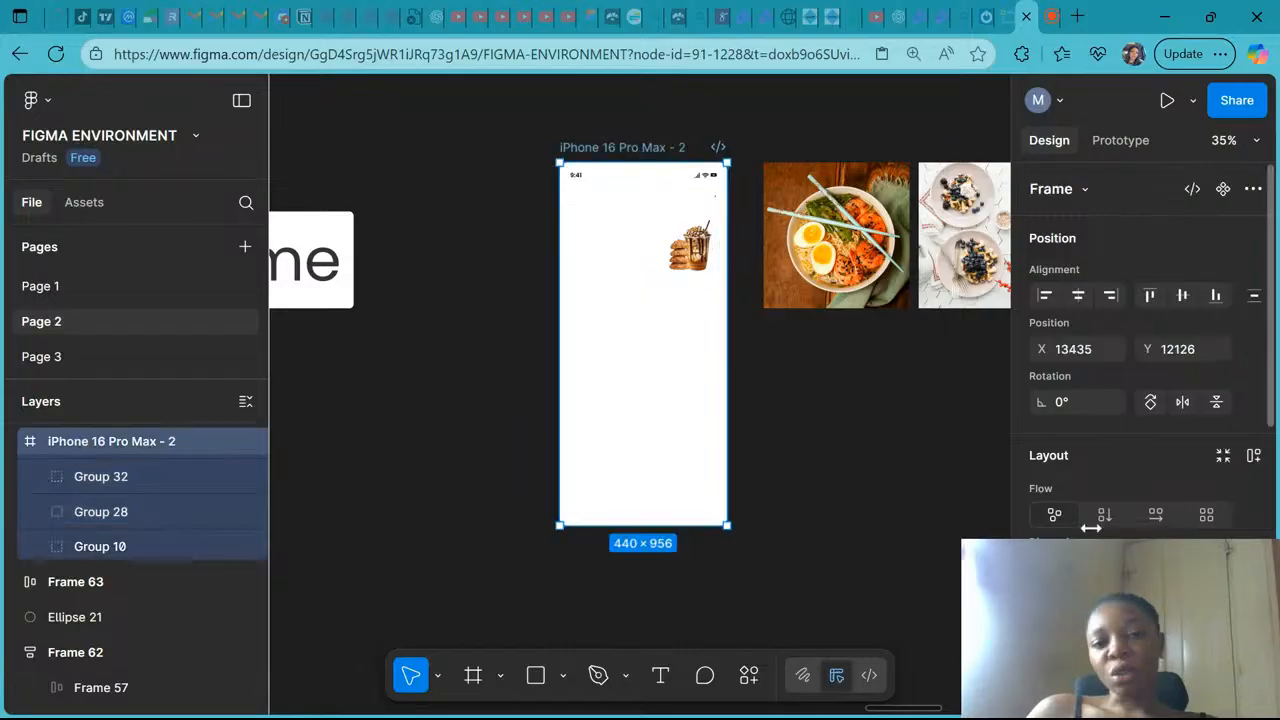
pyautogui.scroll(-5, 1094, 523)
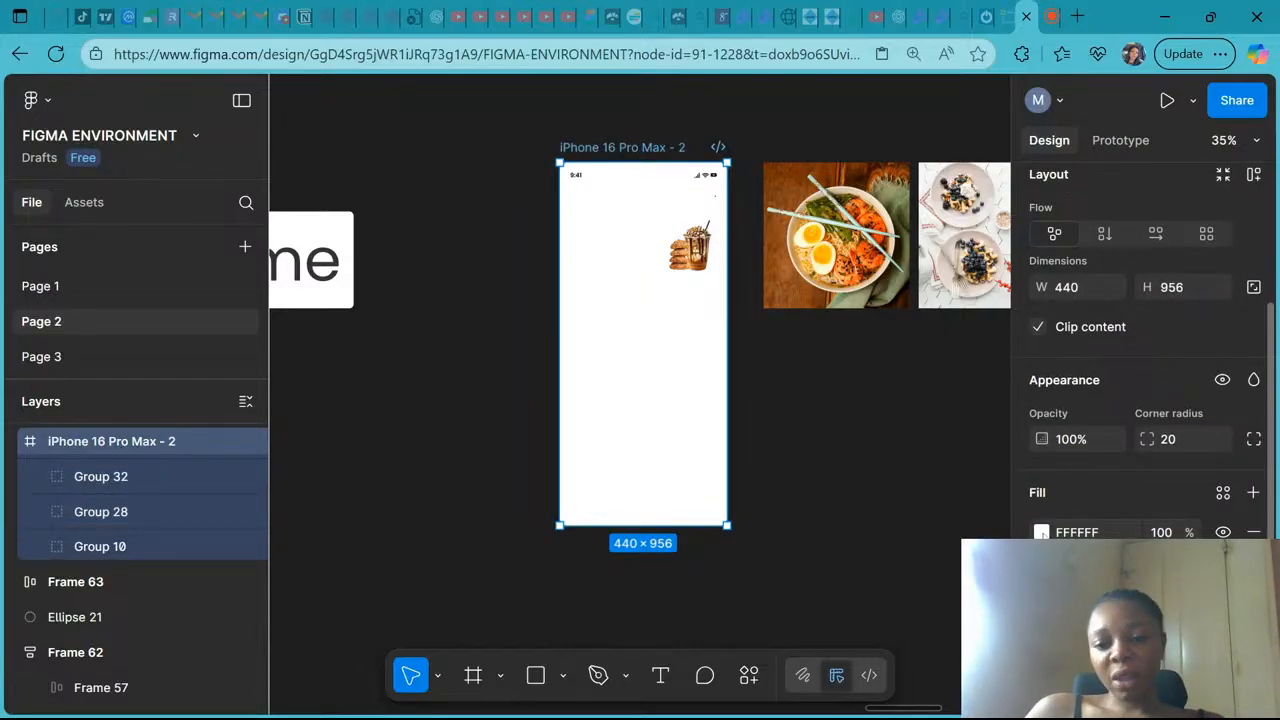
pyautogui.click(1041, 532)
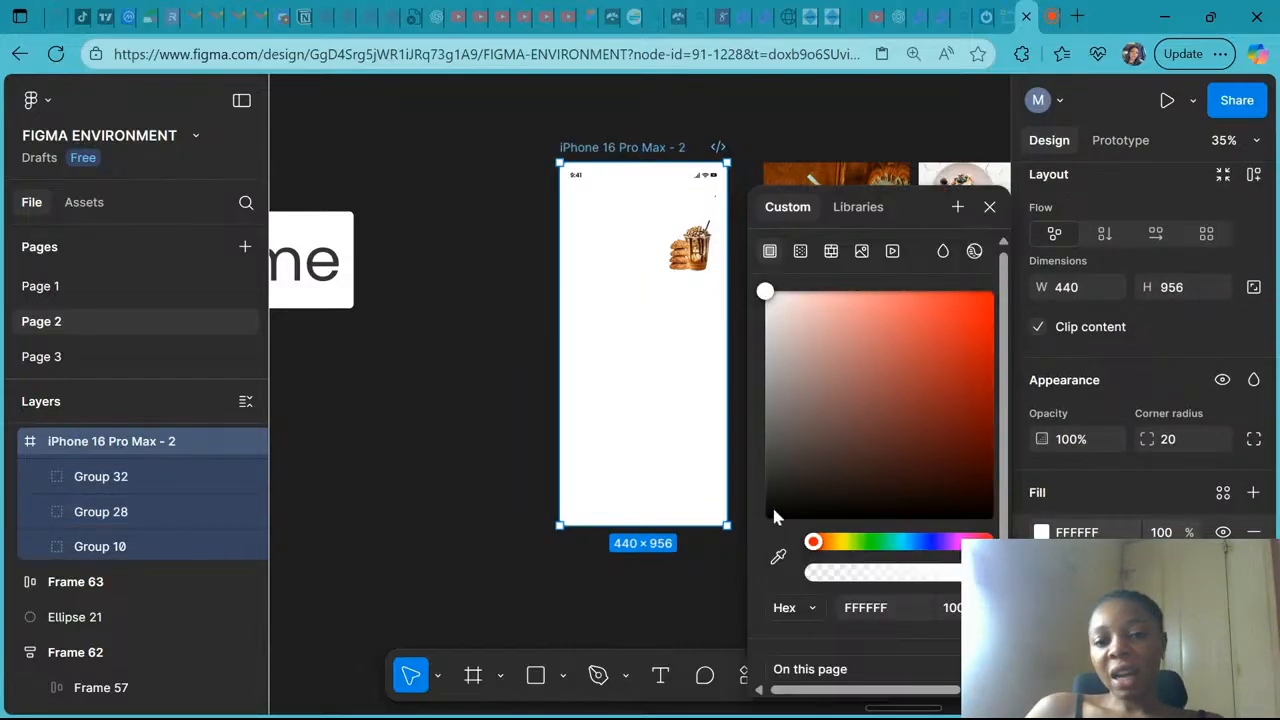
pyautogui.click(774, 508)
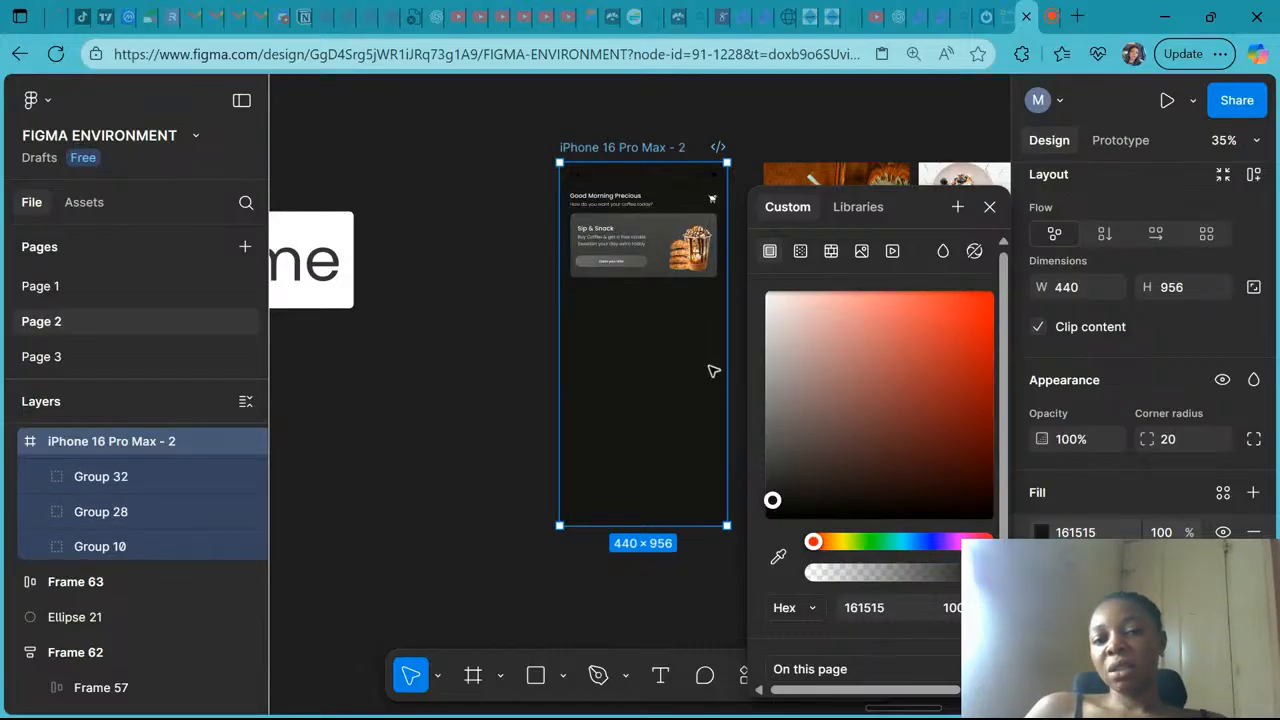
pyautogui.click(989, 206)
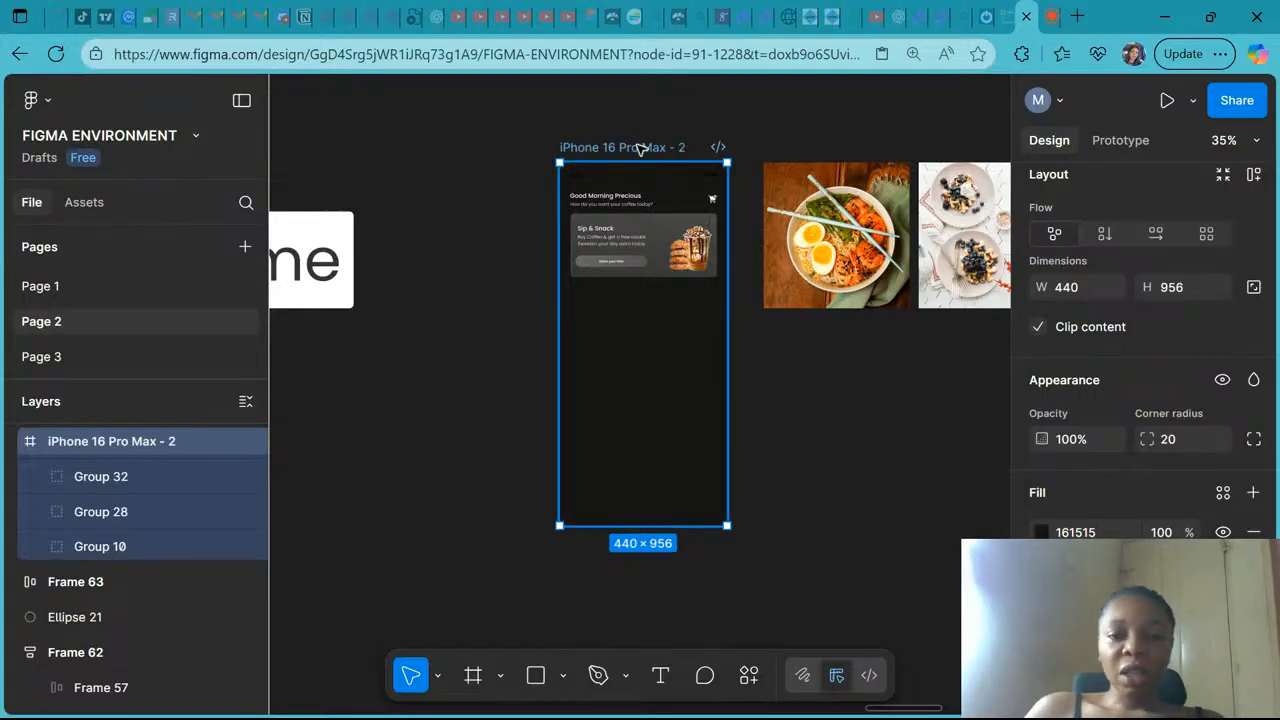
pyautogui.moveTo(645, 148); pyautogui.dragTo(450, 138)
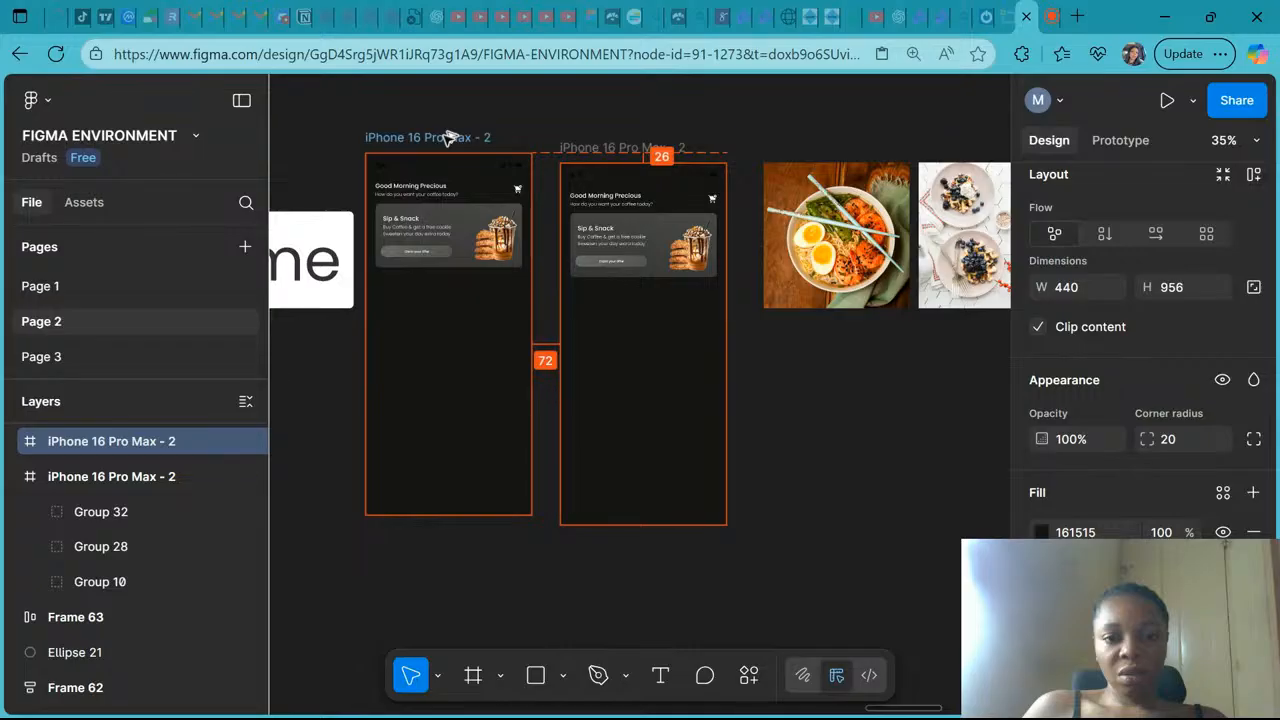
pyautogui.moveTo(450, 138); pyautogui.dragTo(466, 149)
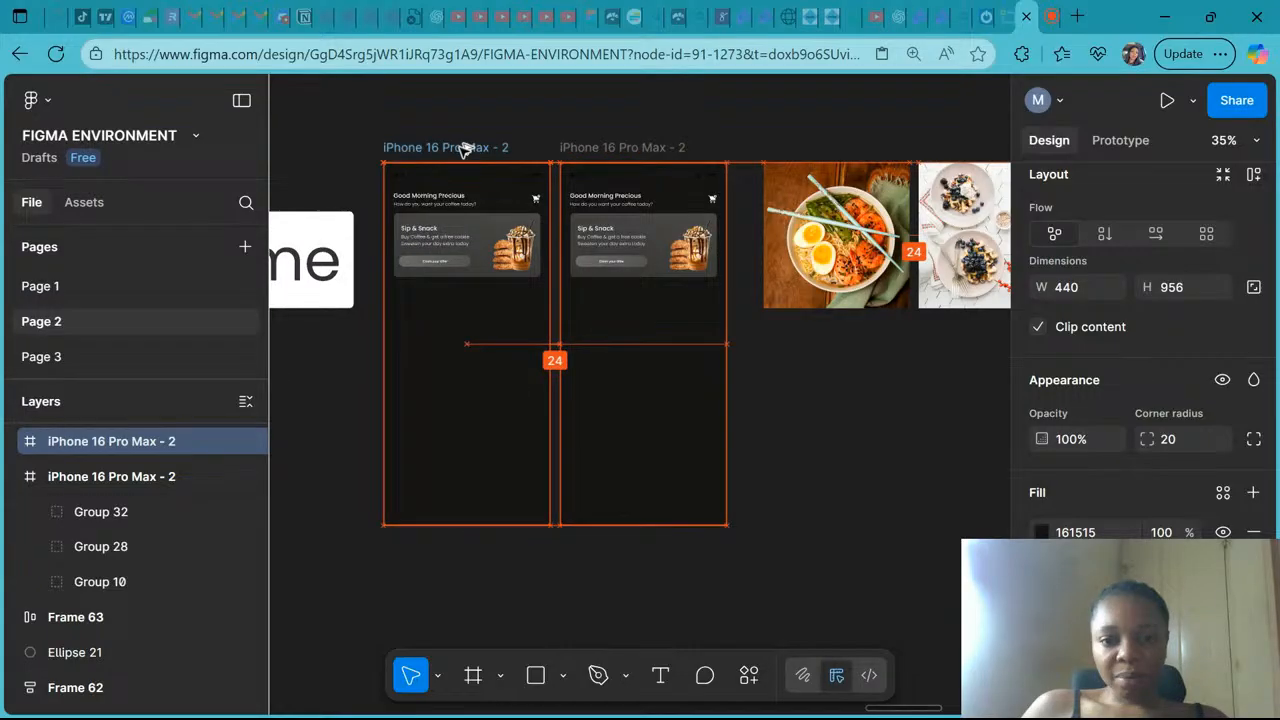
# Change the white selection colour of the greeting header and Sip & Snack banner groups in iPhone 16 Pro Max - 2 to 333333
pyautogui.click(612, 198)
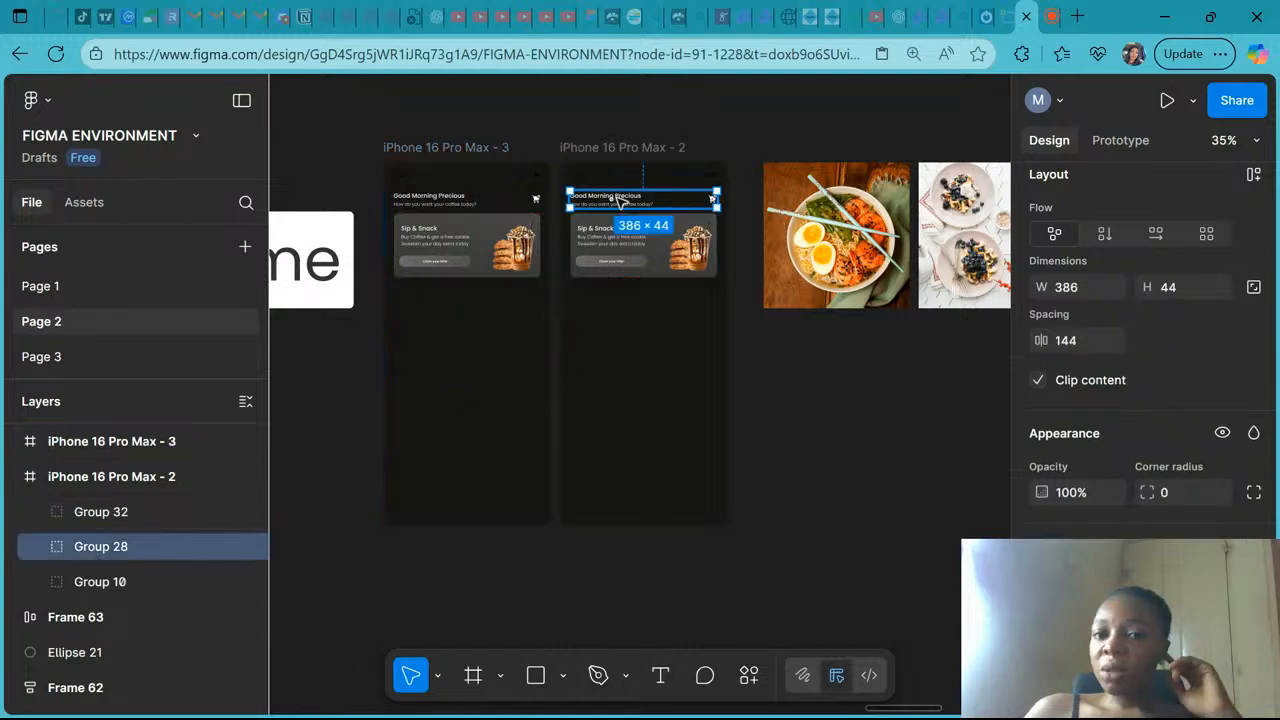
pyautogui.scroll(-3, 1052, 488)
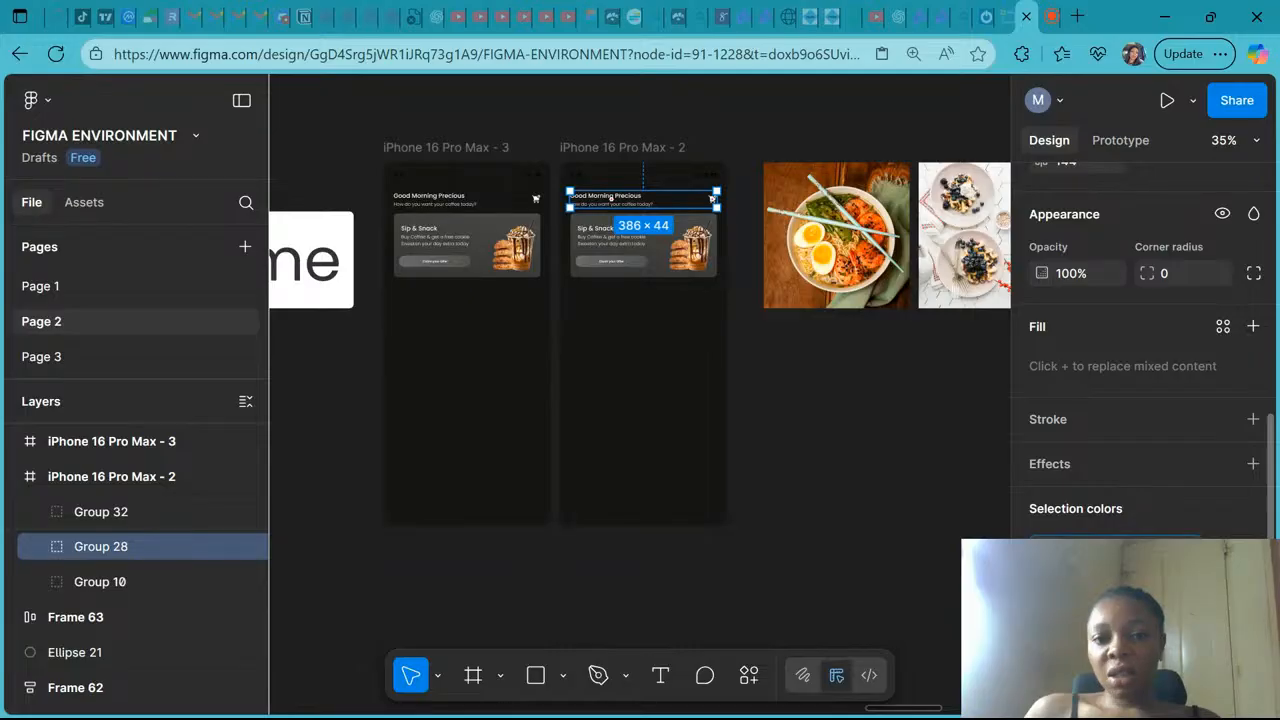
pyautogui.press('Return')
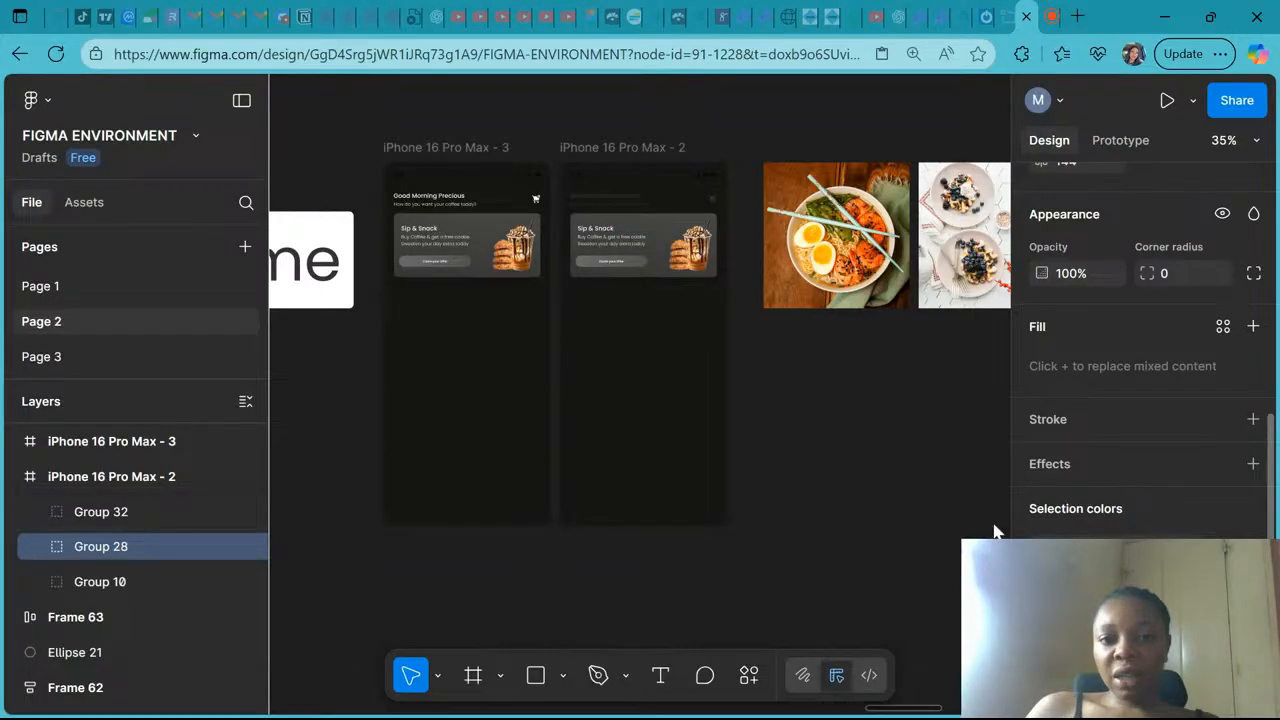
pyautogui.click(639, 266)
pyautogui.click(1084, 520)
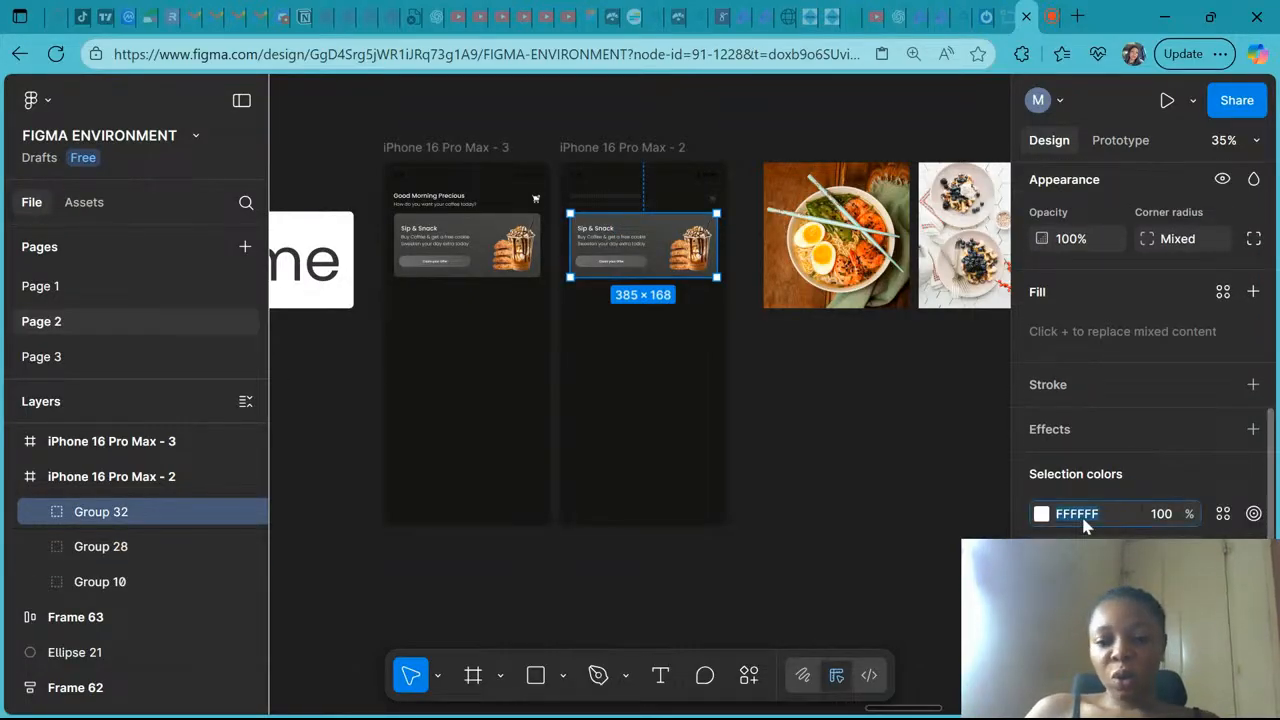
pyautogui.write('33333')
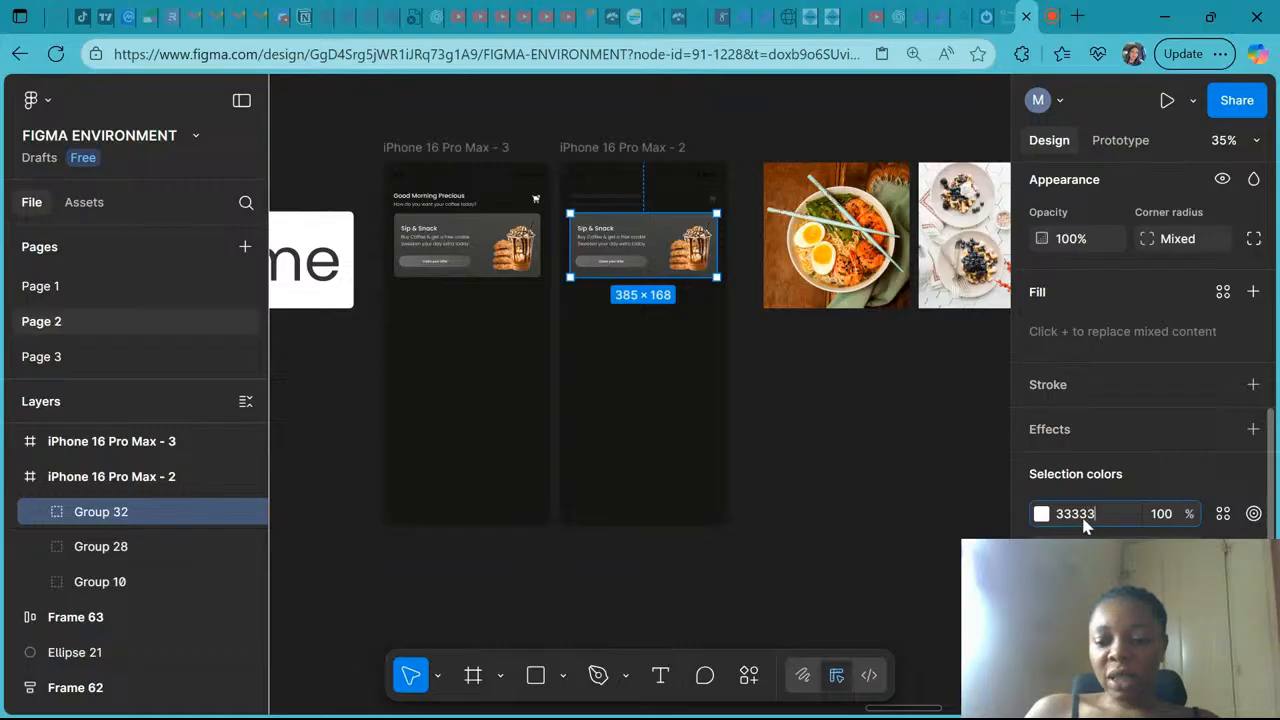
pyautogui.write('3')
pyautogui.press('Return')
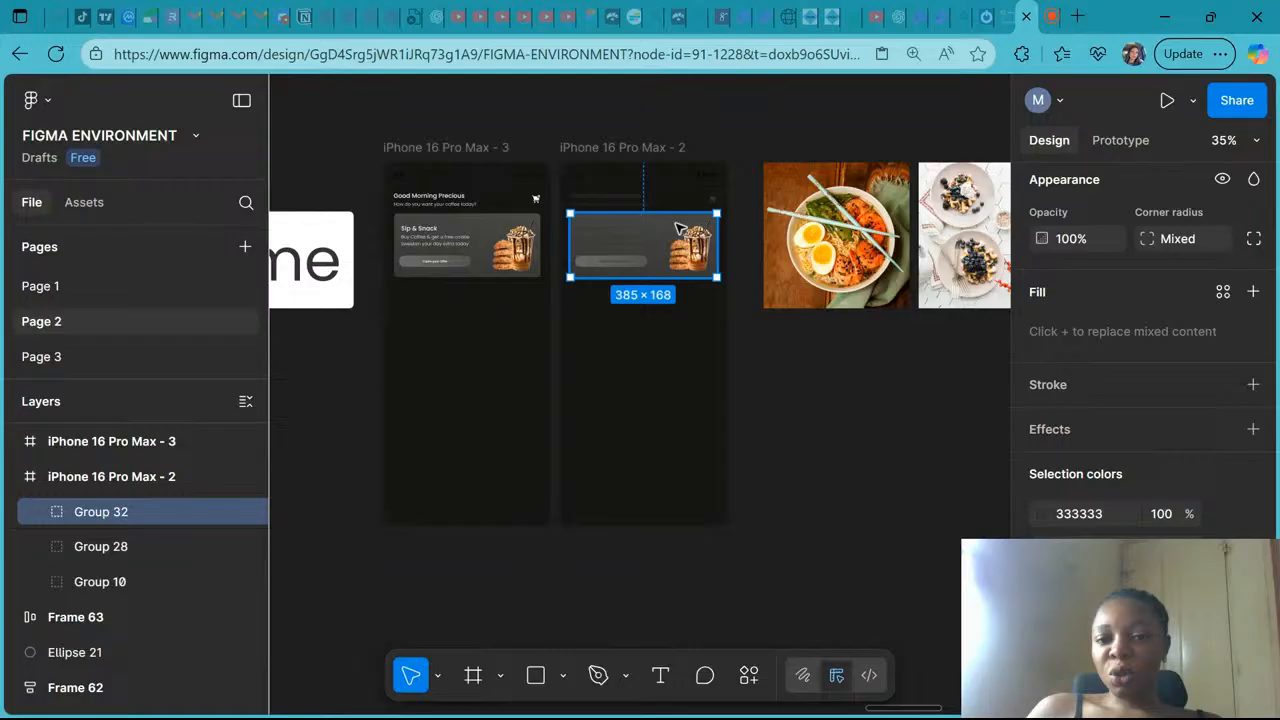
# Set the iPhone 16 Pro Max - 2 frame's fill to FFFFFF
pyautogui.scroll(1, 685, 232)
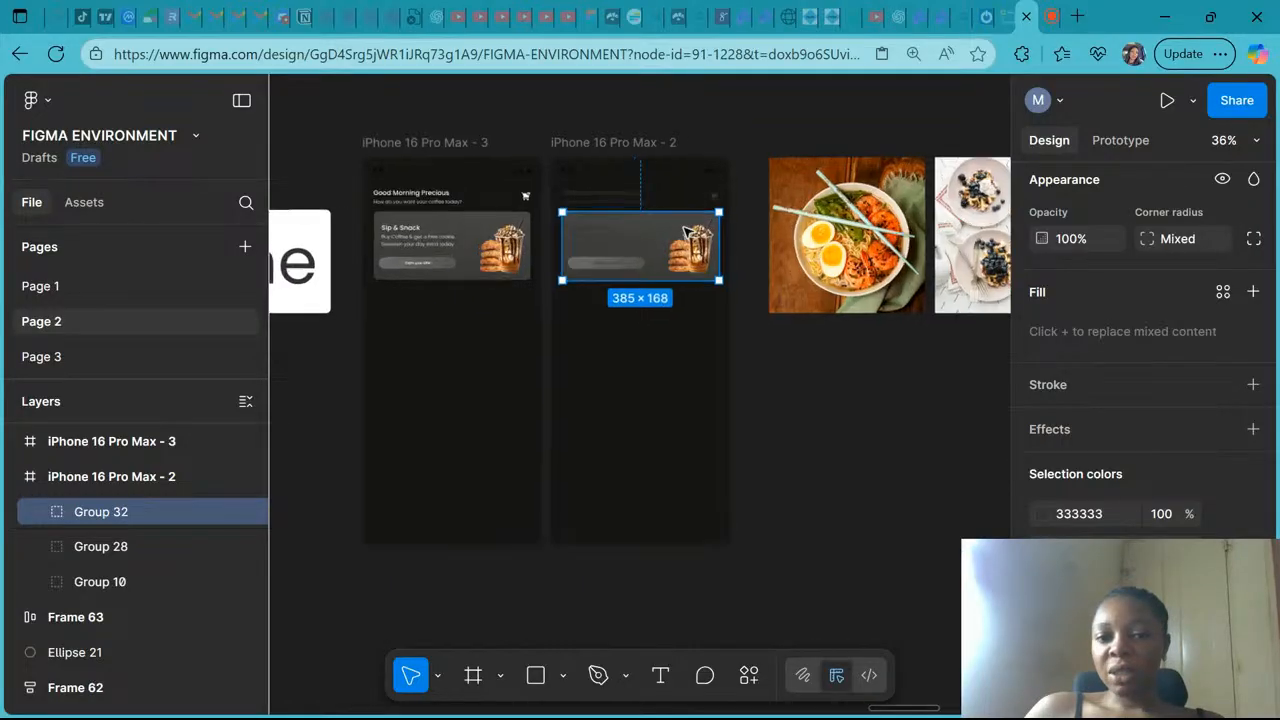
pyautogui.scroll(3, 685, 232)
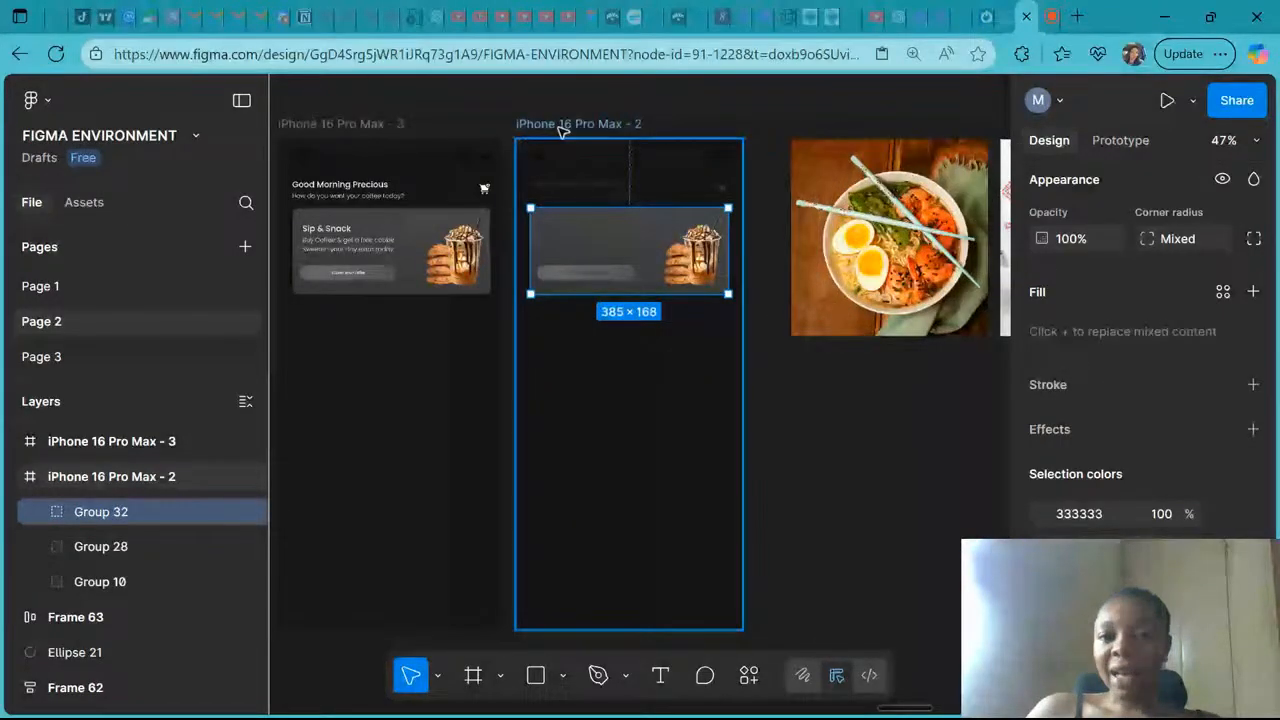
pyautogui.click(561, 126)
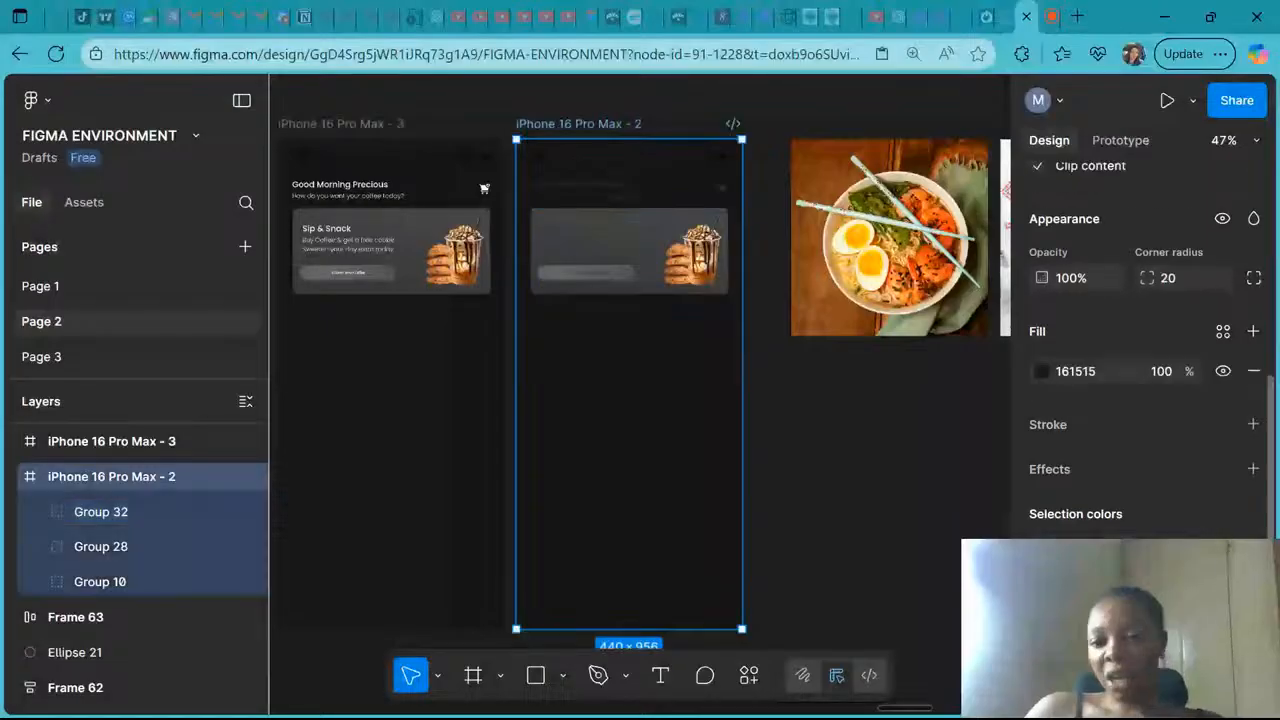
pyautogui.scroll(-2, 1086, 341)
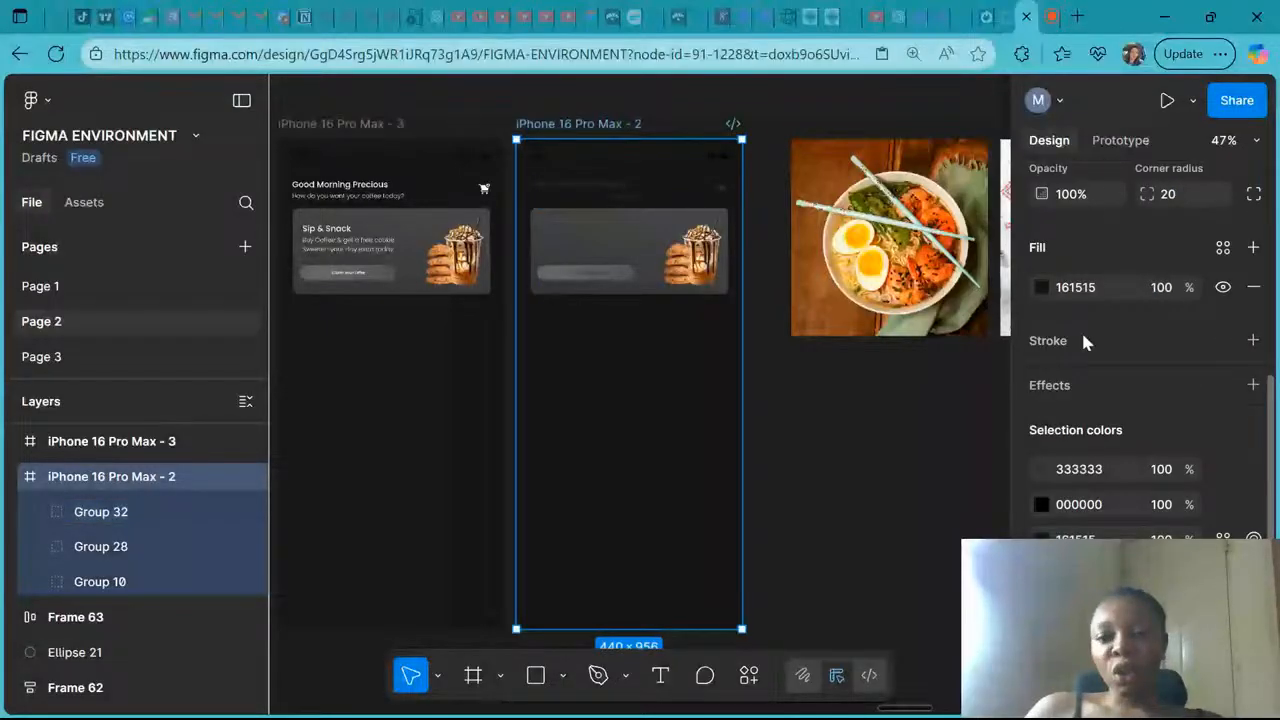
pyautogui.click(1076, 287)
pyautogui.write('ffffffff')
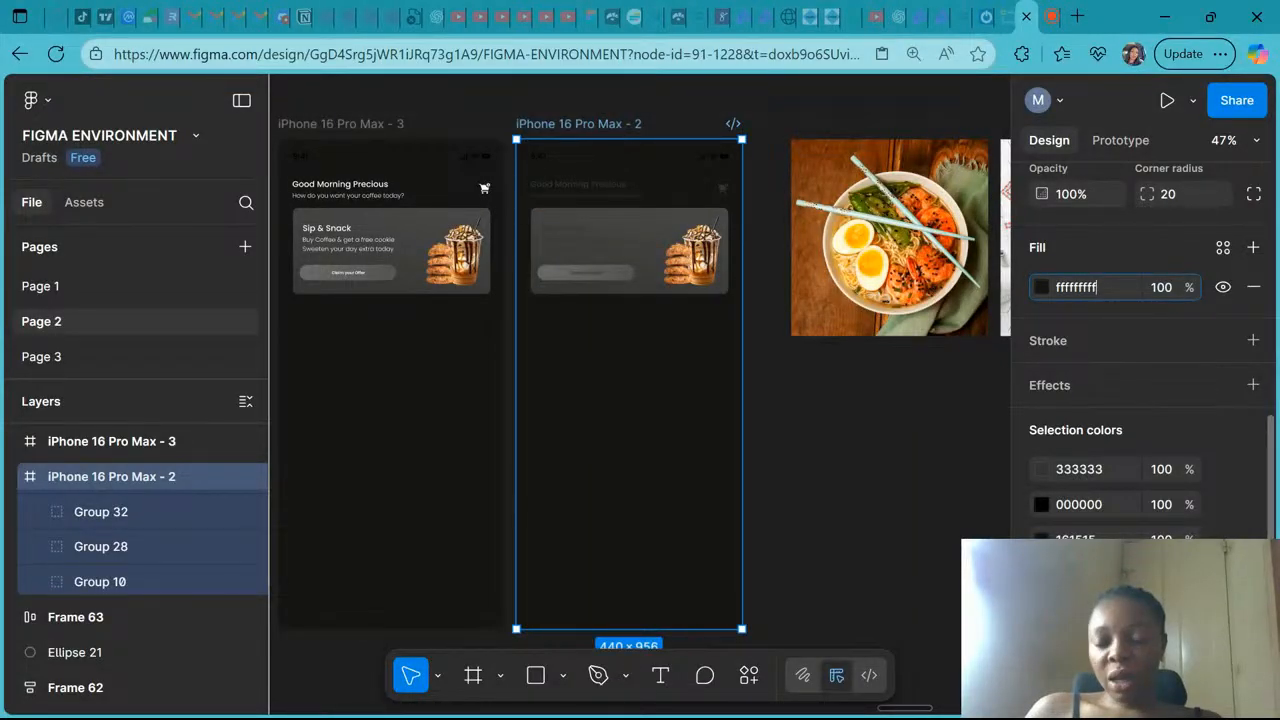
pyautogui.press('Return')
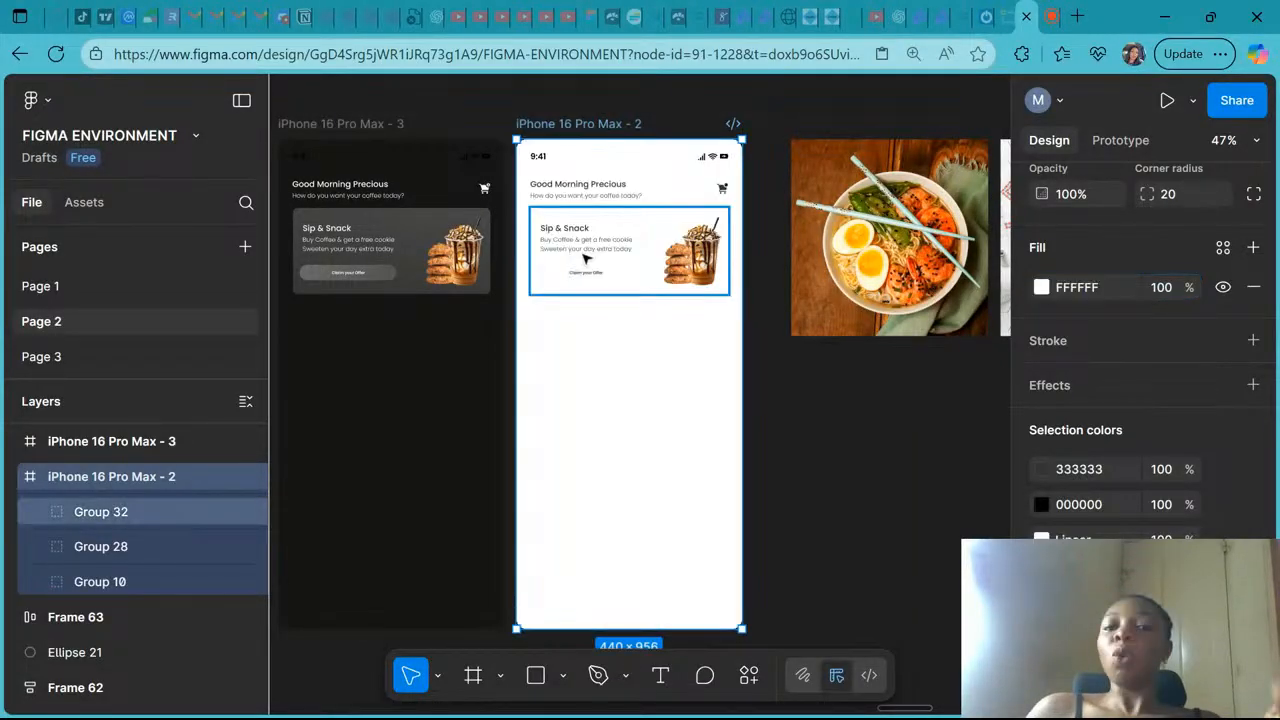
# Recolour the 0% stop of the linear gradient on the Sip & Snack banner's background rectangle to light pink F2ABAB in iPhone 16 Pro Max - 2
pyautogui.click(587, 258)
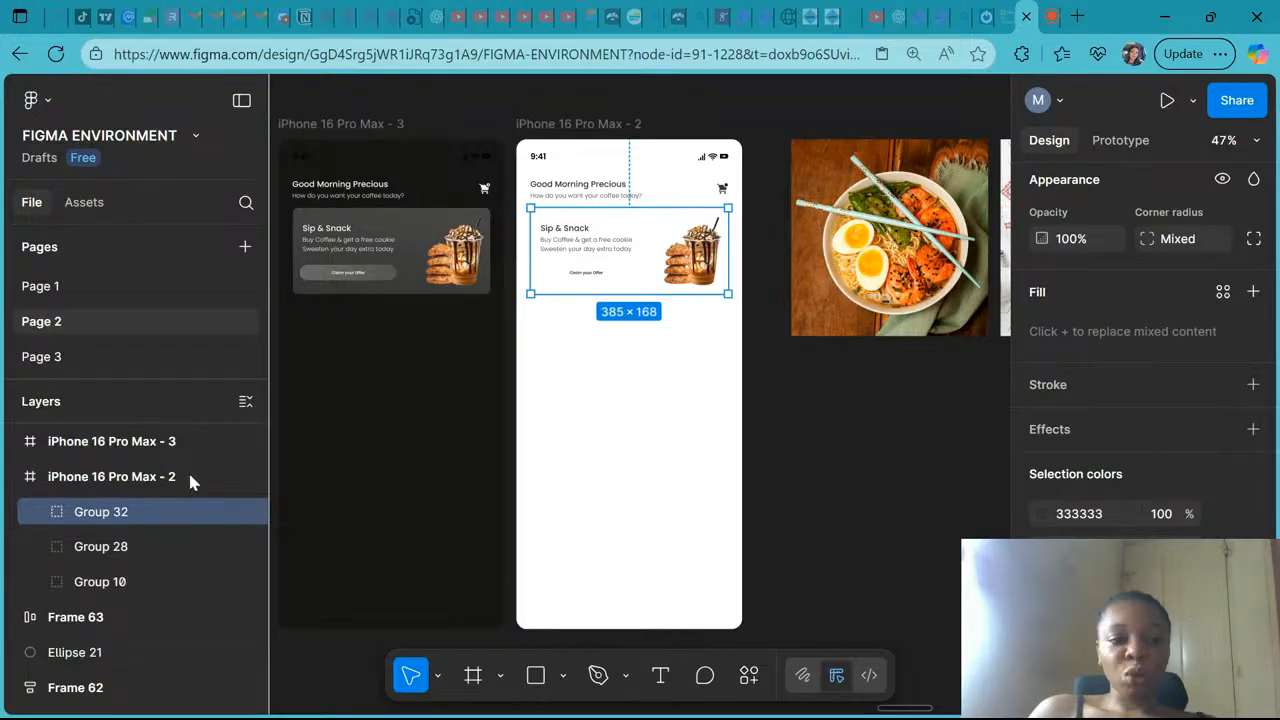
pyautogui.click(39, 513)
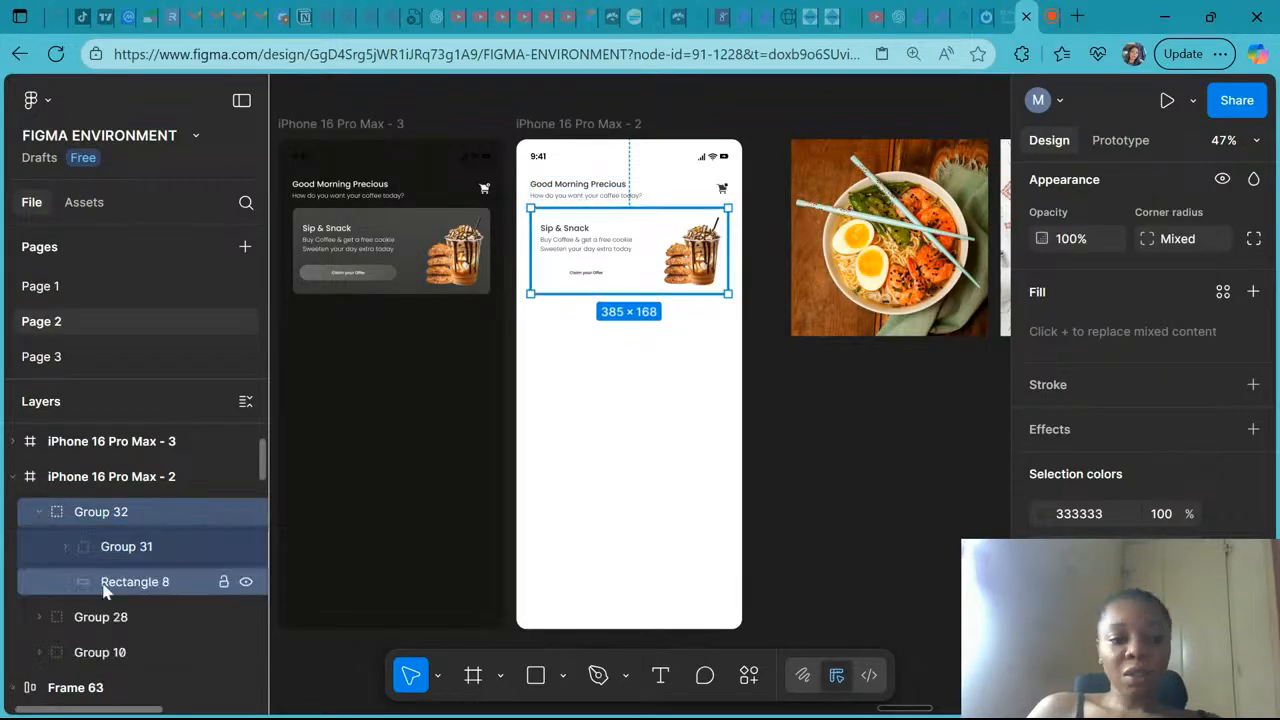
pyautogui.click(103, 582)
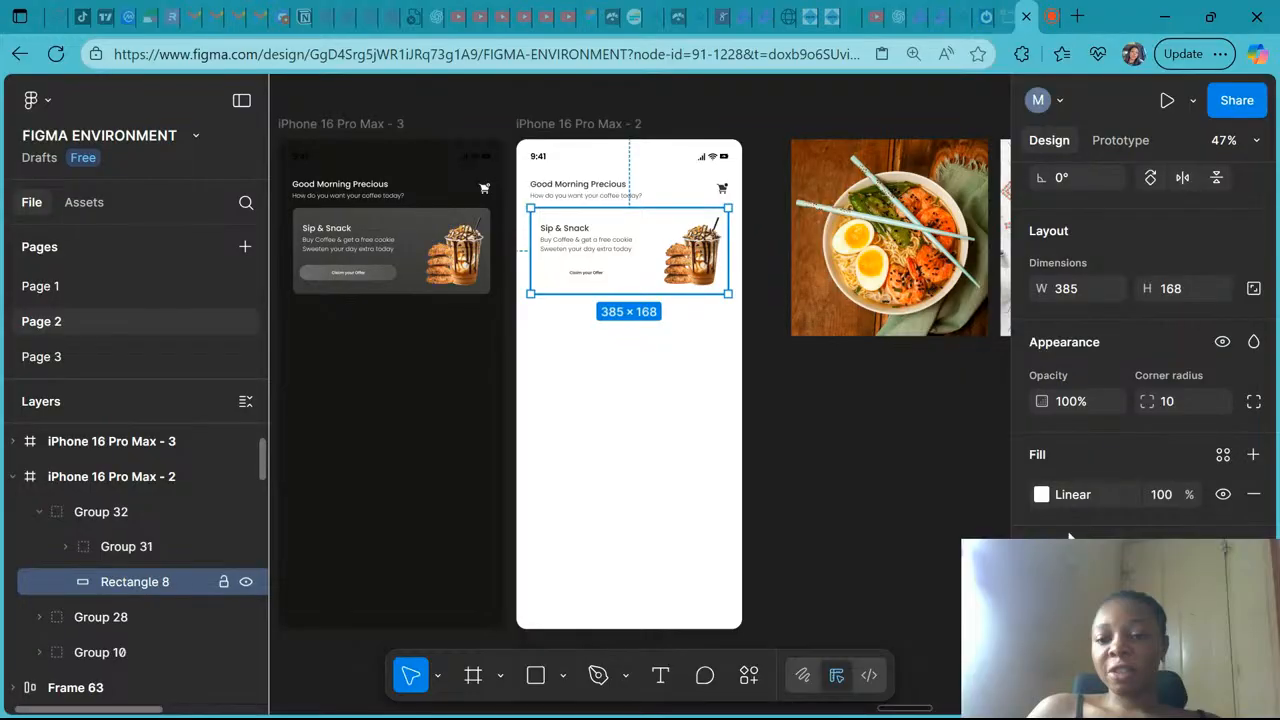
pyautogui.click(1041, 494)
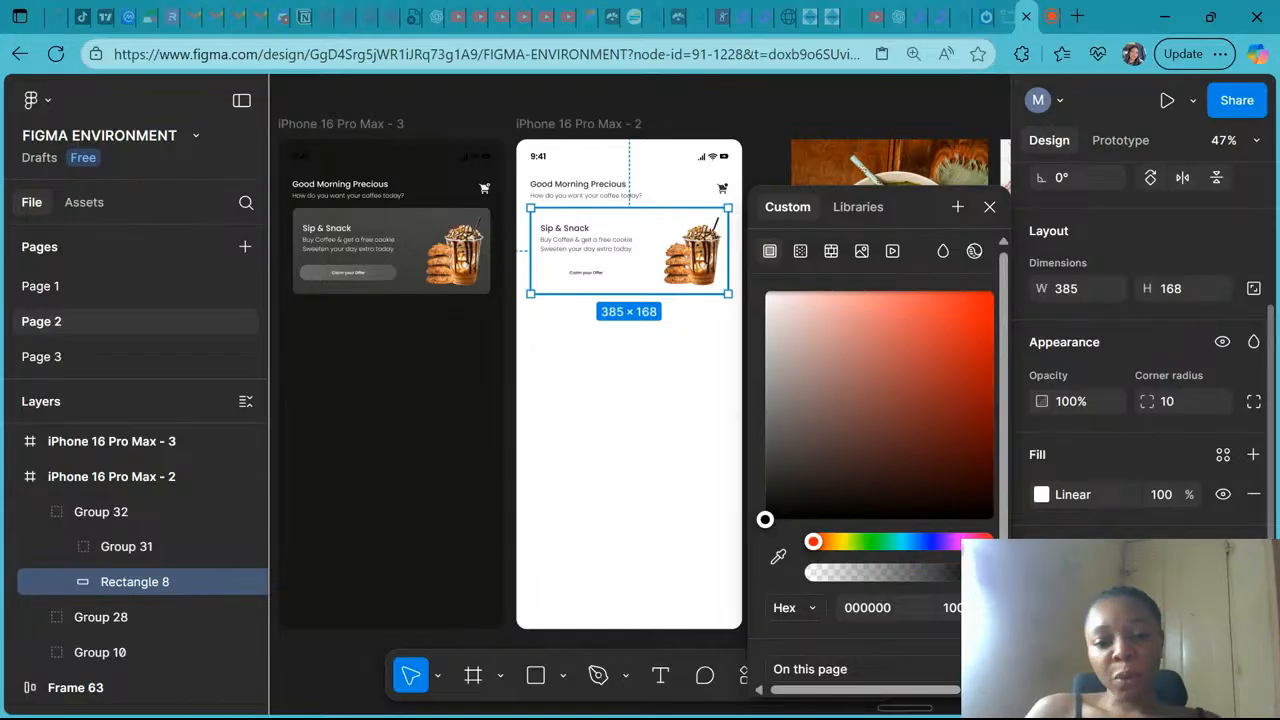
pyautogui.click(1041, 495)
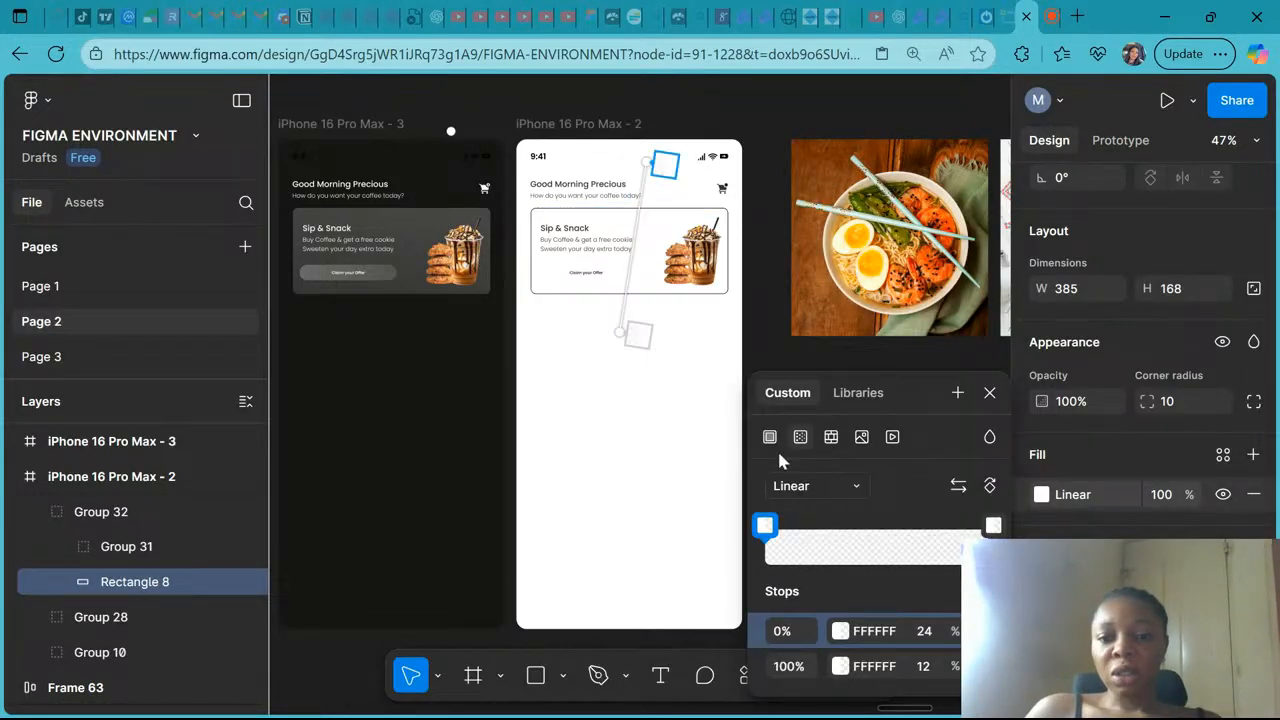
pyautogui.click(840, 630)
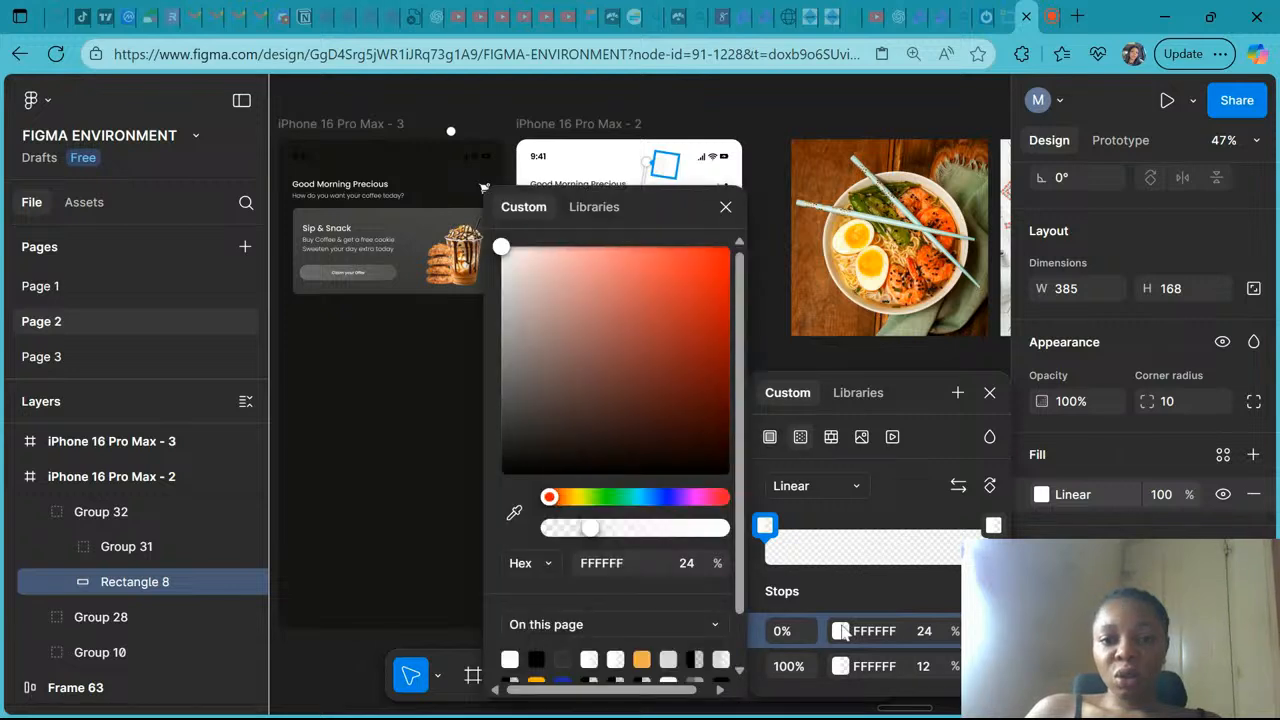
pyautogui.click(539, 276)
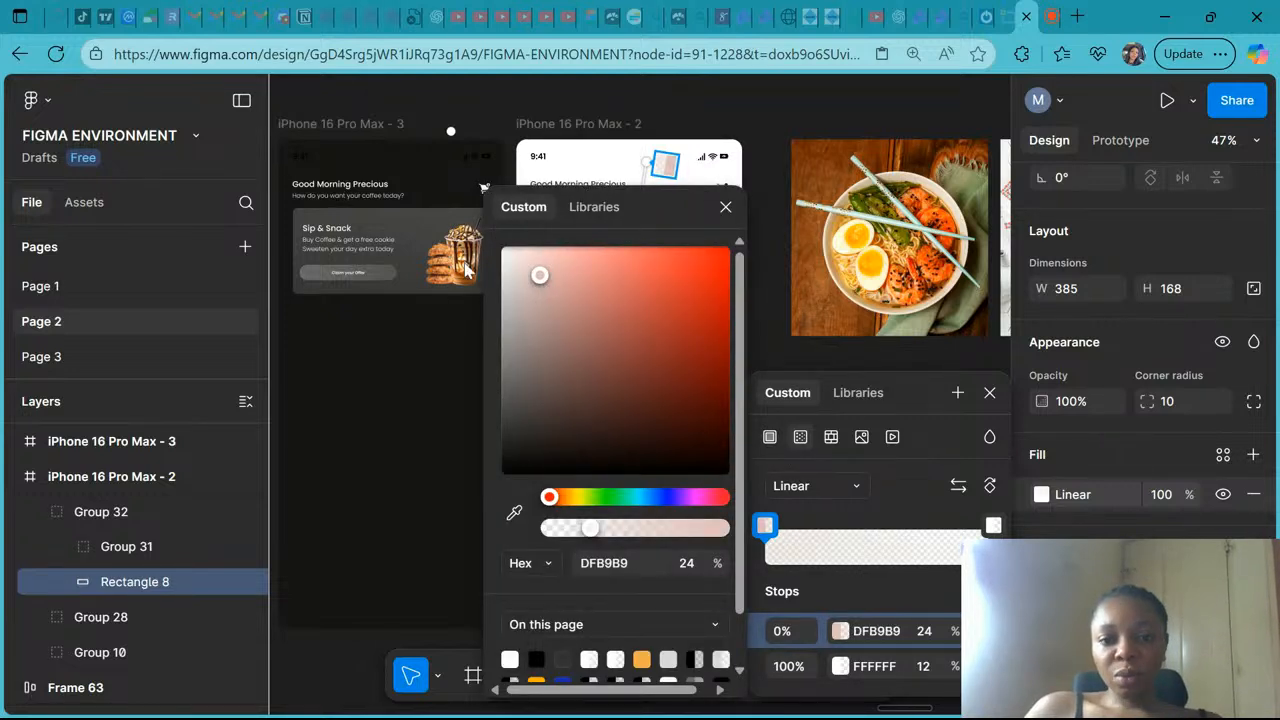
pyautogui.moveTo(640, 204); pyautogui.dragTo(470, 324)
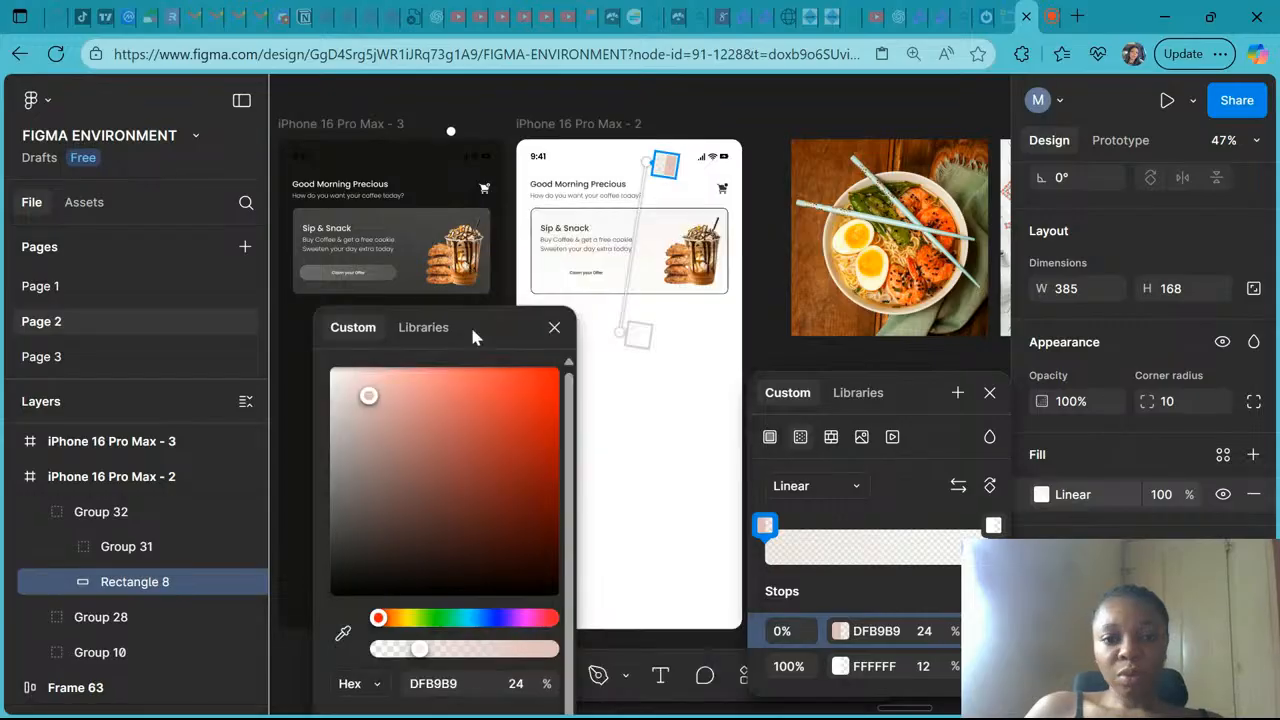
pyautogui.click(395, 375)
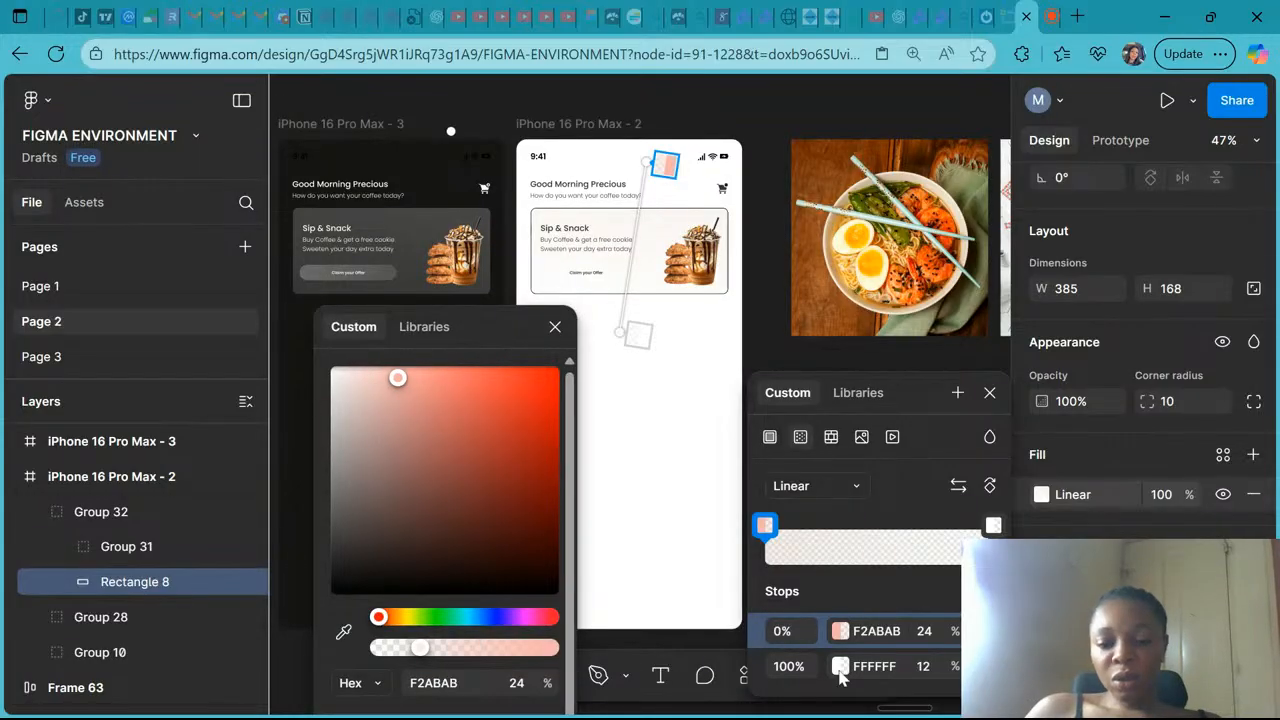
# Recolour the 100% stop of the banner rectangle's linear gradient to light teal 82D6D3 and set both stops' opacity to 32%
pyautogui.click(840, 666)
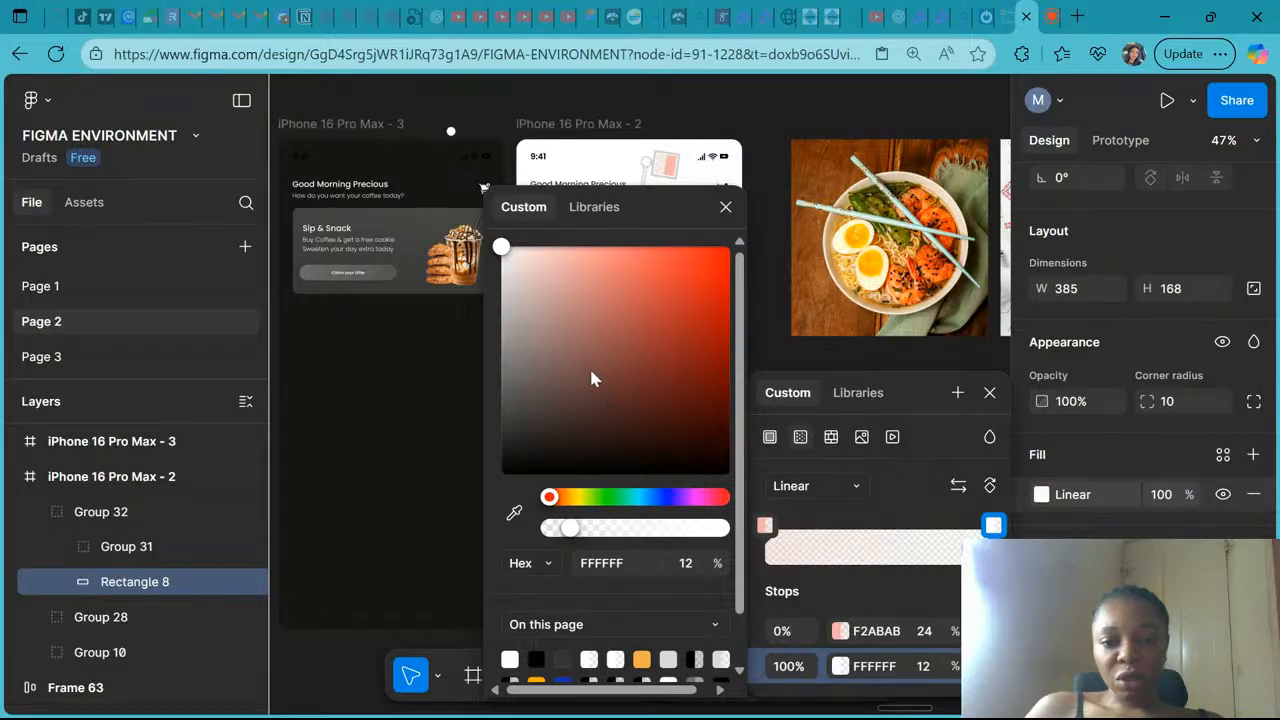
pyautogui.click(572, 341)
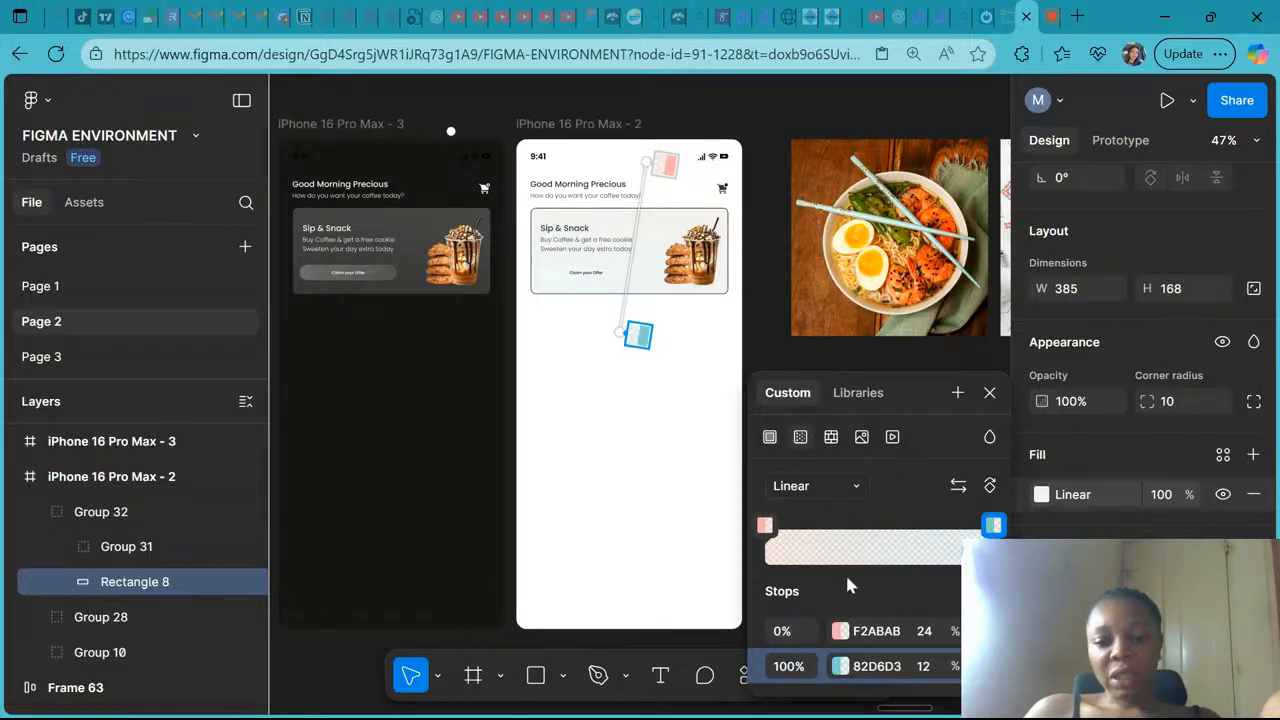
pyautogui.click(941, 630)
pyautogui.write('32')
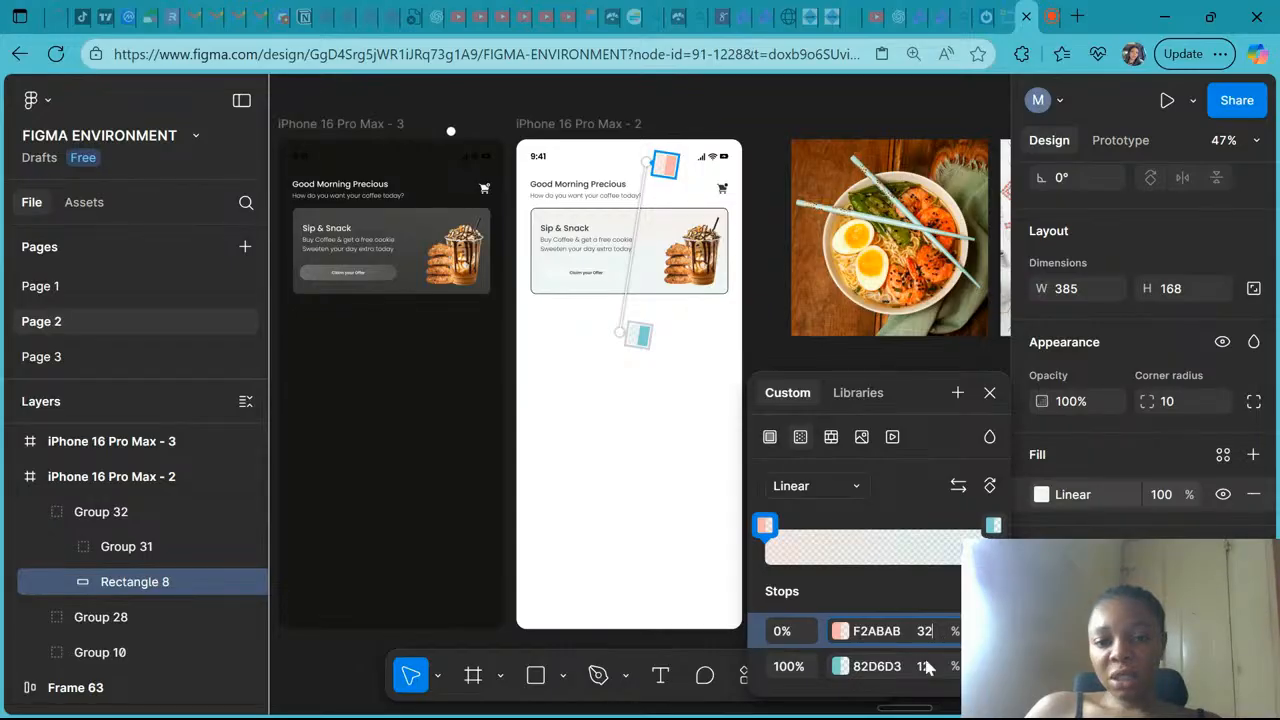
pyautogui.click(927, 668)
pyautogui.write('32')
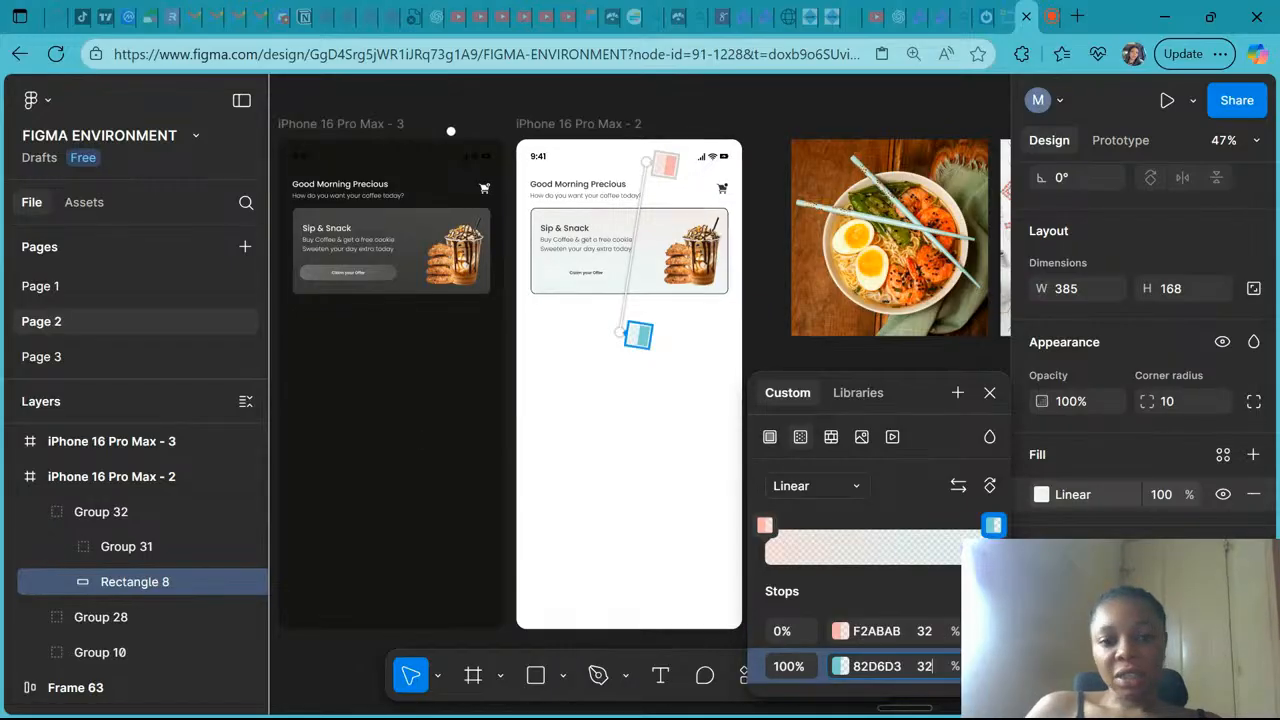
pyautogui.click(419, 439)
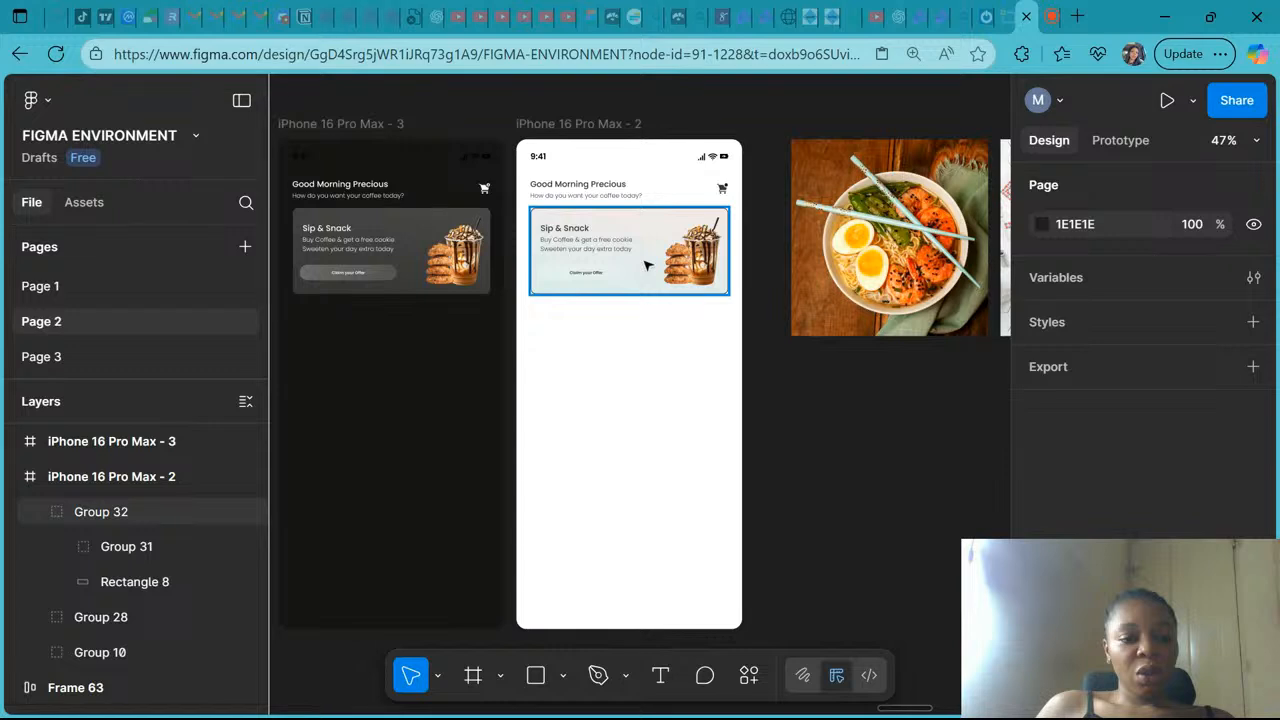
pyautogui.moveTo(645, 265); pyautogui.dragTo(628, 266)
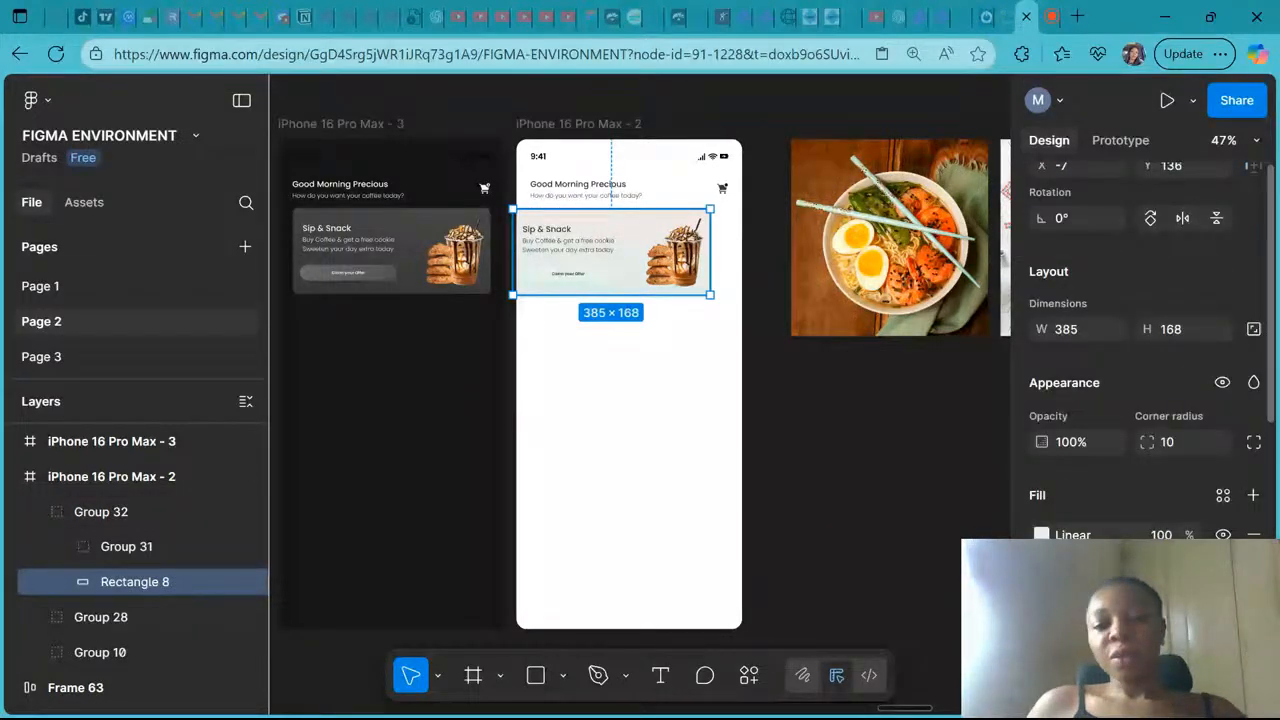
pyautogui.hotkey('ctrl', 'z')
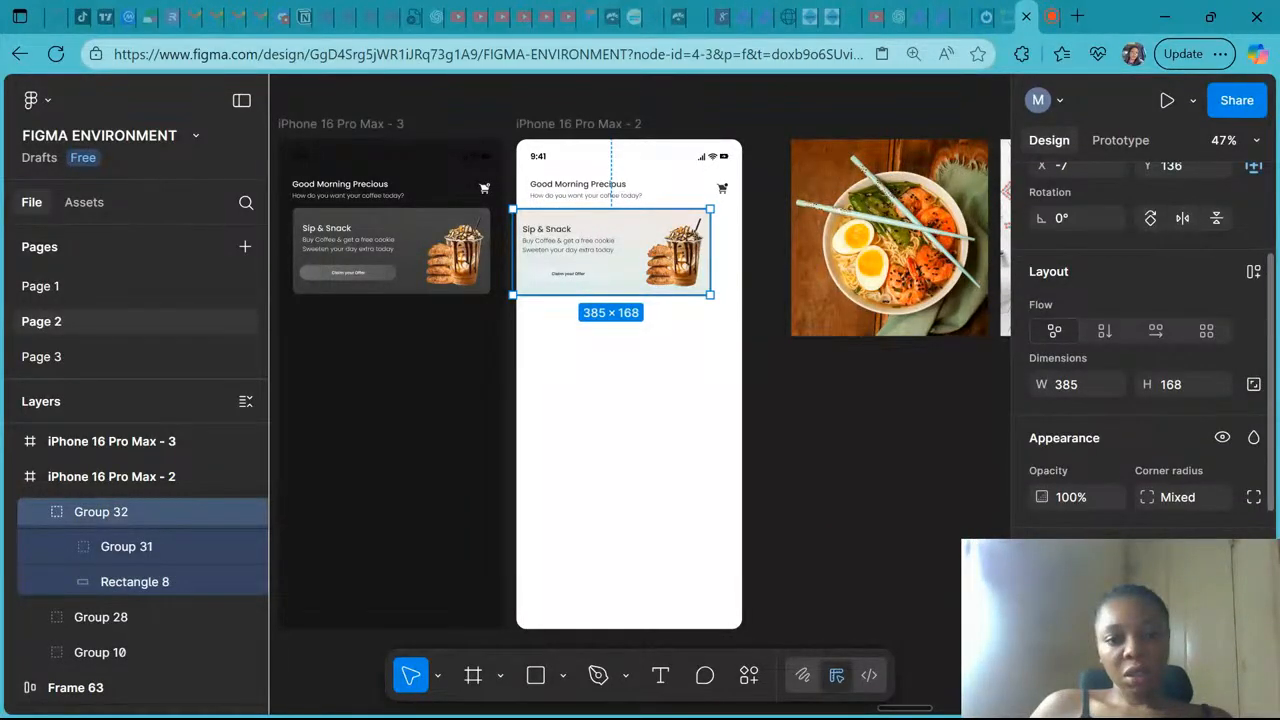
pyautogui.hotkey('ctrl', 'z')
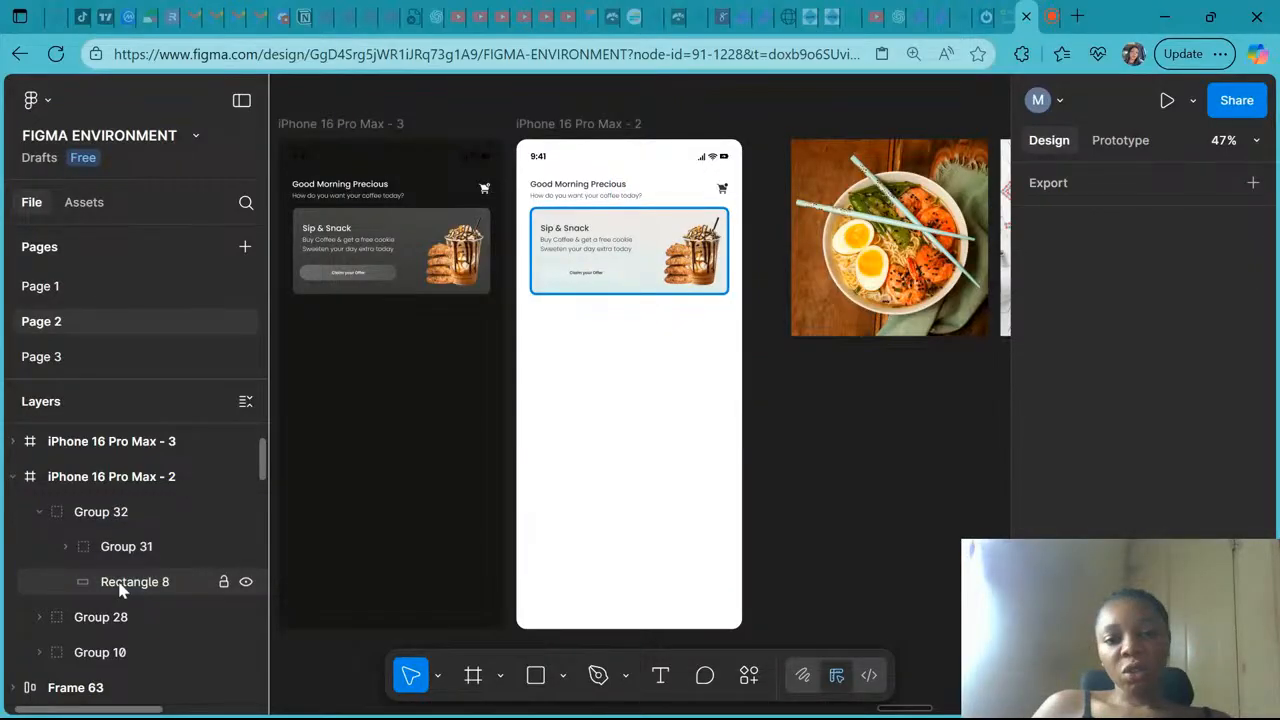
# Set the stroke of the Sip & Snack banner's background rectangle (Rectangle 8) to weight 0.5 and colour 998888
pyautogui.click(120, 590)
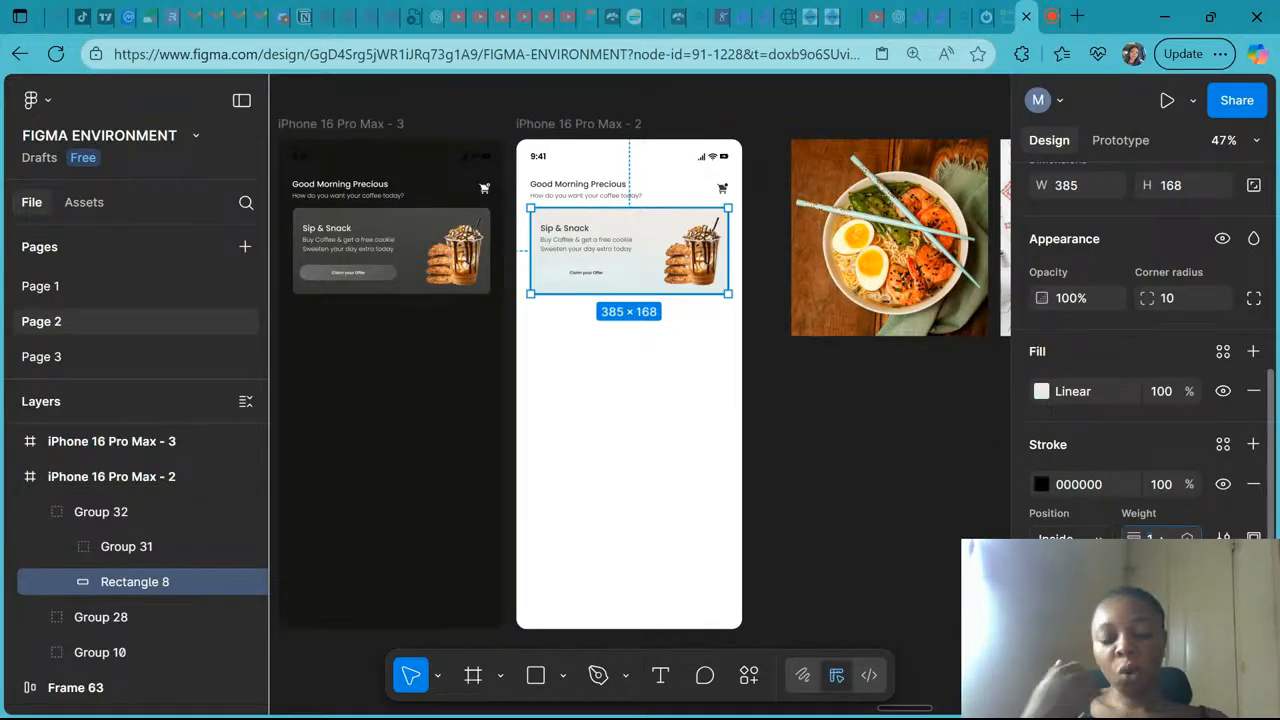
pyautogui.write('0.5')
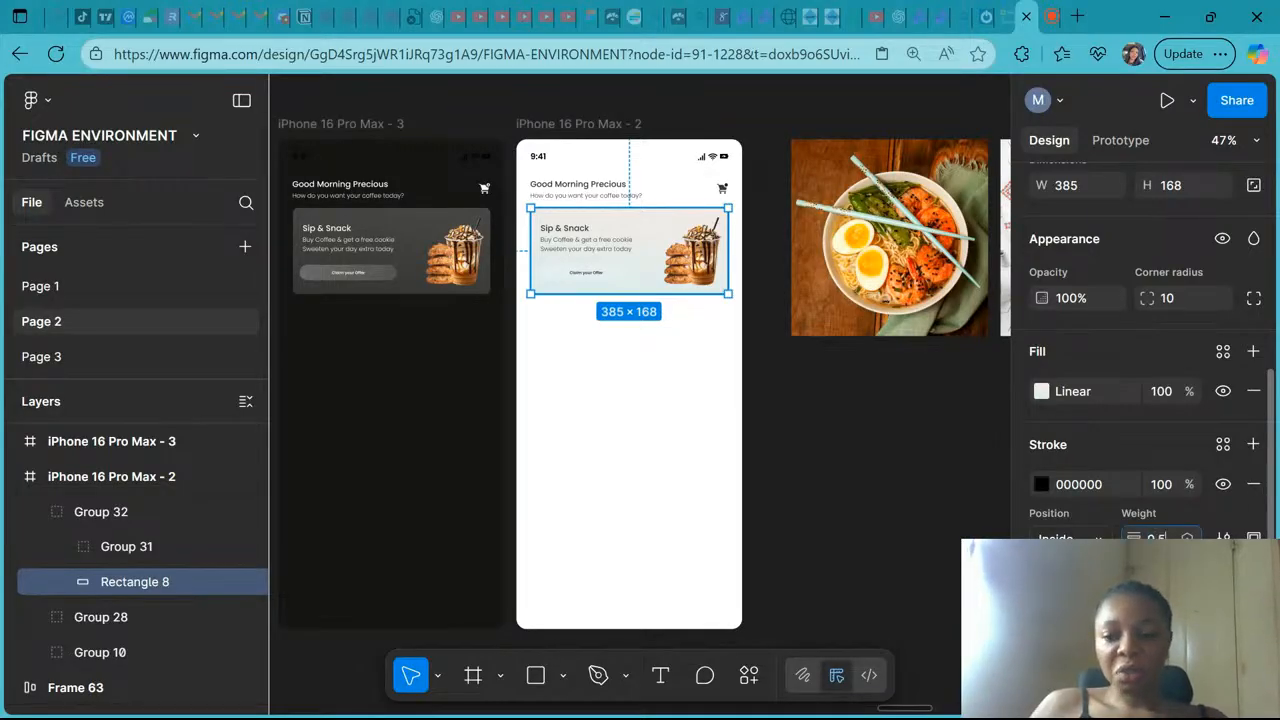
pyautogui.press('Return')
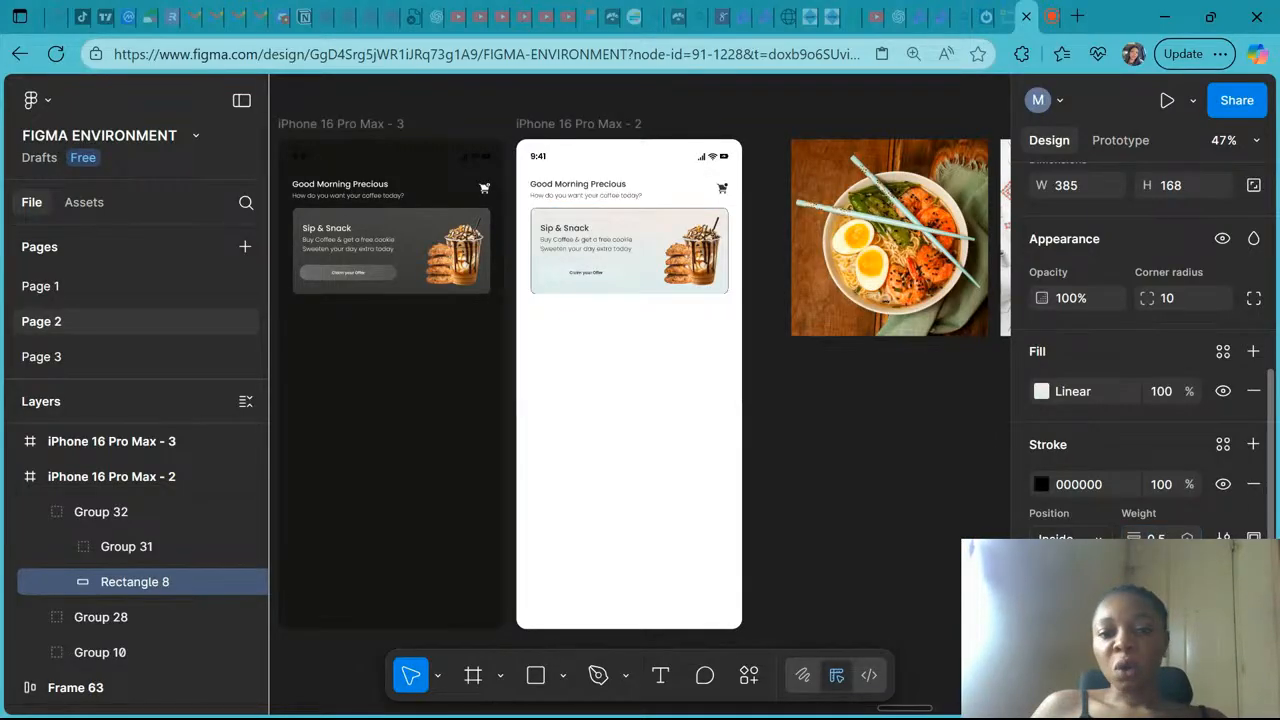
pyautogui.click(1040, 485)
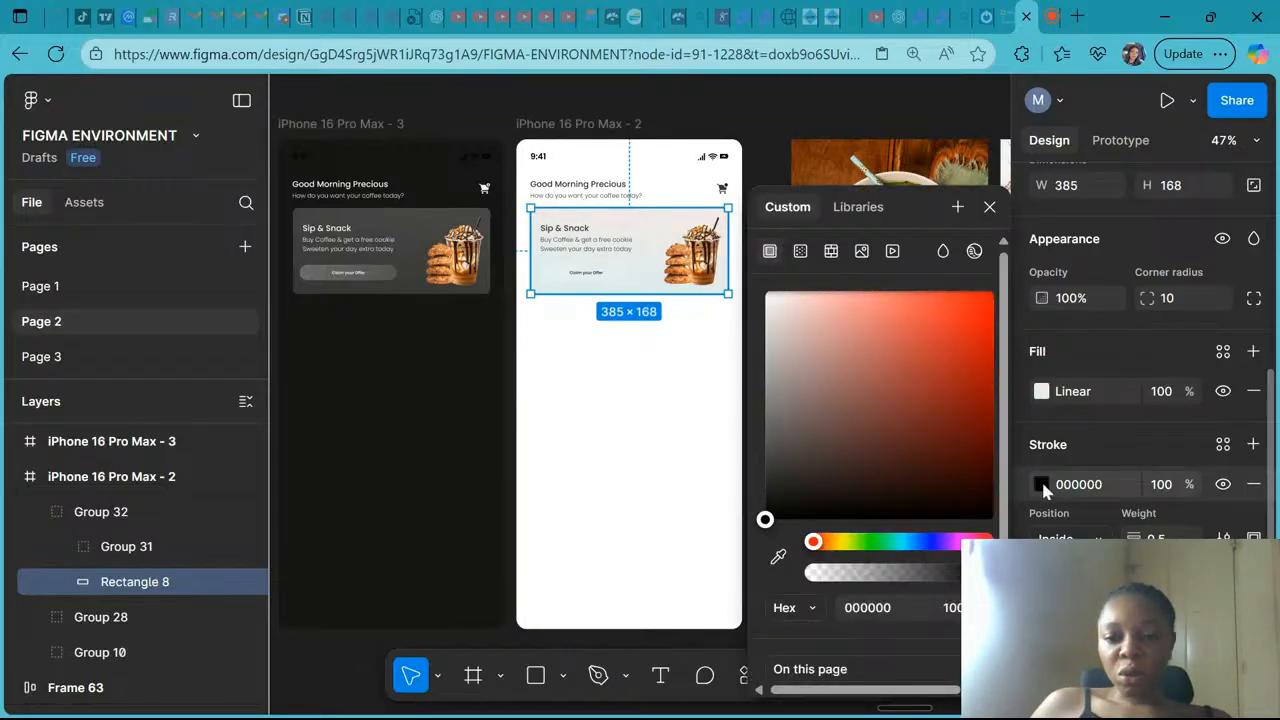
pyautogui.click(789, 384)
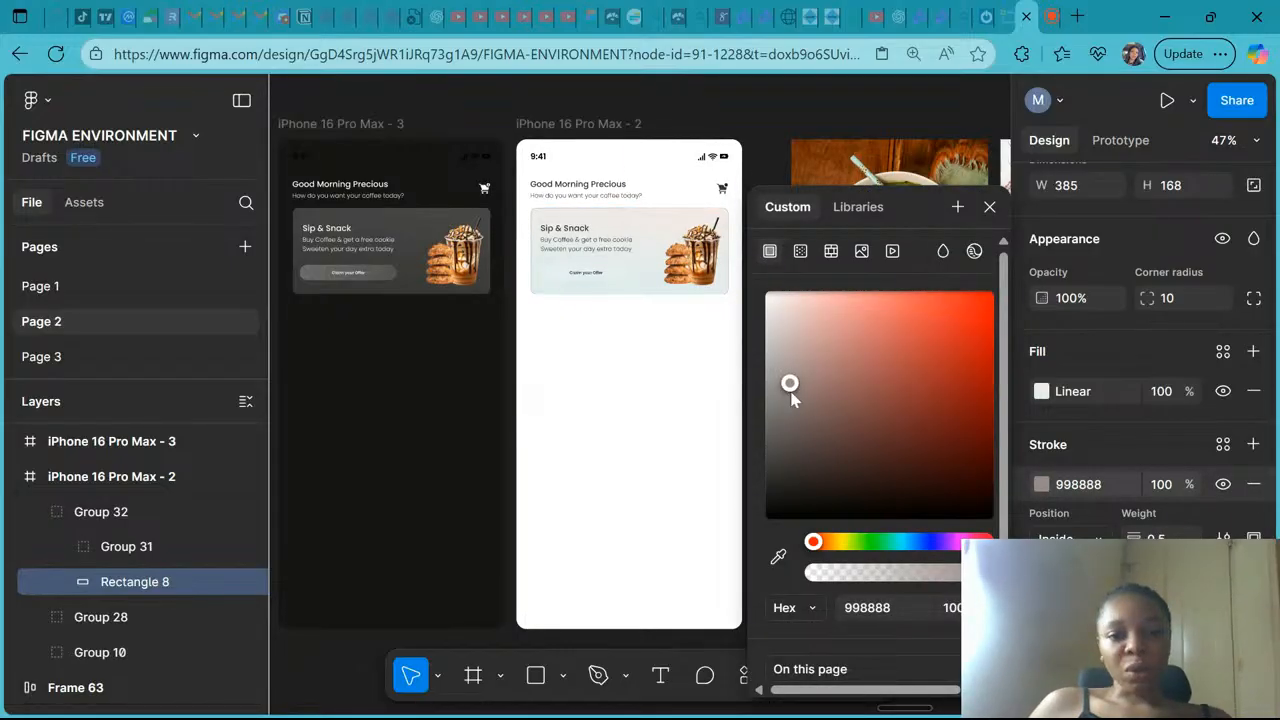
pyautogui.click(990, 207)
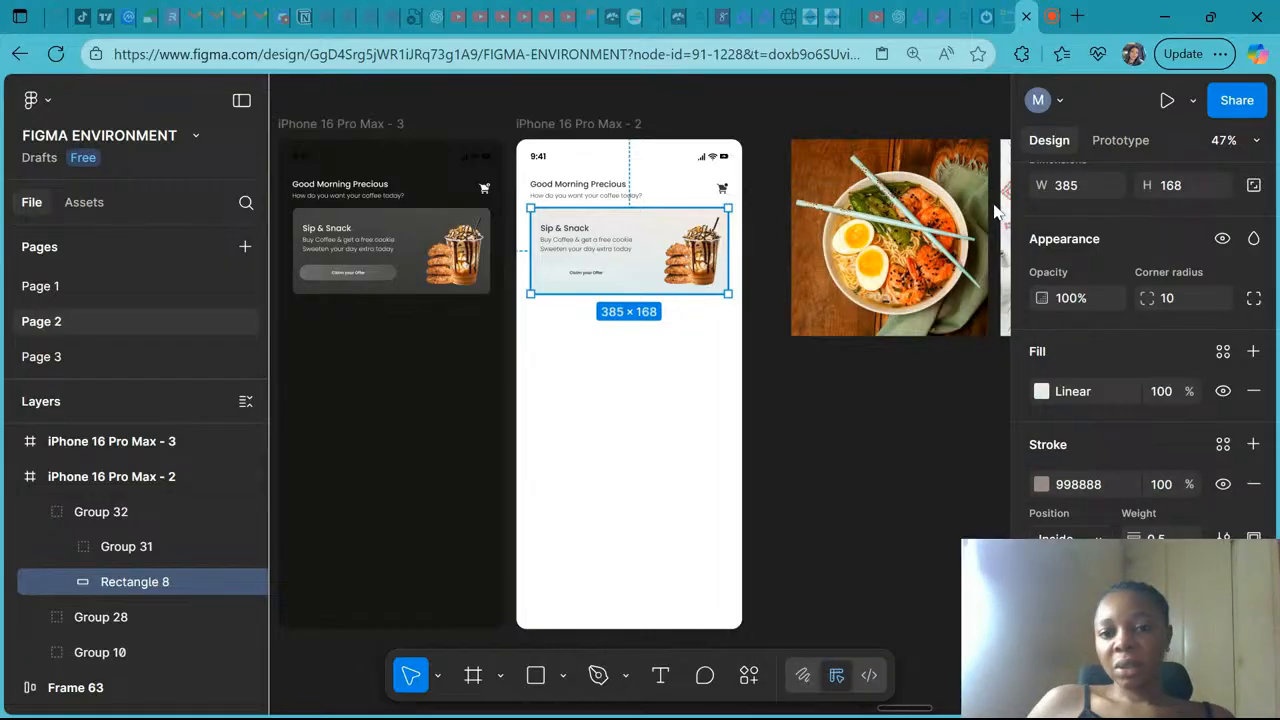
pyautogui.click(840, 428)
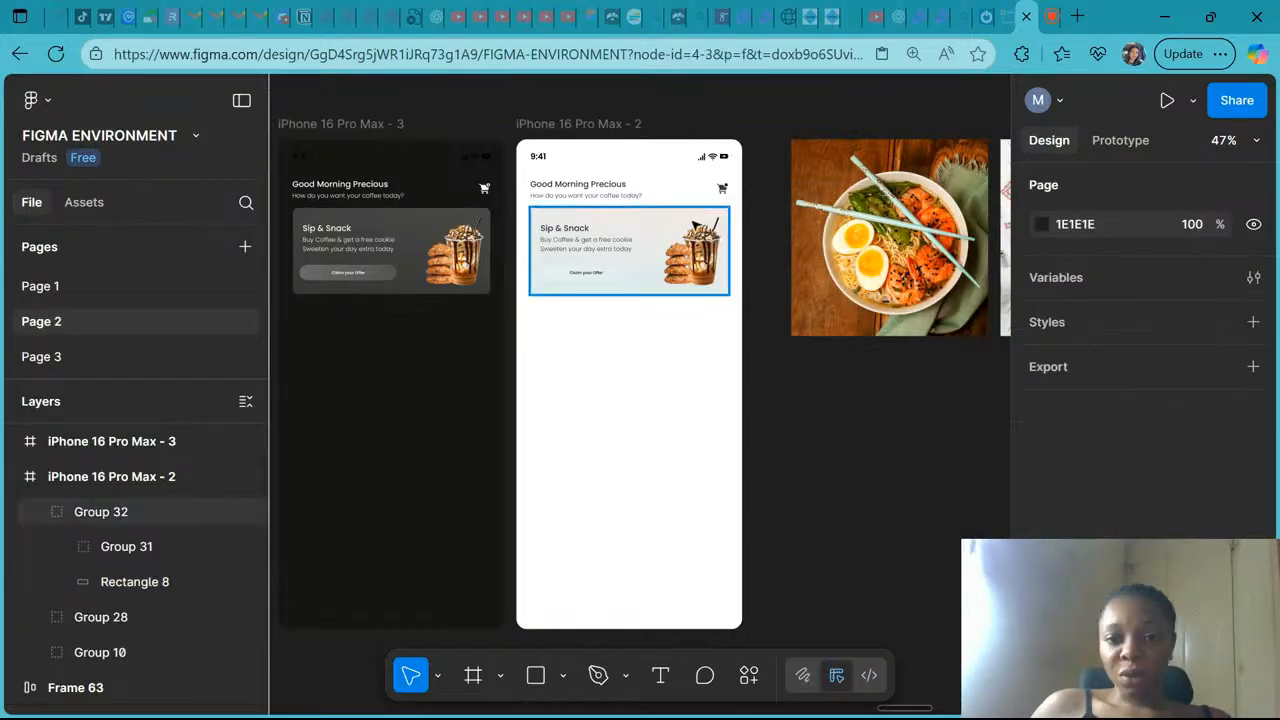
# Move the iPhone 16 Pro Max - 2 frame closer to the food photos, to X 13471 at the same height
pyautogui.scroll(-2, 840, 428)
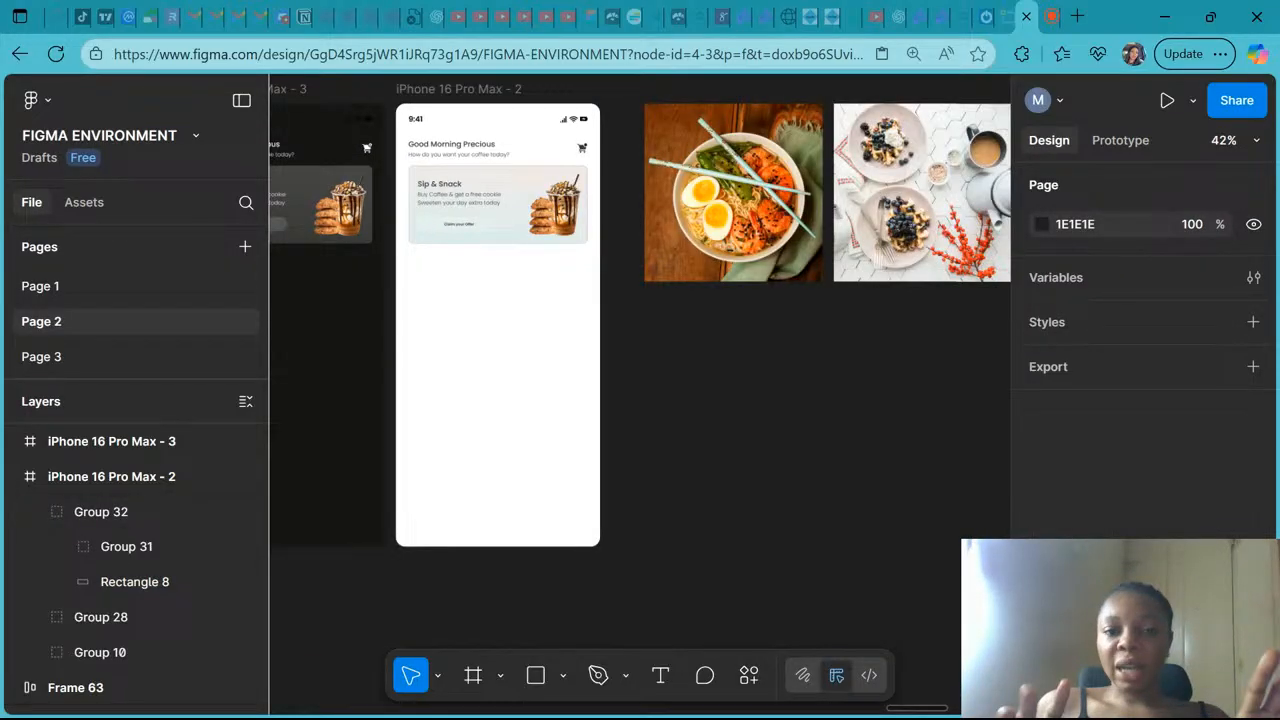
pyautogui.scroll(-3, 400, 140)
pyautogui.click(398, 138)
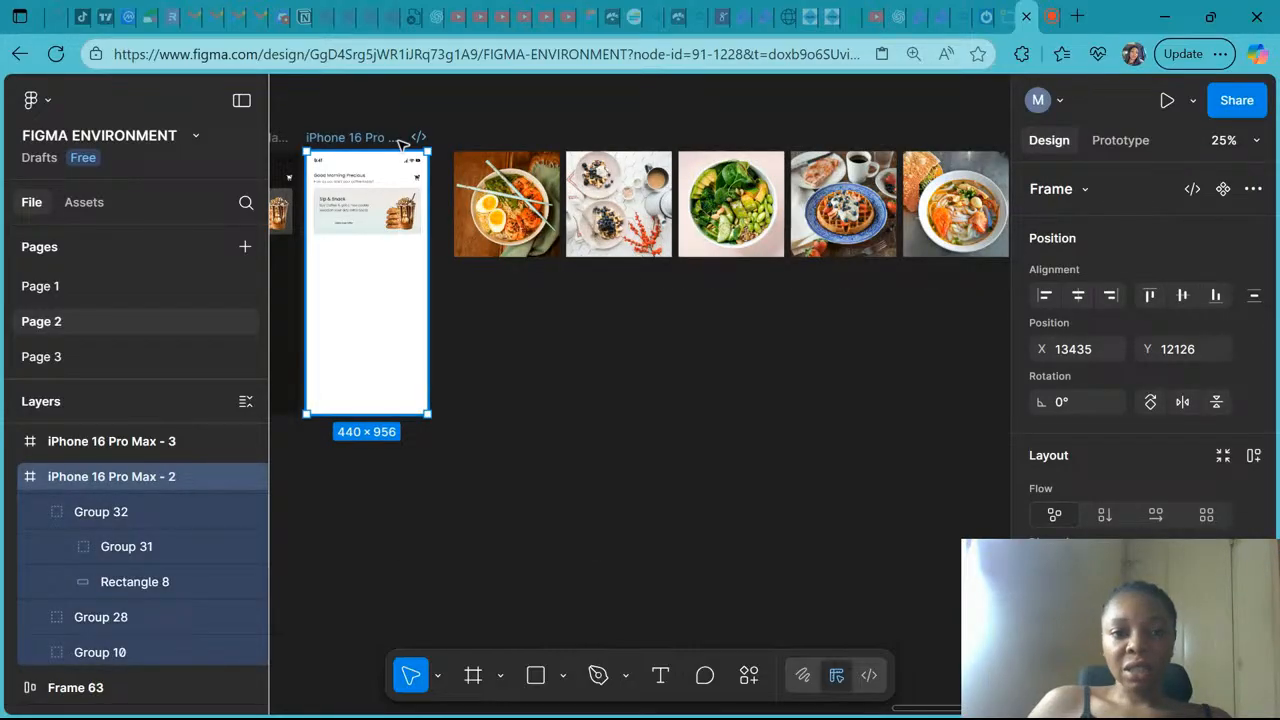
pyautogui.moveTo(401, 143); pyautogui.dragTo(527, 204)
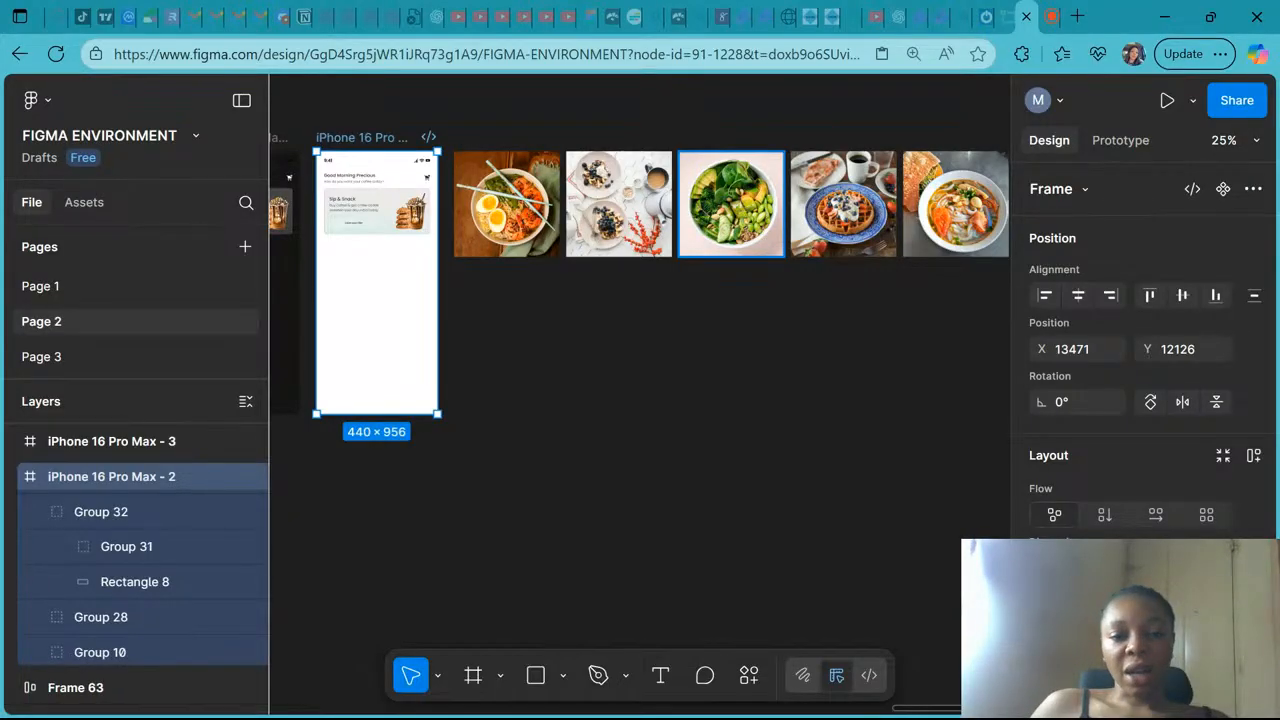
# Scale the row of five food photos down to 1678 × 319.62 and move it down to Y 12444
pyautogui.scroll(-3, 648, 243)
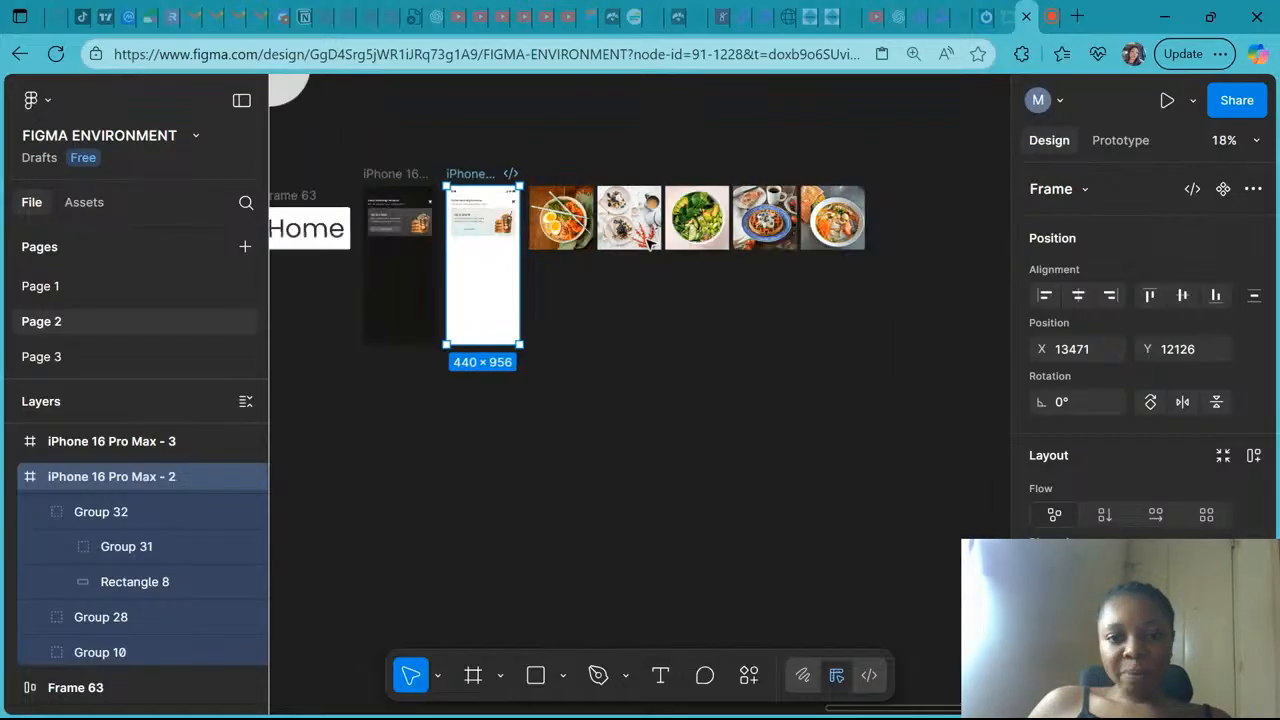
pyautogui.scroll(-1, 585, 232)
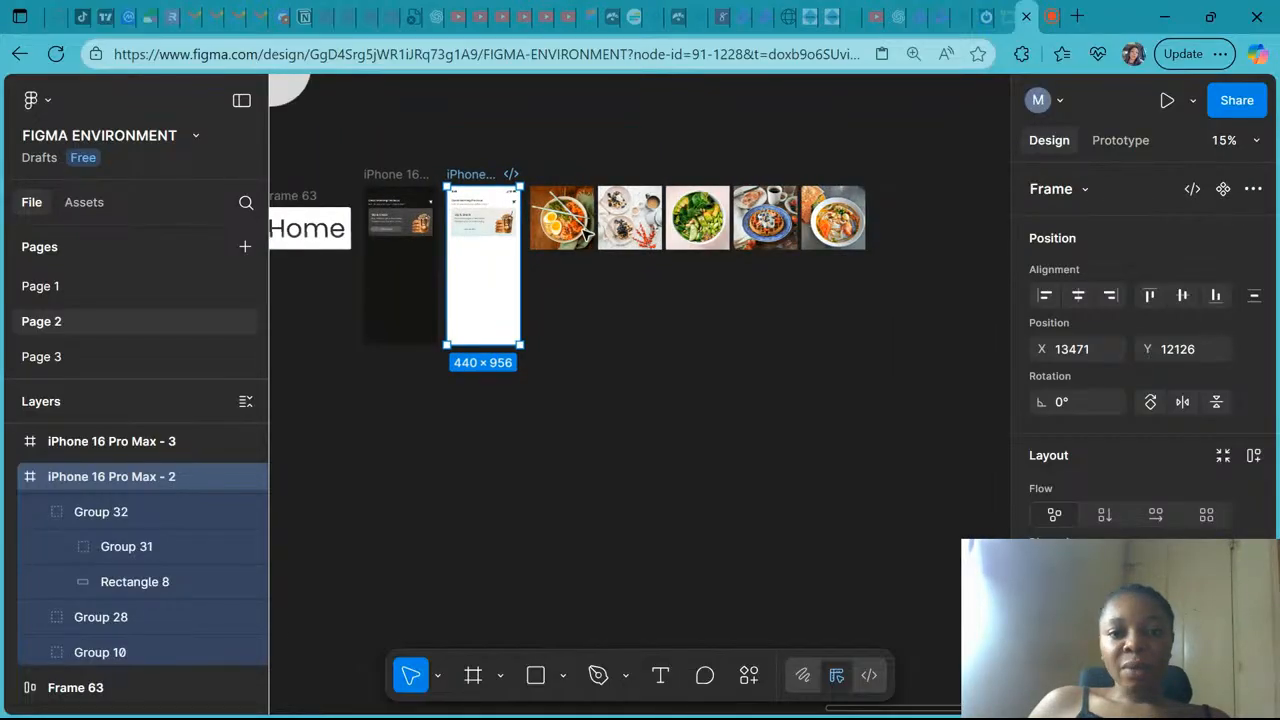
pyautogui.moveTo(564, 152); pyautogui.dragTo(810, 236)
pyautogui.press('k')
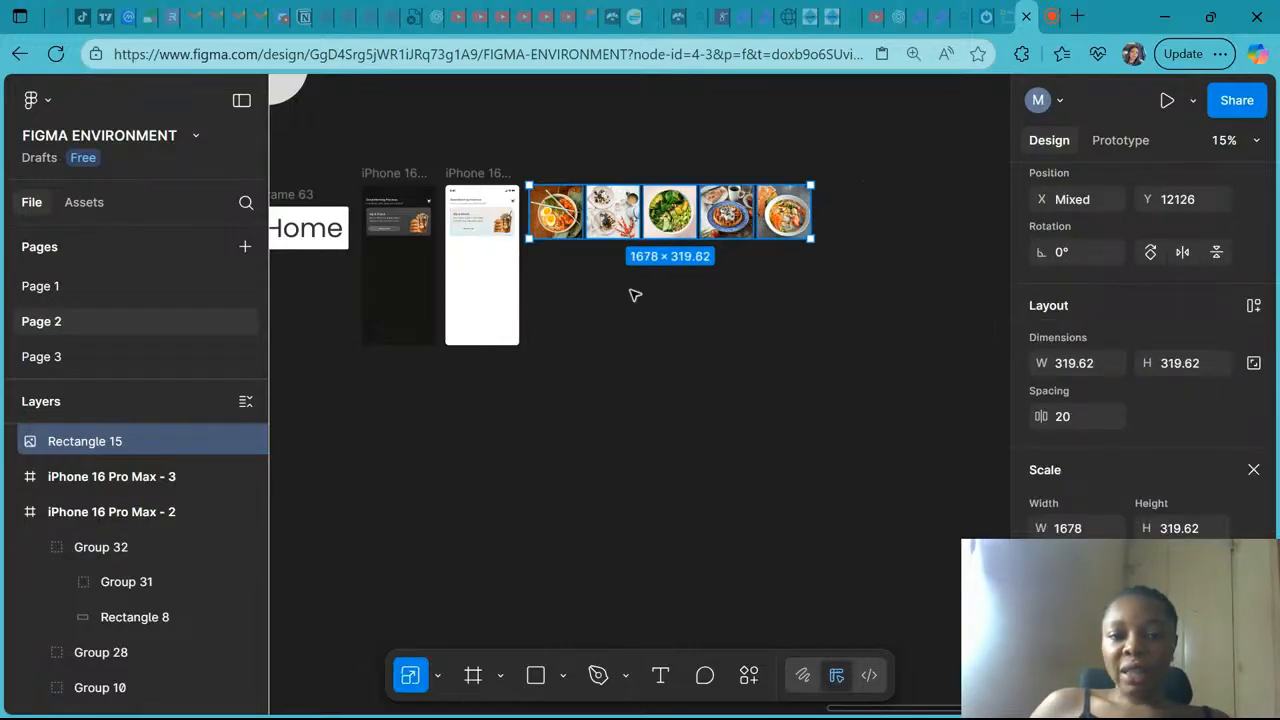
pyautogui.moveTo(619, 237); pyautogui.dragTo(633, 301)
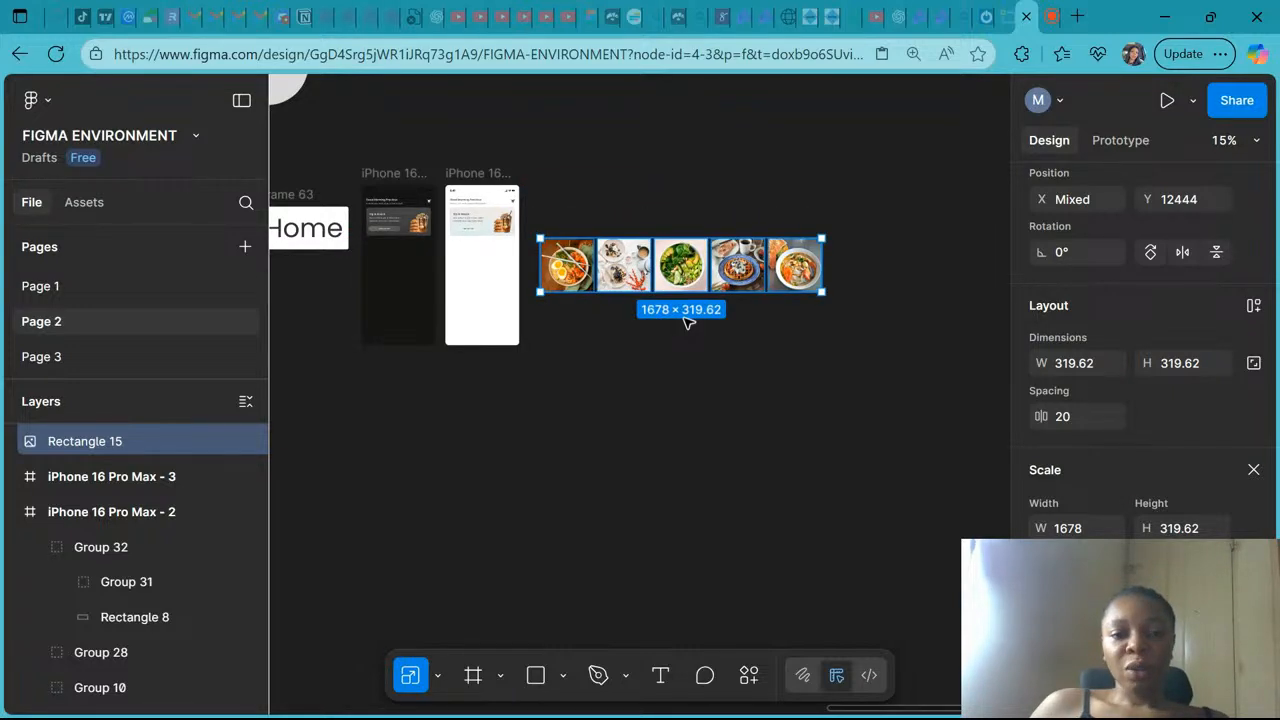
pyautogui.click(624, 270)
pyautogui.click(87, 481)
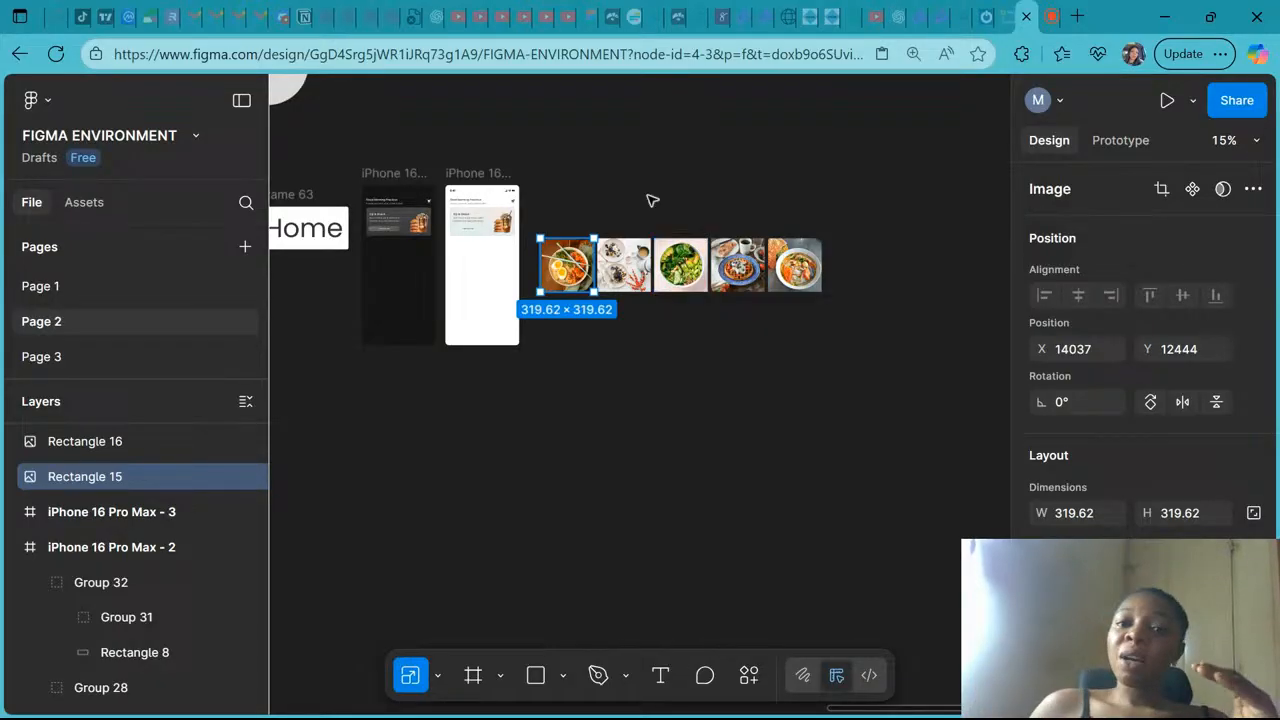
pyautogui.click(652, 200)
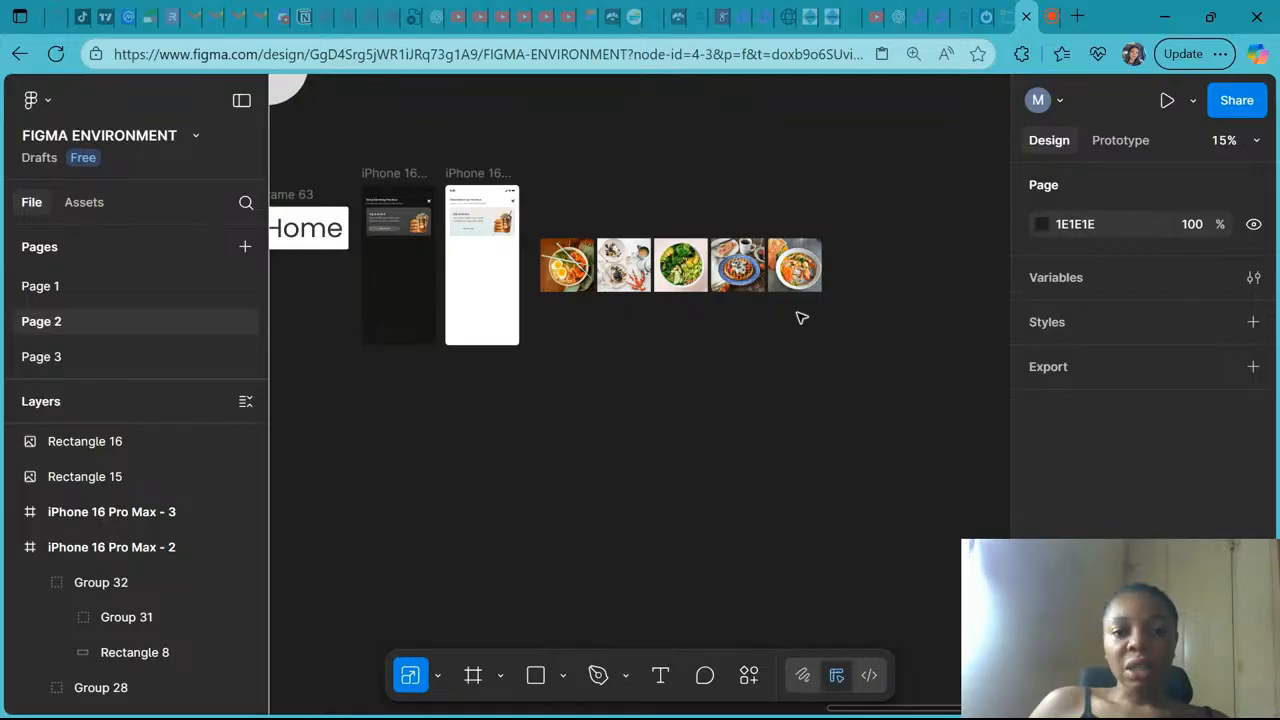
# Try grouping the five food photos and converting the group to a frame, and return them to separate images
pyautogui.moveTo(802, 318); pyautogui.dragTo(845, 341)
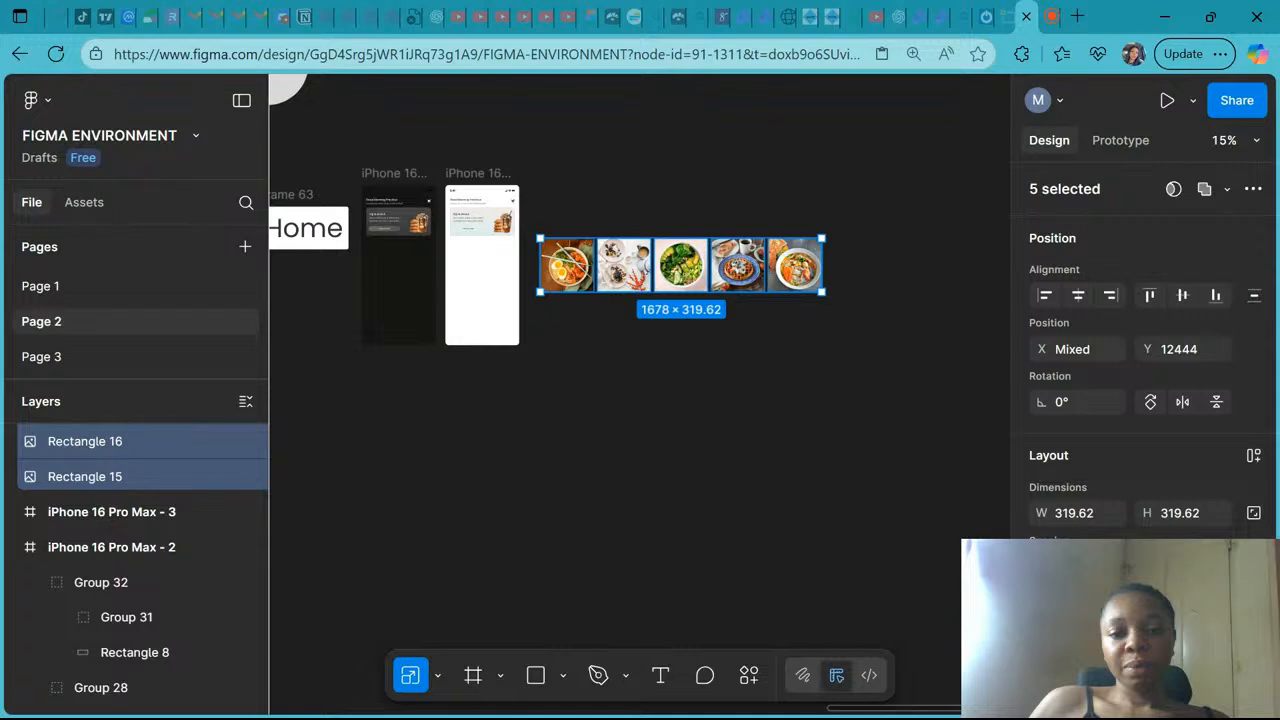
pyautogui.hotkey('ctrl', 'g')
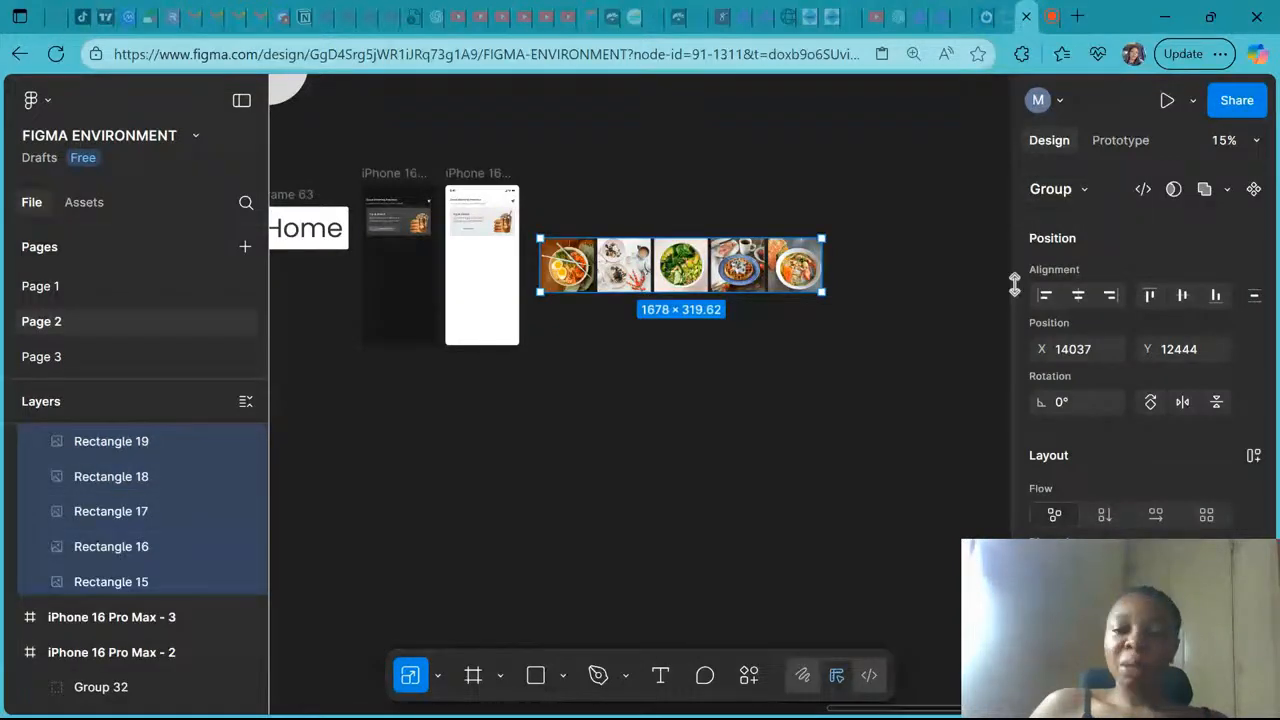
pyautogui.click(1086, 190)
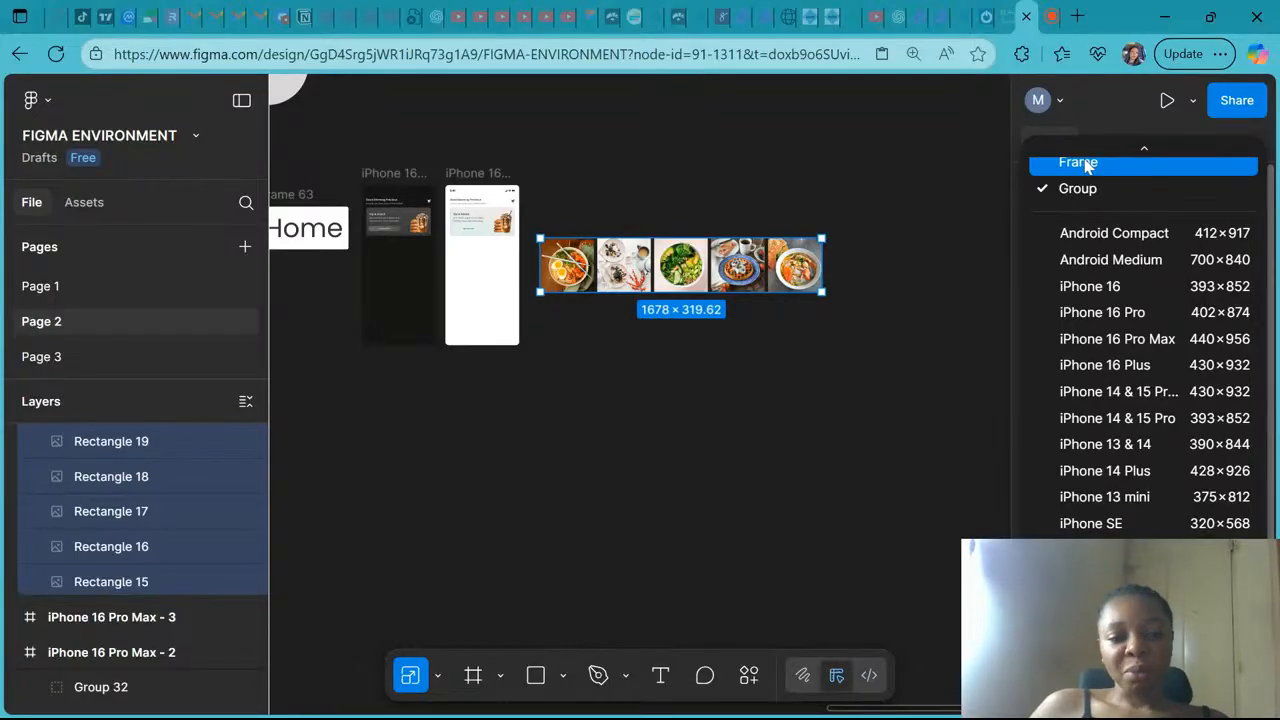
pyautogui.click(1086, 164)
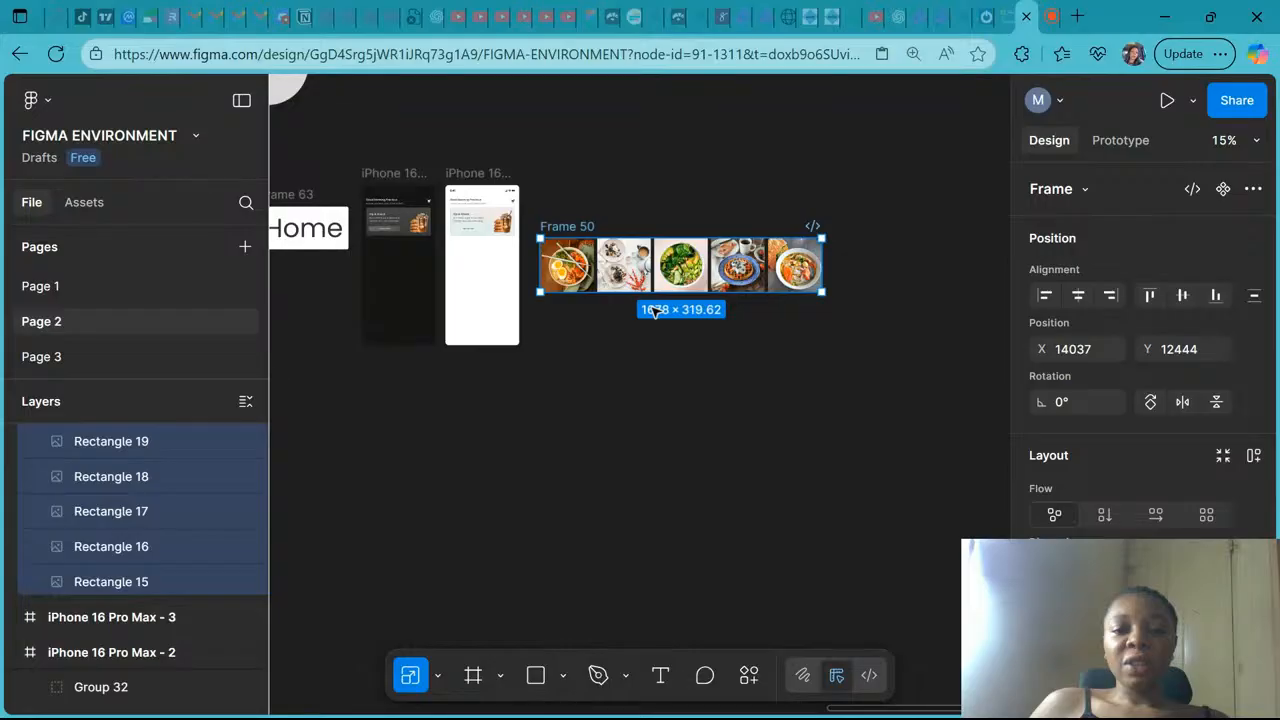
pyautogui.hotkey('ctrl', 'z')
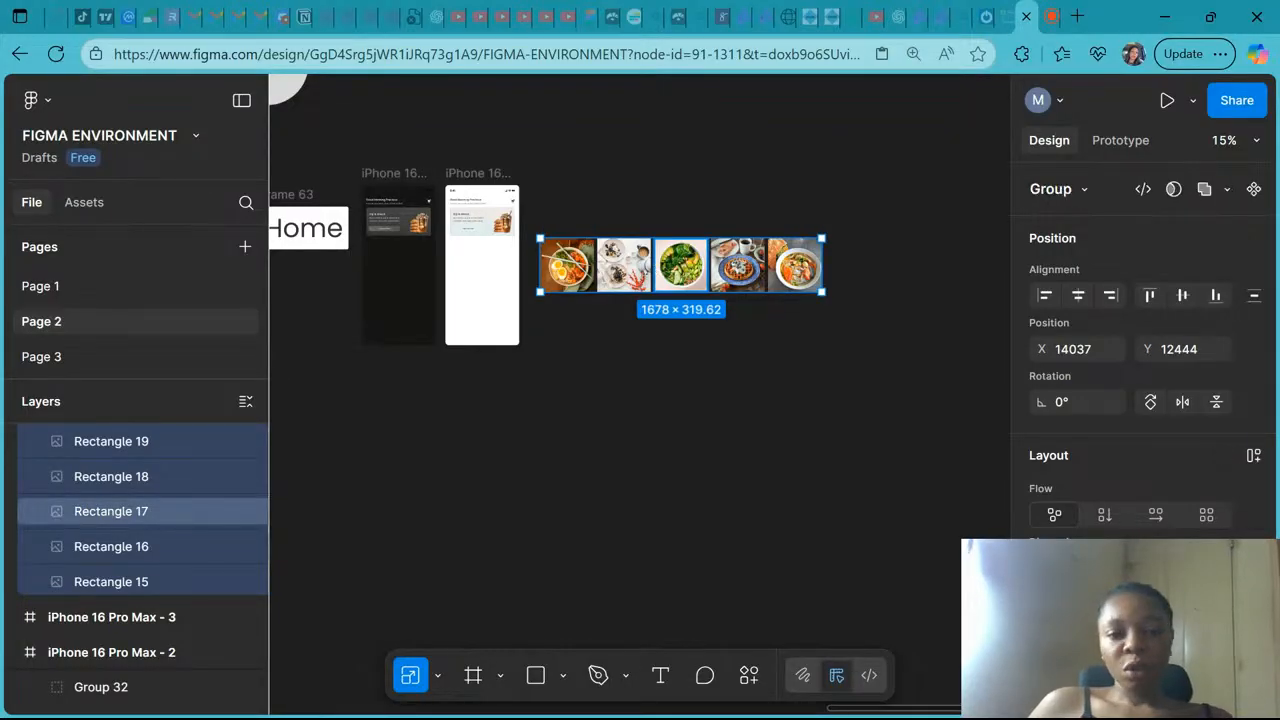
pyautogui.hotkey('ctrl', 'shift', 'g')
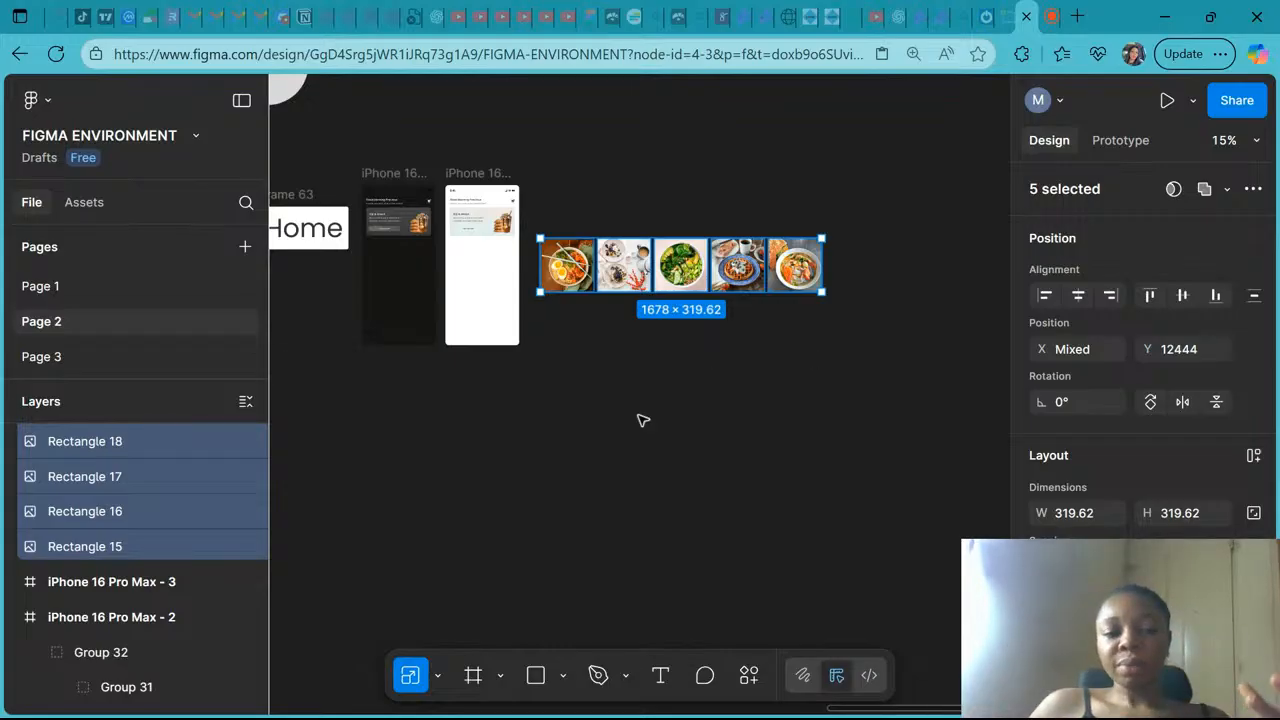
# Wrap the five selected food photos in a frame, keeping the container type as Frame
pyautogui.moveTo(100, 378); pyautogui.dragTo(90, 256)
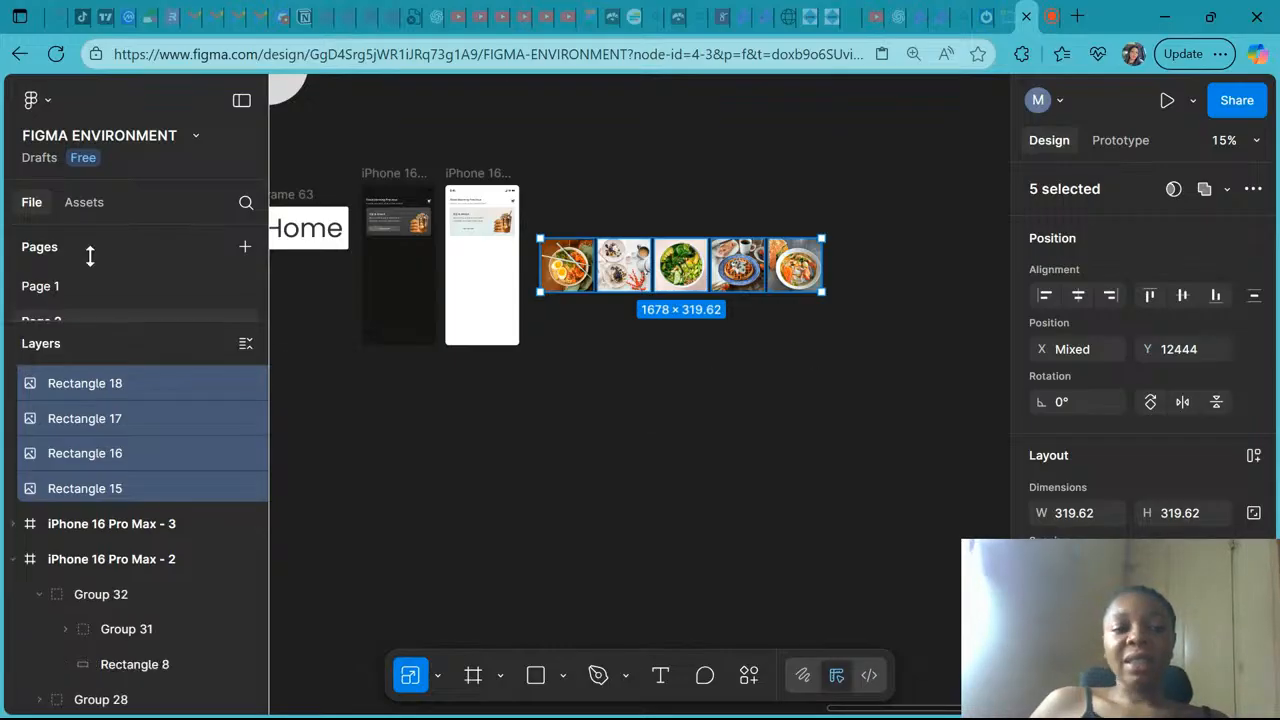
pyautogui.scroll(1, 97, 483)
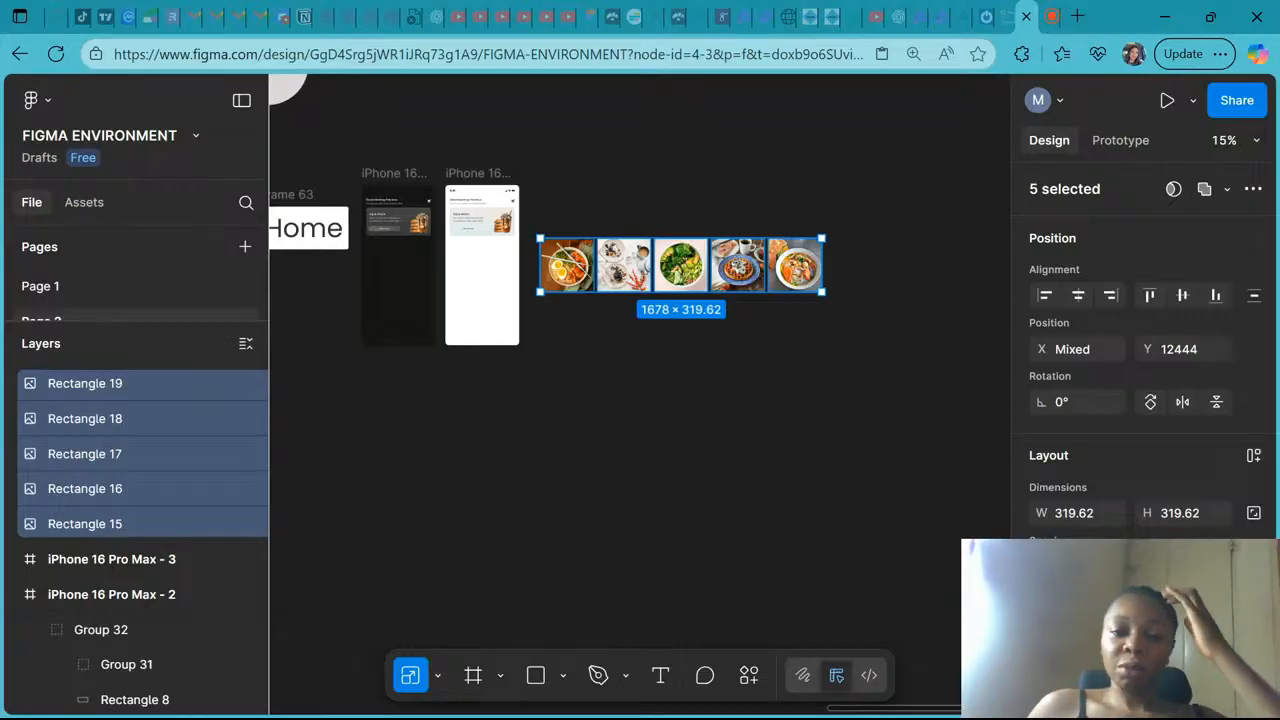
pyautogui.rightClick(612, 266)
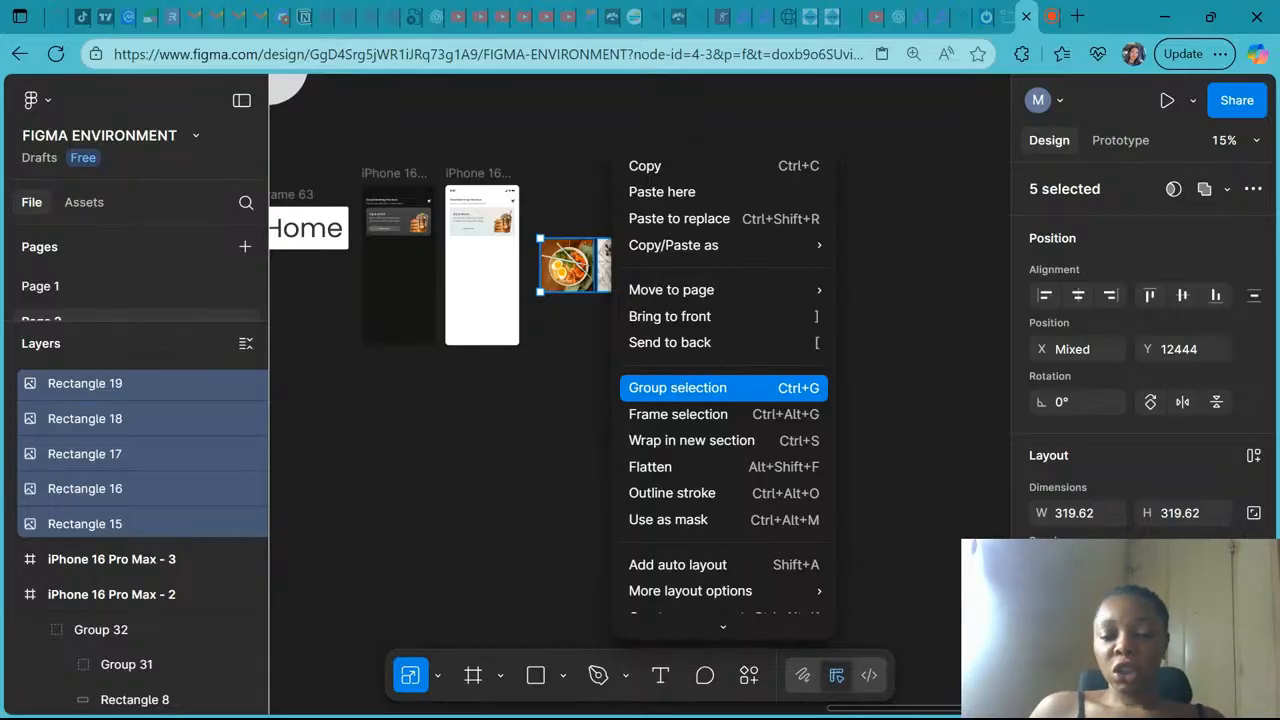
pyautogui.click(683, 414)
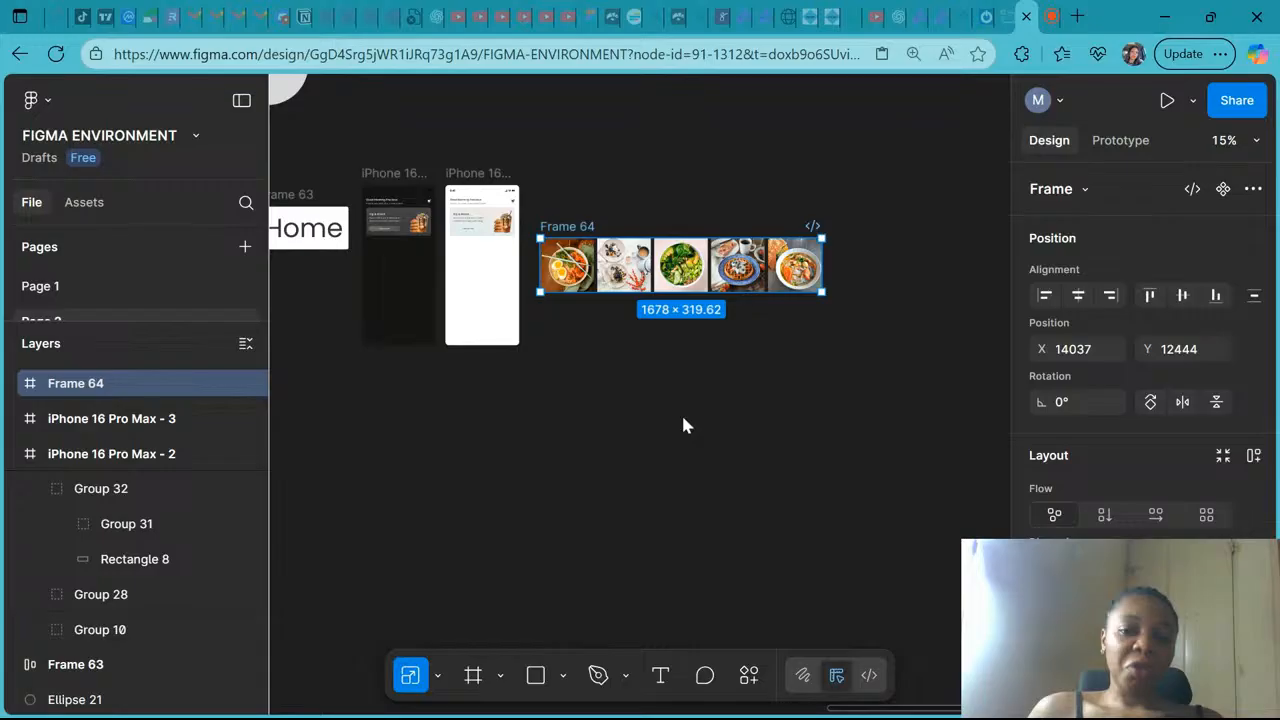
pyautogui.click(1085, 189)
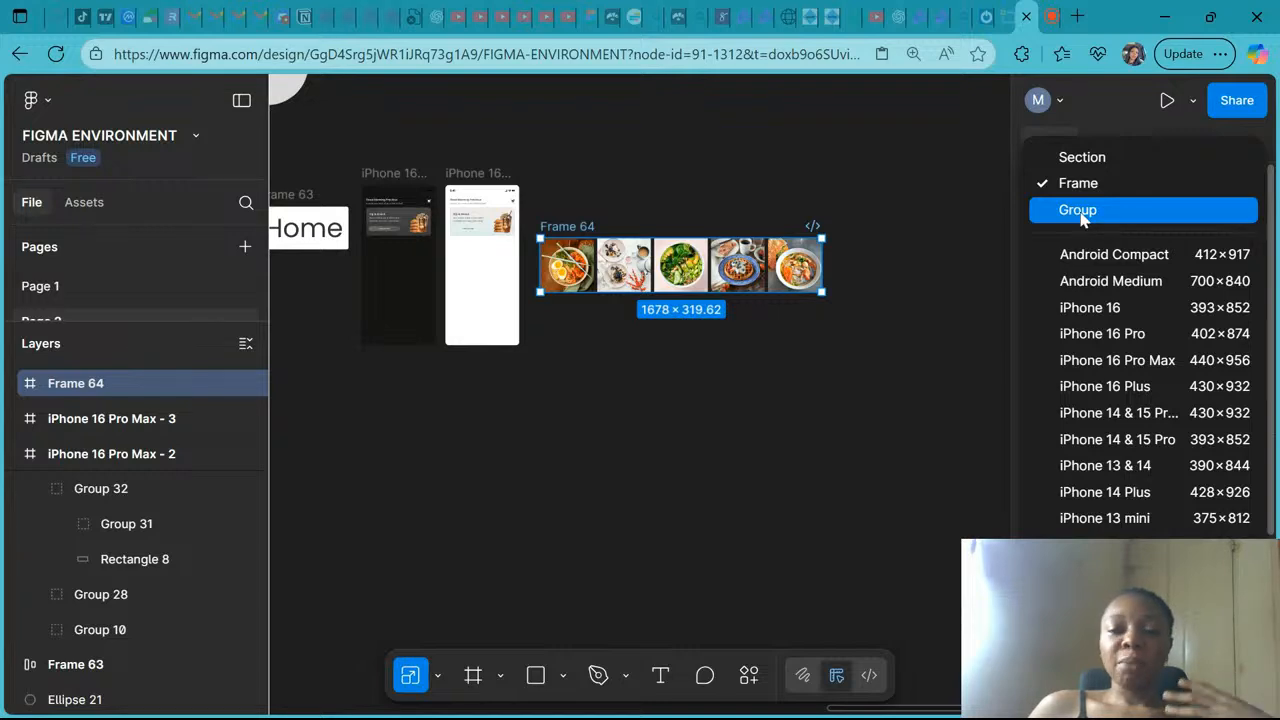
pyautogui.click(1077, 188)
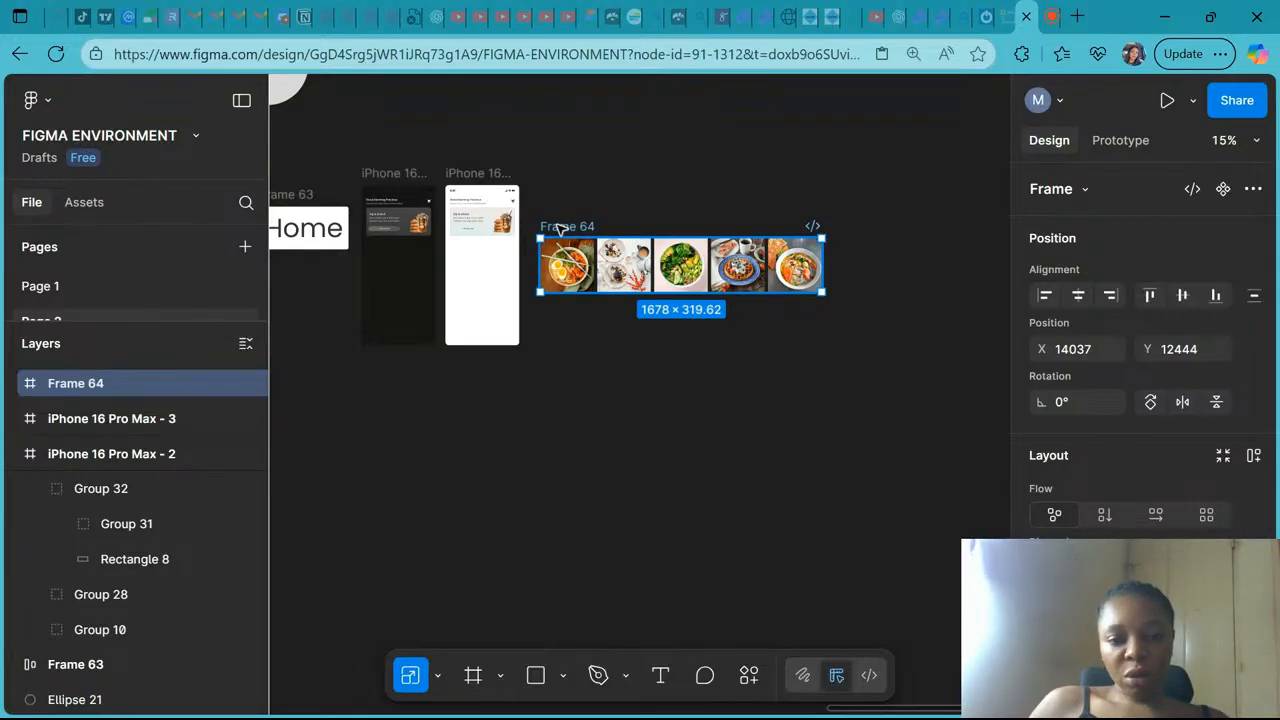
# Shift the food photo frame to X 14523 and the iPhone 16 Pro Max - 2 frame to X 13904, keeping both heights
pyautogui.moveTo(633, 229); pyautogui.dragTo(698, 229)
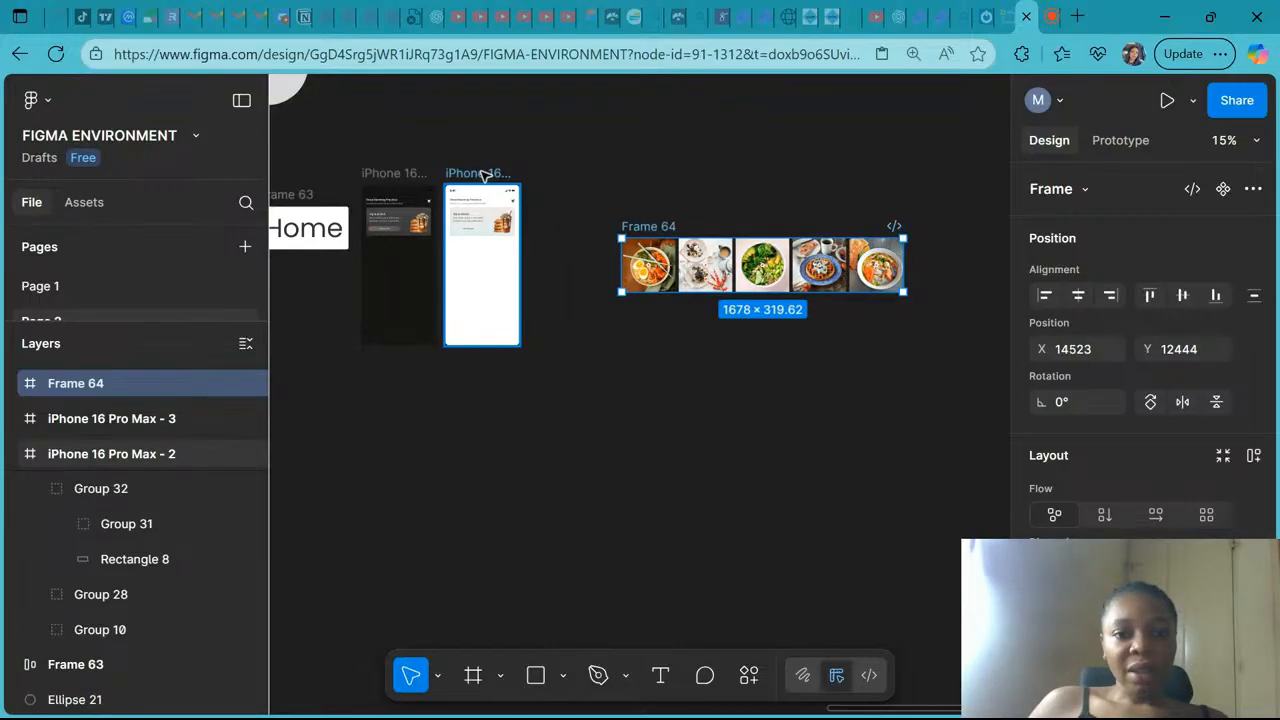
pyautogui.moveTo(482, 174); pyautogui.dragTo(557, 177)
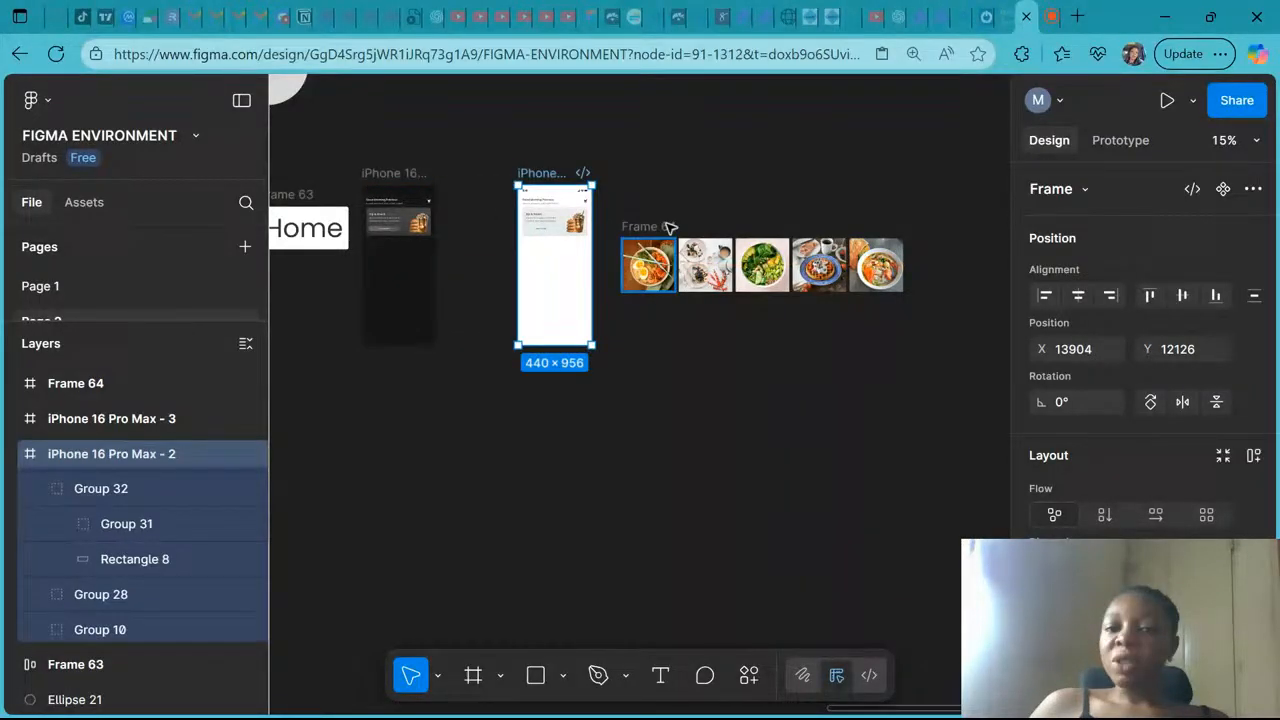
# Place the food photo frame inside iPhone 16 Pro Max - 2 below the Sip & Snack banner, at X 28, Y 332
pyautogui.click(668, 227)
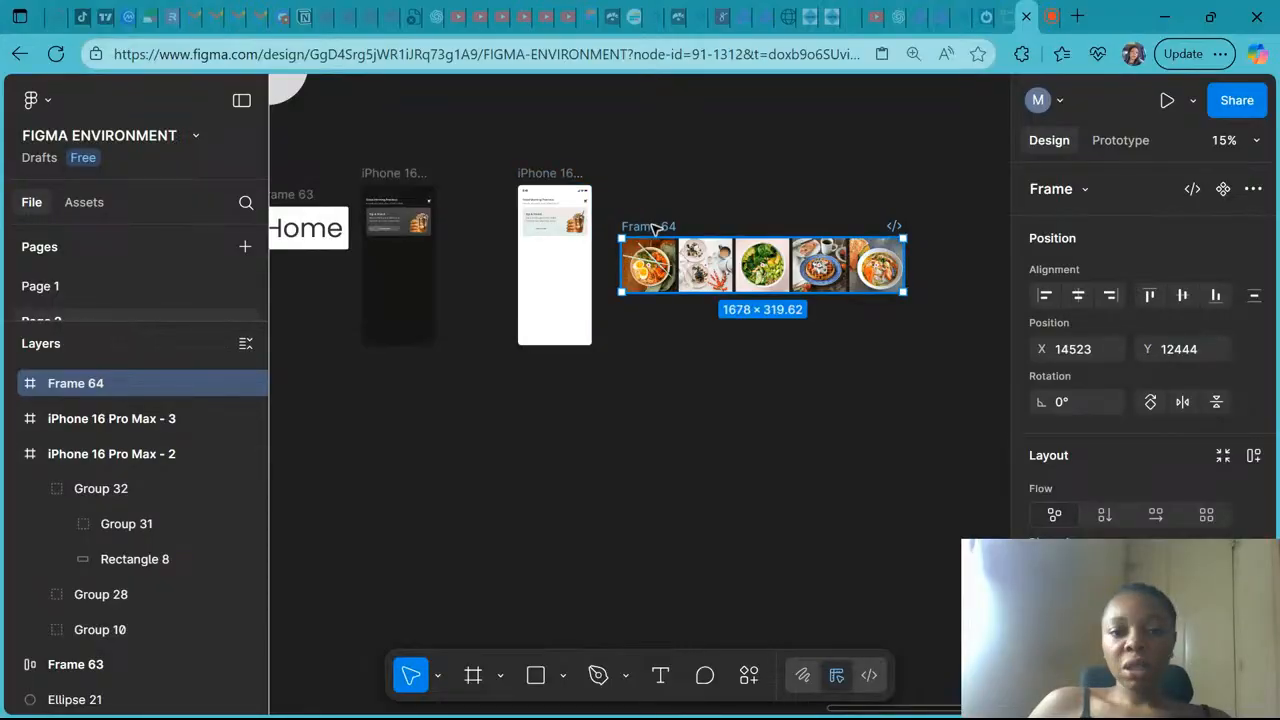
pyautogui.moveTo(652, 228); pyautogui.dragTo(564, 250)
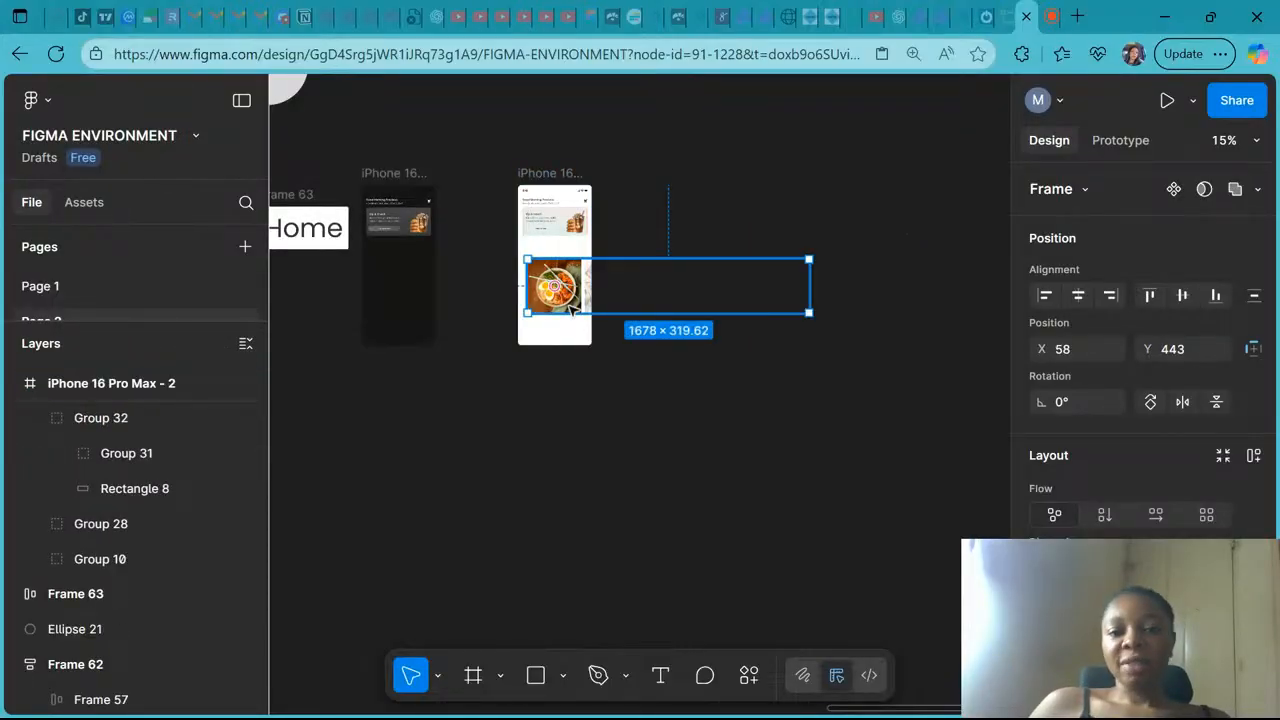
pyautogui.moveTo(572, 310); pyautogui.dragTo(560, 285)
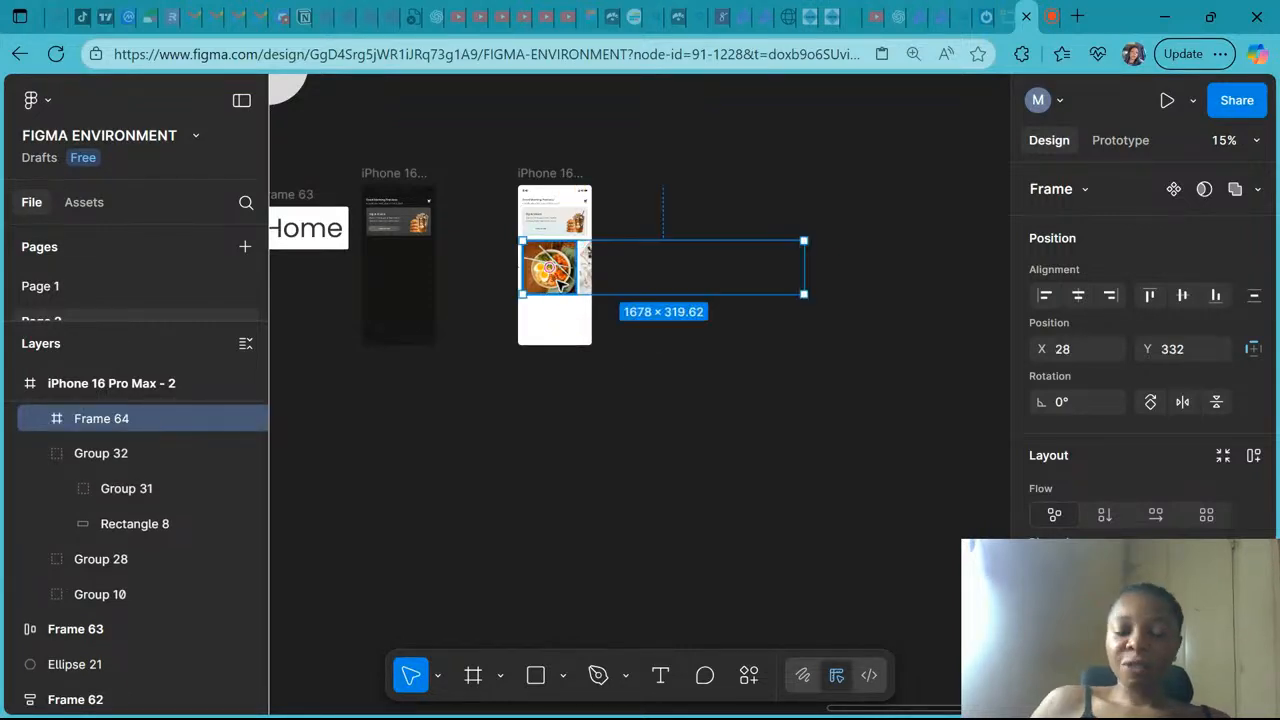
pyautogui.scroll(3, 560, 285)
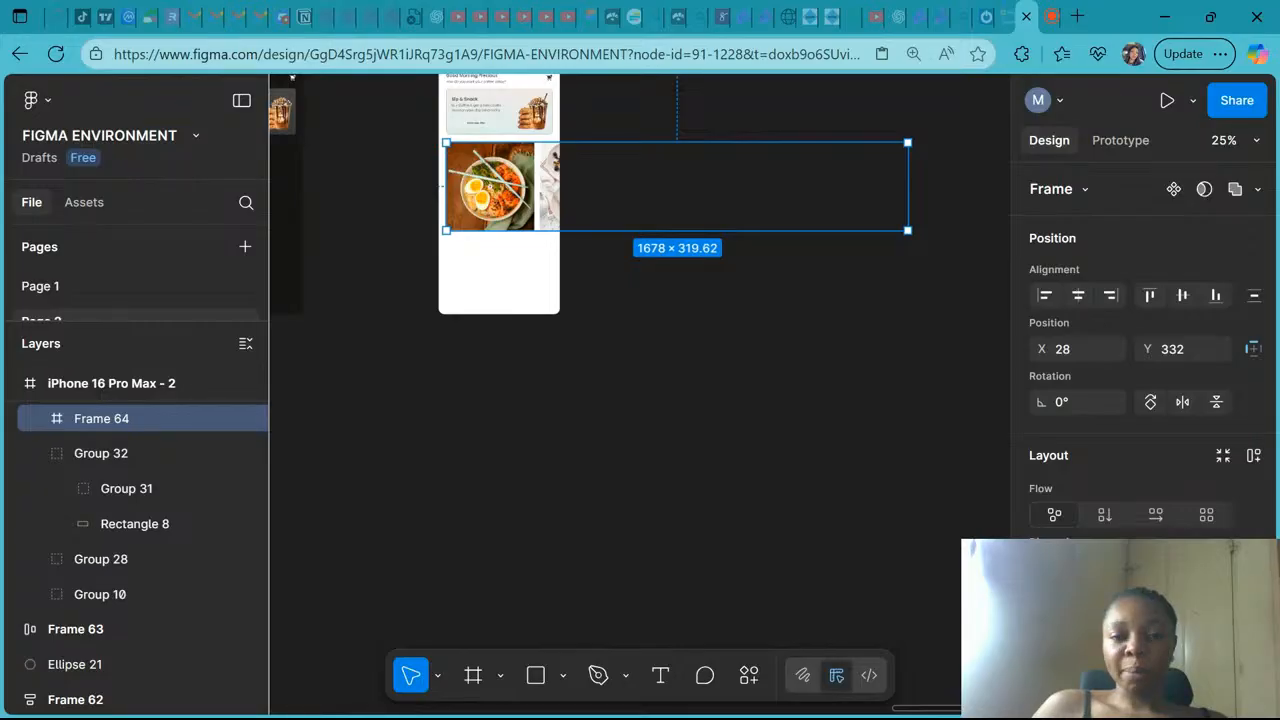
pyautogui.scroll(2, 560, 285)
pyautogui.hscroll(-1, 560, 285)
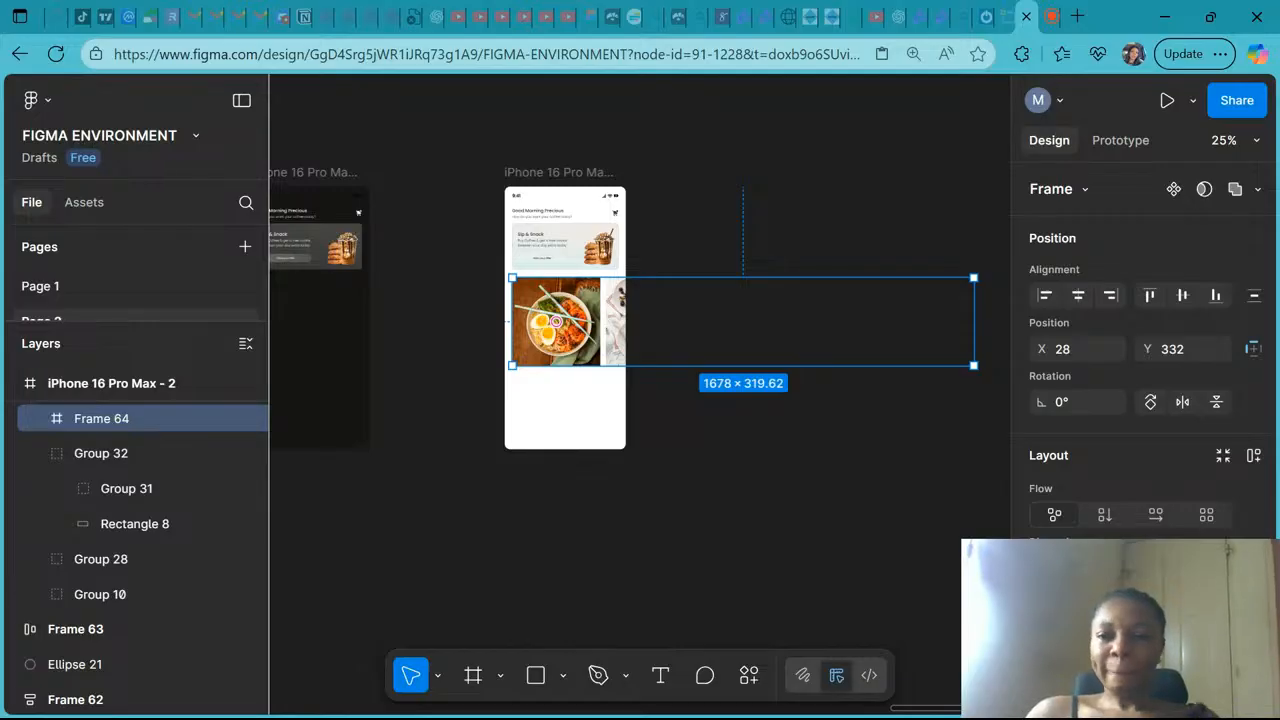
pyautogui.click(980, 18)
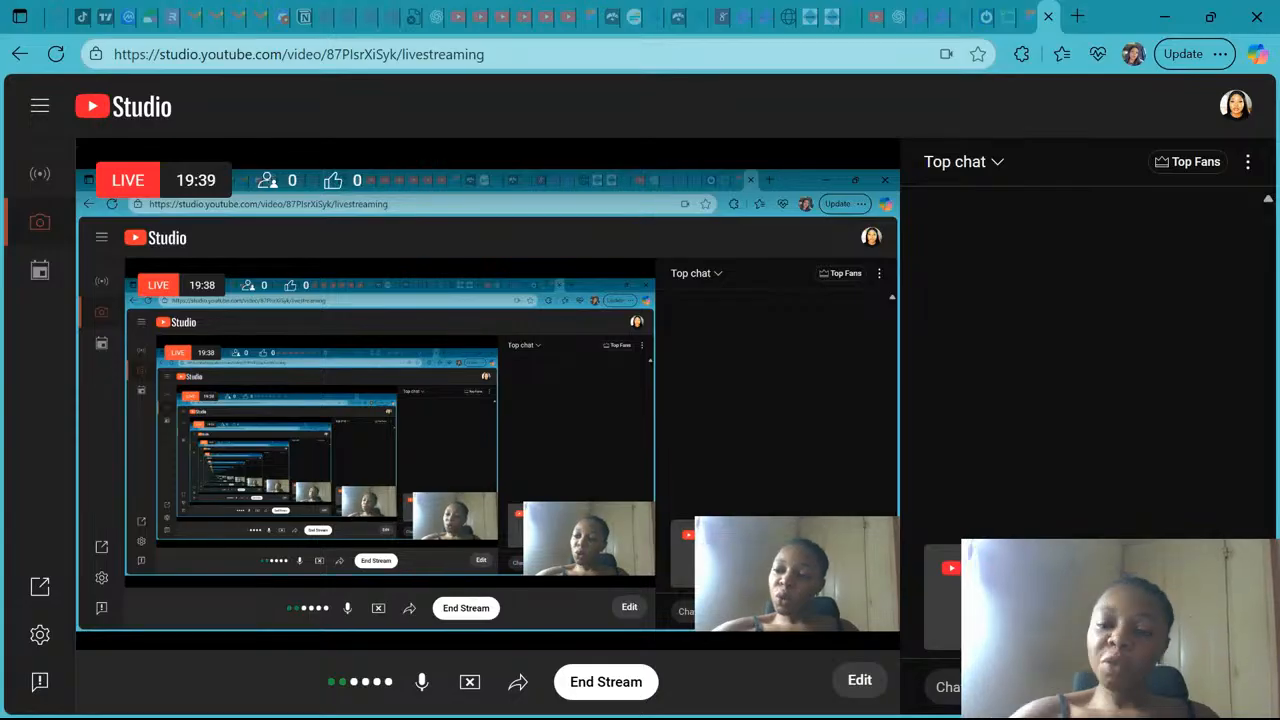
pyautogui.click(1020, 17)
# Try enlarging the food photo frame to 1888 × 359.62 and repositioning it under the banner, undo the changes, and deselect it
pyautogui.scroll(2, 583, 313)
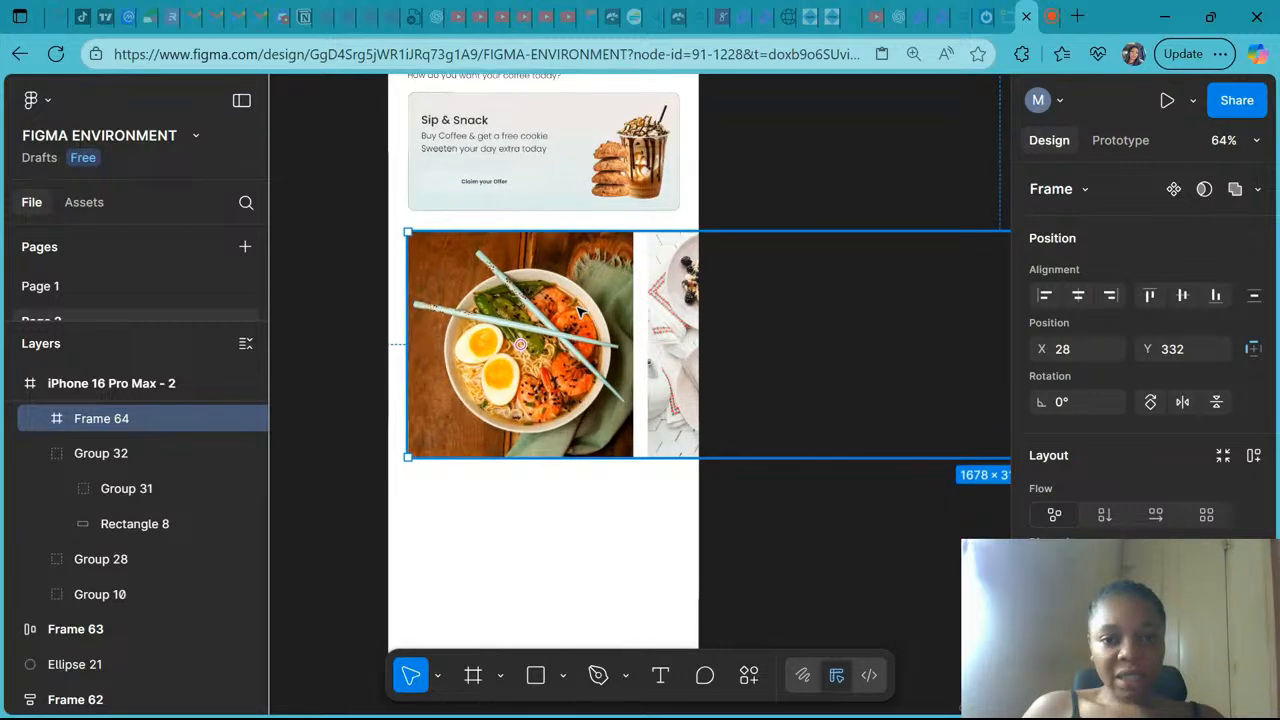
pyautogui.moveTo(580, 310); pyautogui.dragTo(586, 312)
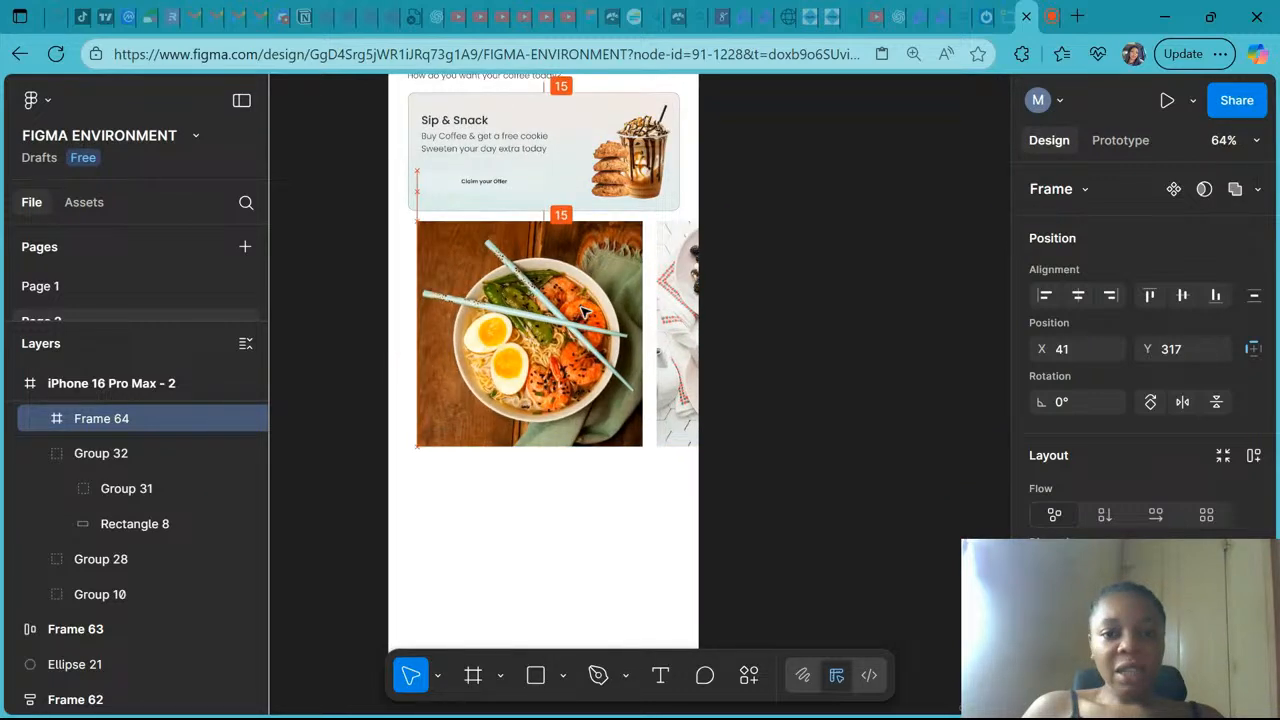
pyautogui.moveTo(584, 312); pyautogui.dragTo(555, 338)
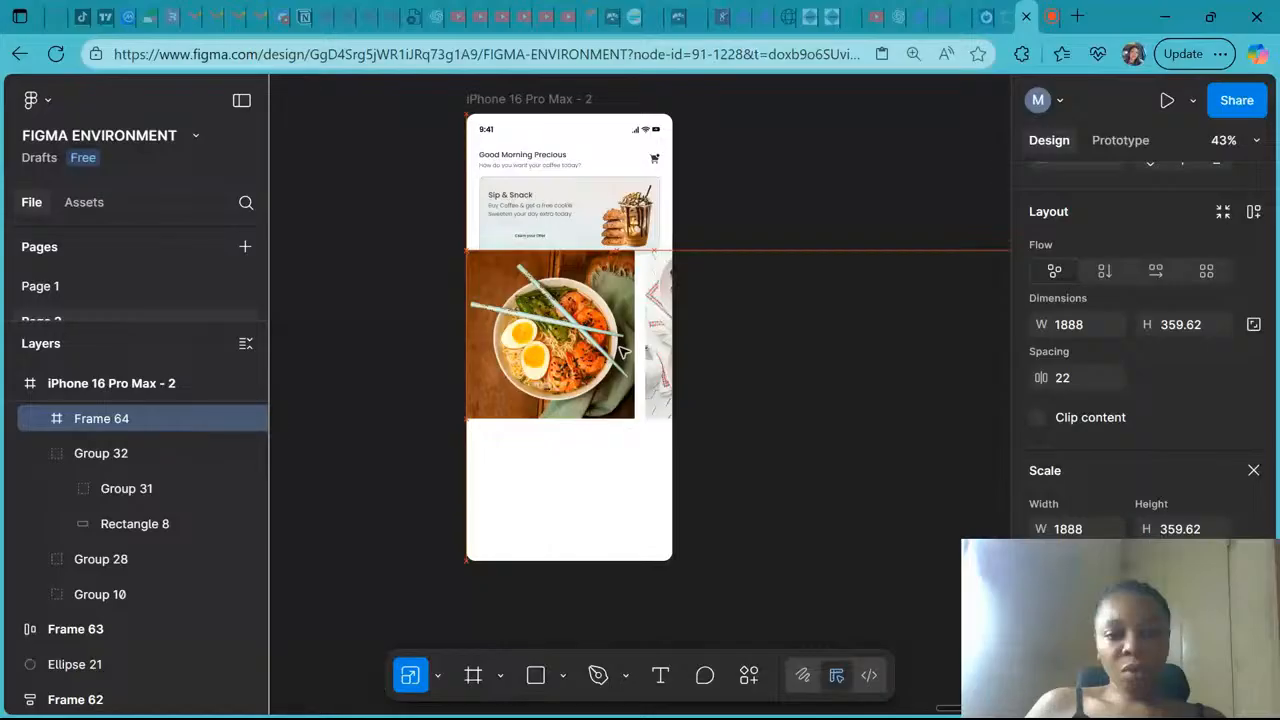
pyautogui.moveTo(622, 349); pyautogui.dragTo(644, 356)
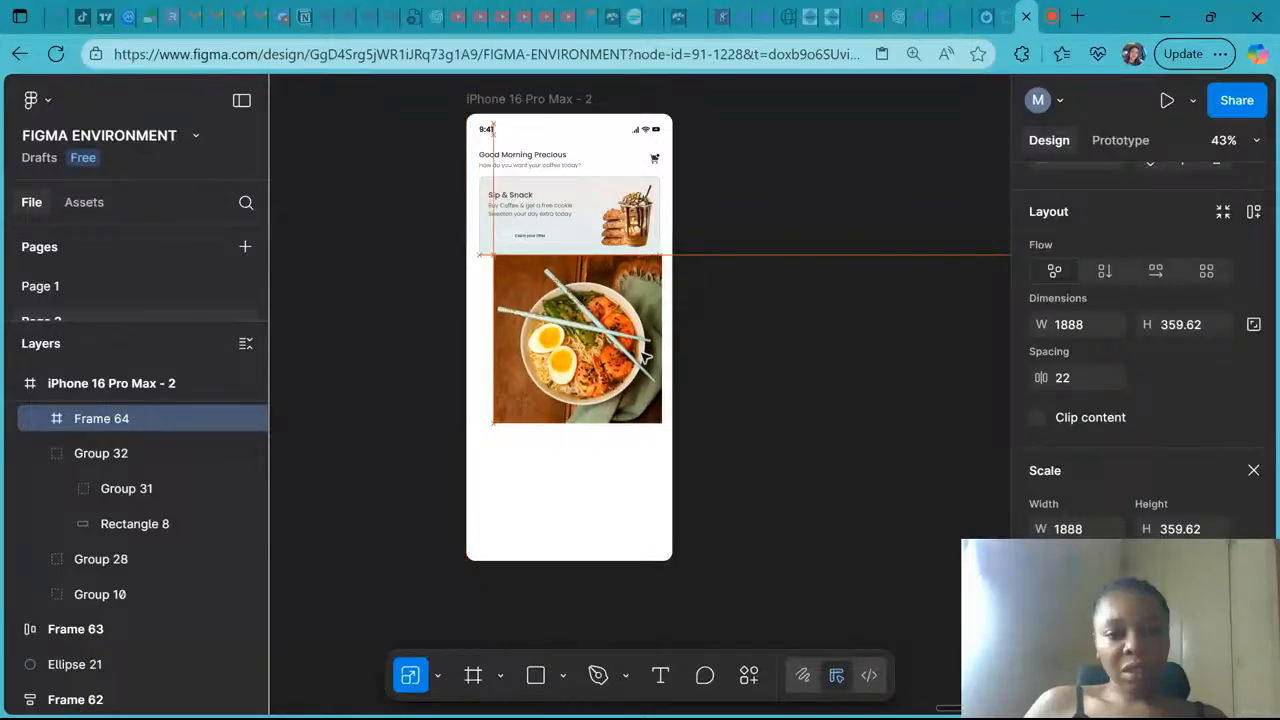
pyautogui.moveTo(645, 356); pyautogui.dragTo(645, 360)
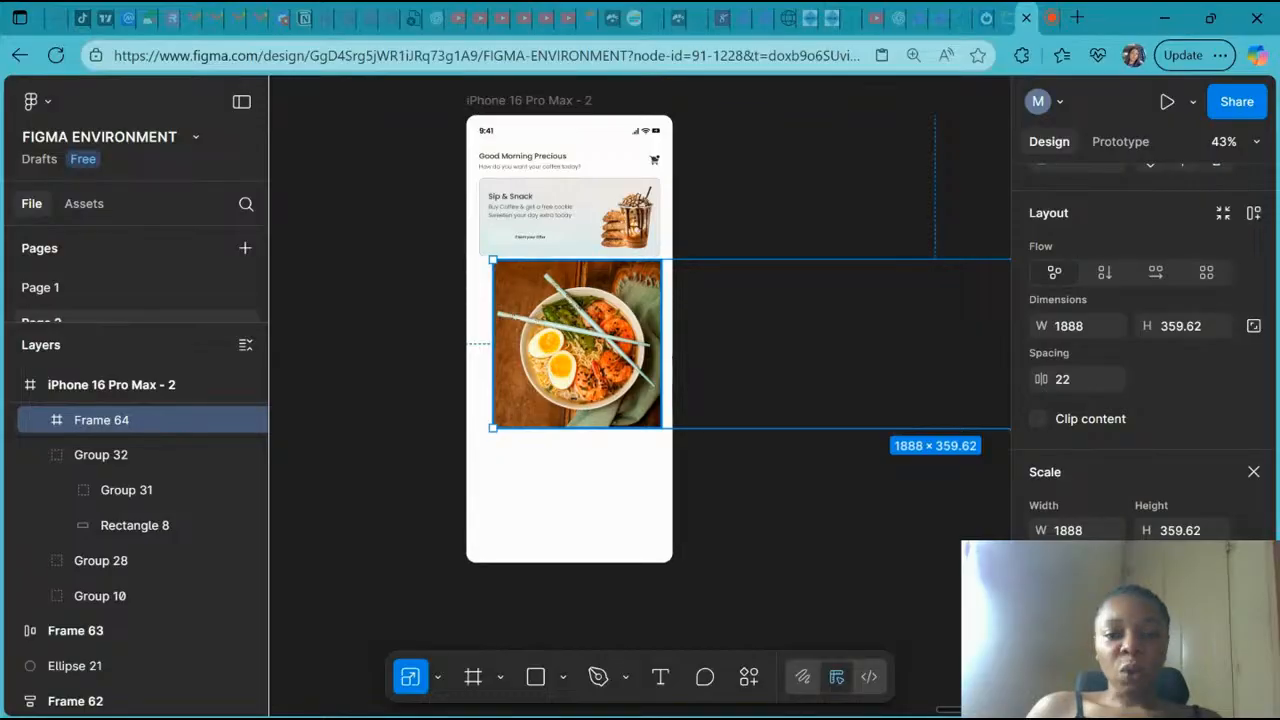
pyautogui.hotkey('shift', 'Left')
pyautogui.hotkey('shift', 'Up')
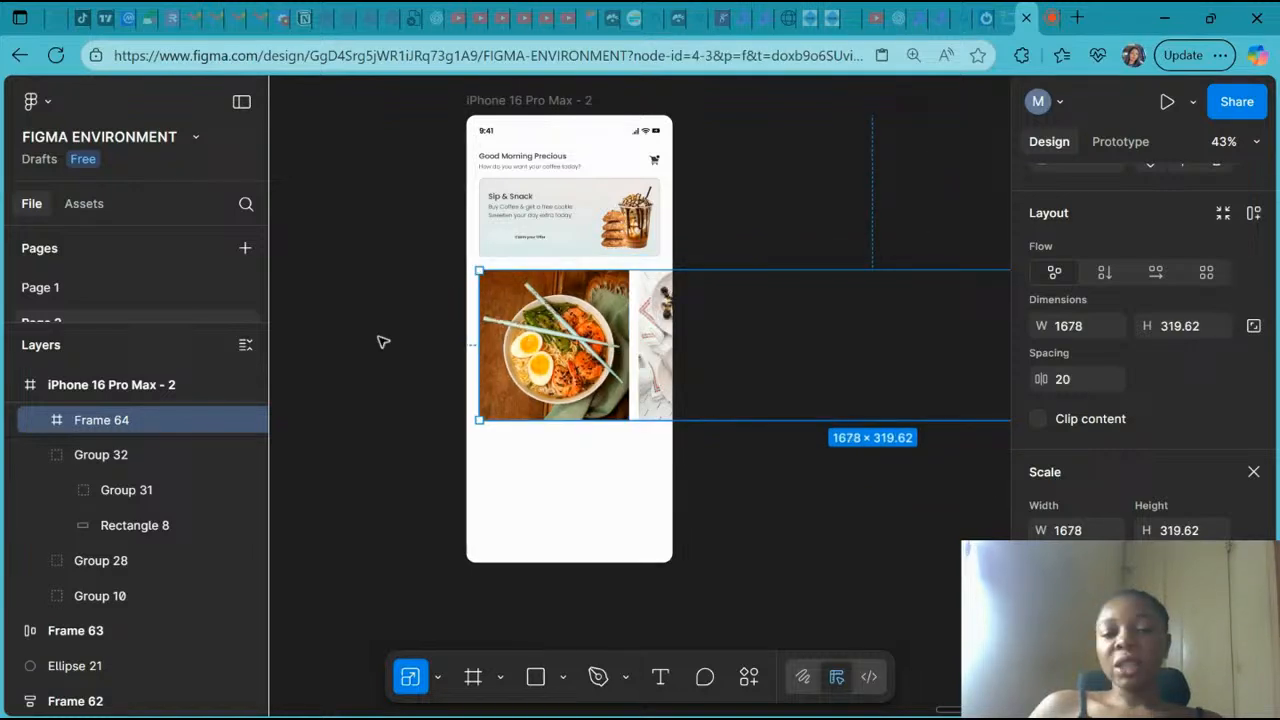
pyautogui.click(379, 337)
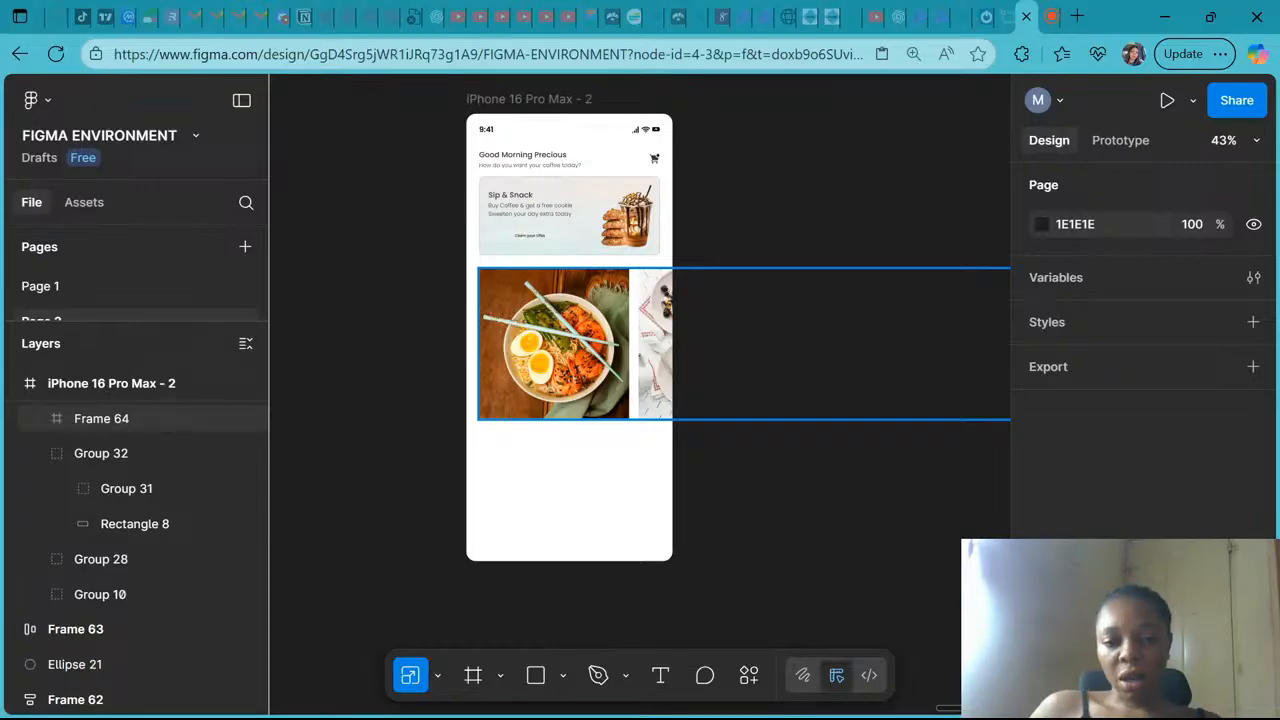
# Open a prototype preview of iPhone 16 Pro Max - 2, and back in the design file examine the frame's scroll behaviour setting
pyautogui.scroll(-3, 627, 380)
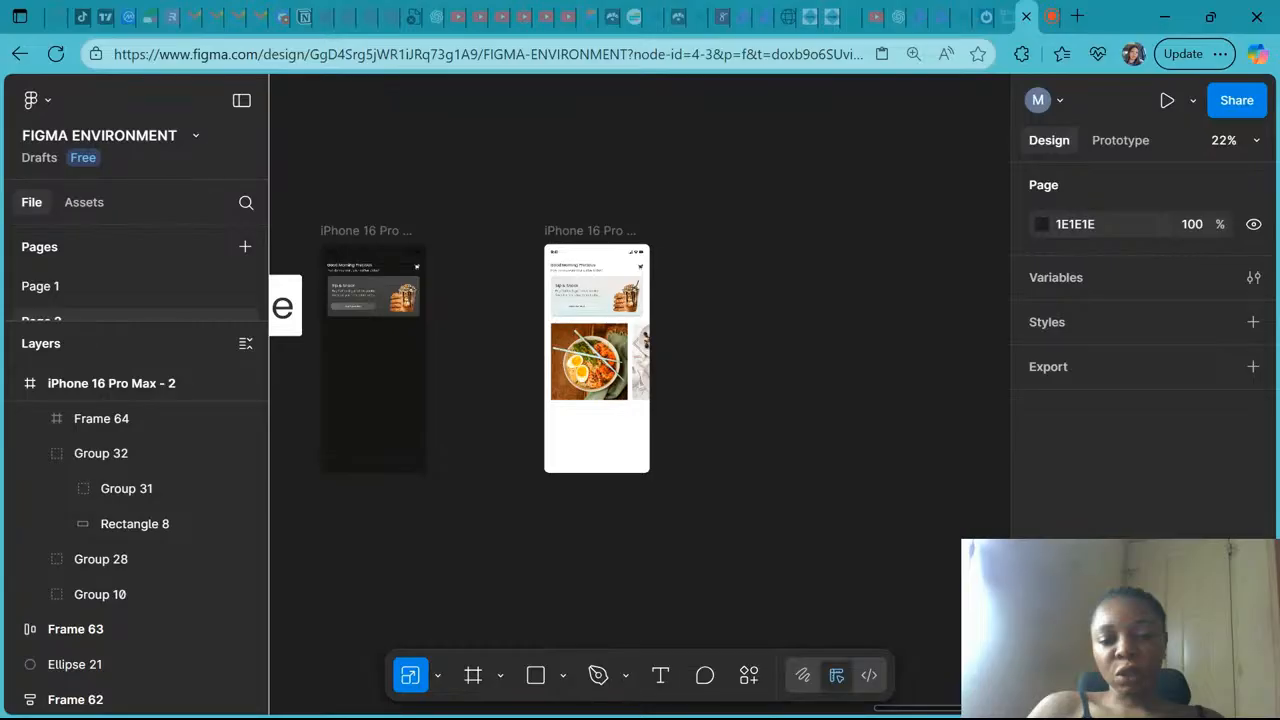
pyautogui.click(576, 232)
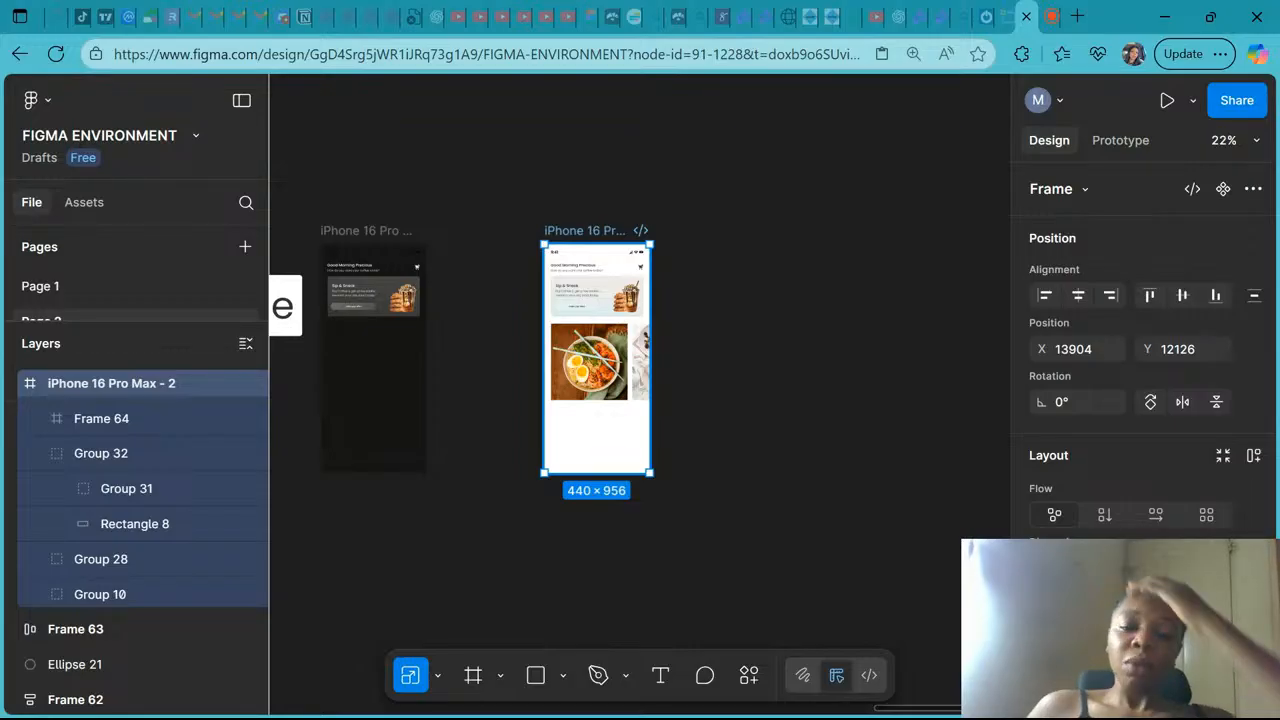
pyautogui.click(1166, 100)
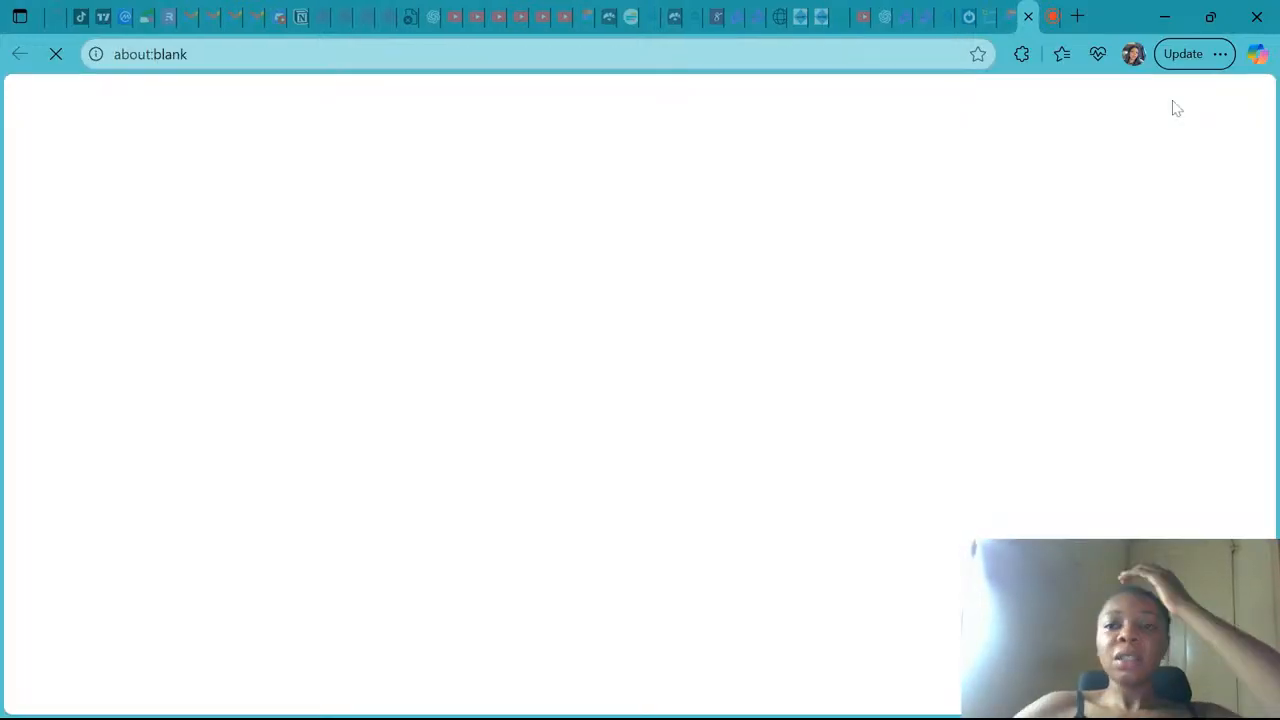
pyautogui.click(1008, 16)
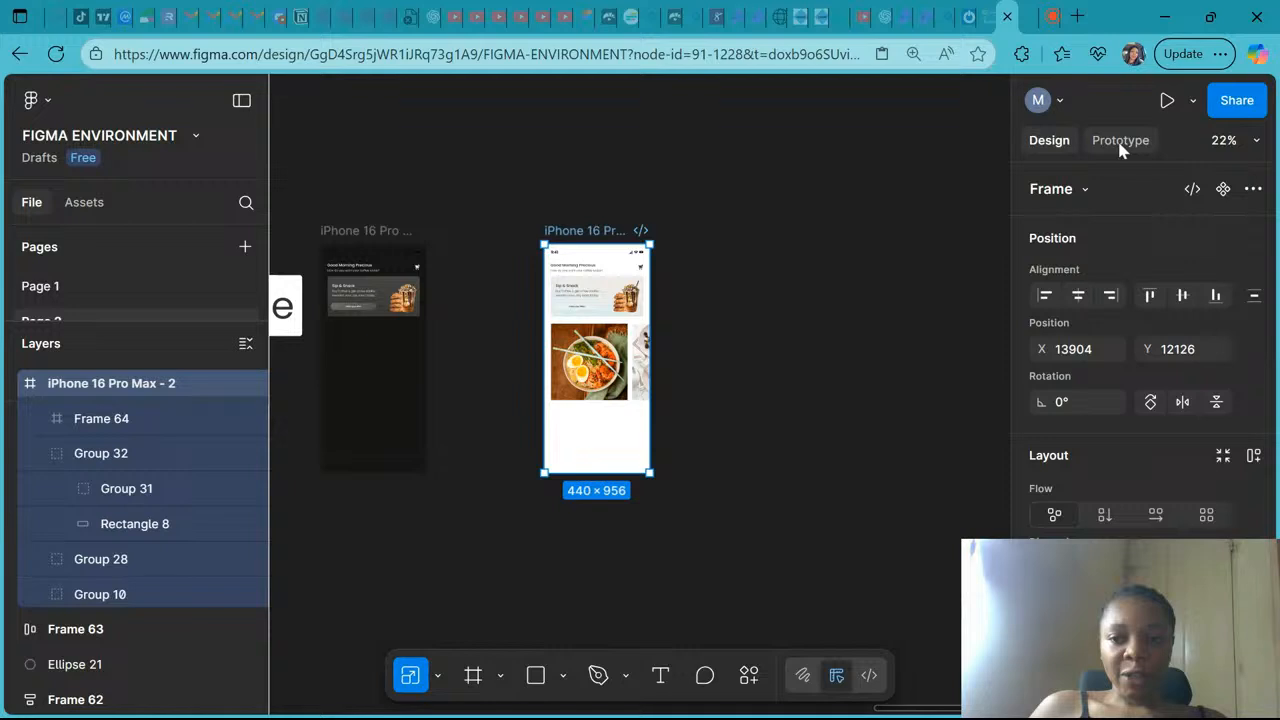
pyautogui.click(1121, 142)
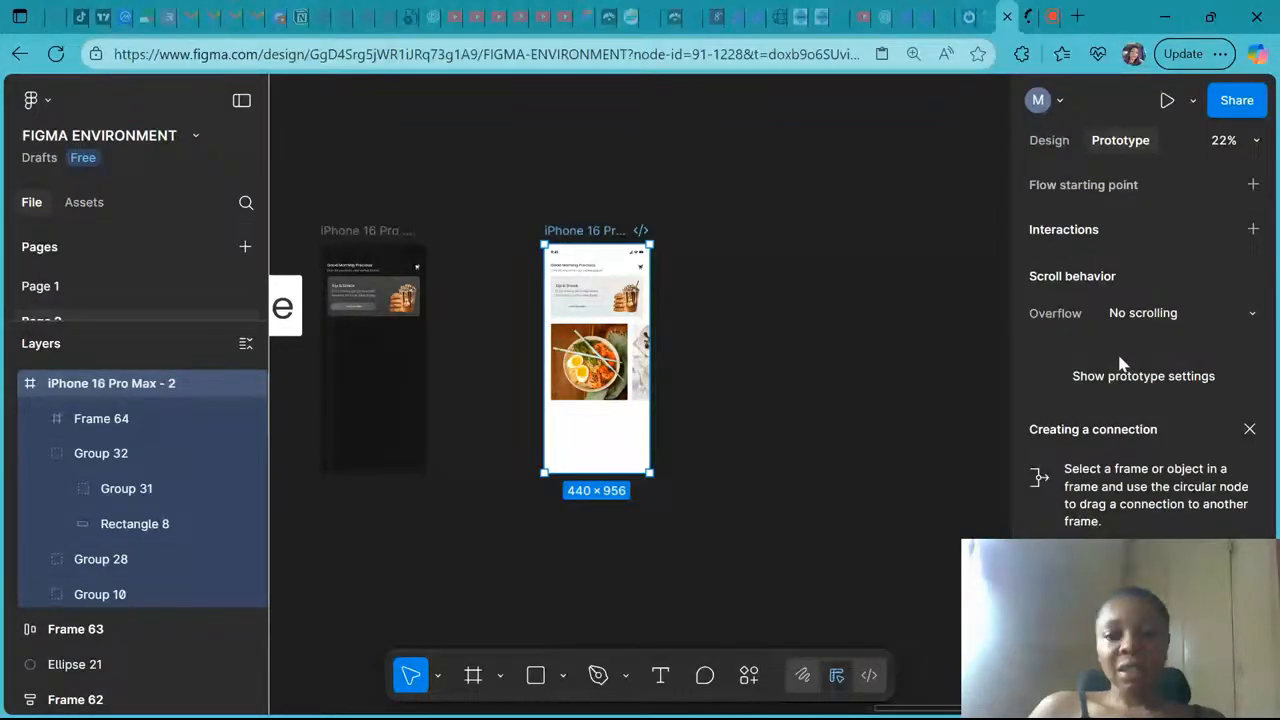
pyautogui.click(1049, 140)
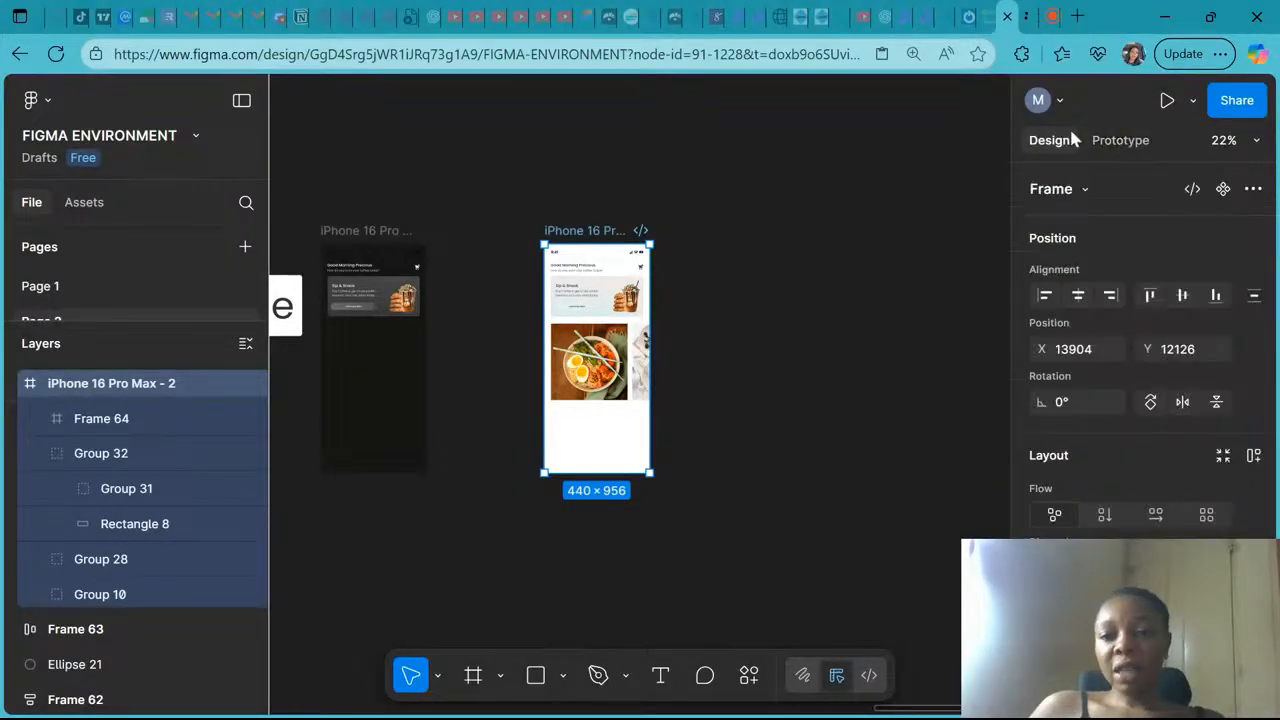
# Preview iPhone 16 Pro Max - 2 as a prototype, test scrolling the screen sideways, and return to the design file
pyautogui.click(1167, 101)
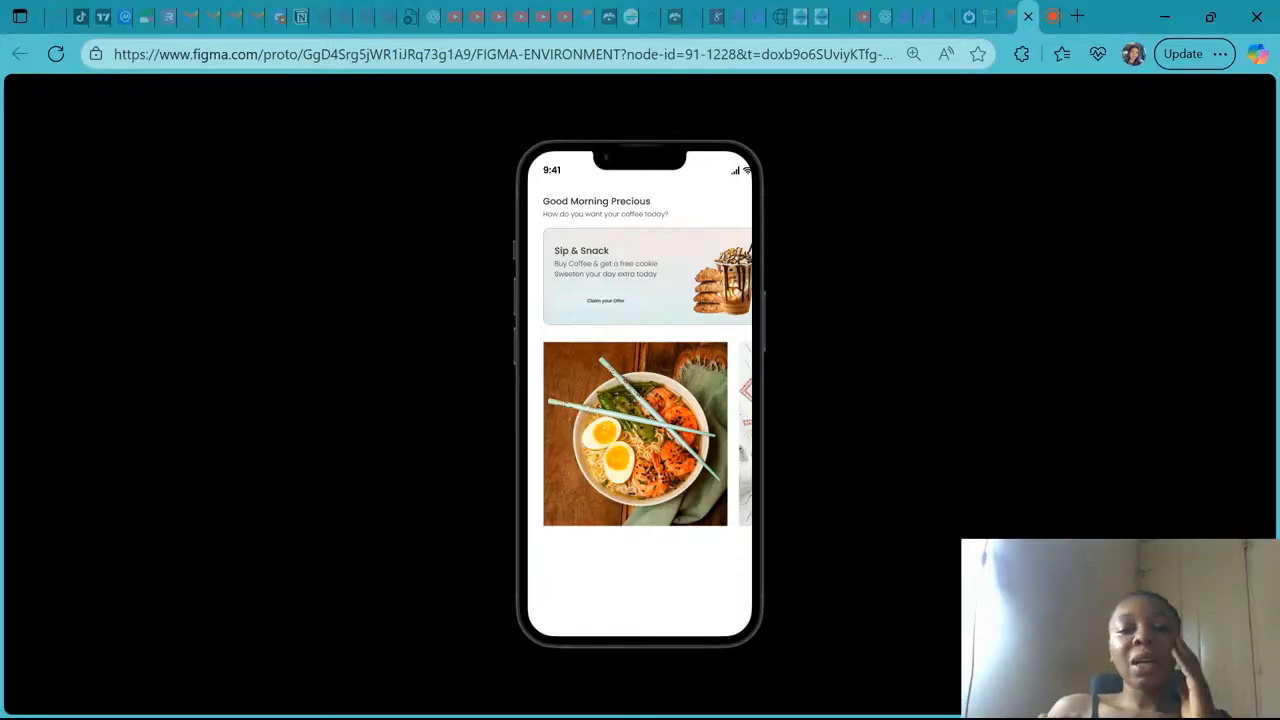
pyautogui.hscroll(1, 659, 481)
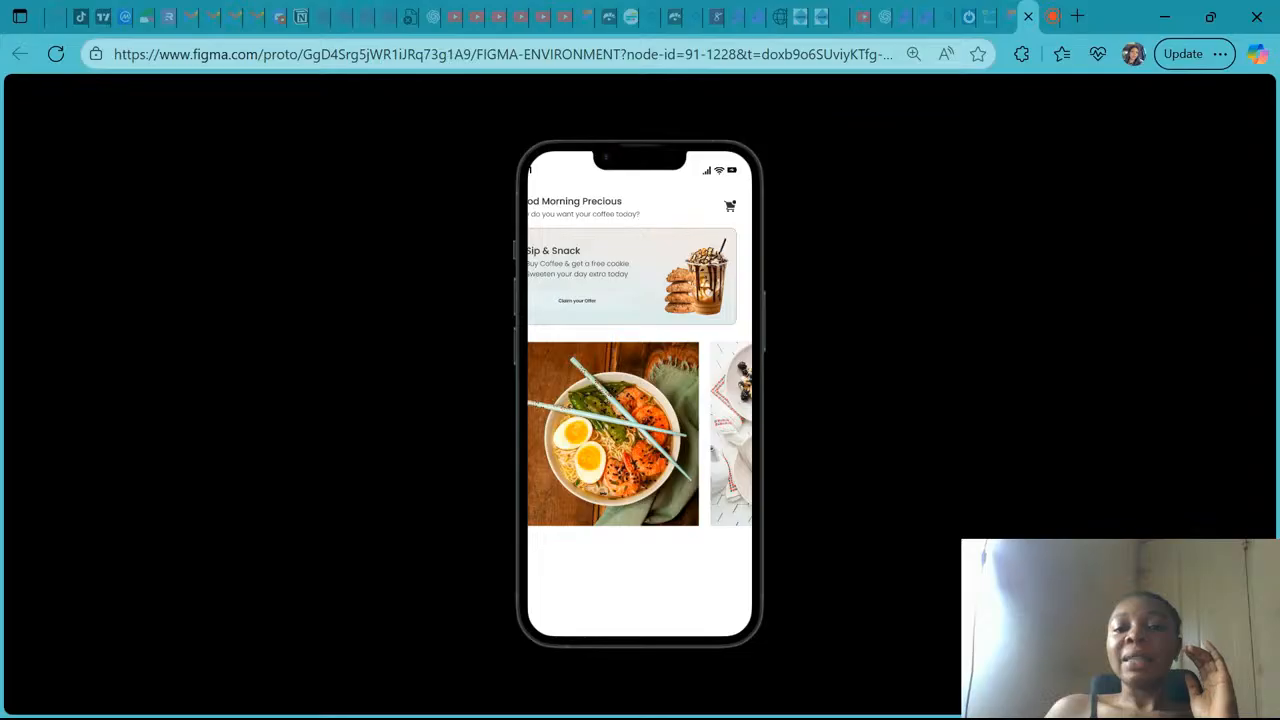
pyautogui.hscroll(-1, 640, 440)
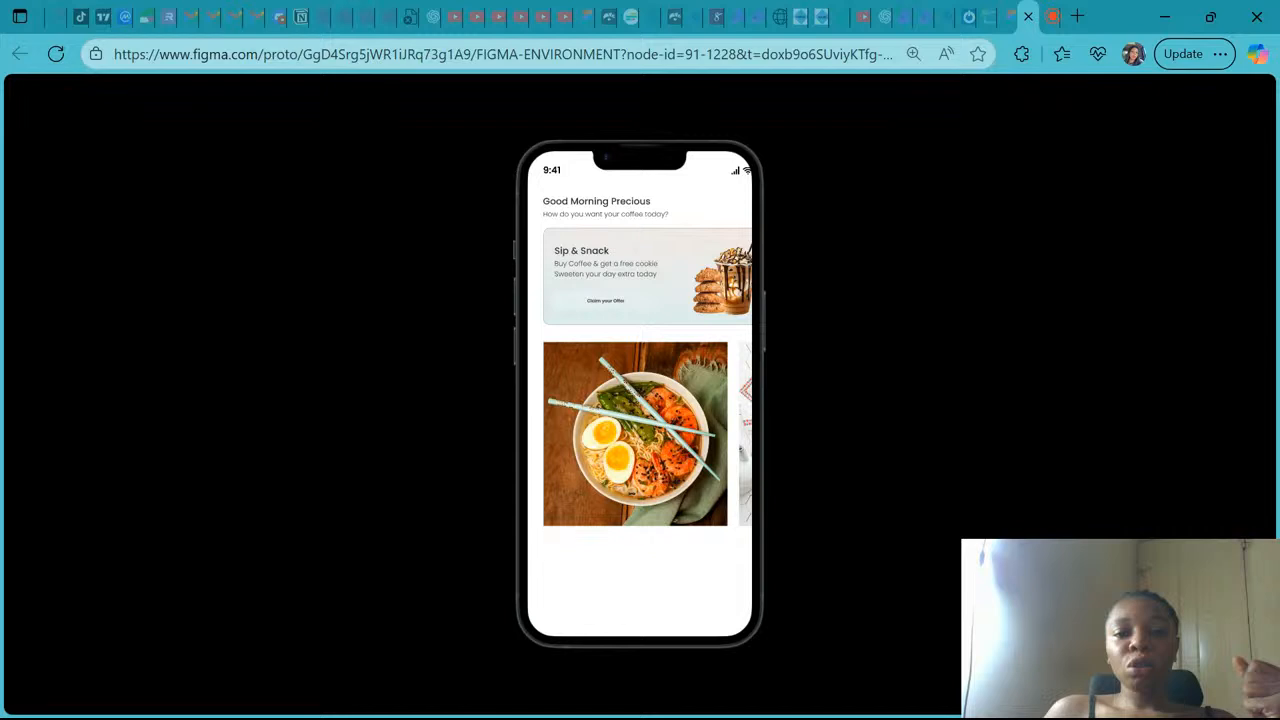
pyautogui.hscroll(1, 640, 434)
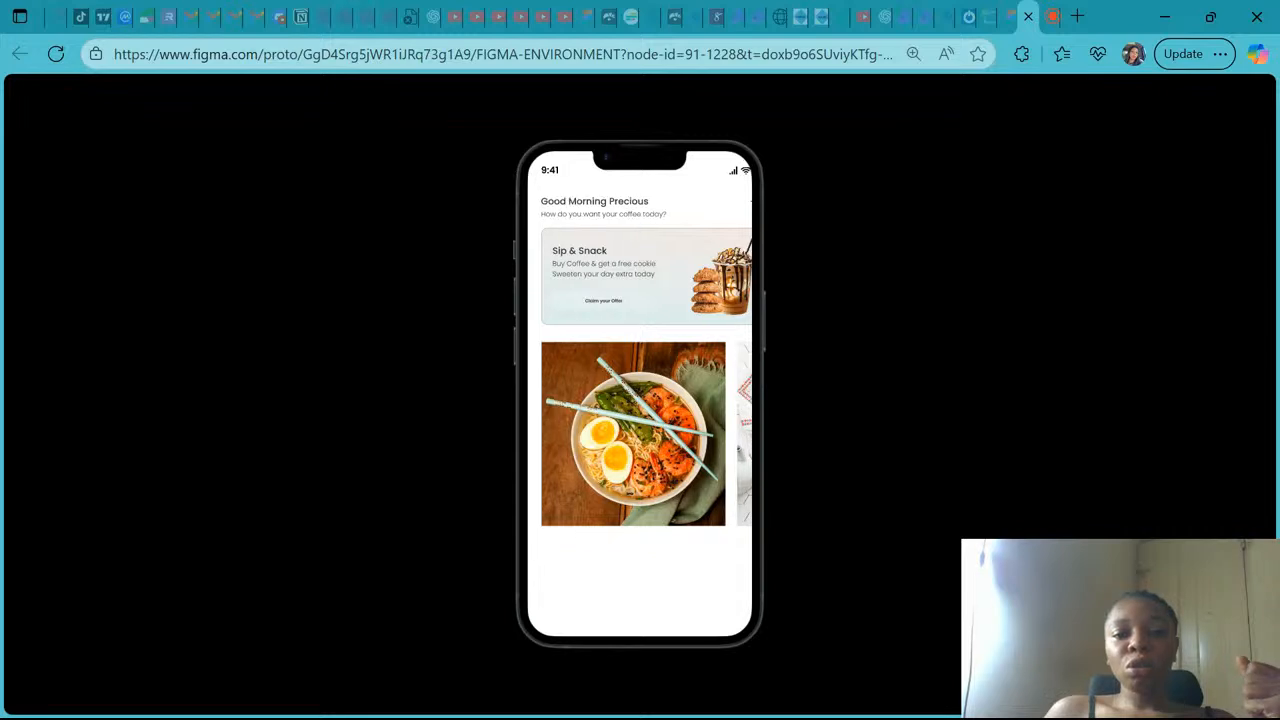
pyautogui.hscroll(1, 640, 434)
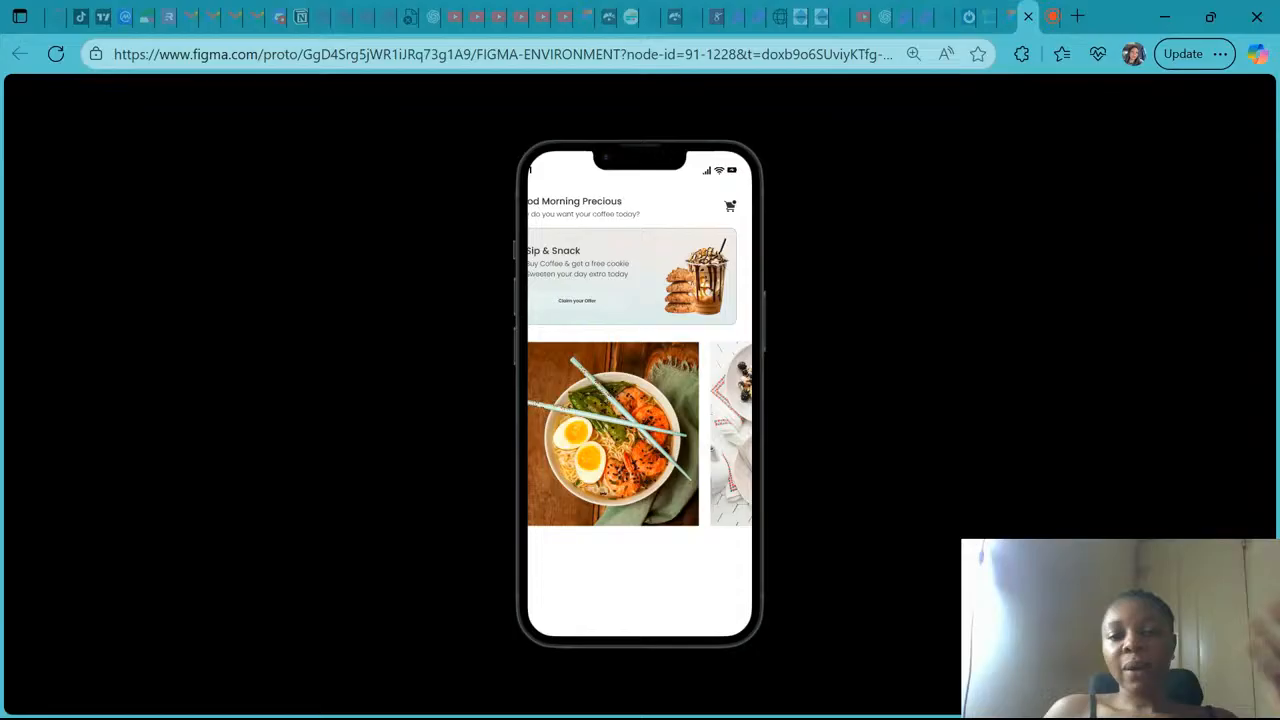
pyautogui.click(1052, 20)
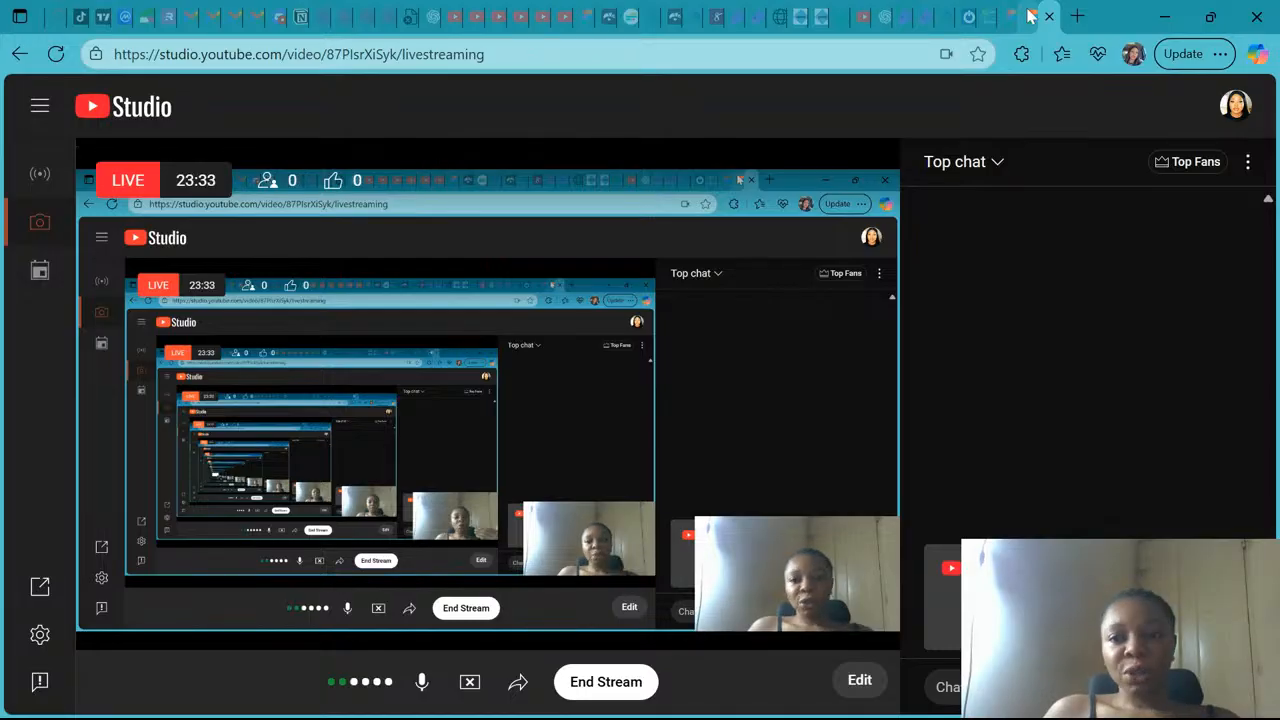
pyautogui.click(1012, 17)
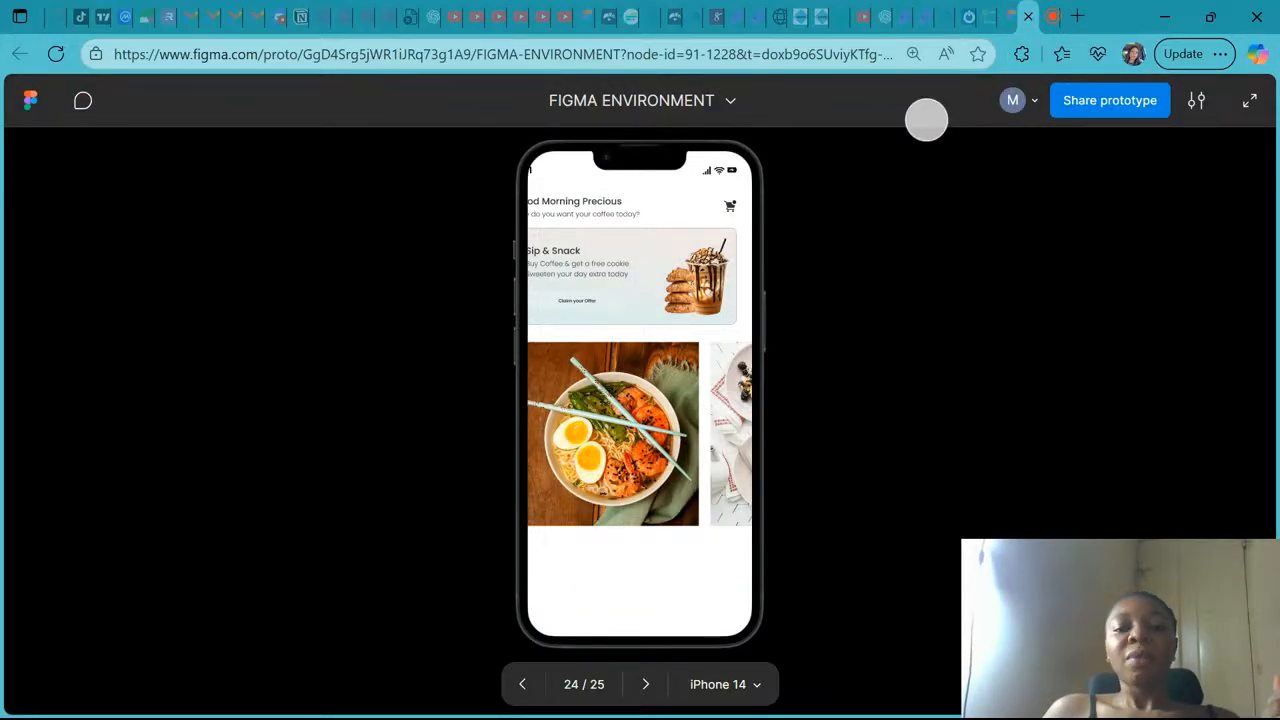
pyautogui.click(1010, 17)
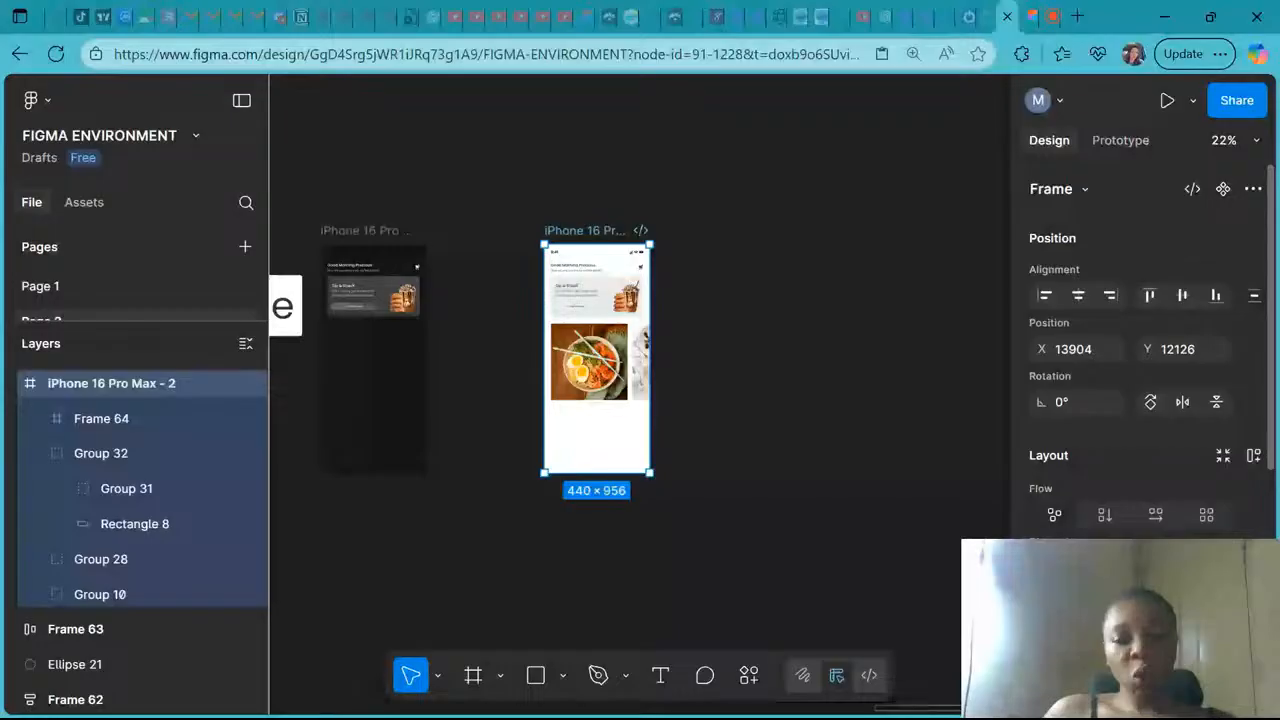
# Turn off content clipping for iPhone 16 Pro Max - 2, and resize its food photo frame to 412 × 320 at X 26
pyautogui.click(1039, 604)
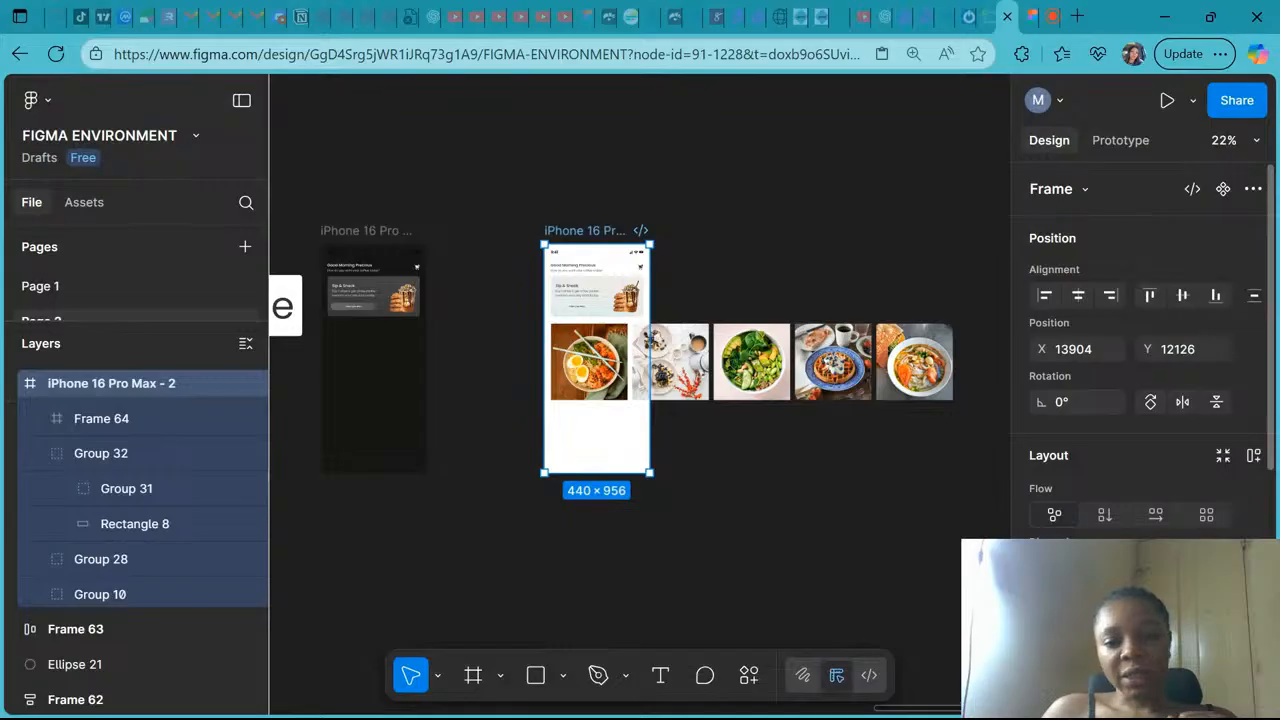
pyautogui.click(712, 372)
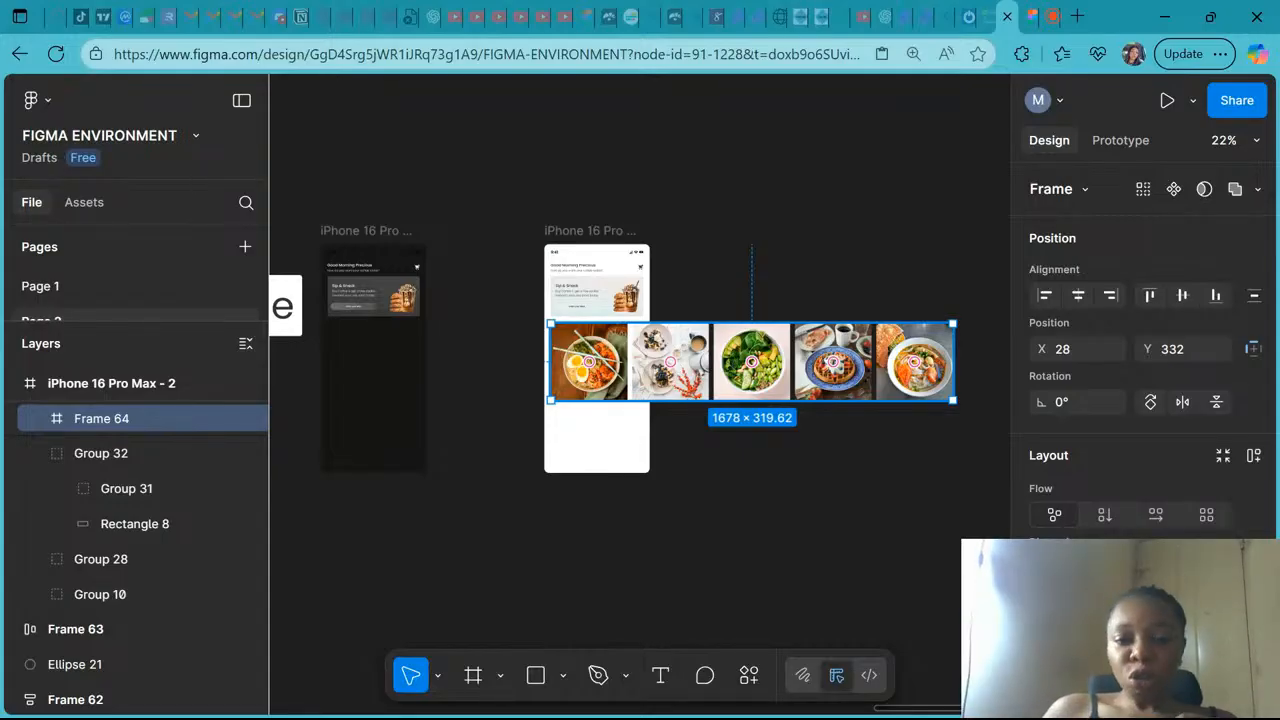
pyautogui.hscroll(2, 640, 360)
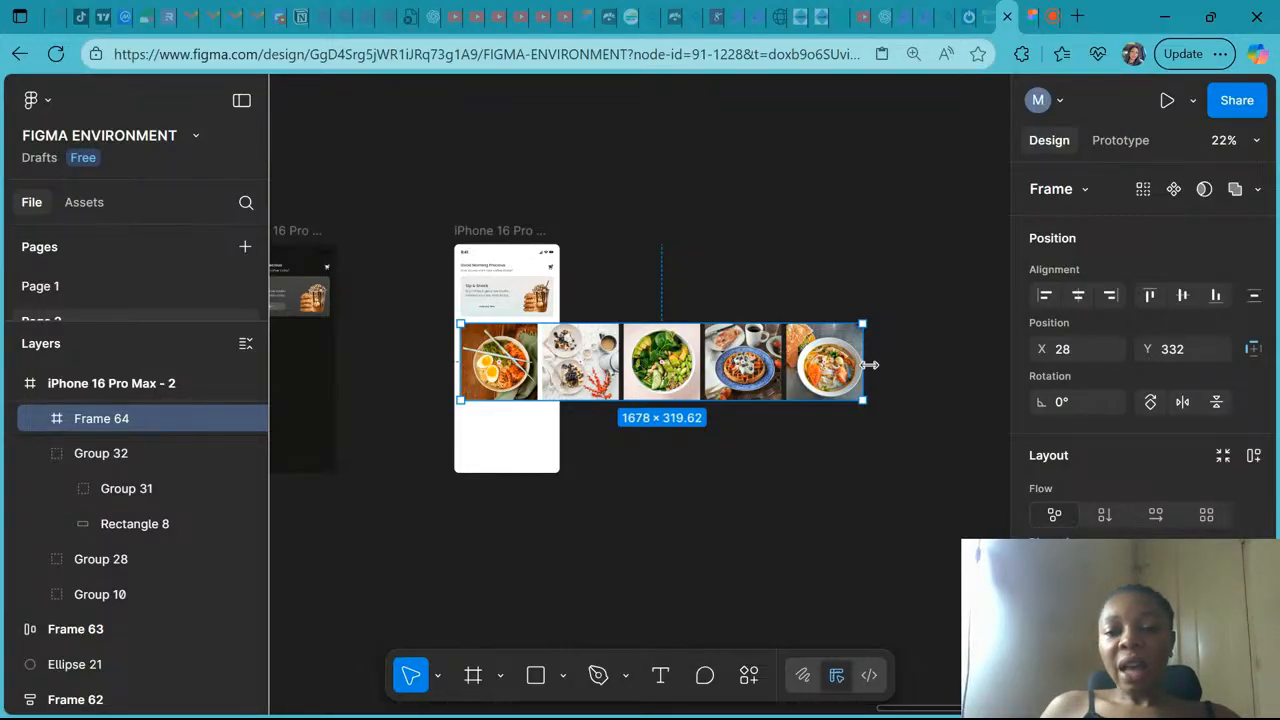
pyautogui.moveTo(869, 365); pyautogui.dragTo(558, 370)
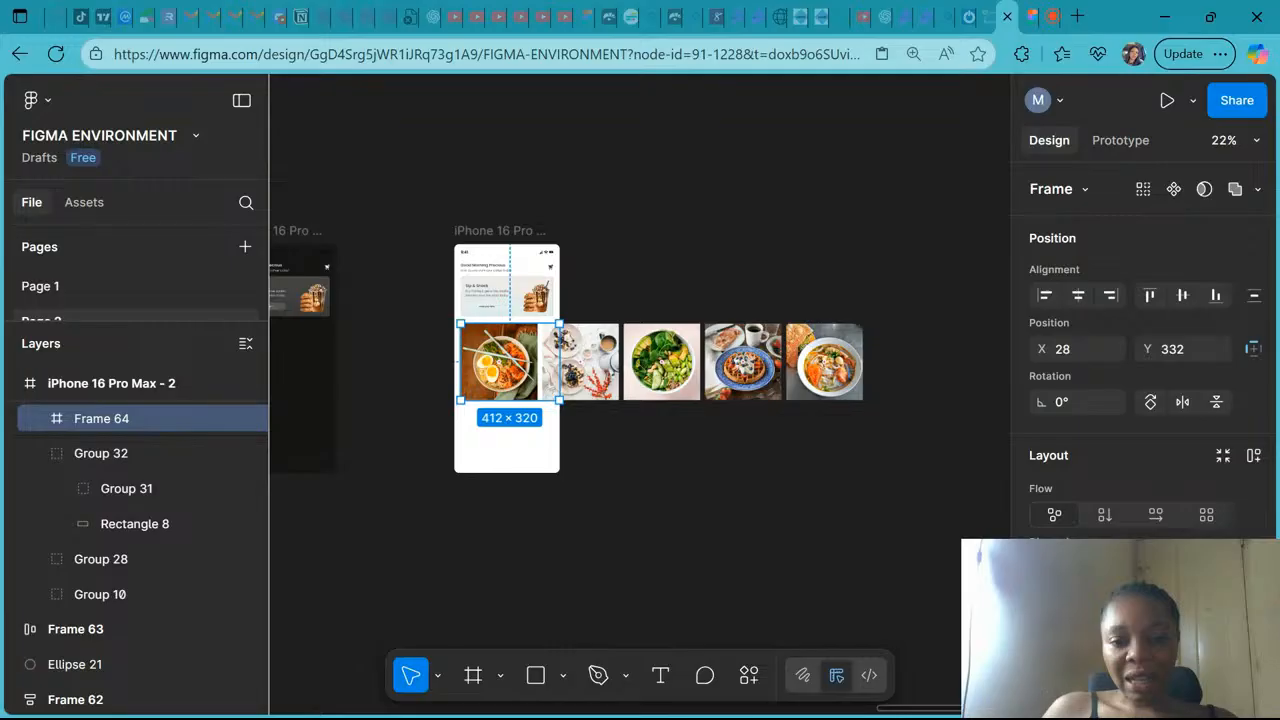
pyautogui.moveTo(558, 360); pyautogui.dragTo(627, 376)
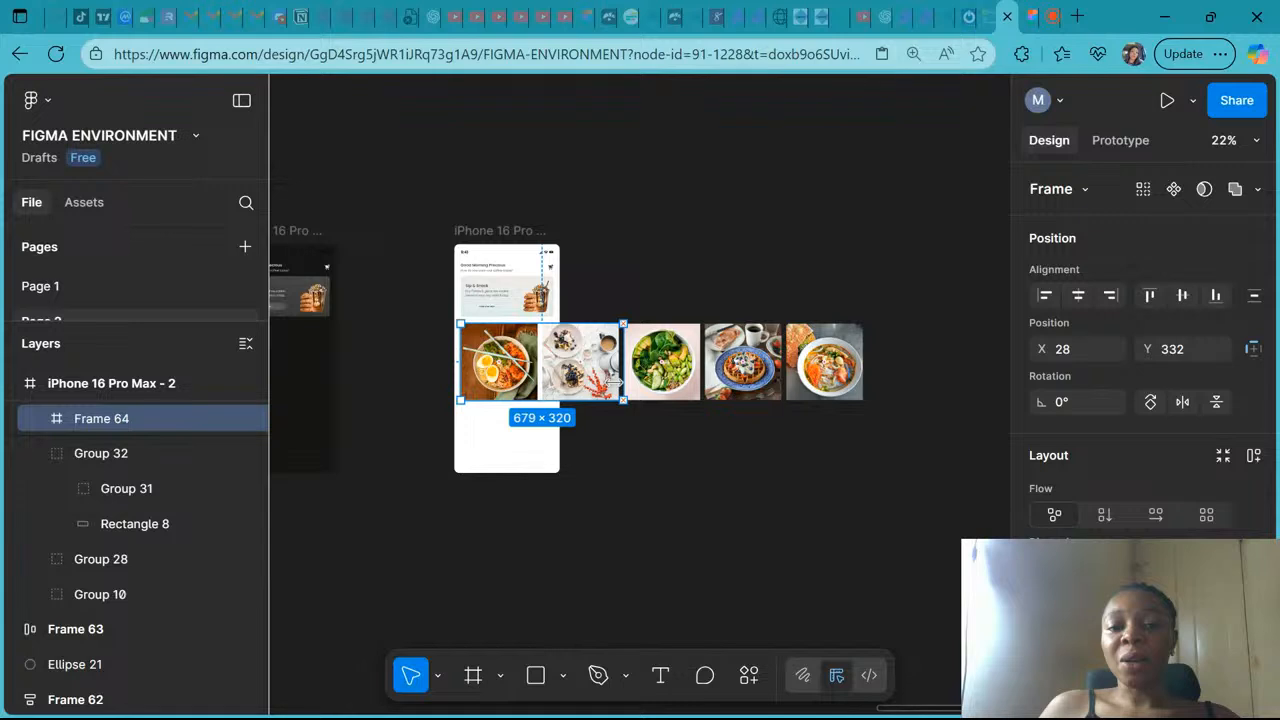
pyautogui.moveTo(613, 381); pyautogui.dragTo(560, 373)
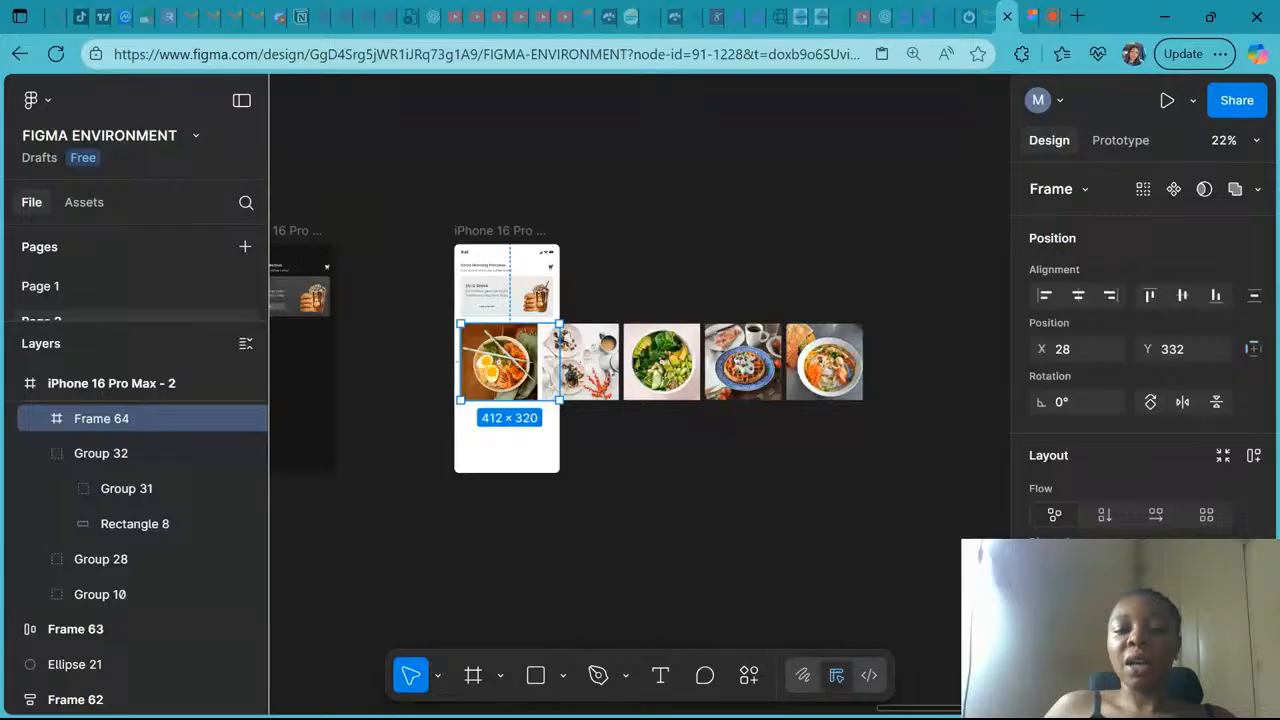
pyautogui.press('Left')
pyautogui.press('Left')
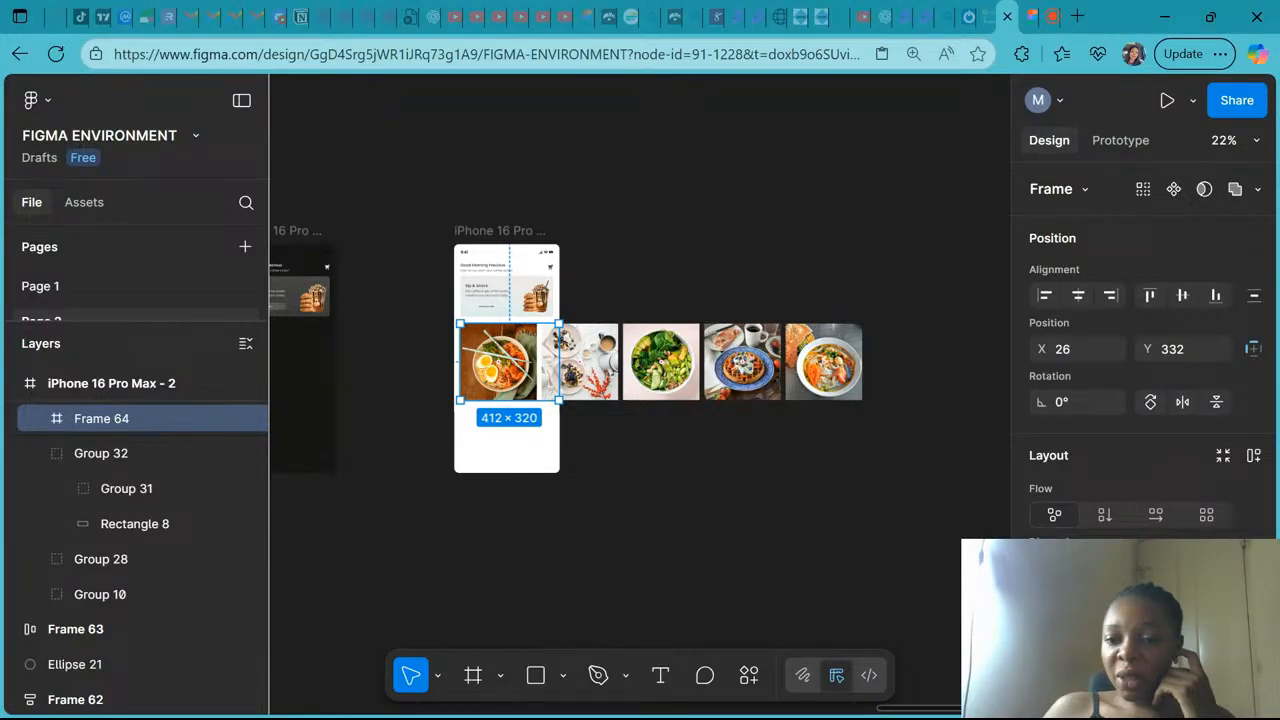
# Toggle content clipping on and off for the food photo frame to compare how the photo row displays
pyautogui.scroll(-2, 1140, 400)
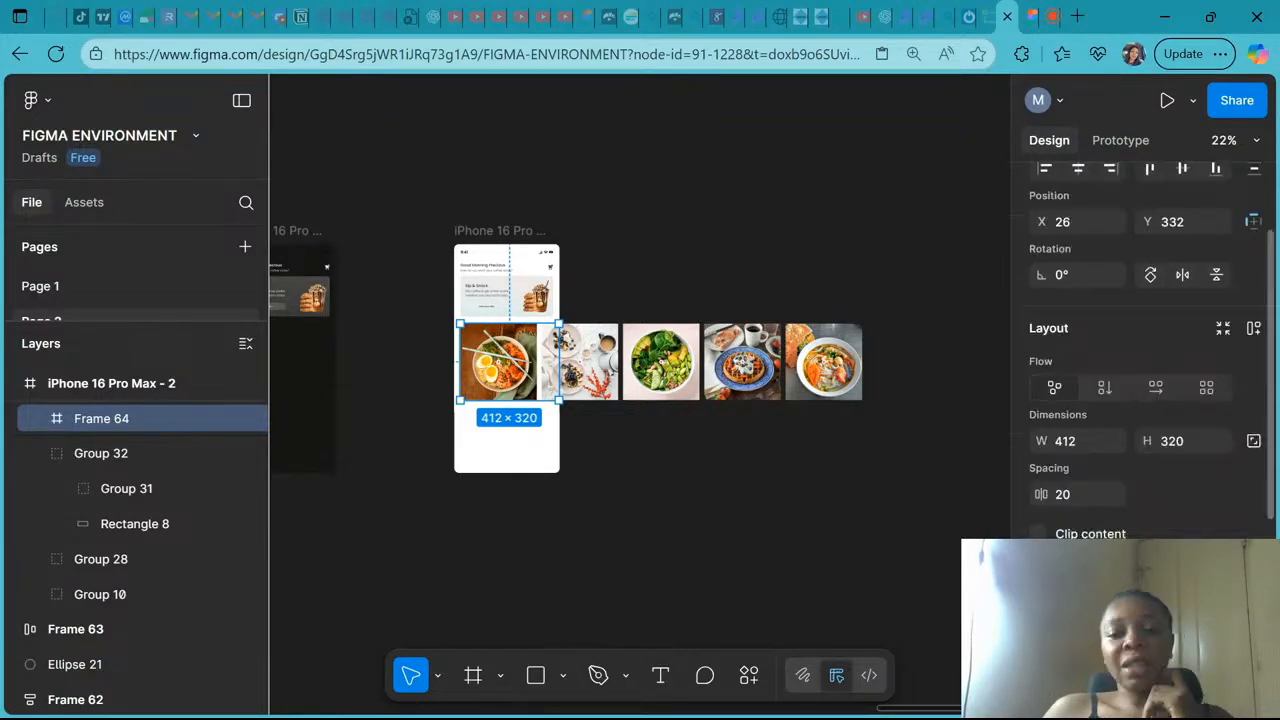
pyautogui.click(1040, 537)
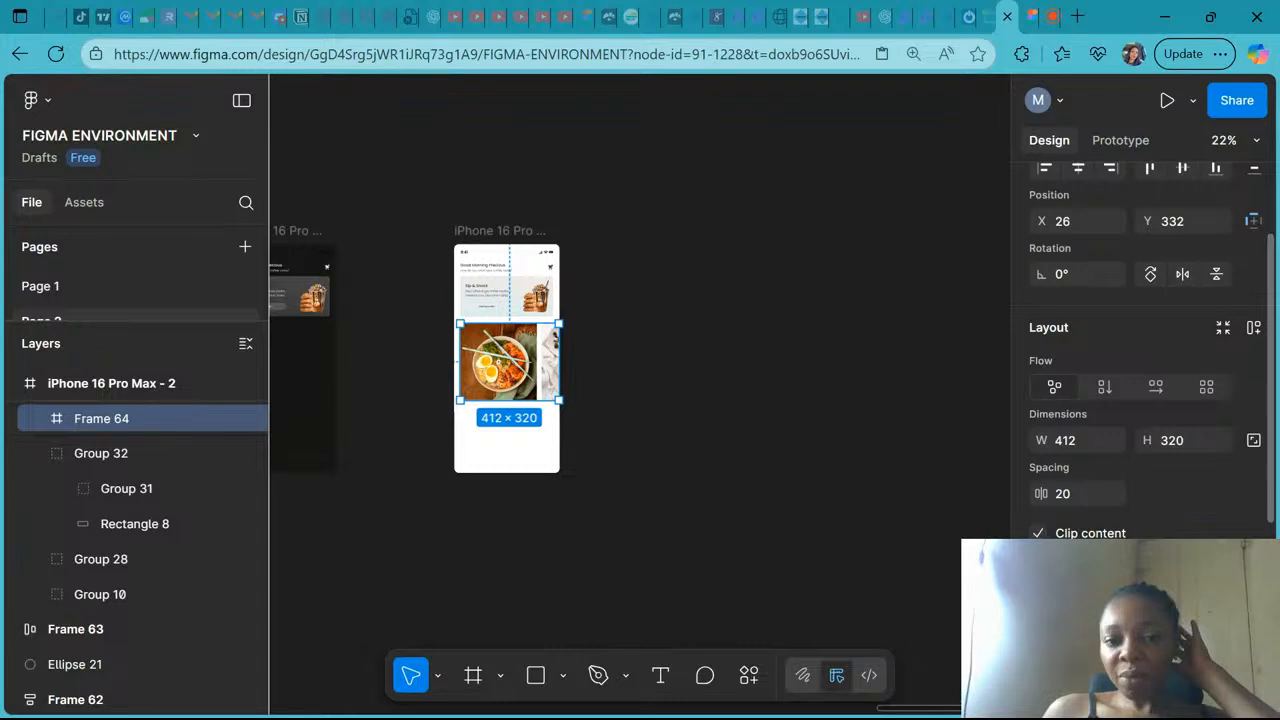
pyautogui.click(1038, 533)
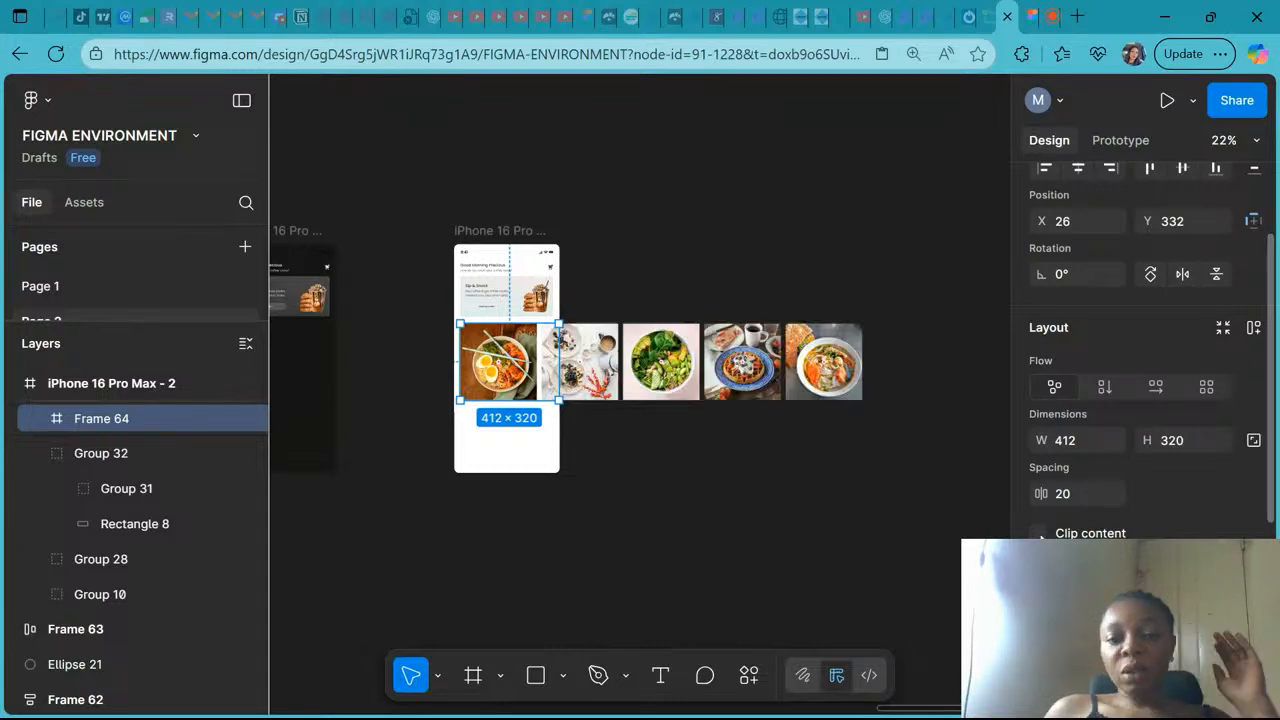
pyautogui.click(1038, 533)
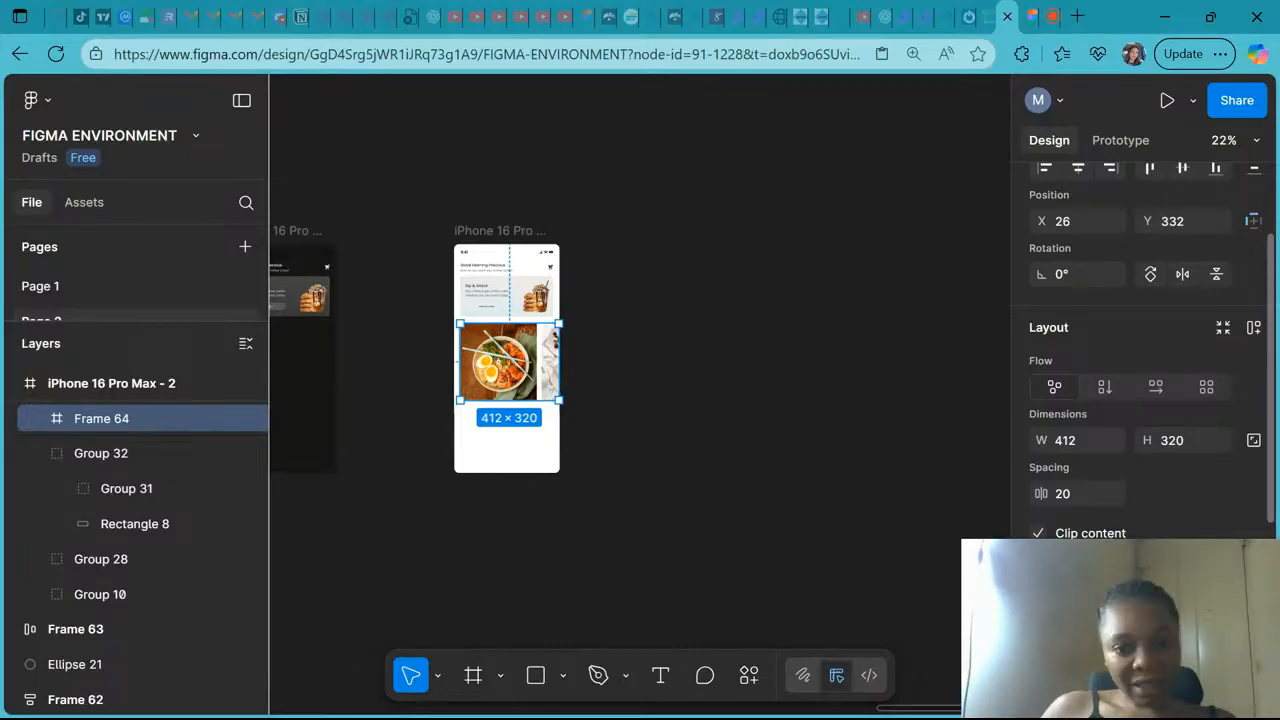
pyautogui.click(1038, 533)
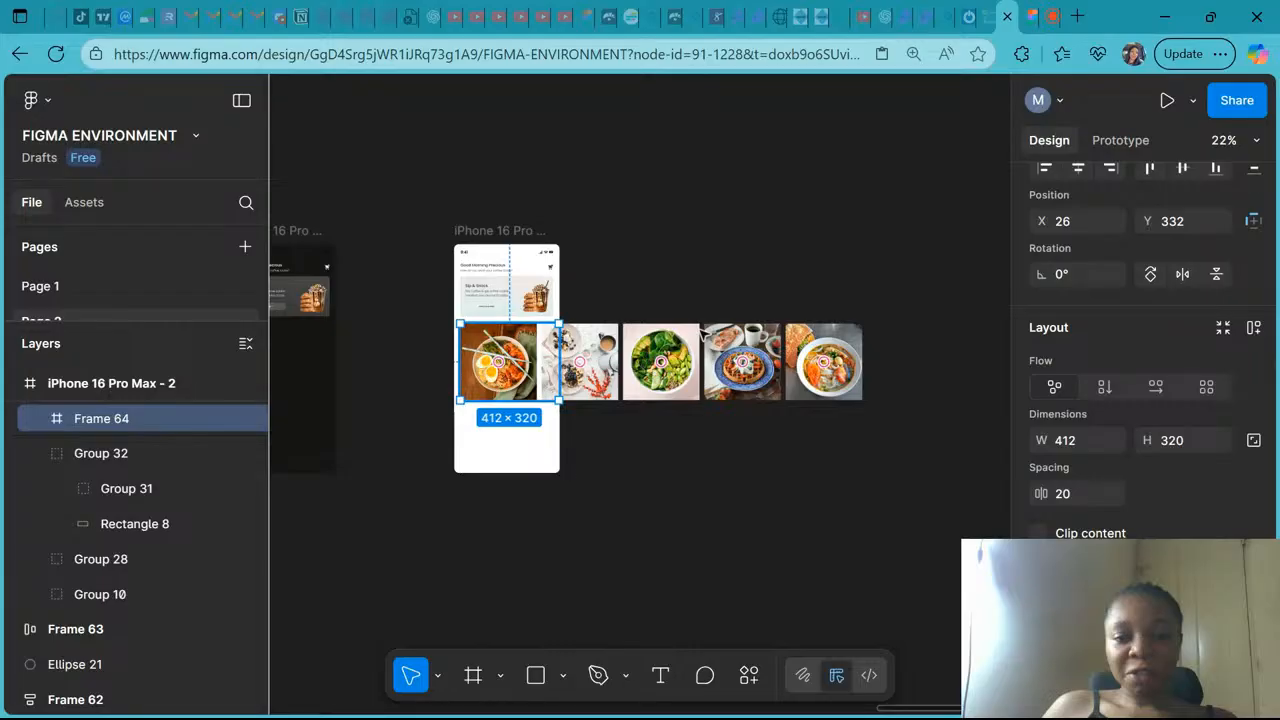
# Try Fixed as the food photo frame's scroll position, restore Scroll with parent, and set its overflow to Horizontal
pyautogui.hotkey('shift', 'e')
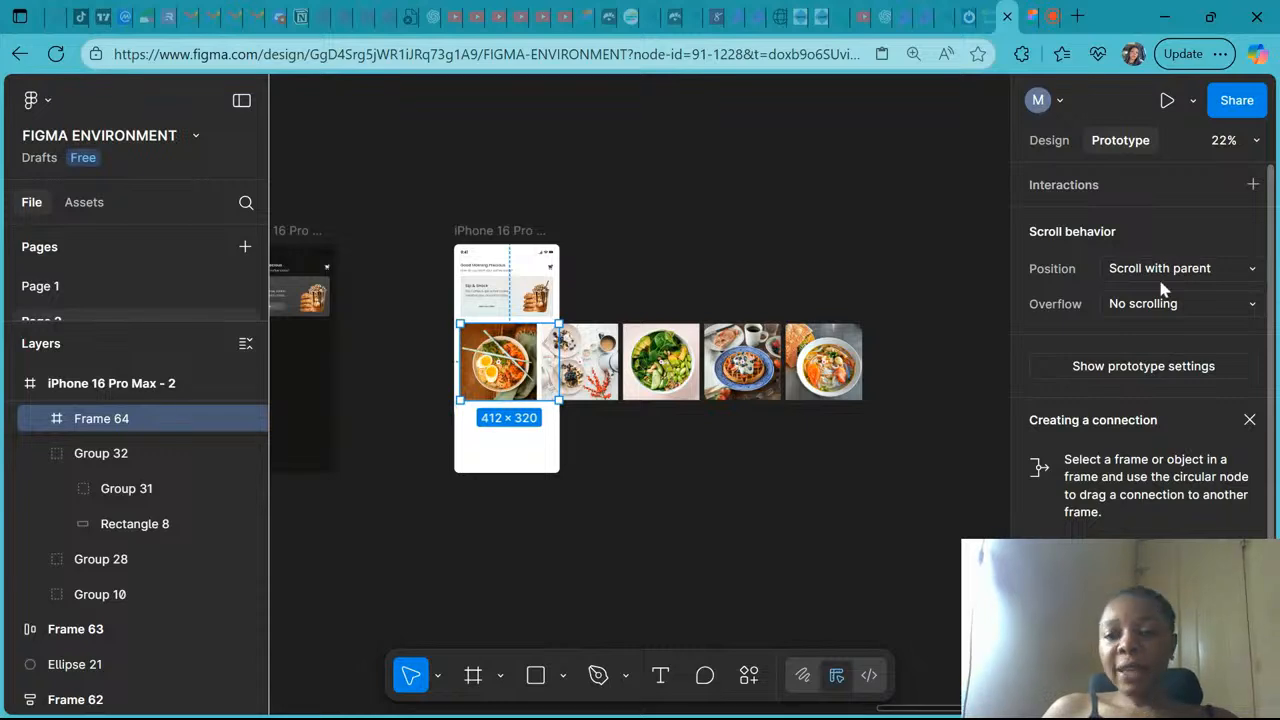
pyautogui.click(1248, 272)
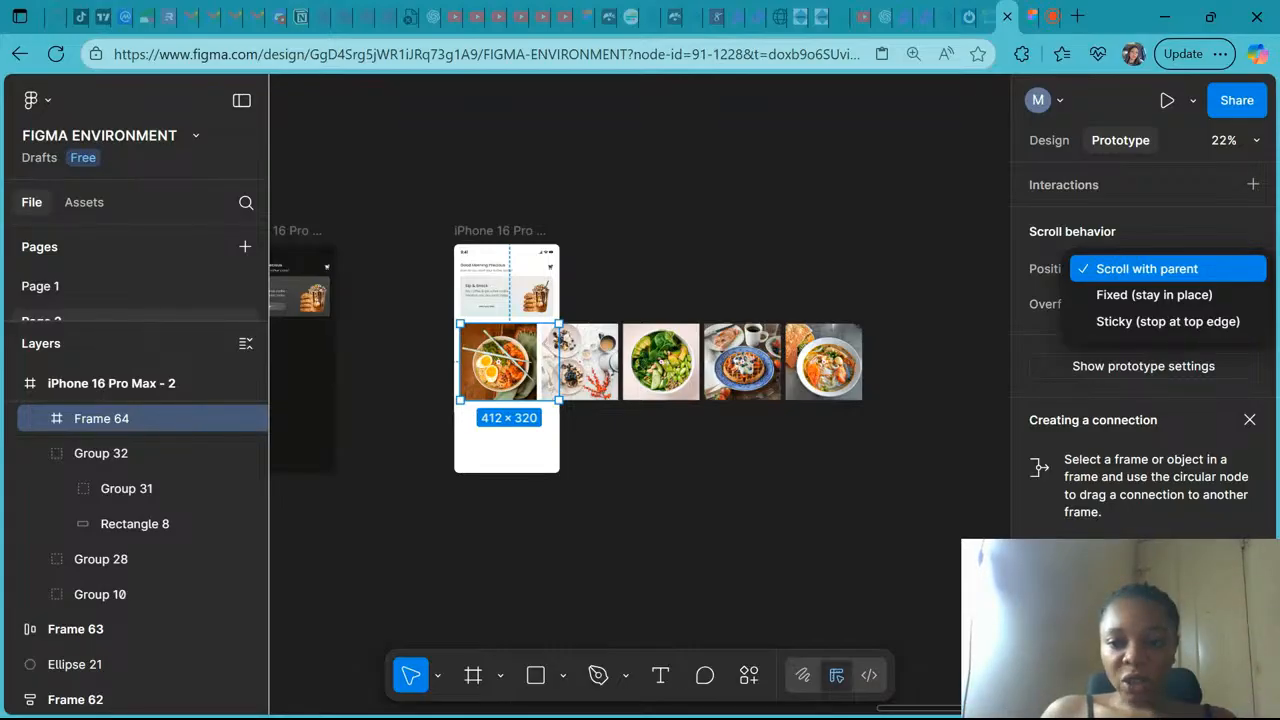
pyautogui.click(1166, 296)
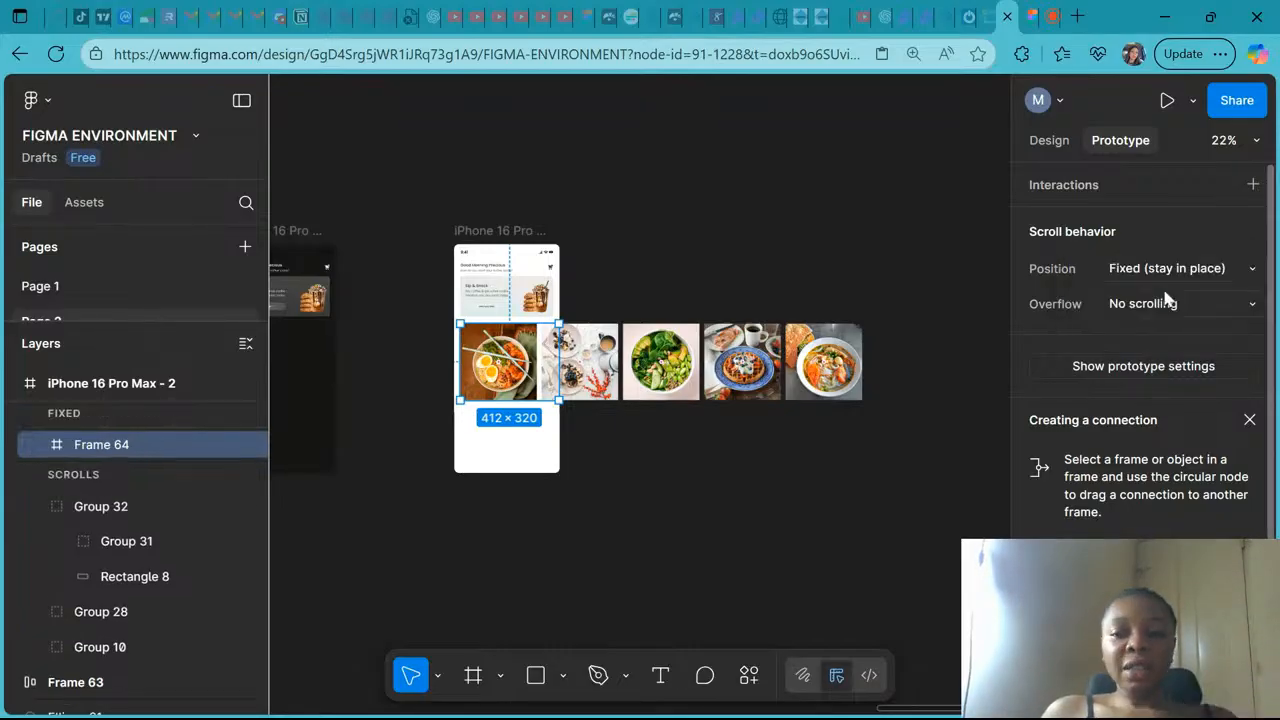
pyautogui.click(1252, 270)
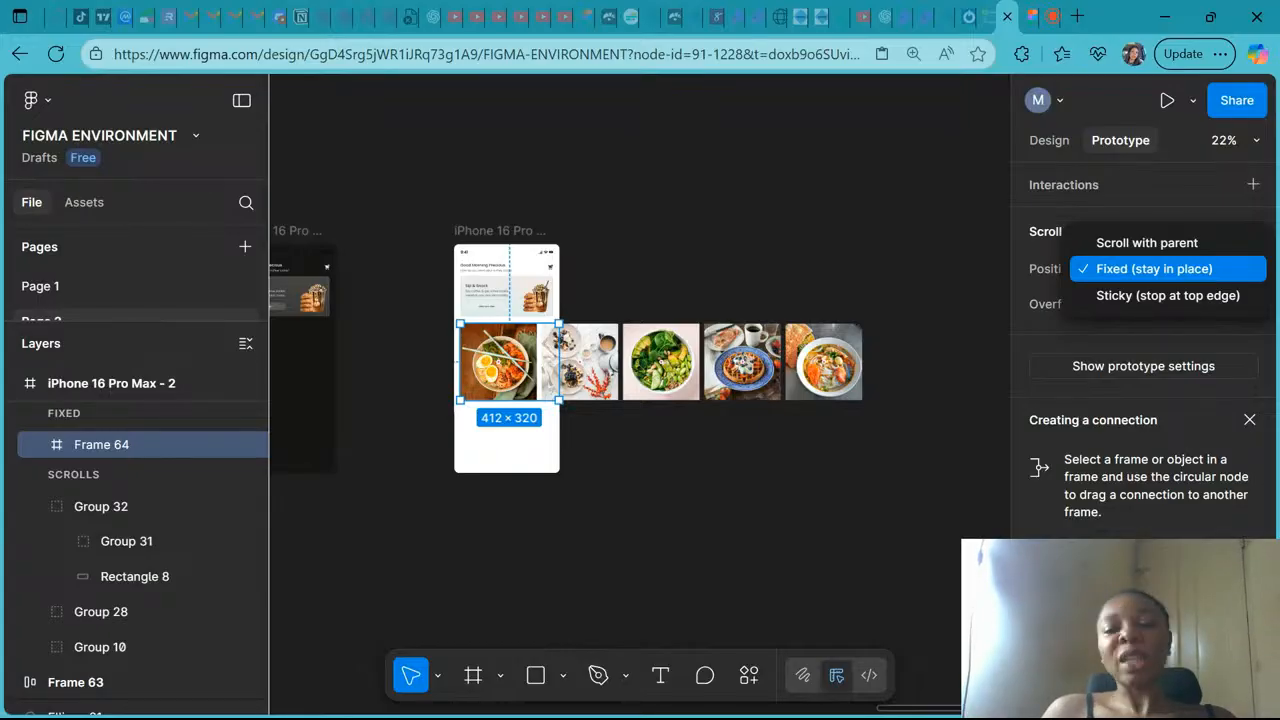
pyautogui.click(1134, 243)
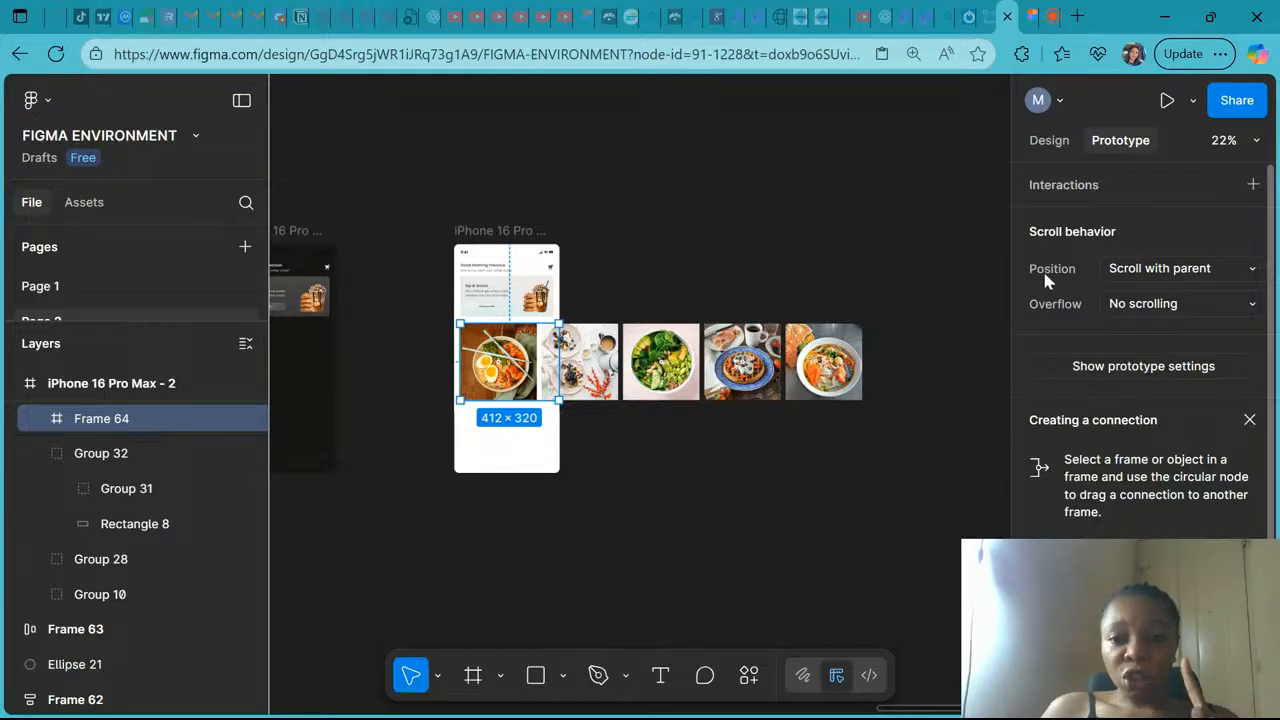
pyautogui.click(1245, 312)
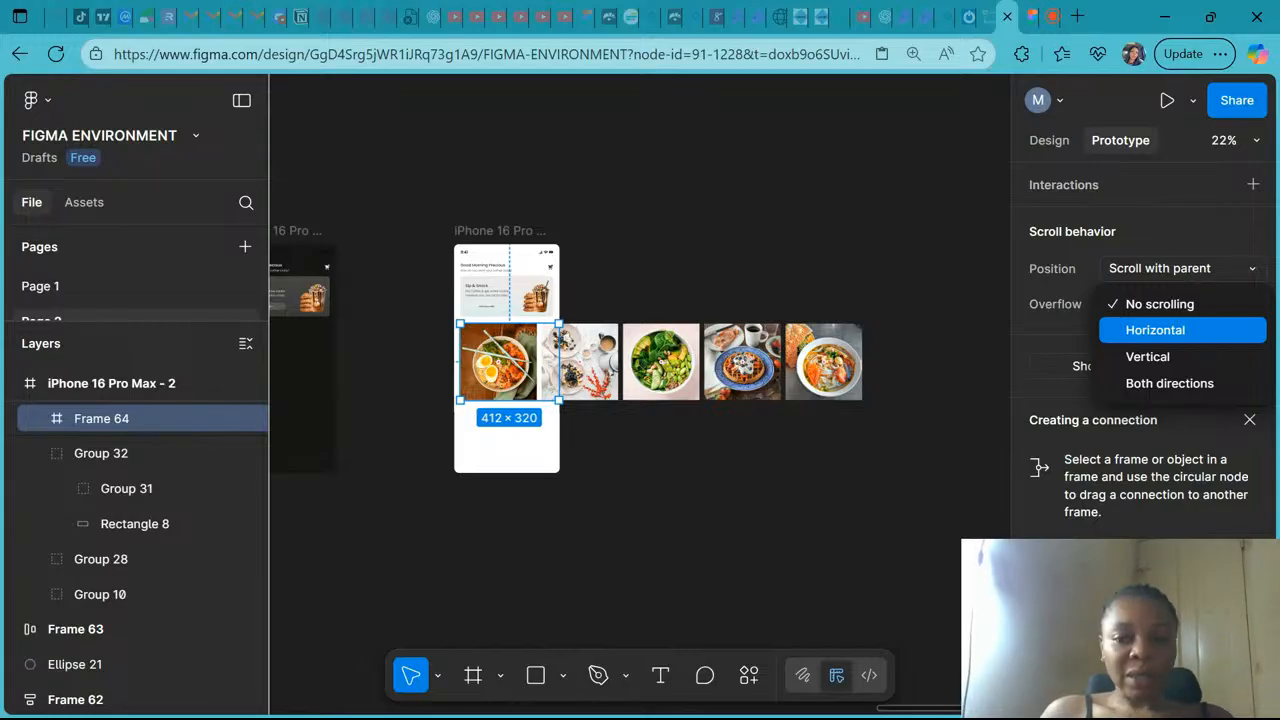
pyautogui.click(1215, 333)
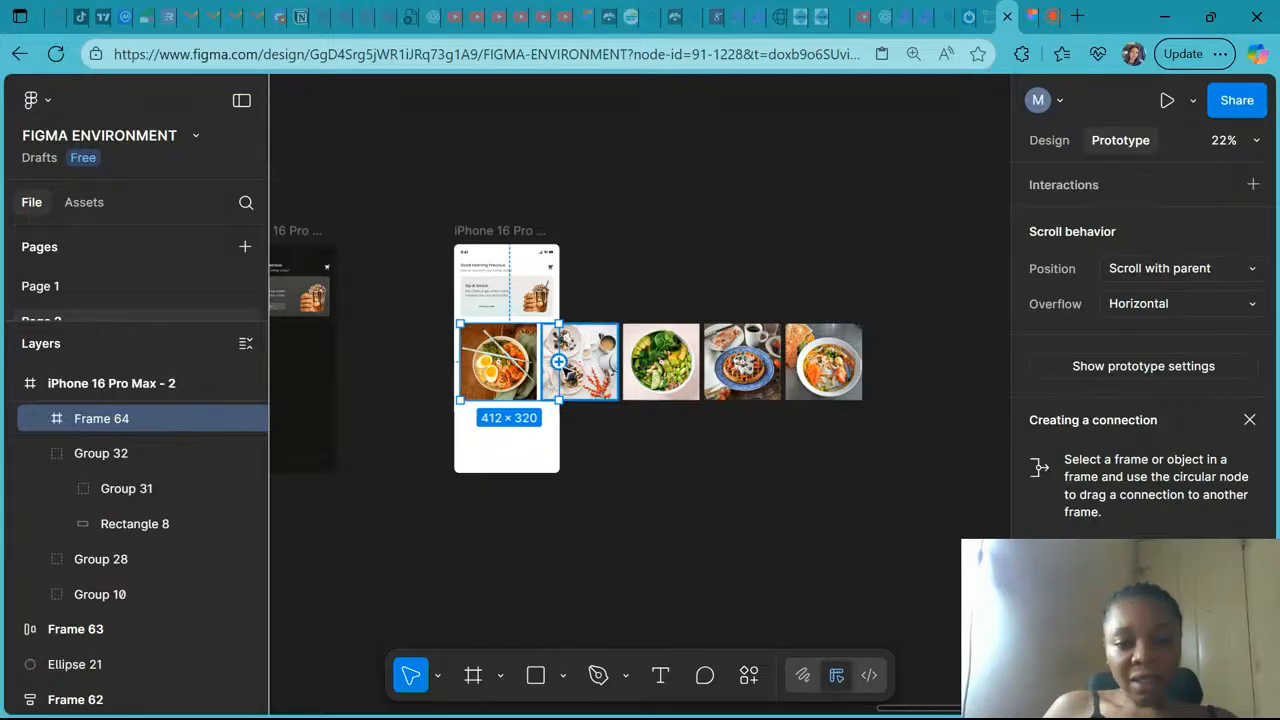
# Widen the food photo frame to 1678 × 320 around all the photos and examine the warning beside its overflow setting
pyautogui.moveTo(560, 362)
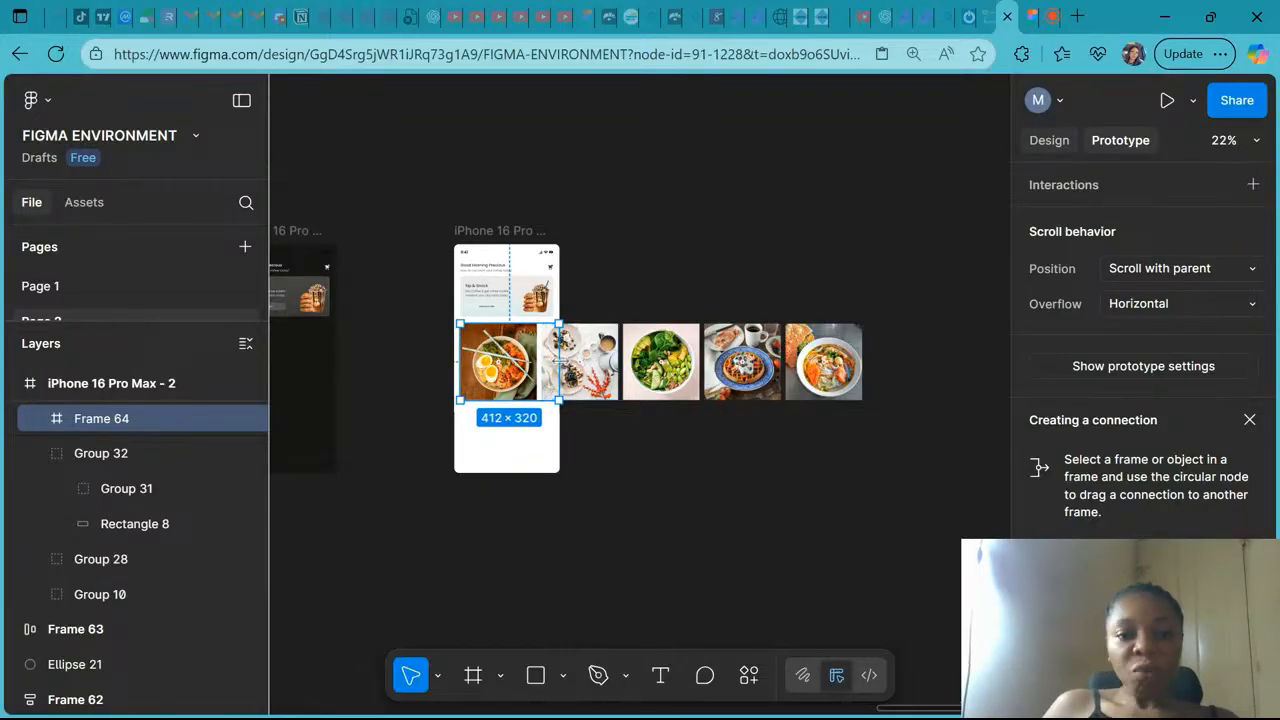
pyautogui.click(1049, 140)
pyautogui.moveTo(558, 370); pyautogui.dragTo(863, 371)
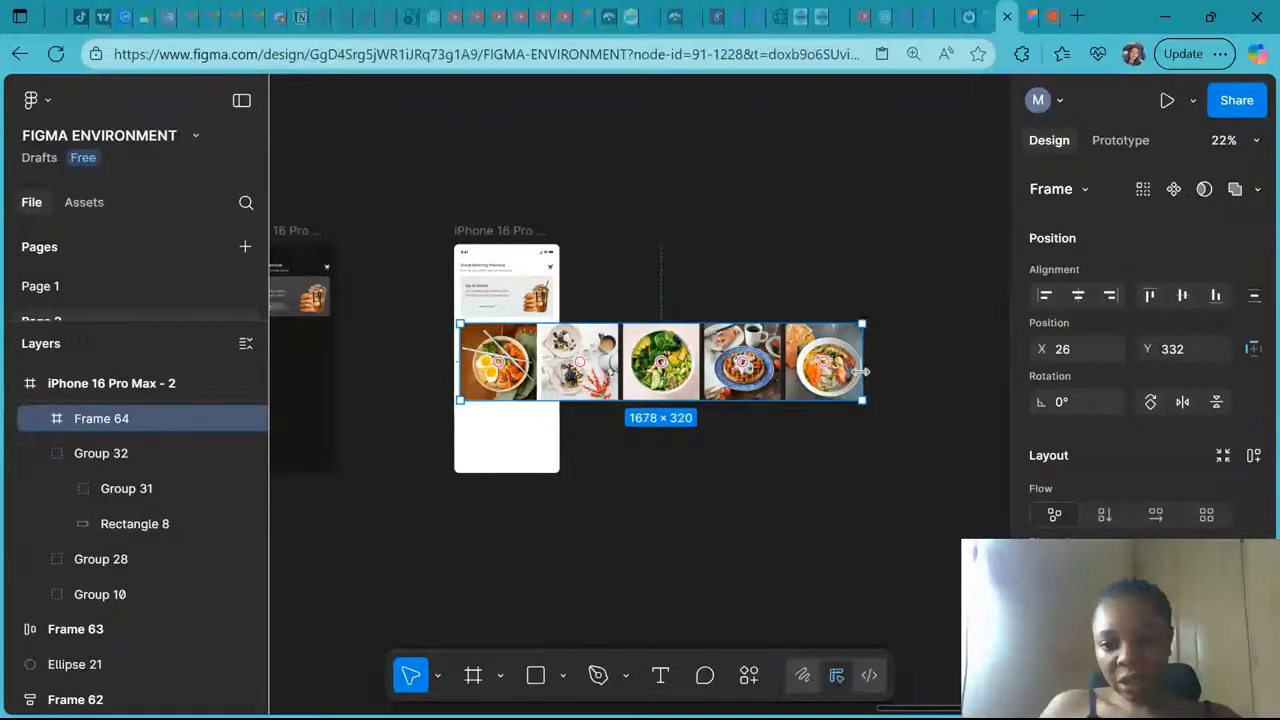
pyautogui.click(1115, 145)
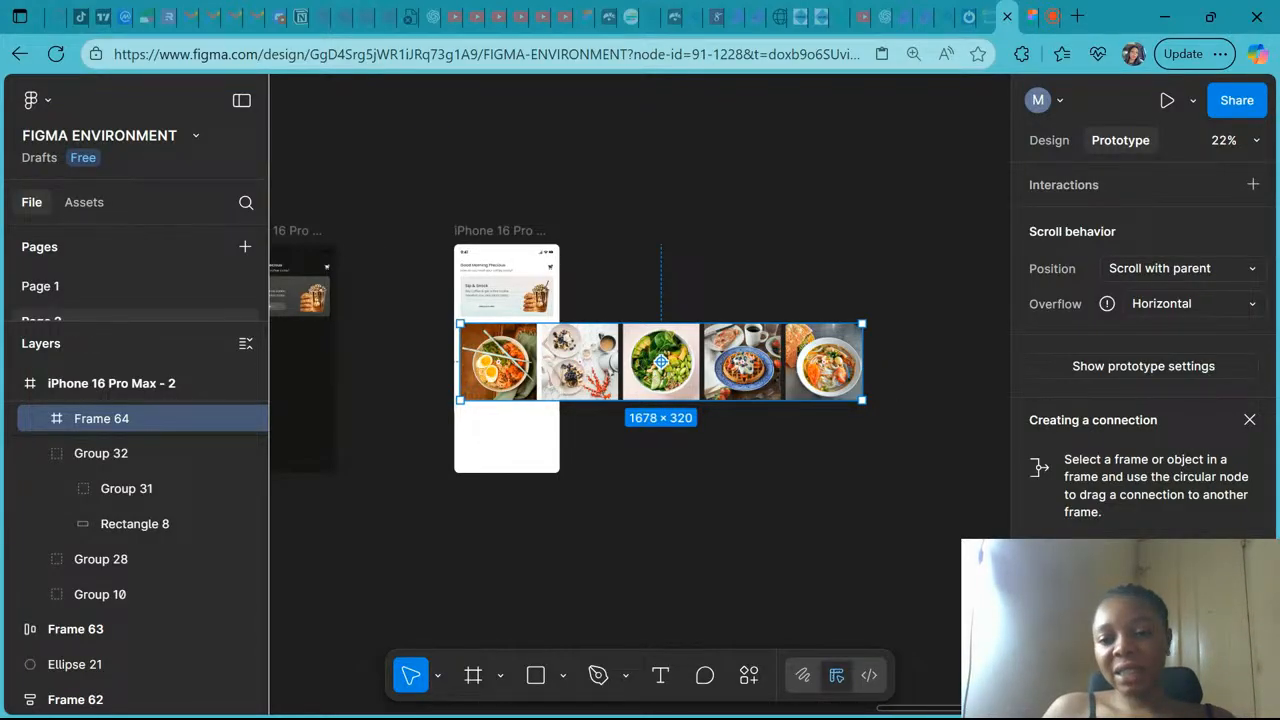
pyautogui.moveTo(1116, 306)
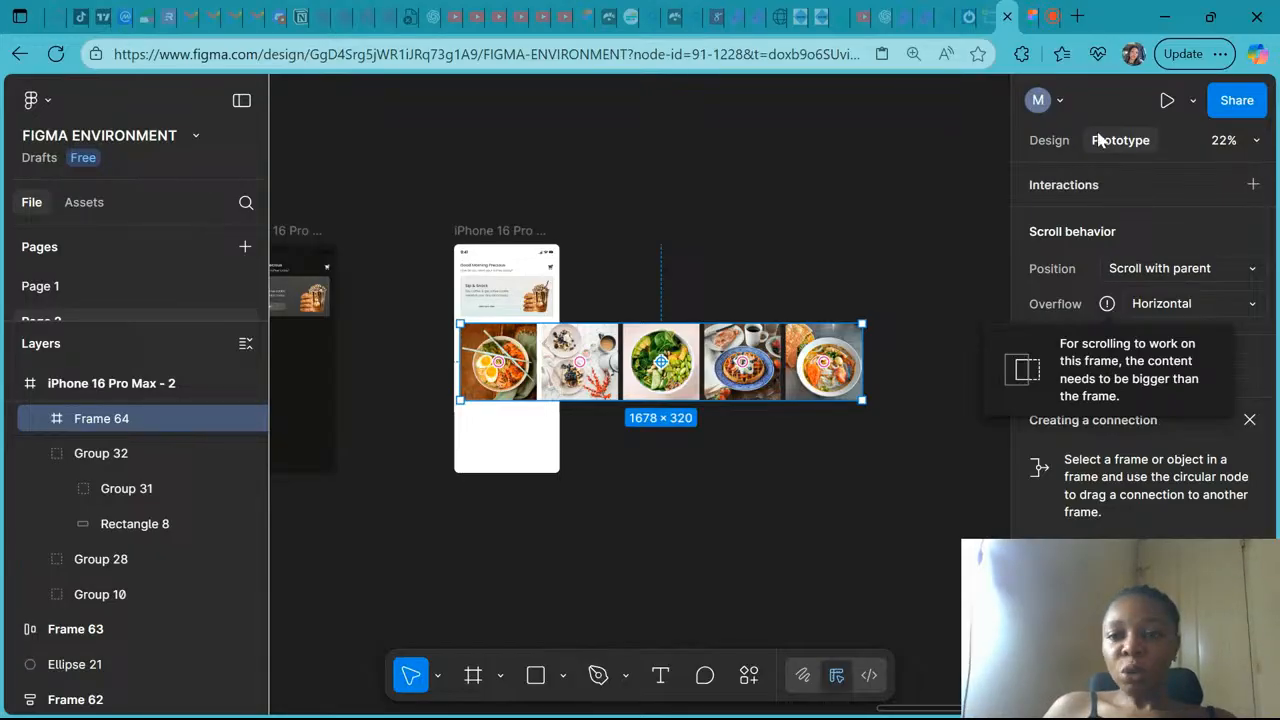
# Narrow the food photo frame to 414 × 320 at the phone frame's edge and turn content clipping back on
pyautogui.click(1049, 140)
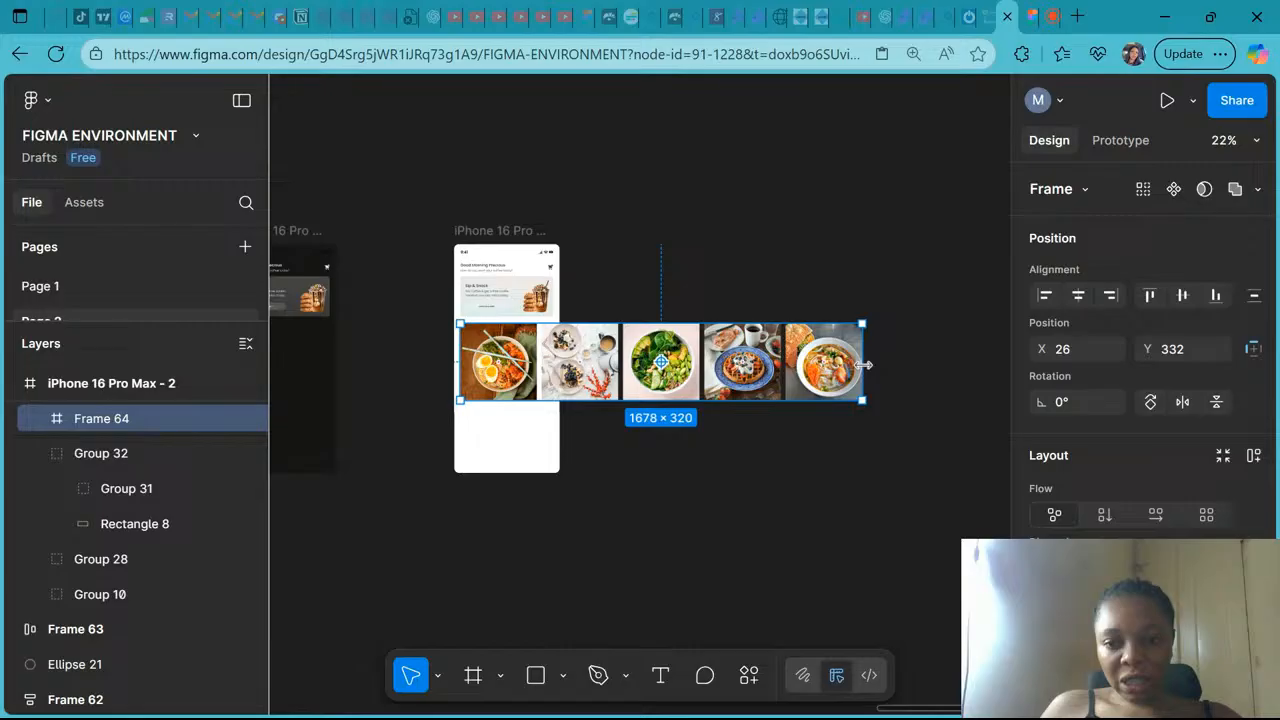
pyautogui.moveTo(863, 365); pyautogui.dragTo(558, 368)
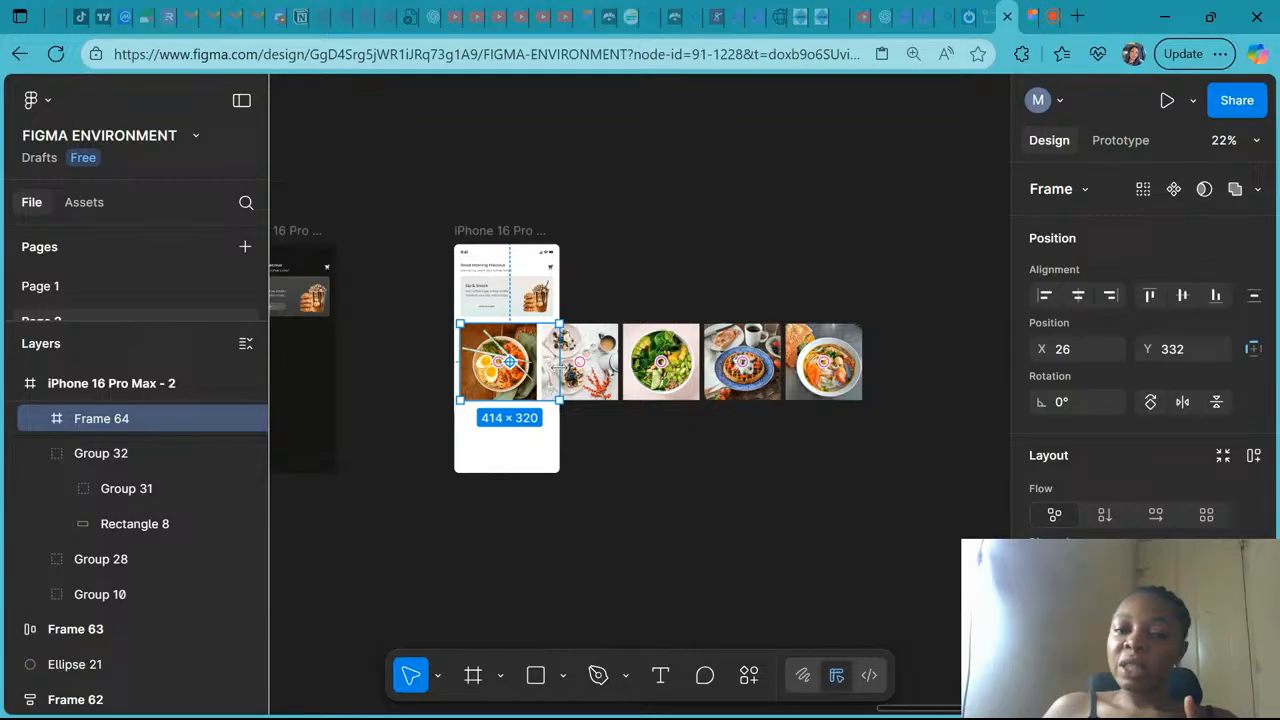
pyautogui.click(1121, 140)
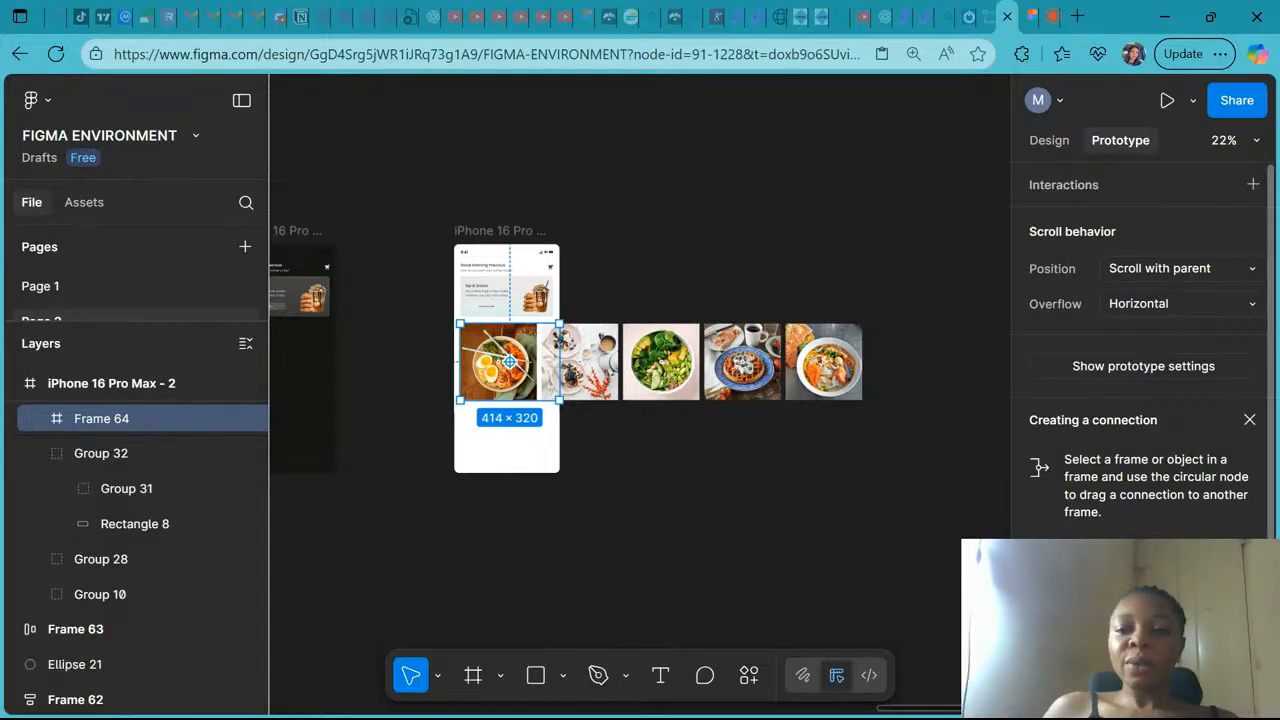
pyautogui.click(1050, 141)
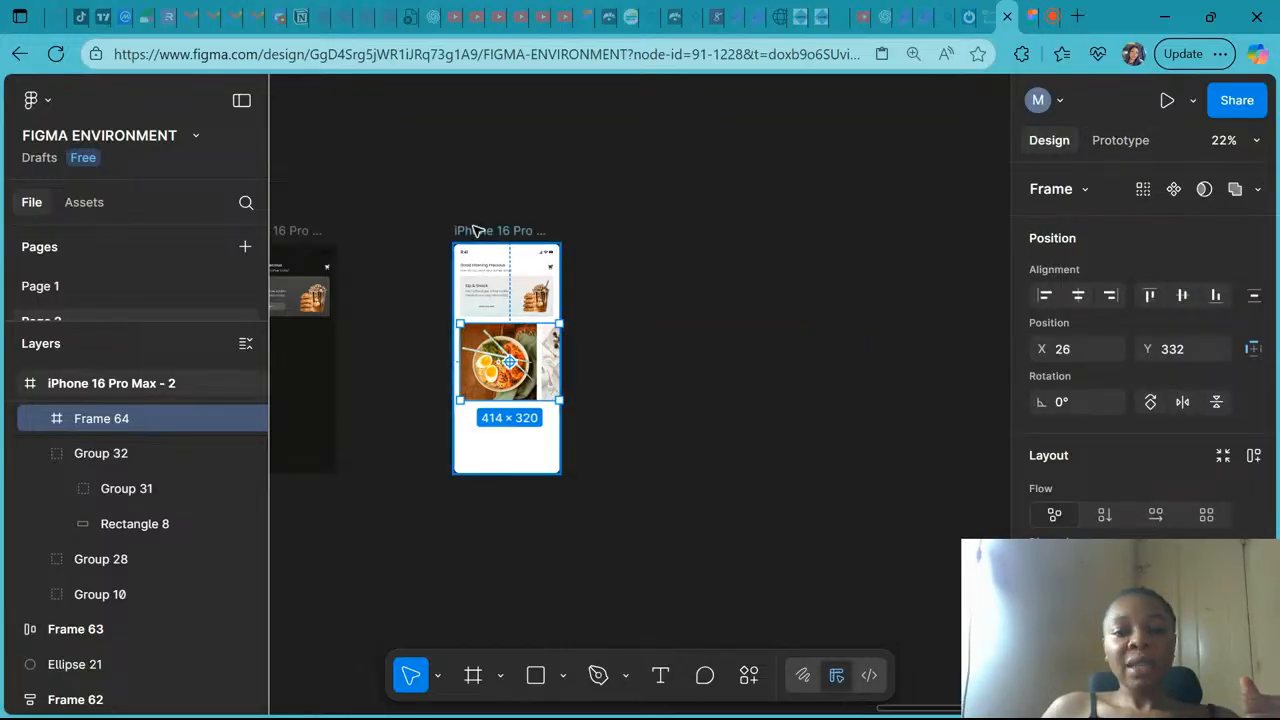
# Preview iPhone 16 Pro Max - 2 as a prototype, and test scrolling the screen and swiping sideways through the food photo row
pyautogui.click(477, 231)
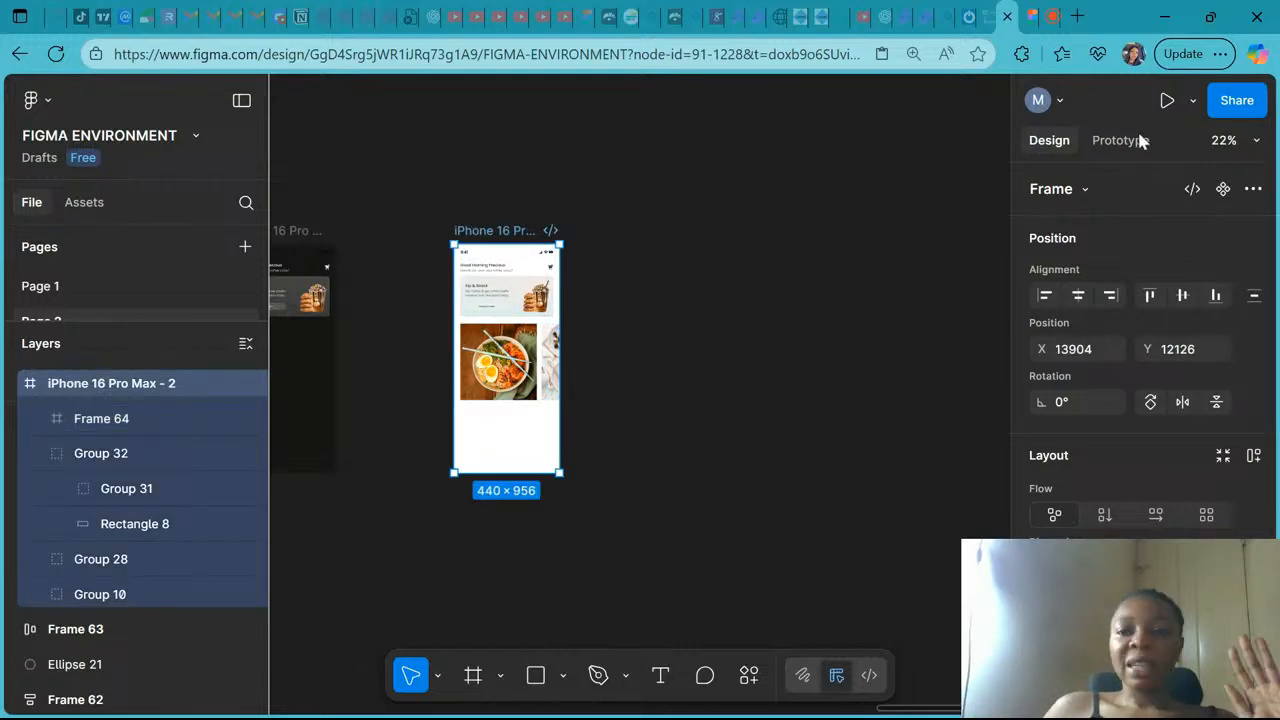
pyautogui.click(1167, 102)
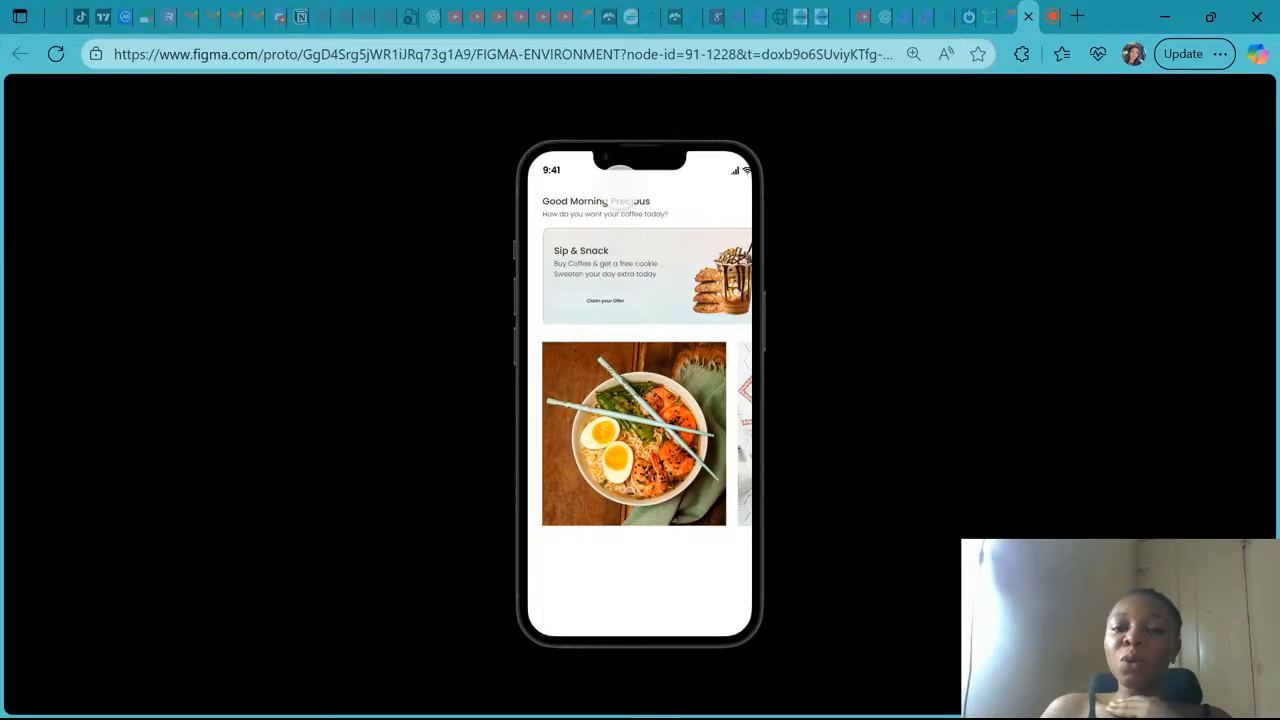
pyautogui.hscroll(1, 701, 234)
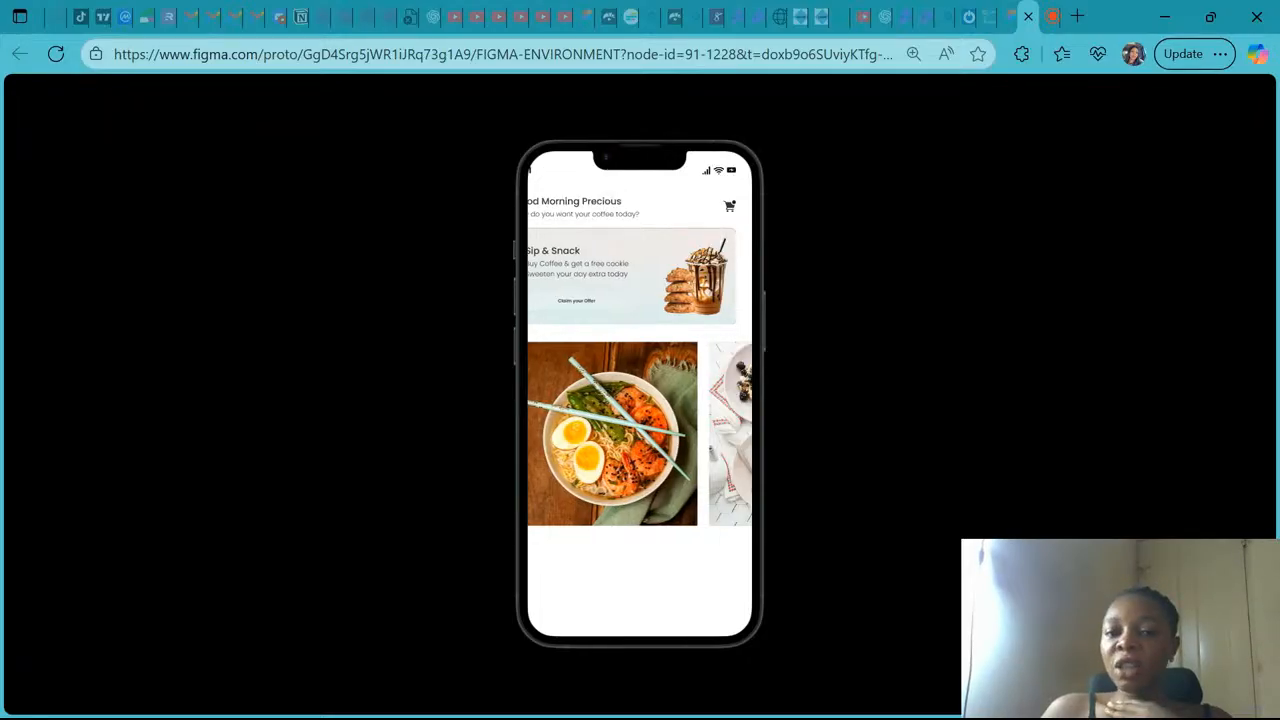
pyautogui.scroll(-2, 641, 414)
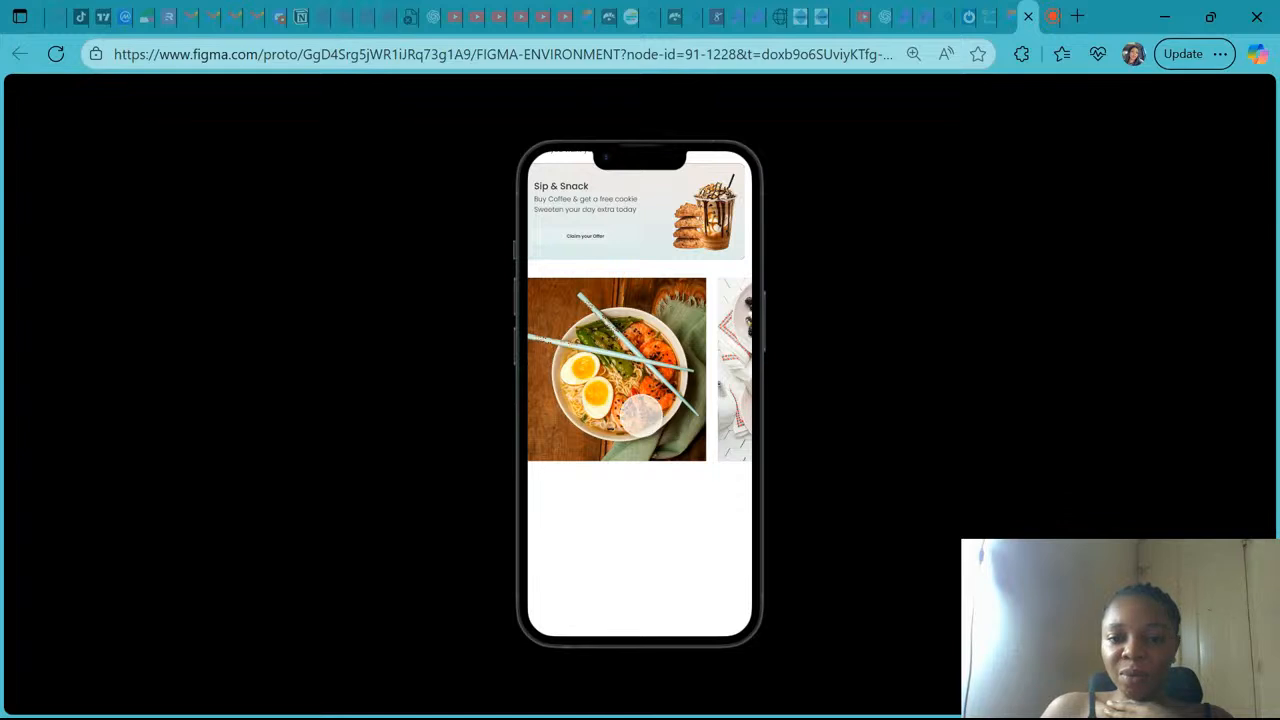
pyautogui.hscroll(1, 641, 415)
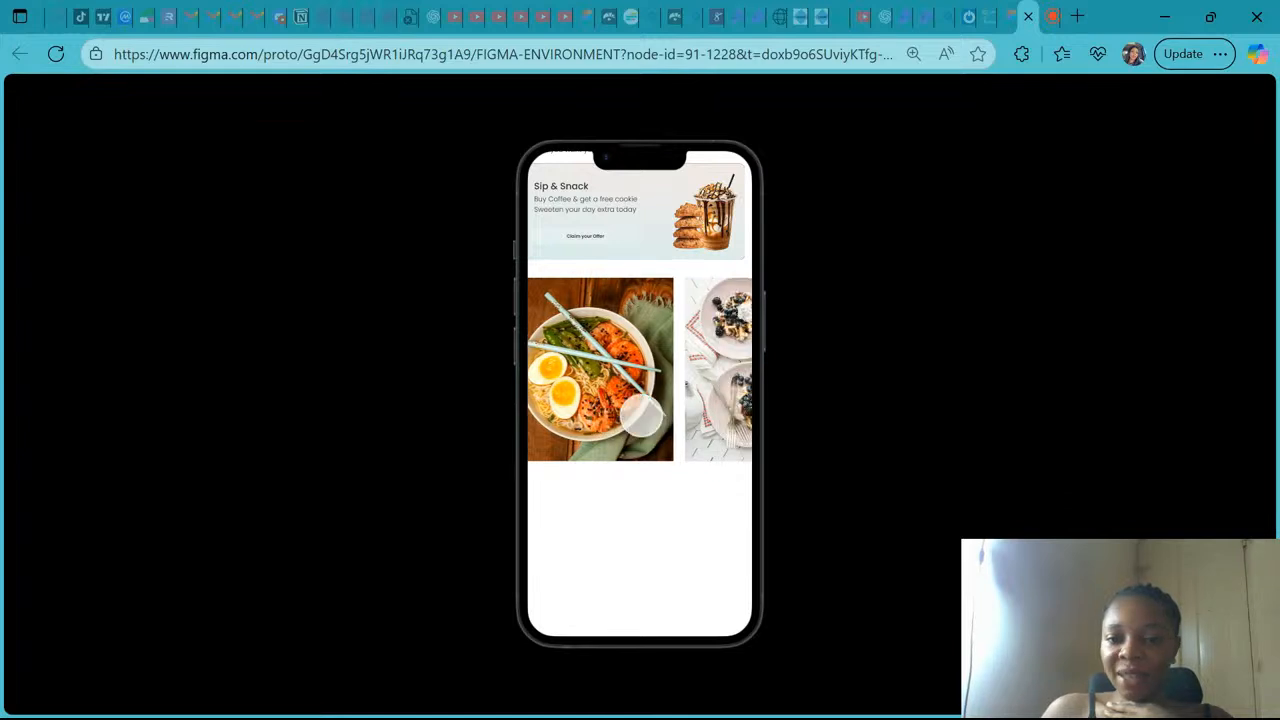
pyautogui.hscroll(9, 641, 415)
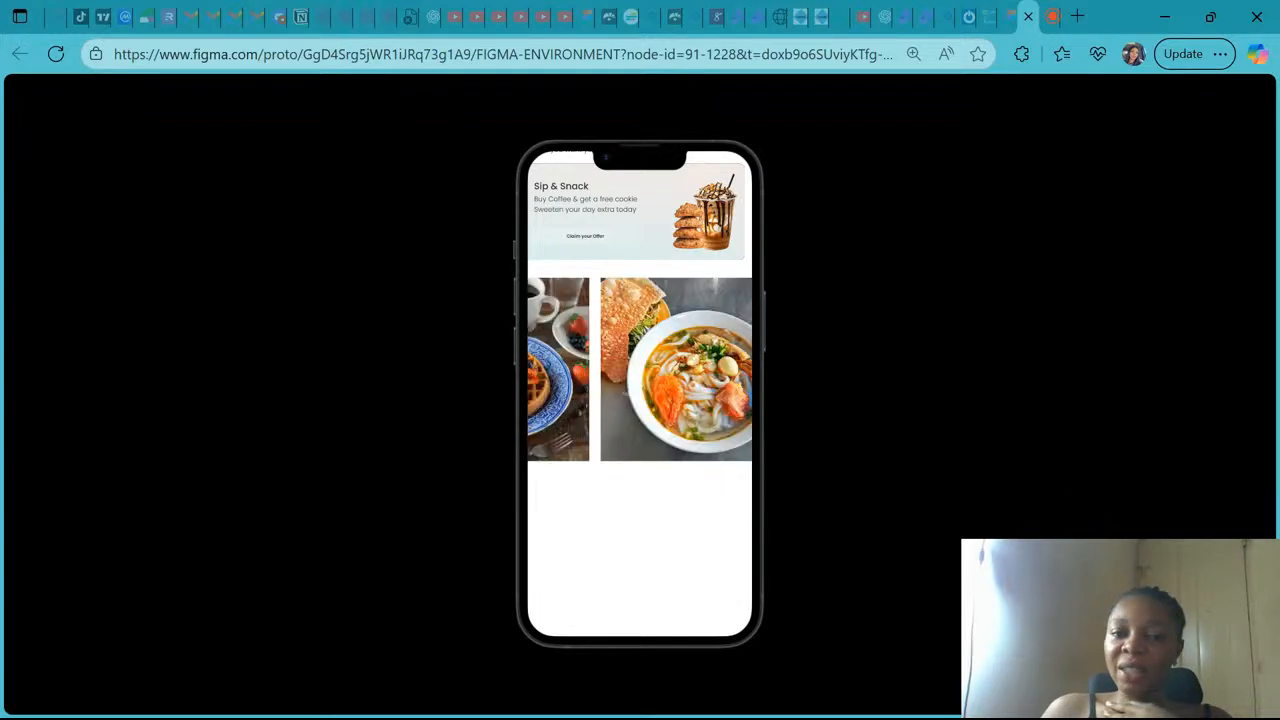
pyautogui.hscroll(1, 639, 369)
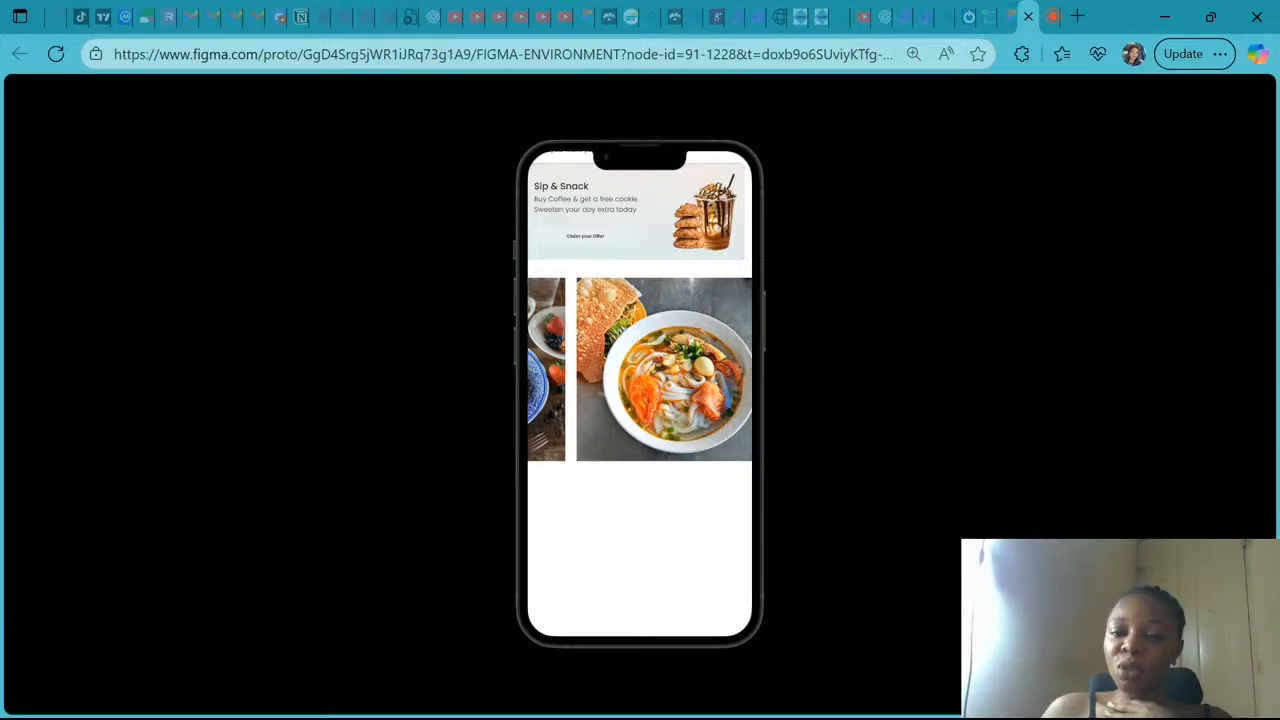
pyautogui.hscroll(-6, 639, 369)
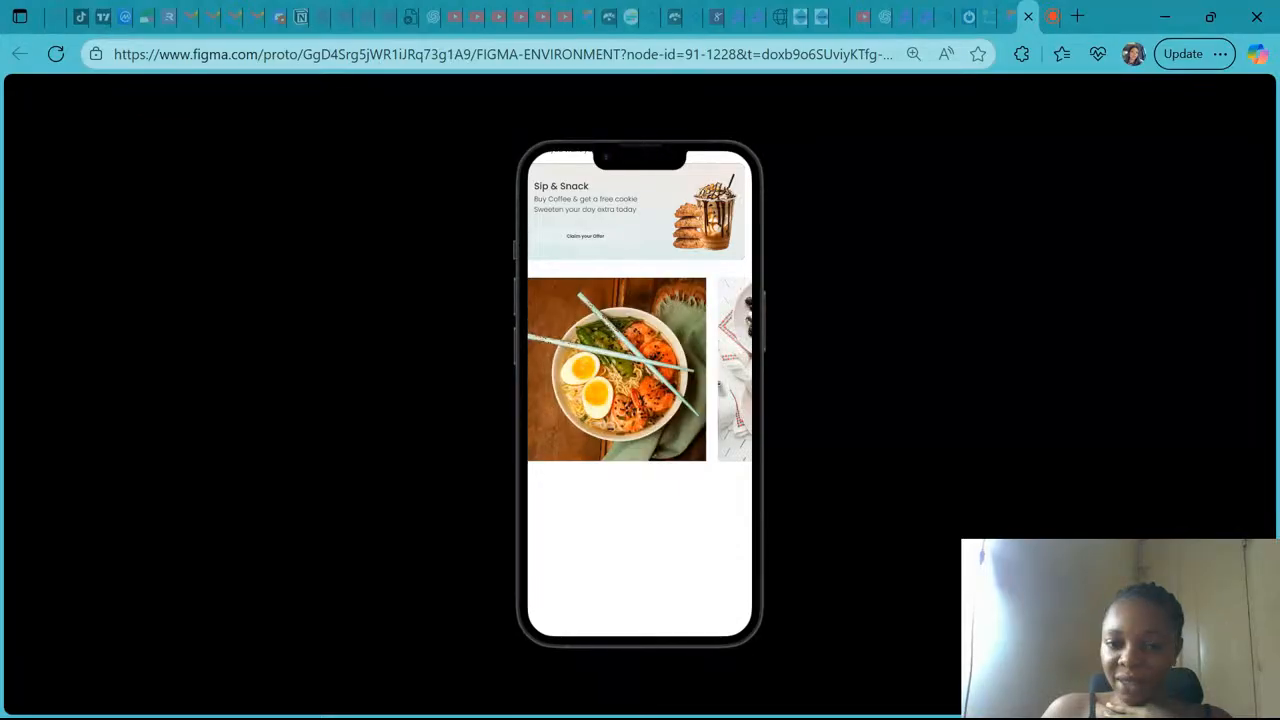
# Swipe sideways through the prototype's food photo row, scroll back up to the greeting, and return to the FIGMA ENVIRONMENT design file
pyautogui.hscroll(6, 639, 369)
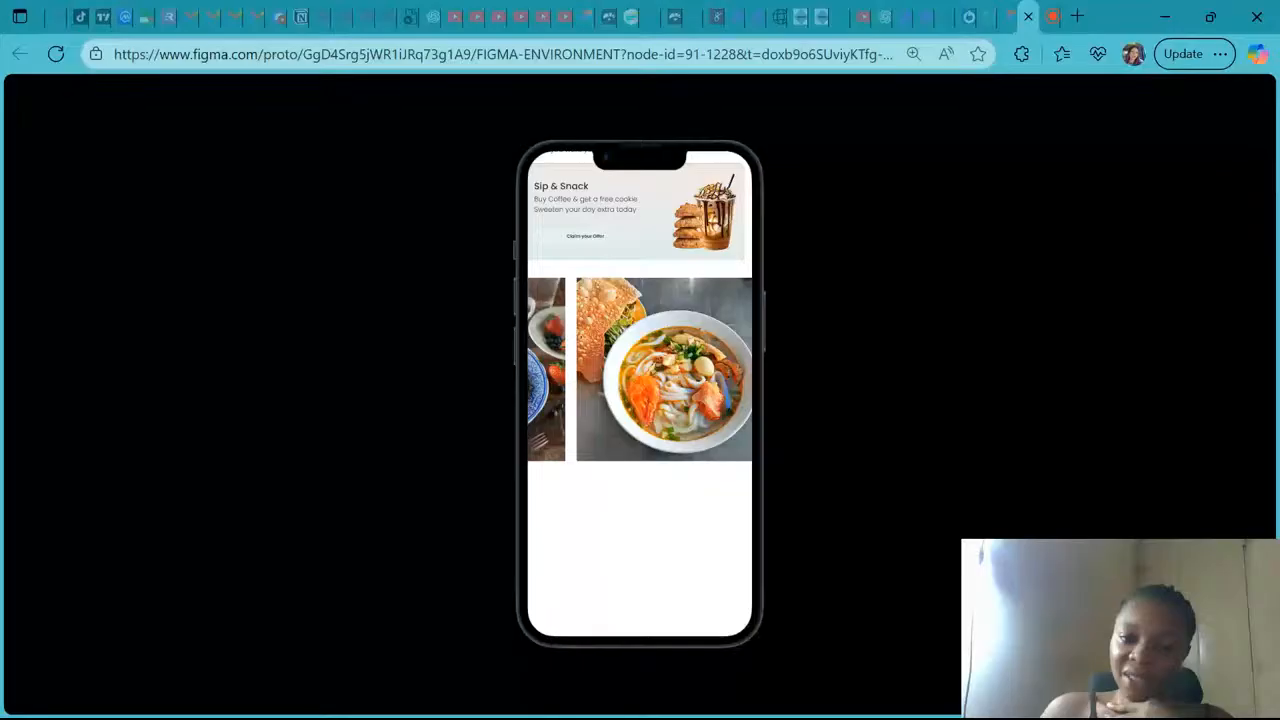
pyautogui.scroll(2, 639, 369)
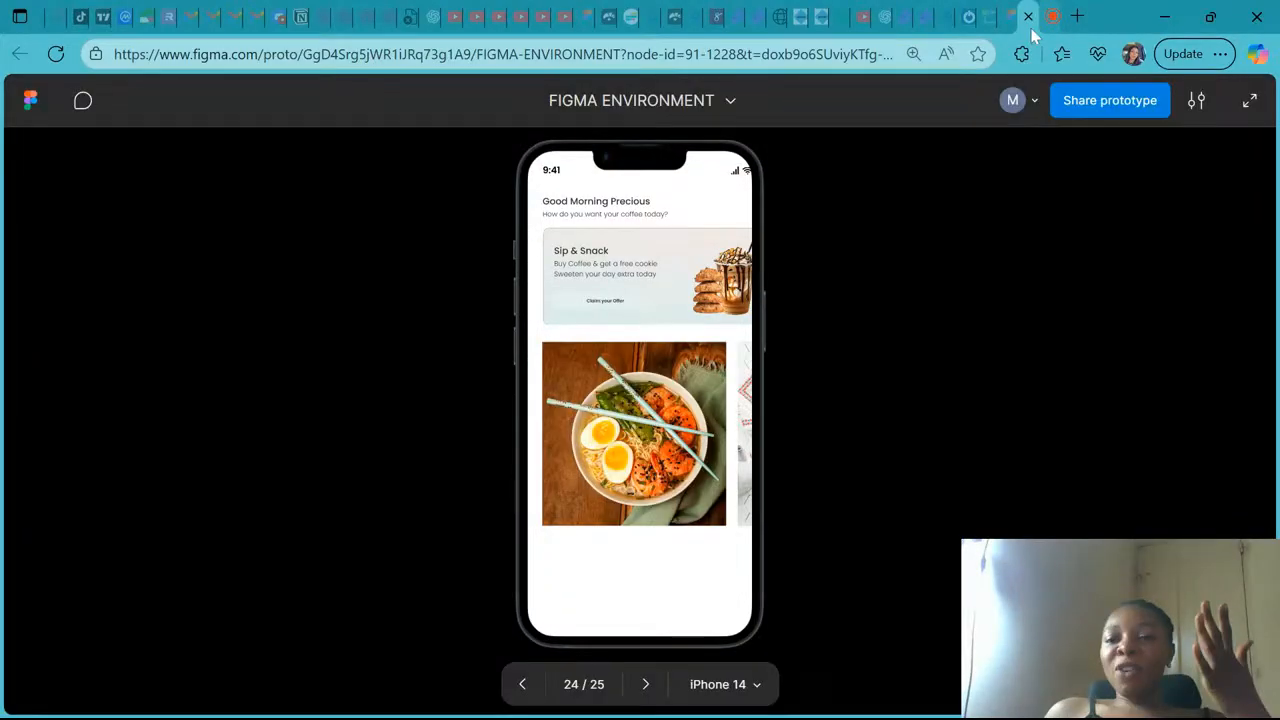
pyautogui.click(1012, 22)
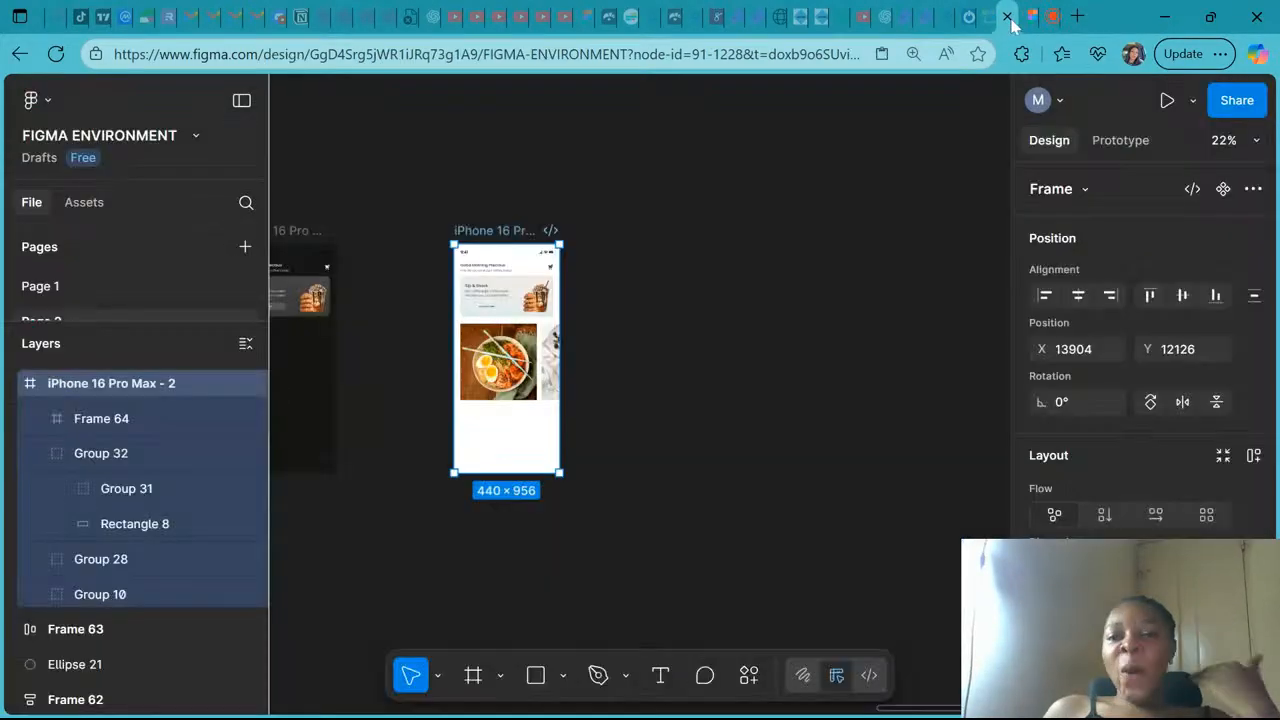
# Add an empty iPhone 16 Pro Max frame and place it beside the light phone frame, aligned with its top at X 14722, Y 12126
pyautogui.click(667, 366)
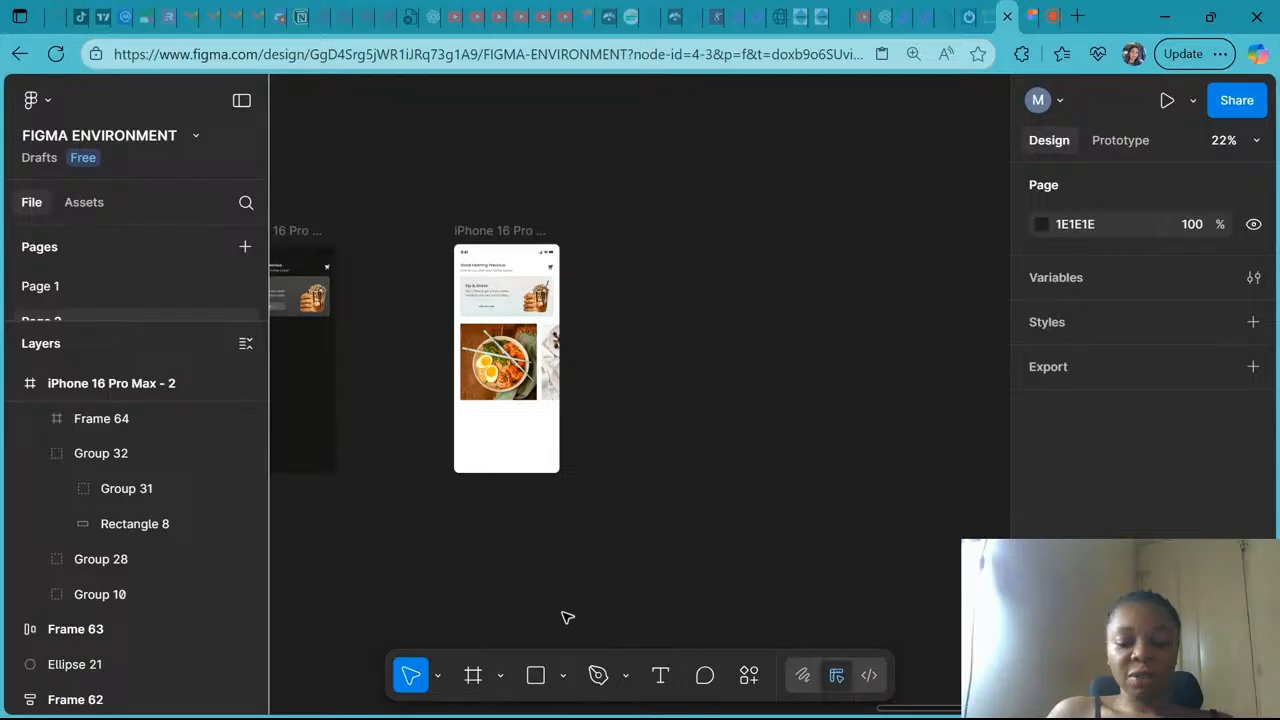
pyautogui.press('f')
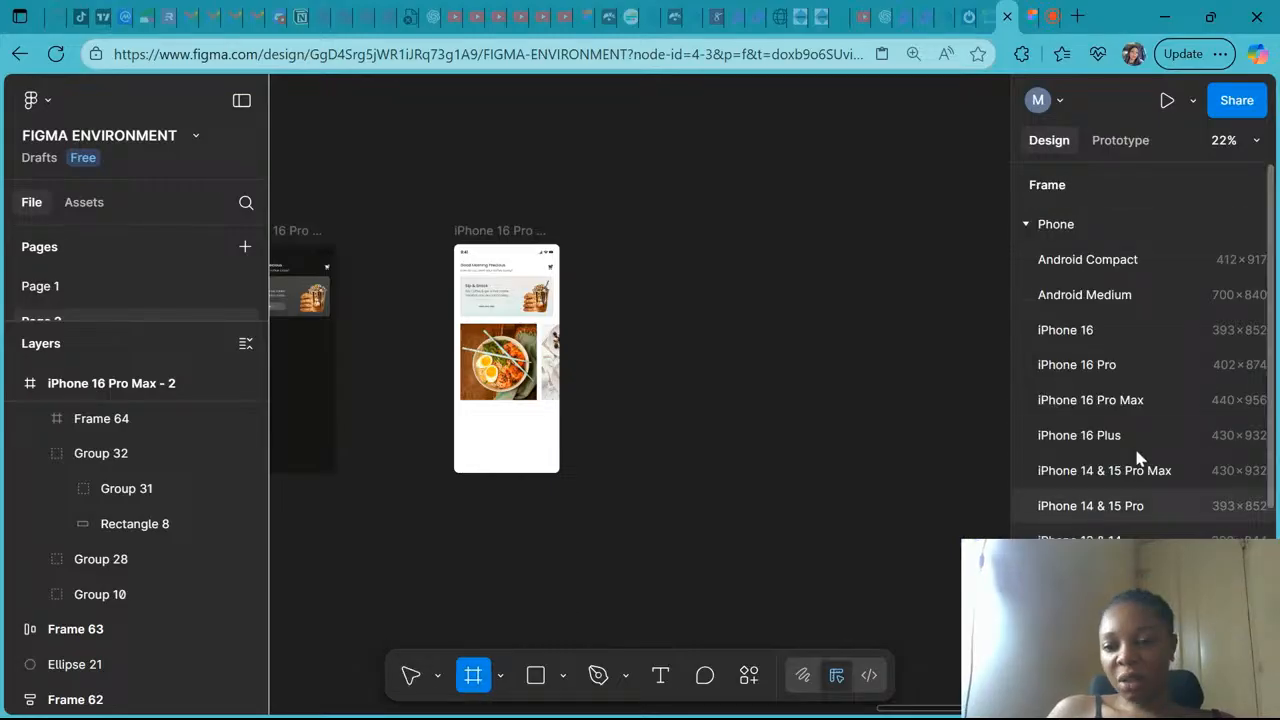
pyautogui.click(1116, 400)
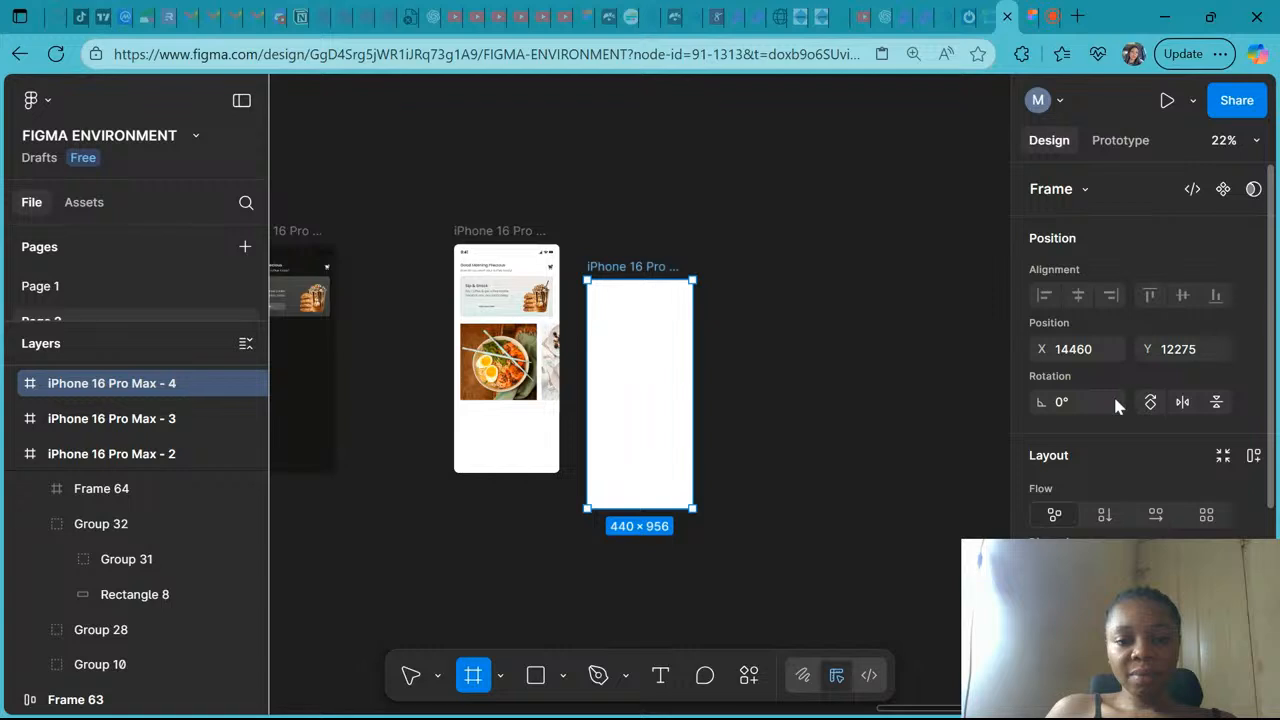
pyautogui.moveTo(631, 272); pyautogui.dragTo(695, 238)
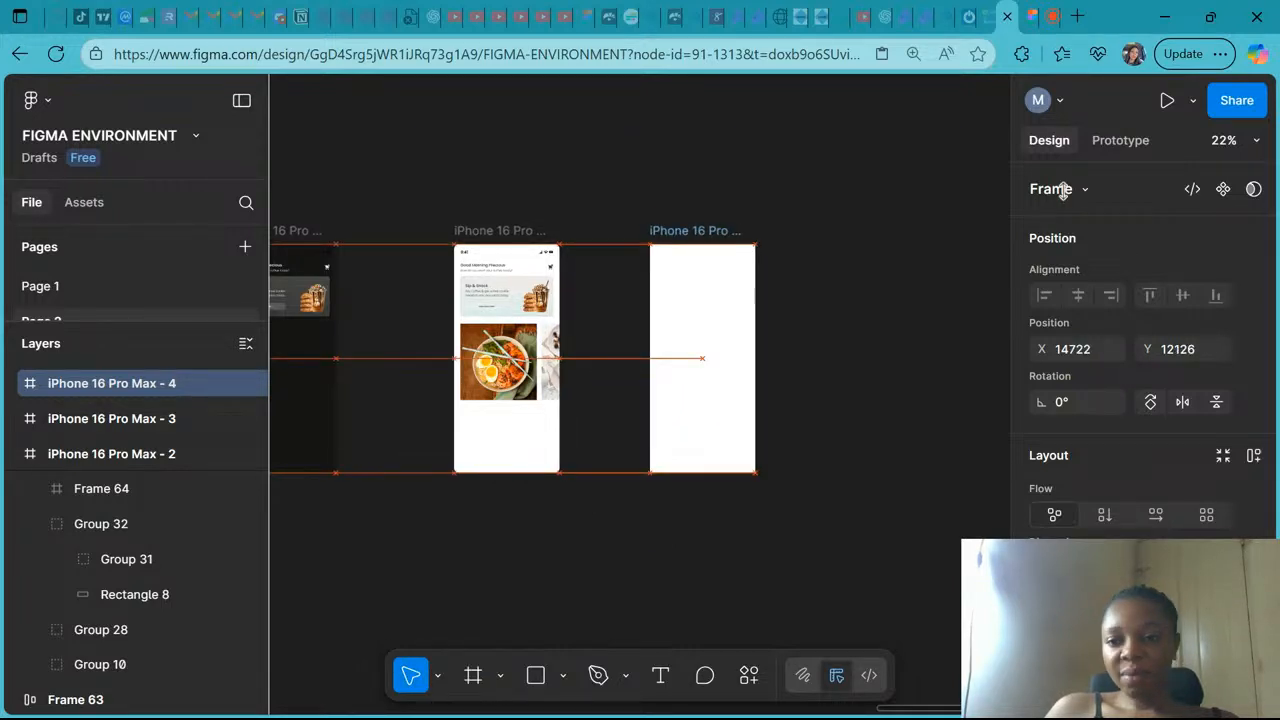
# Round the corners of the new empty phone frame with a corner radius of 20
pyautogui.scroll(-5, 1178, 366)
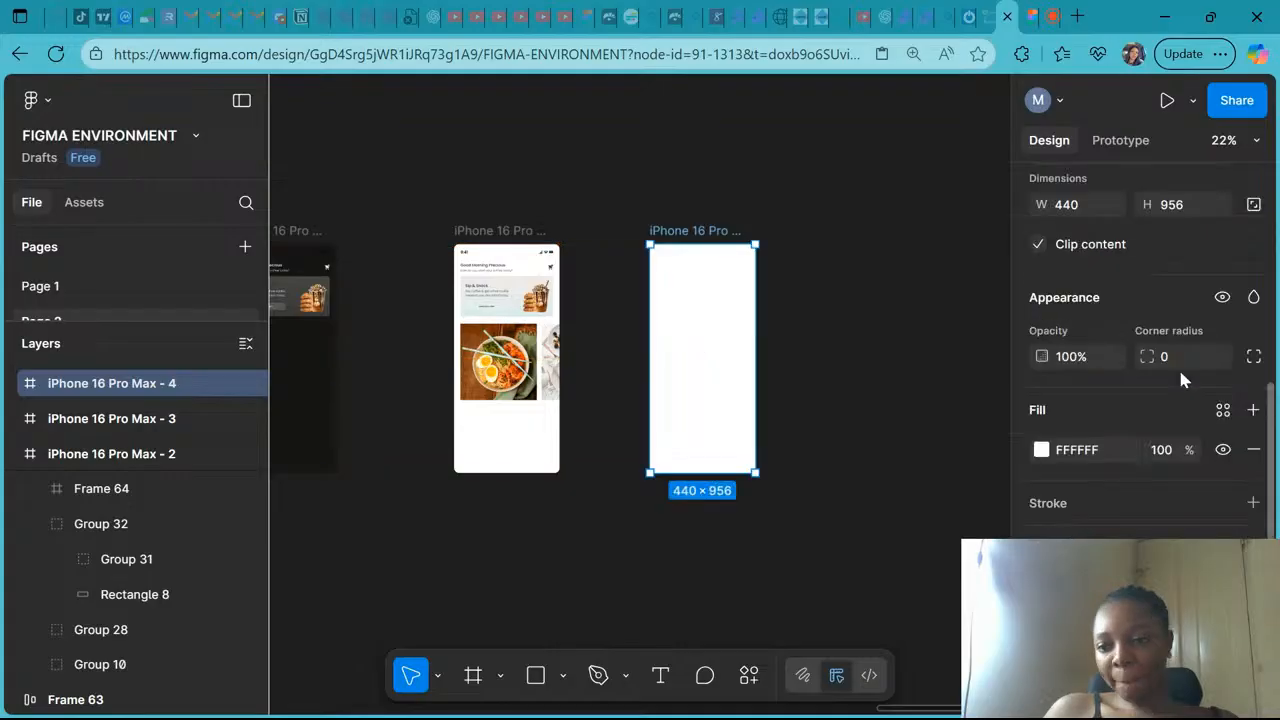
pyautogui.click(1178, 360)
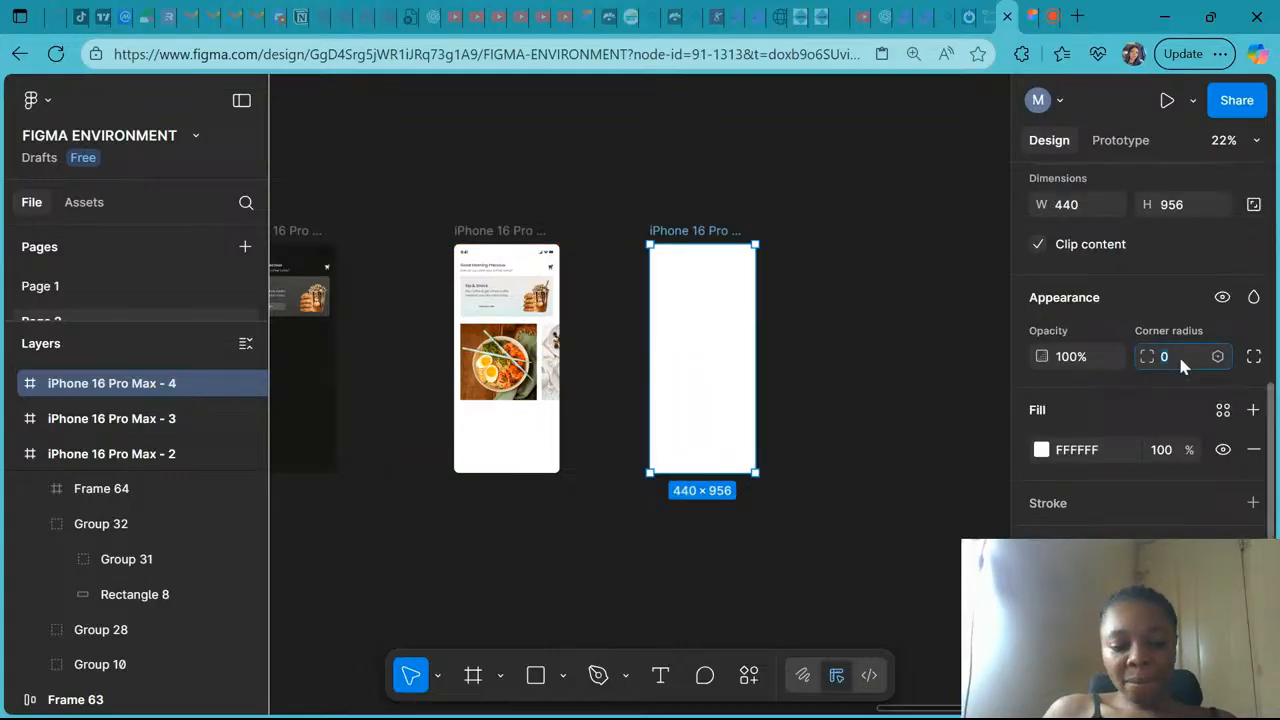
pyautogui.write('20')
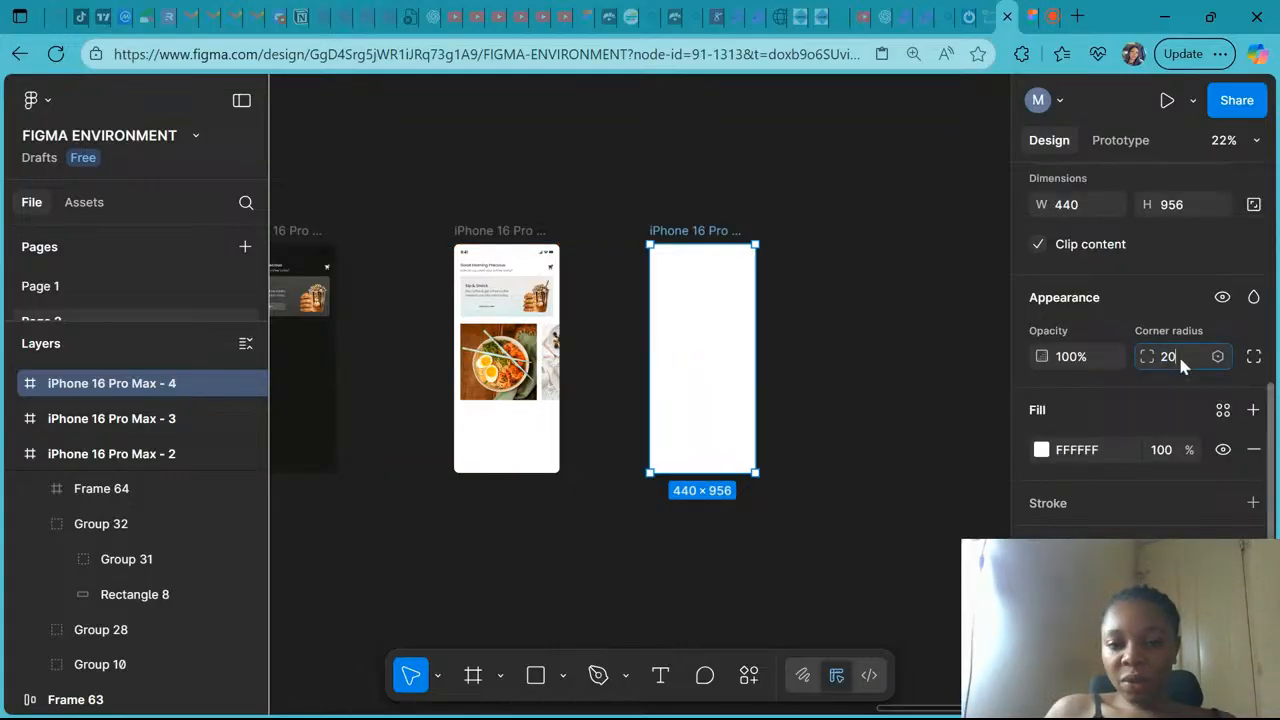
pyautogui.click(864, 430)
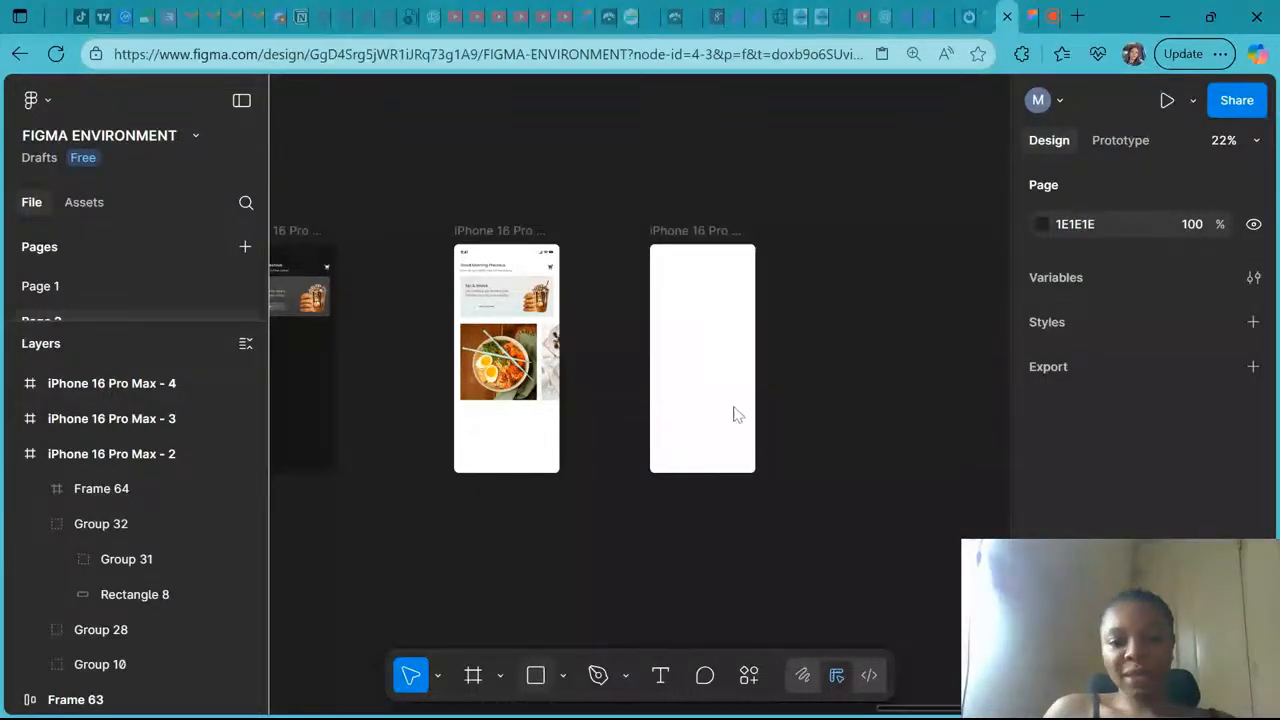
# Draw a rectangle of about 340 × 813 inside the empty phone frame, leaving a margin on all sides
pyautogui.press('r')
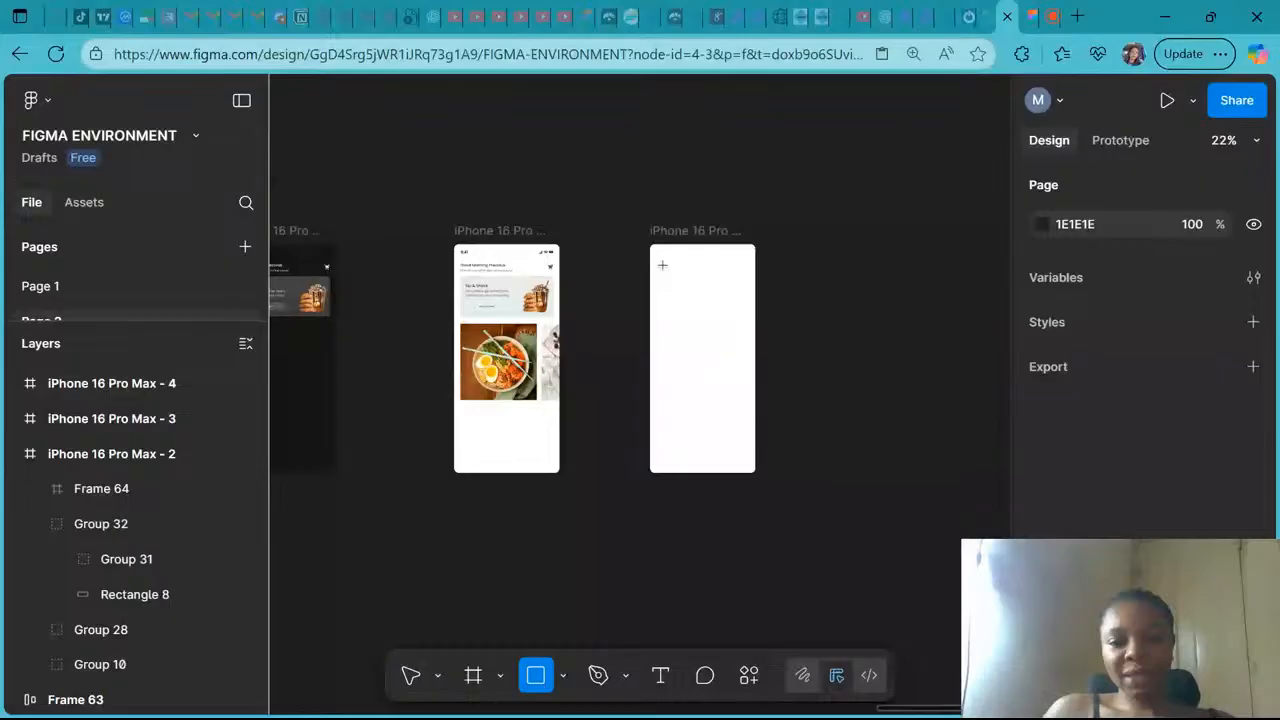
pyautogui.moveTo(662, 265); pyautogui.dragTo(743, 459)
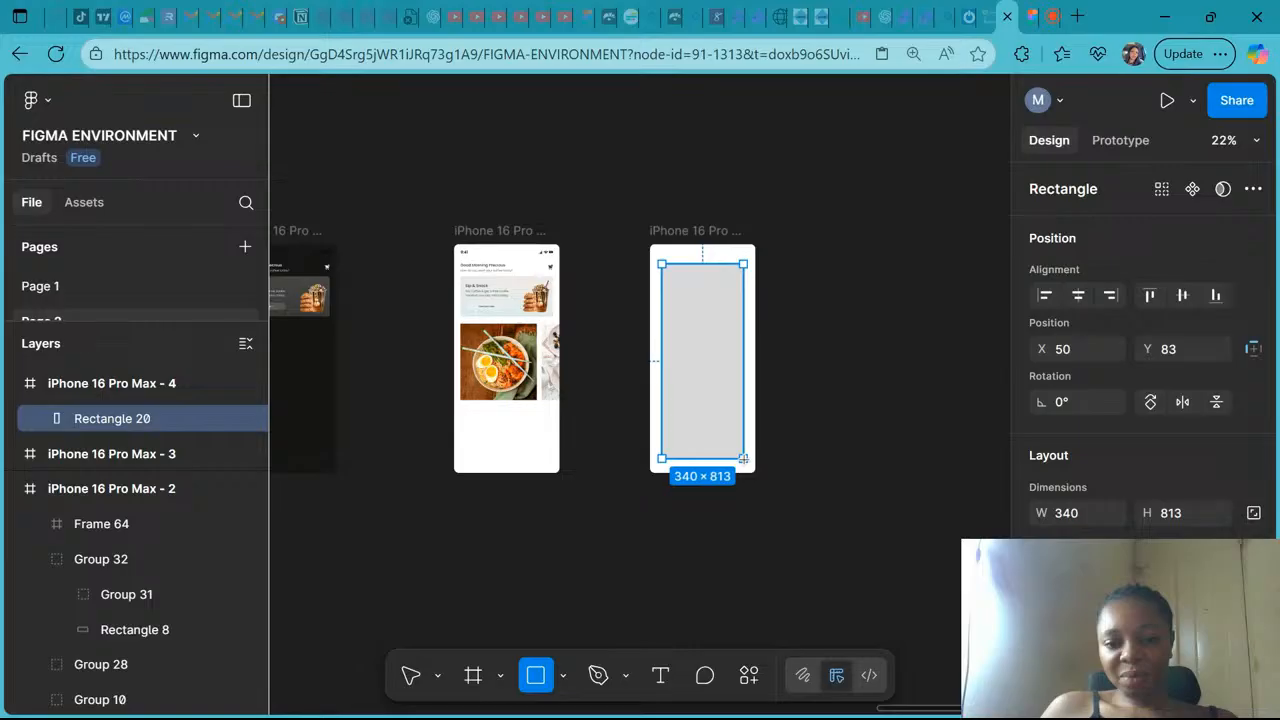